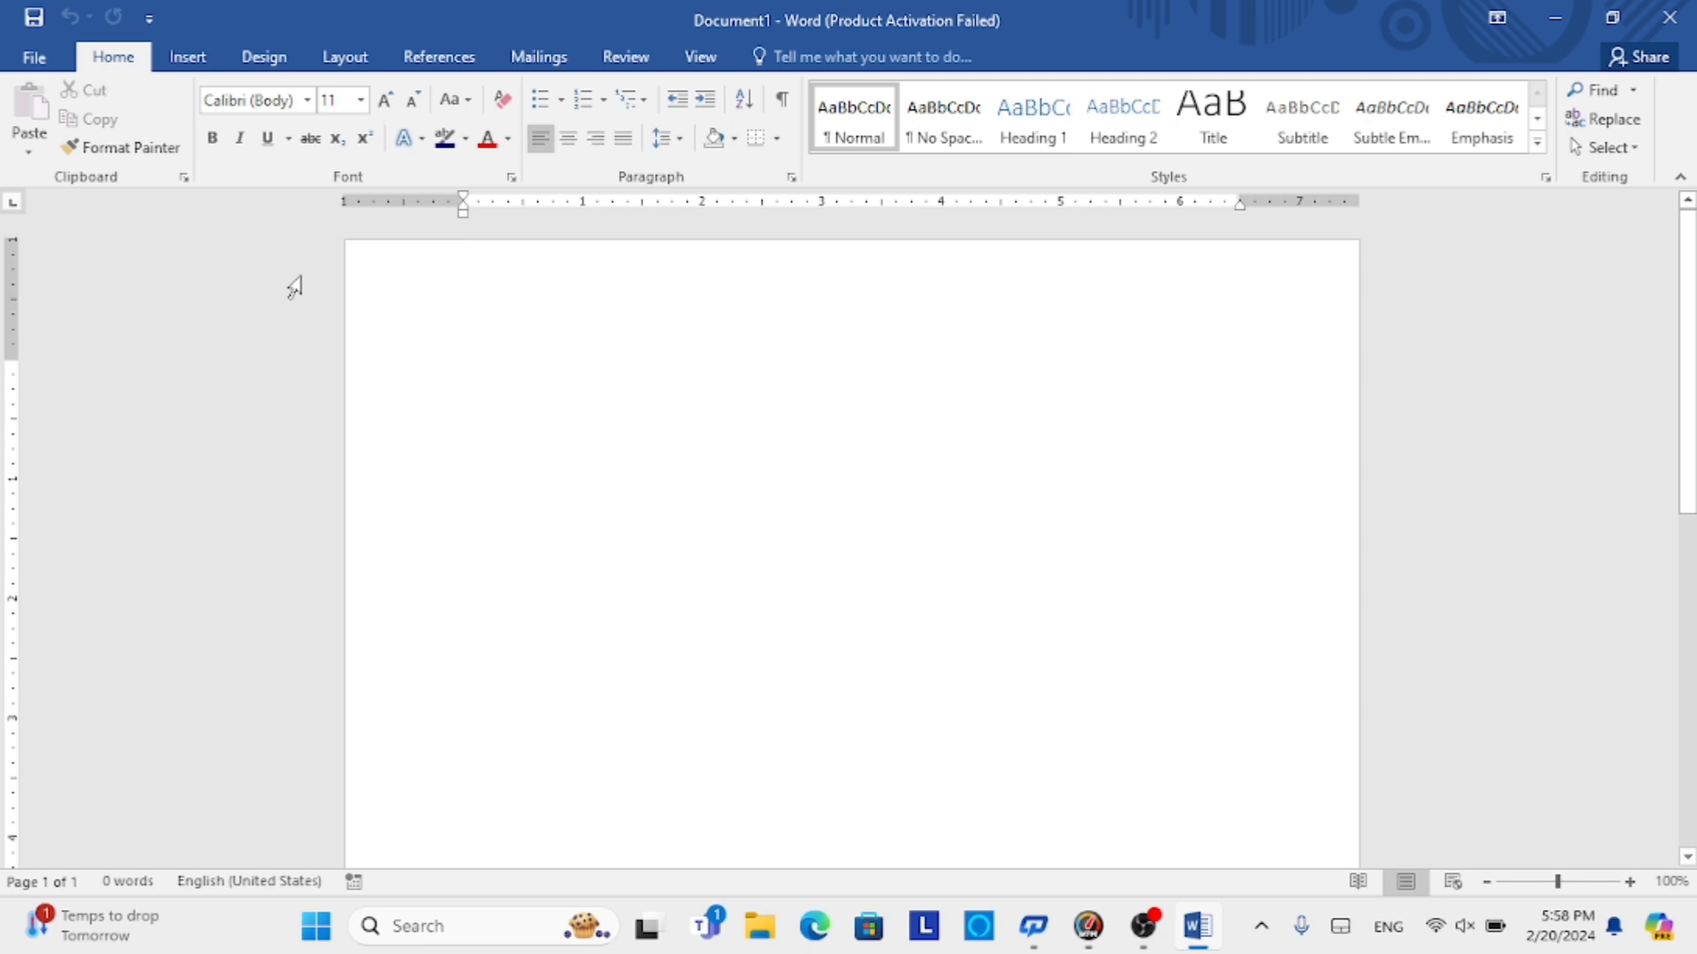
- Fill the blank document with sample paragraphs using the =rand() function
text(=ran)
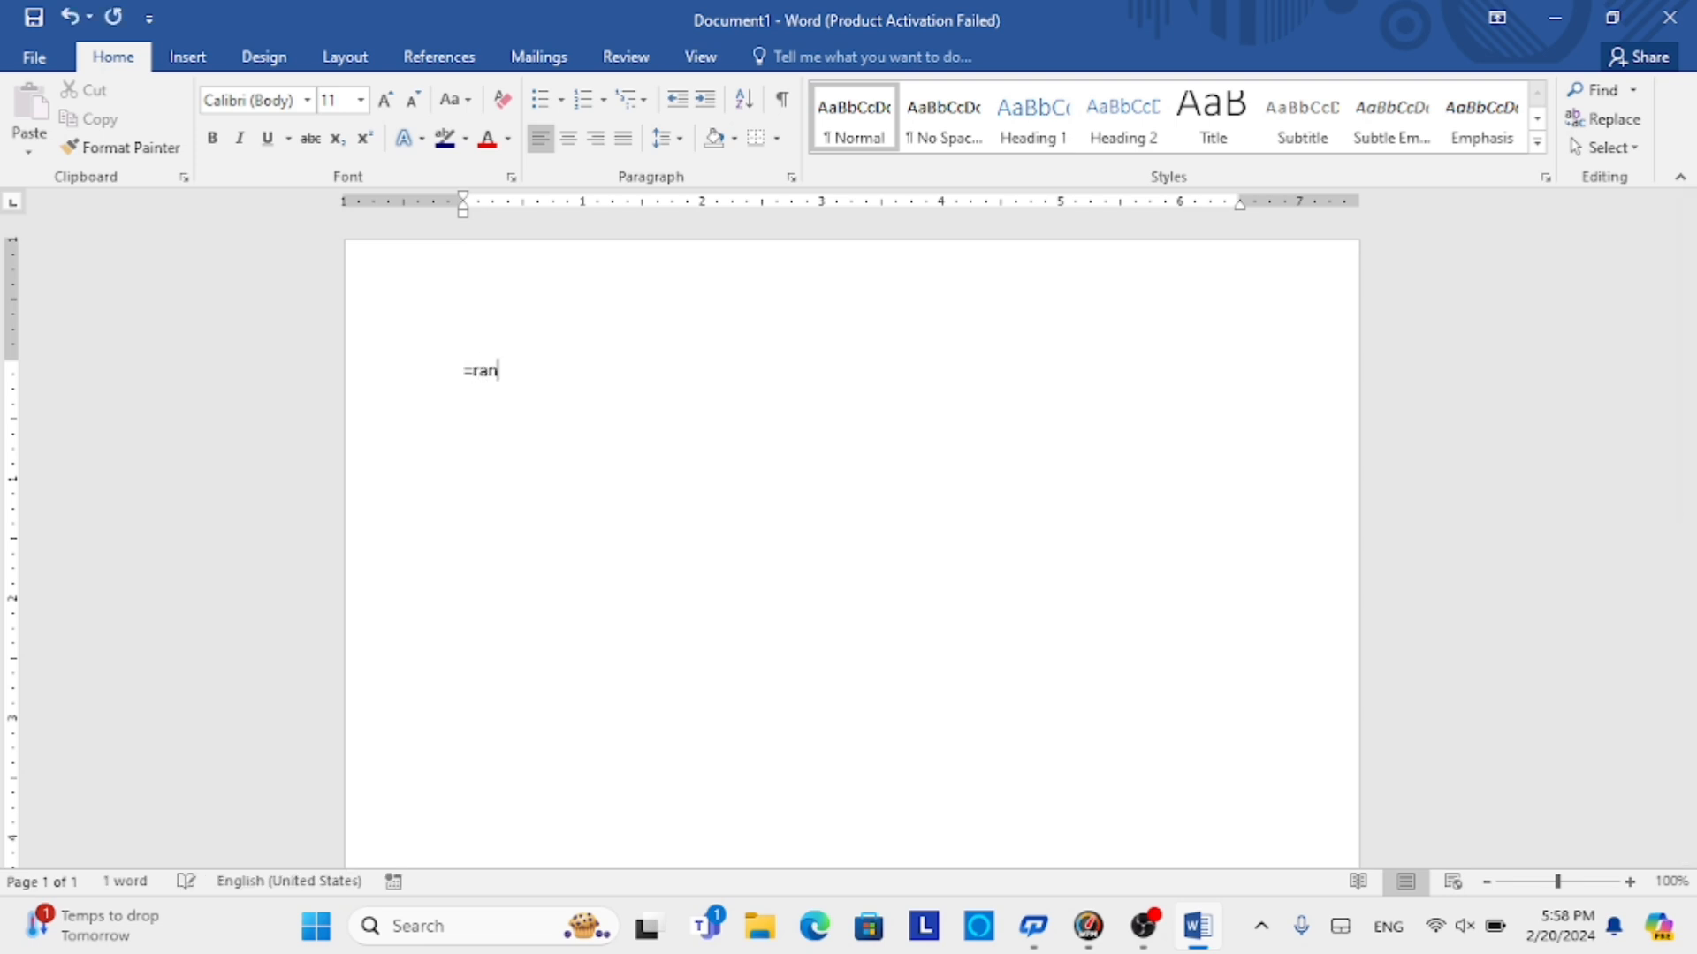
text(d(())
key(Return)
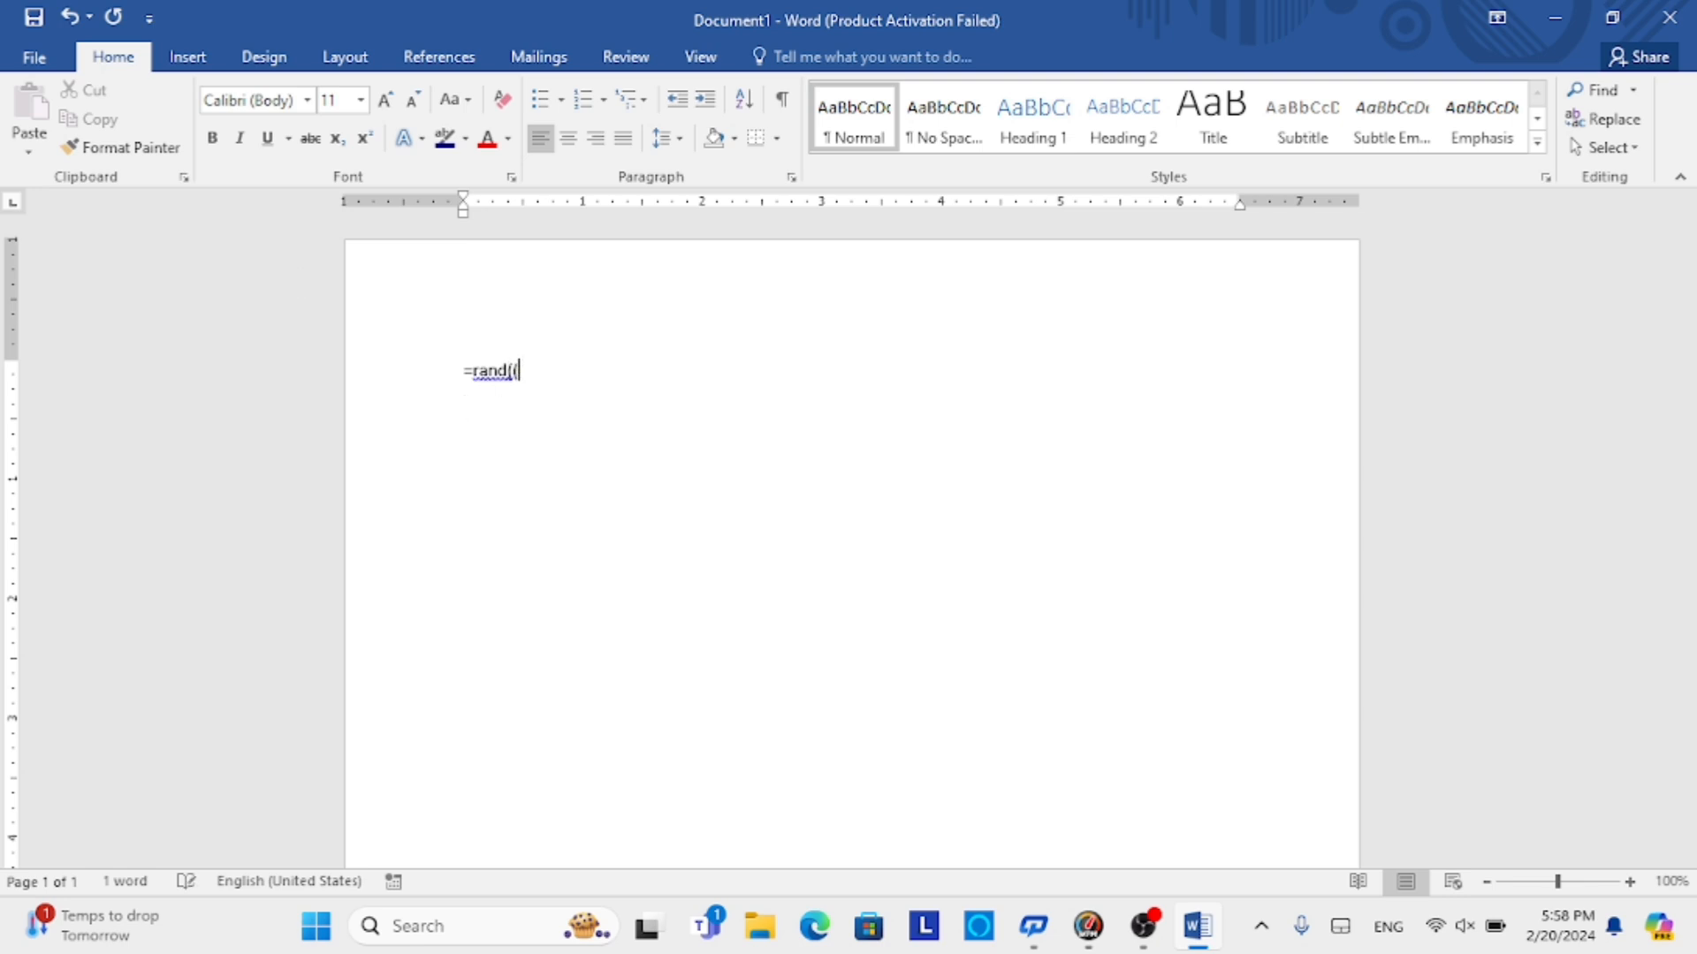
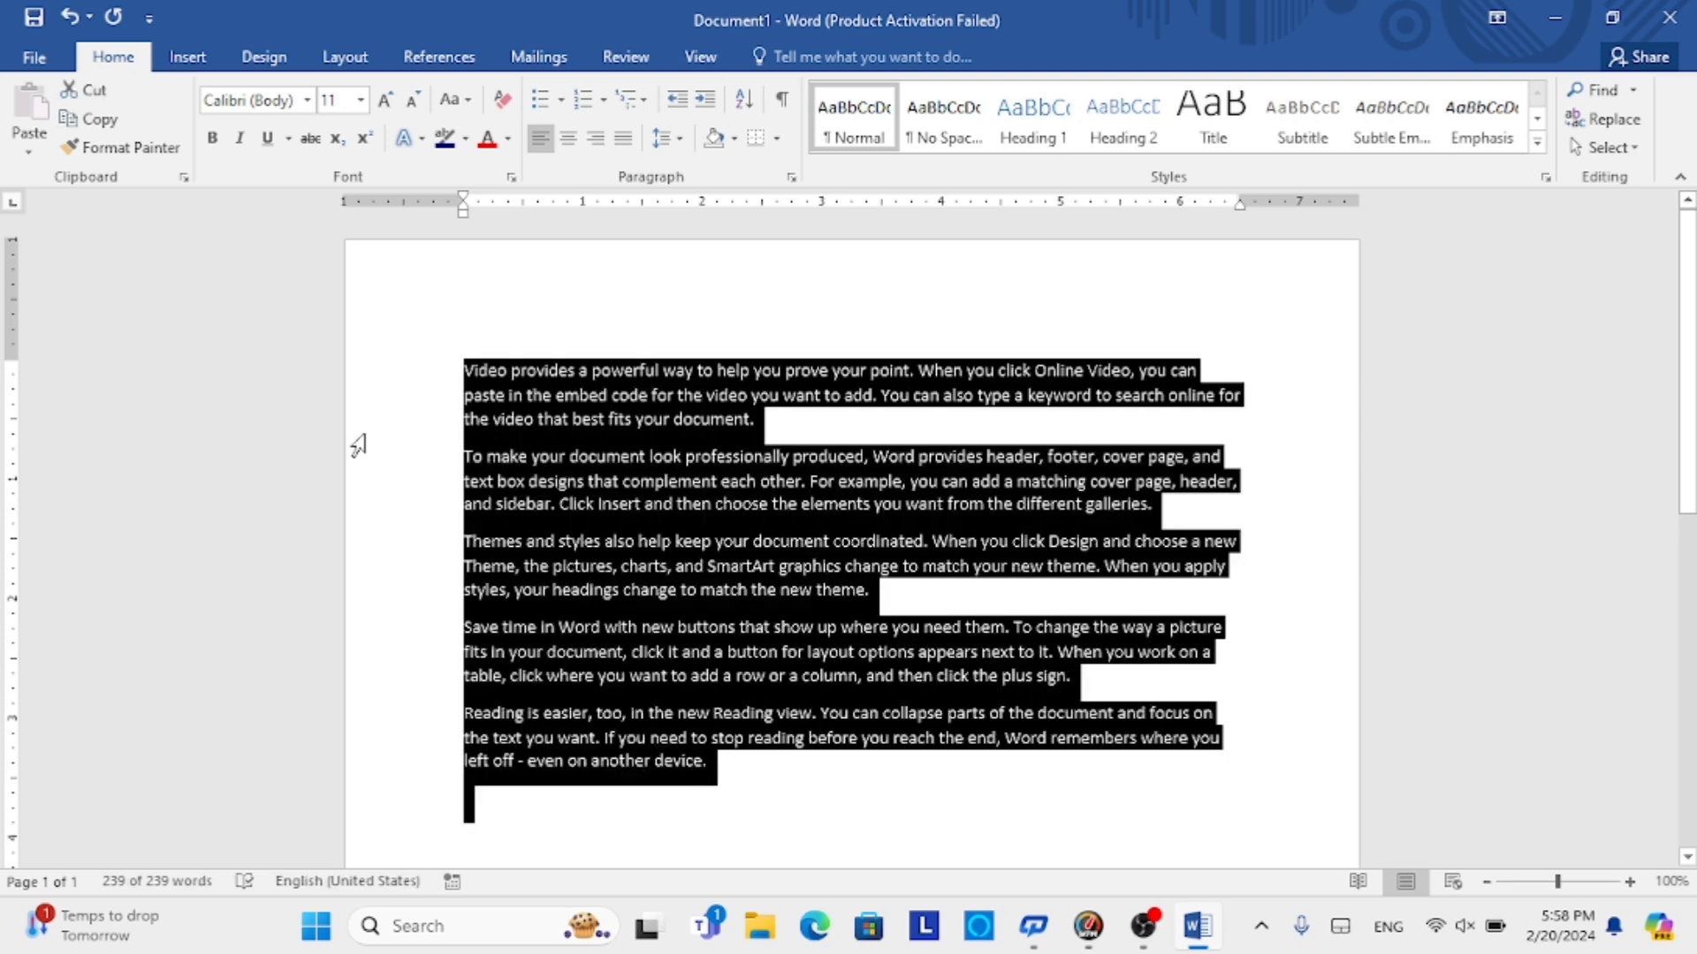
key(super+plus)
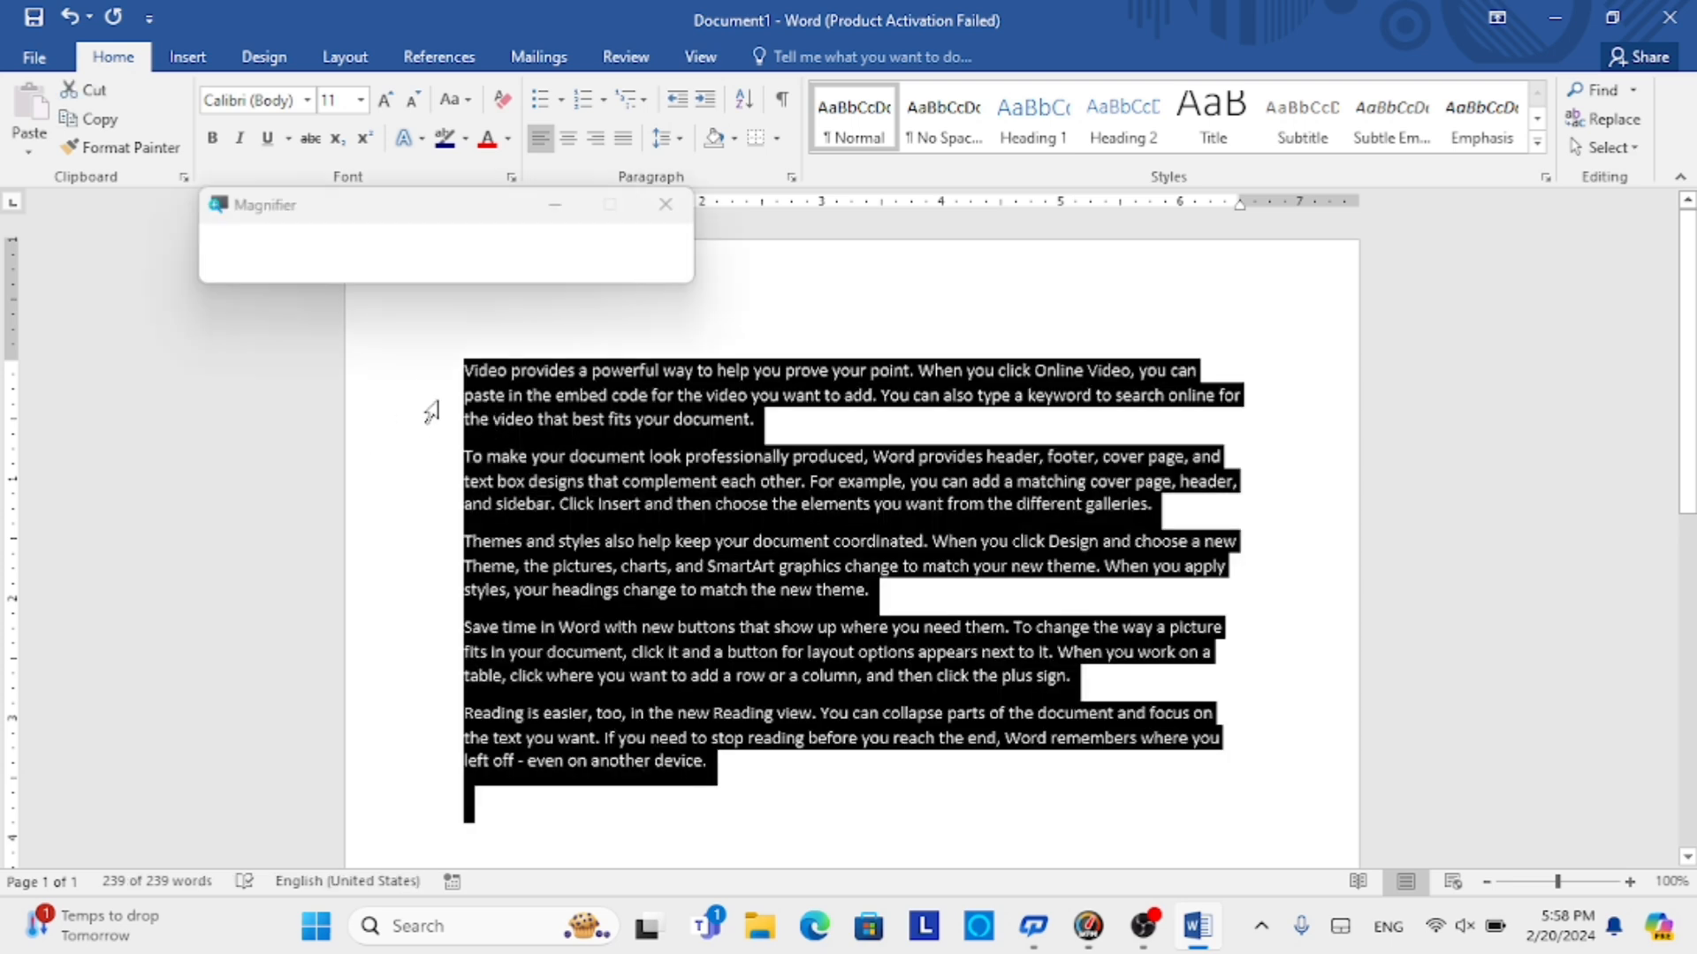
click(560, 206)
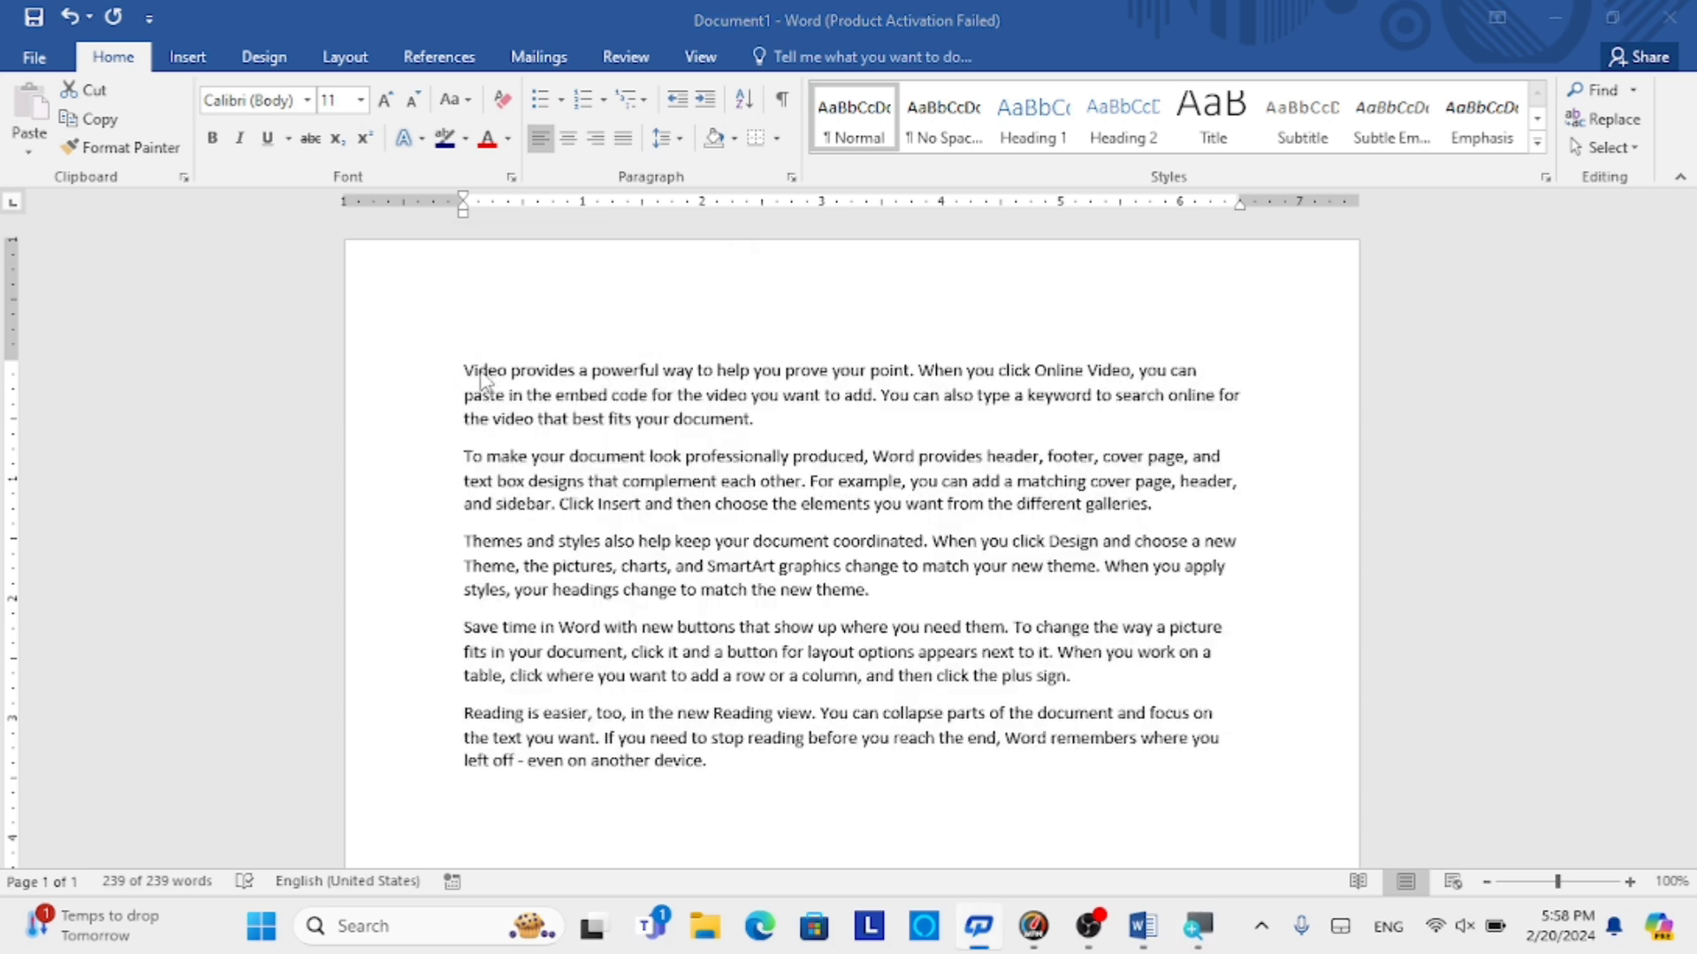
key(ctrl+a)
click(502, 368)
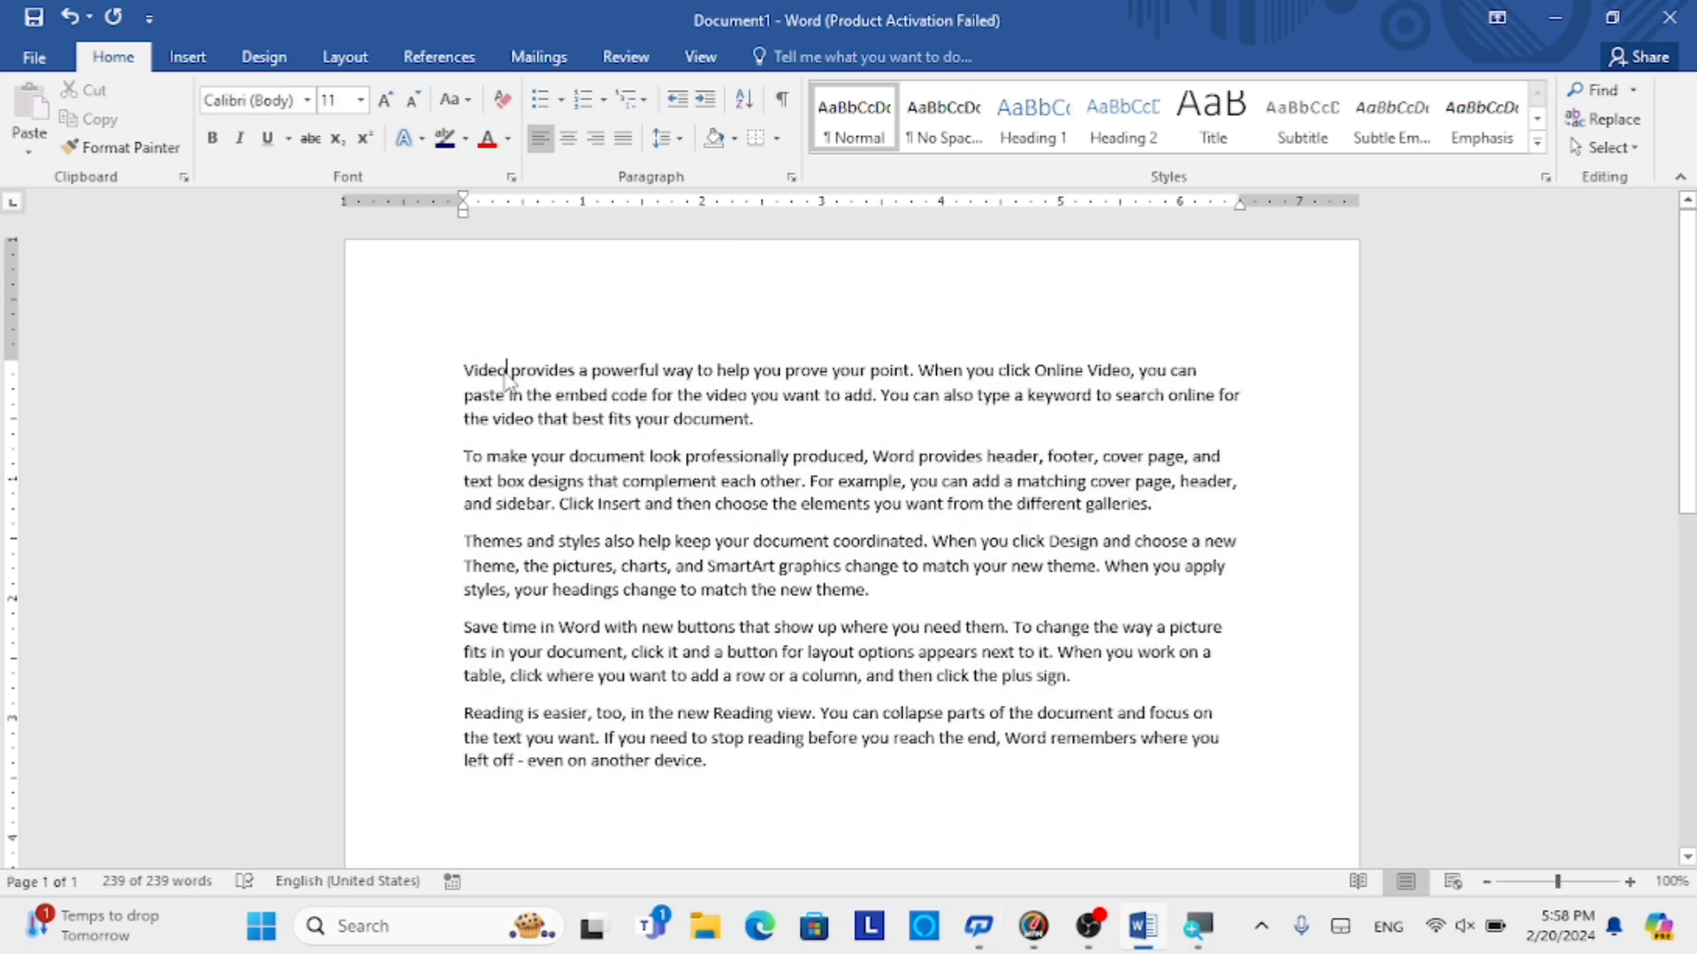
drag(507, 369, 463, 365)
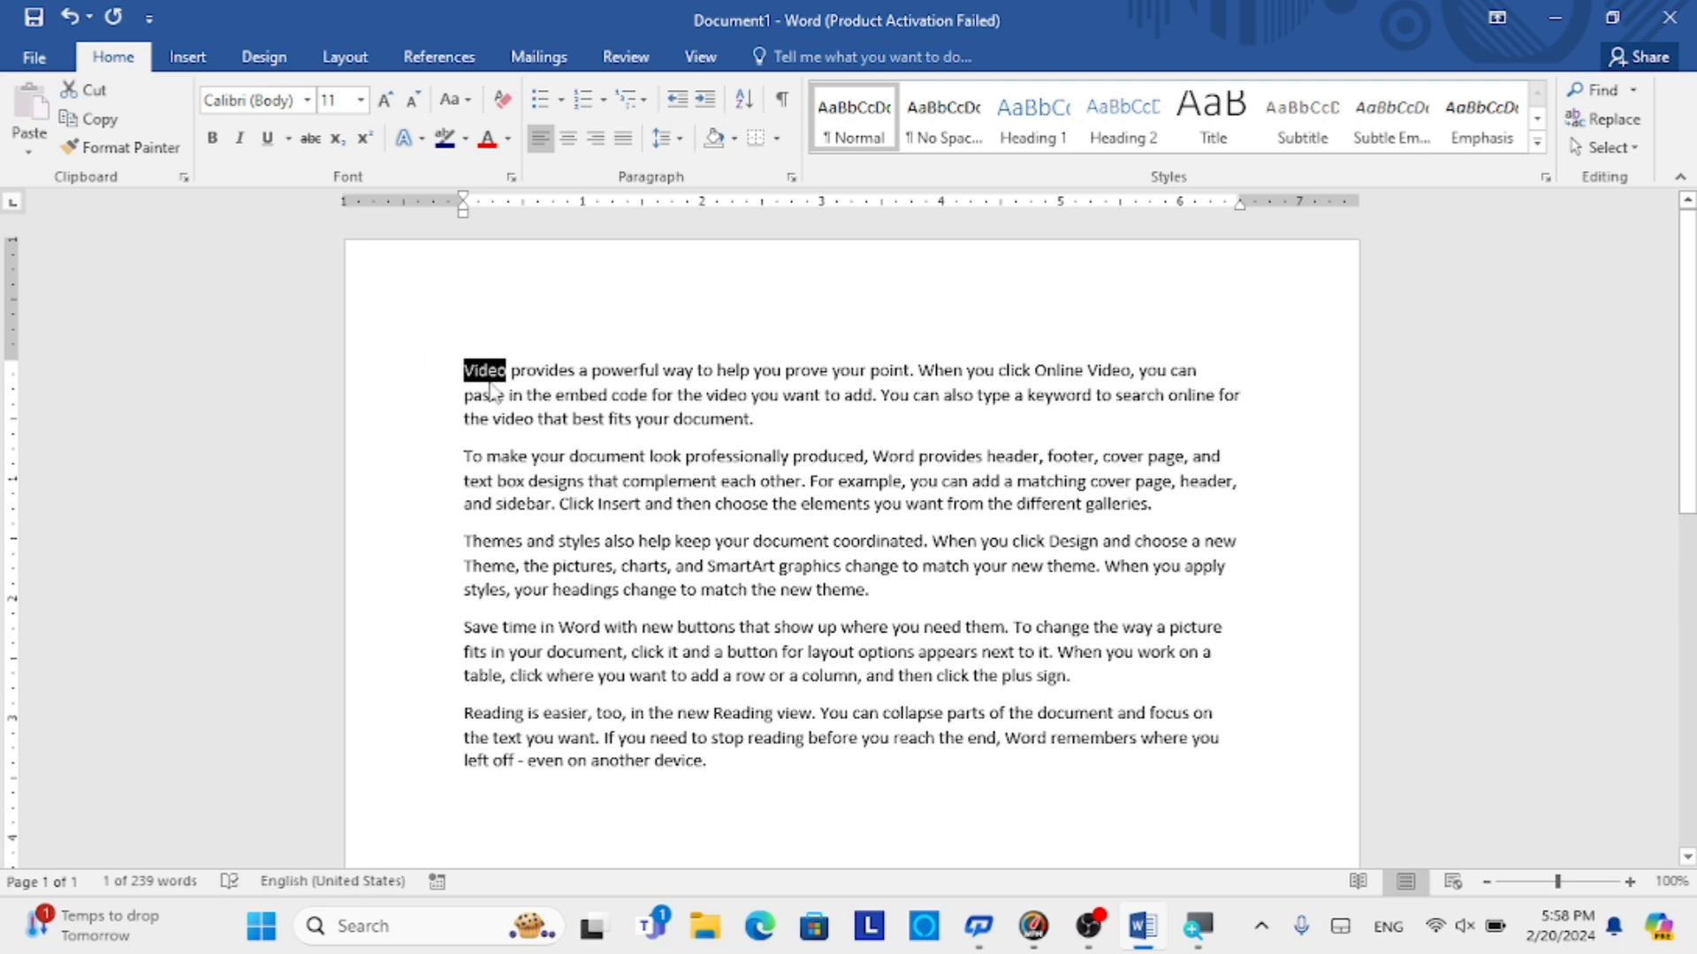
click(712, 762)
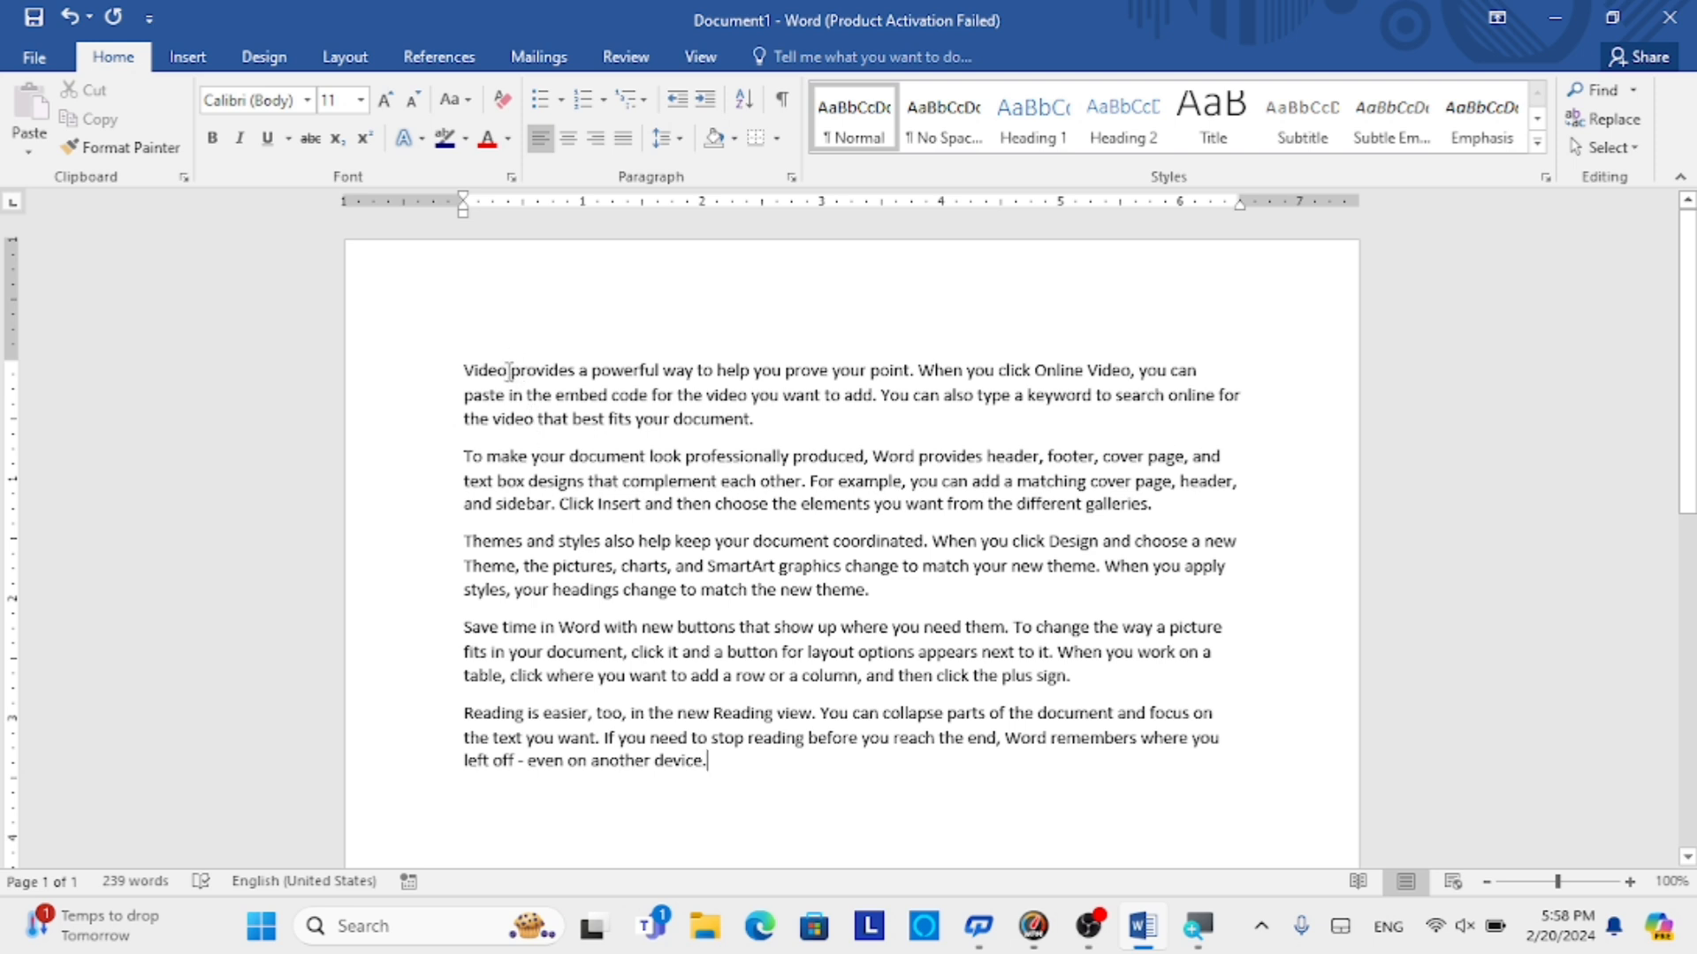
- Cut the word "Video" from the start of the first paragraph and paste it after the last sentence of the document
drag(509, 369, 462, 371)
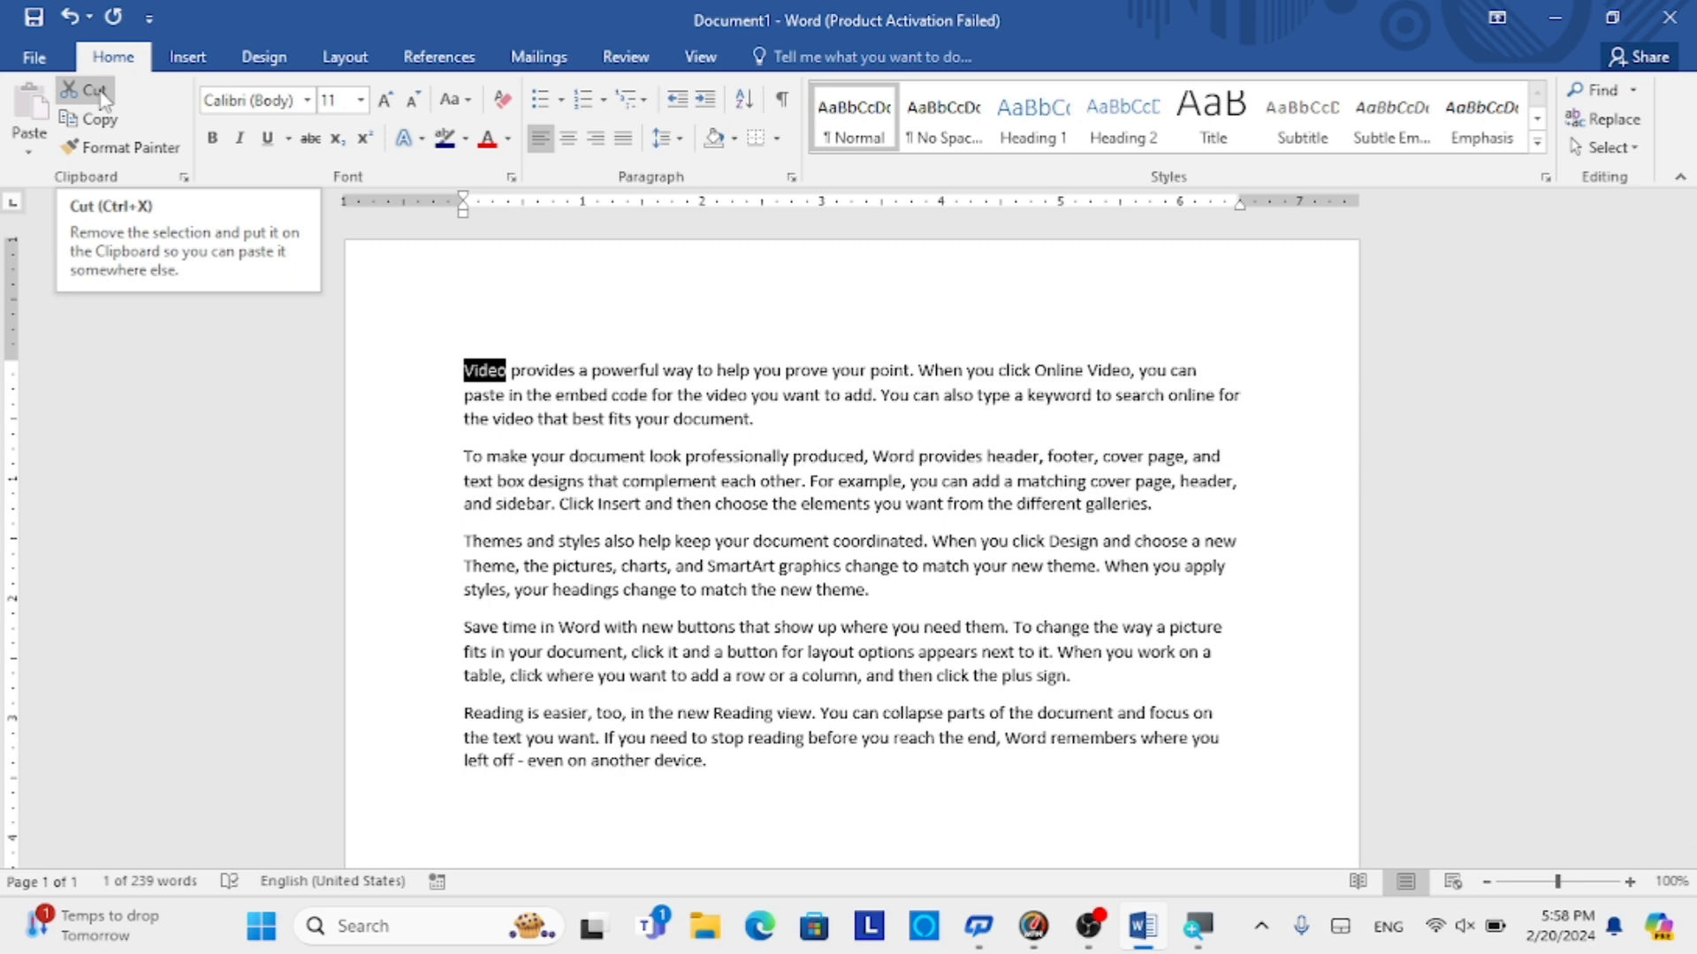
click(99, 91)
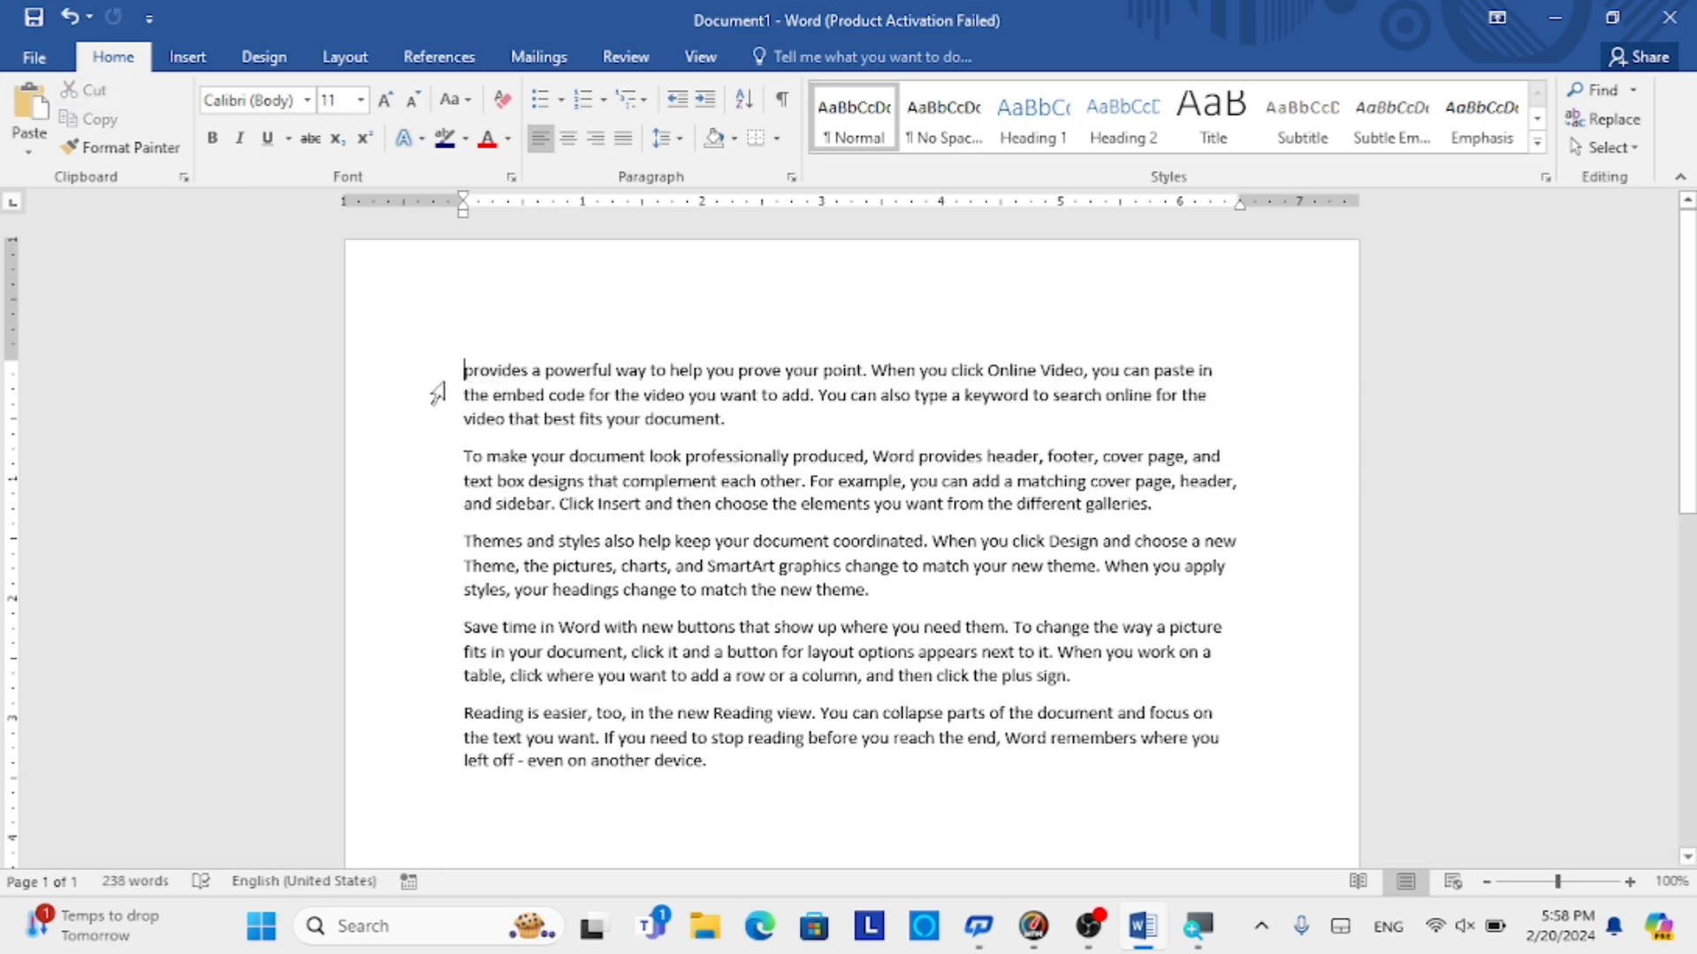
click(721, 767)
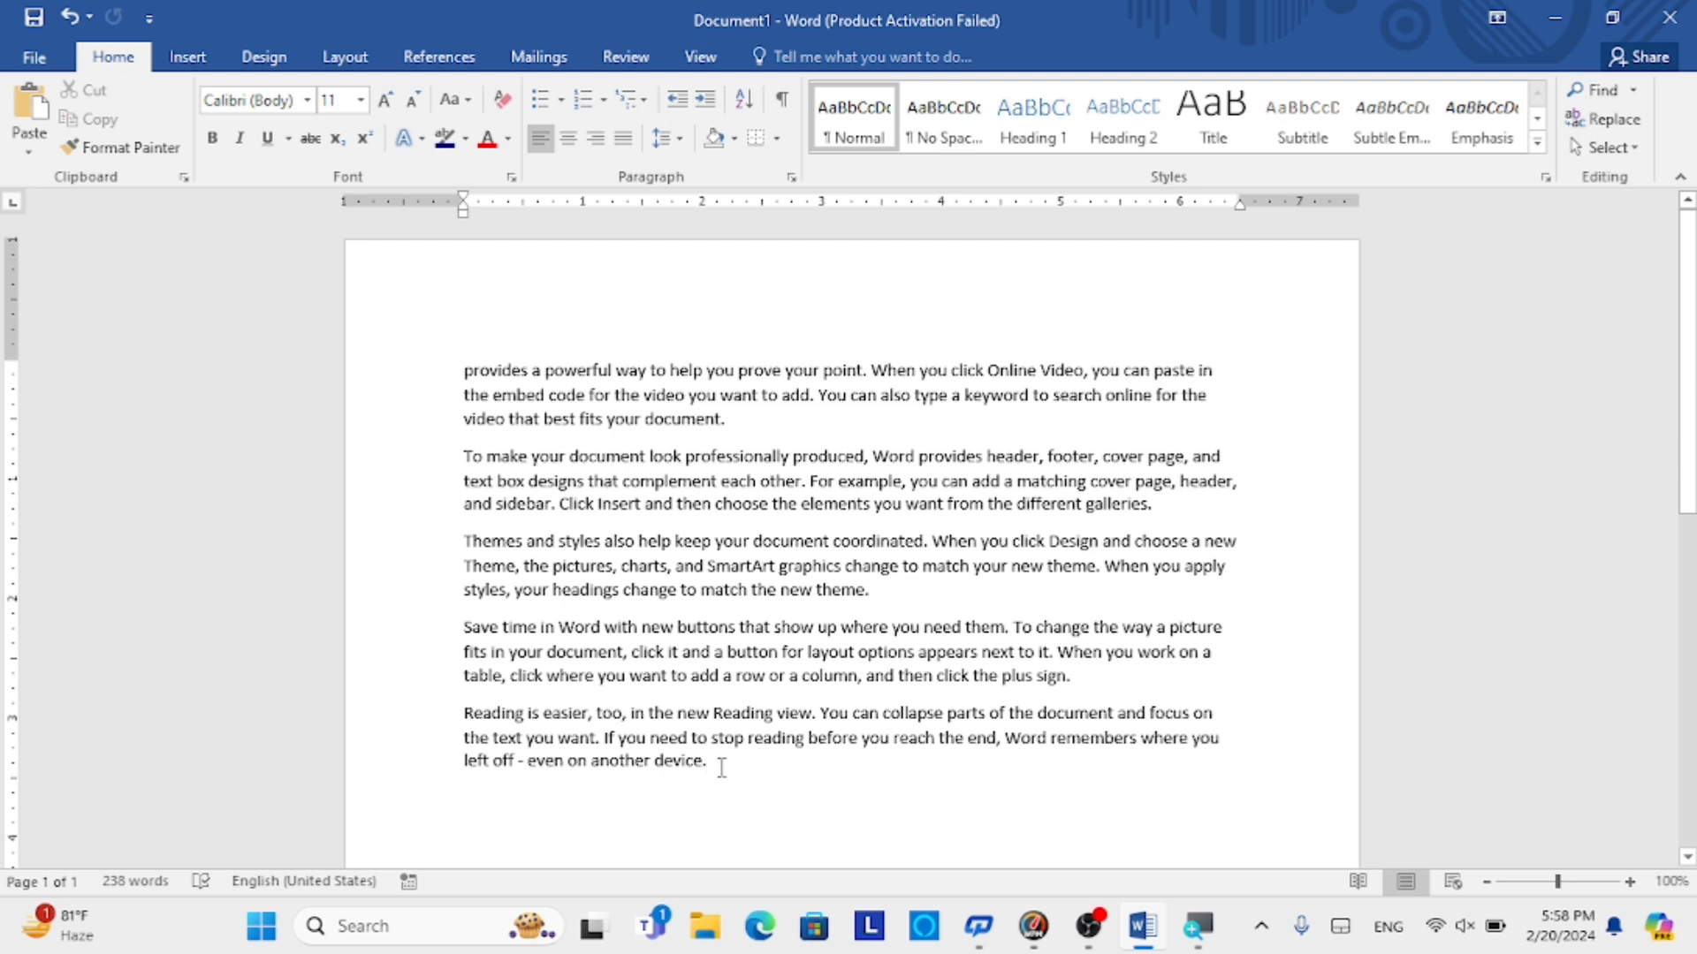
key(ctrl+v)
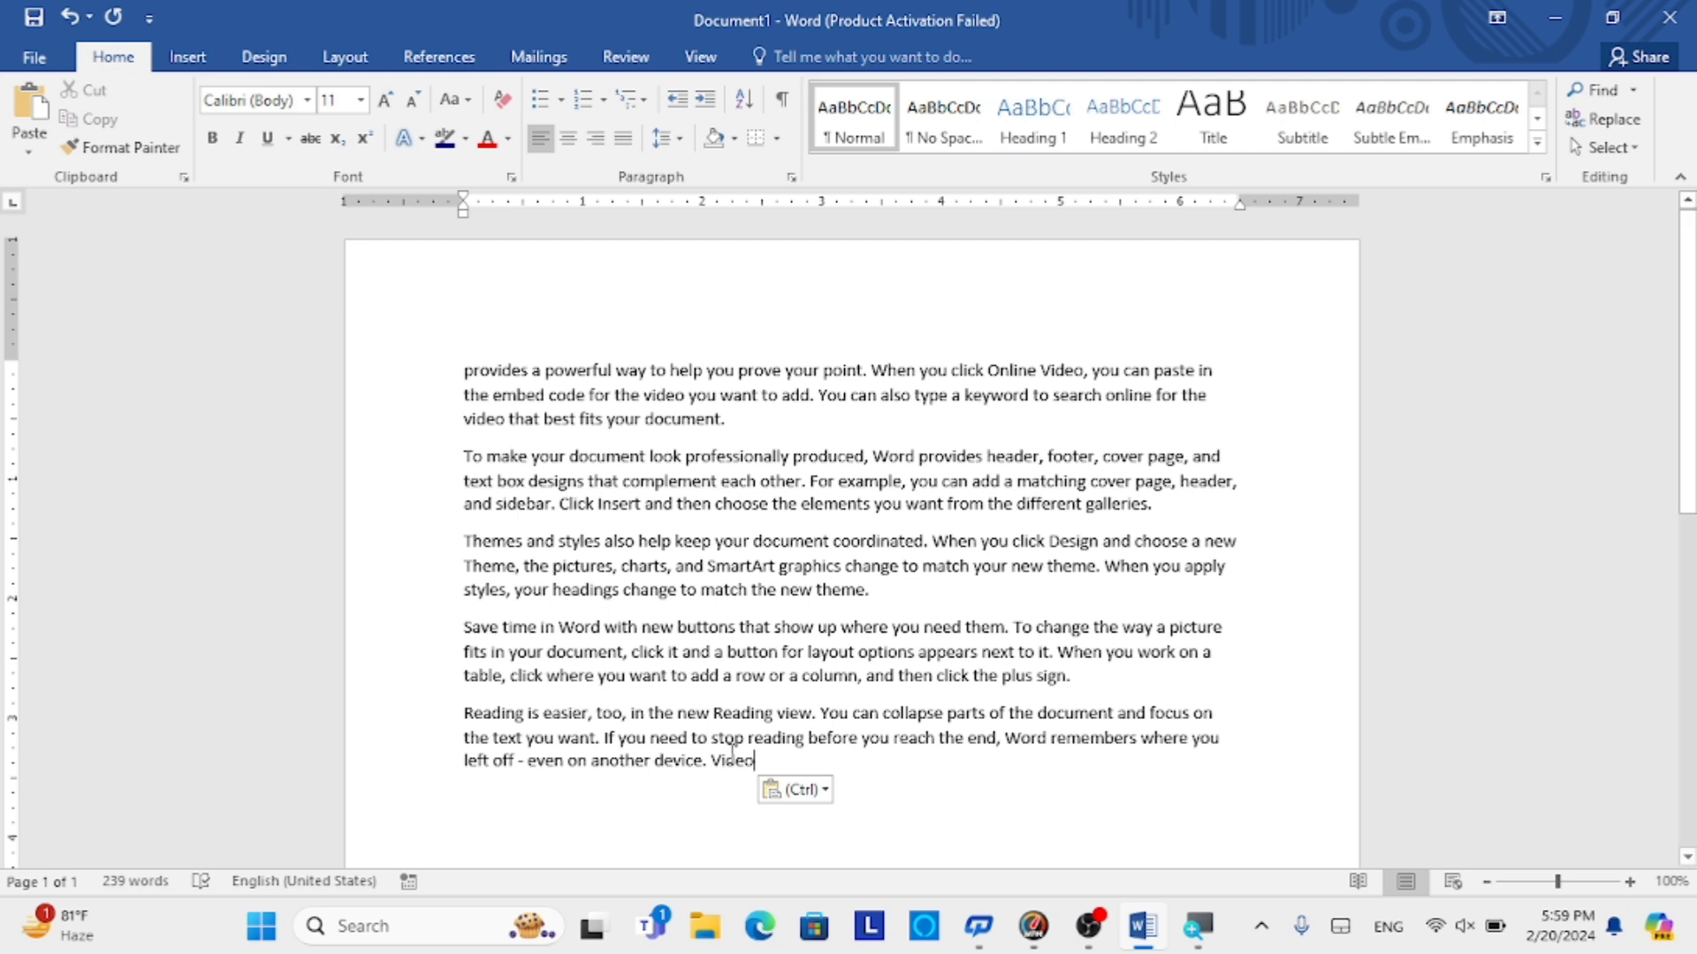
- Undo both the pasting and the cutting of the word "Video"
key(ctrl+z)
key(ctrl+z)
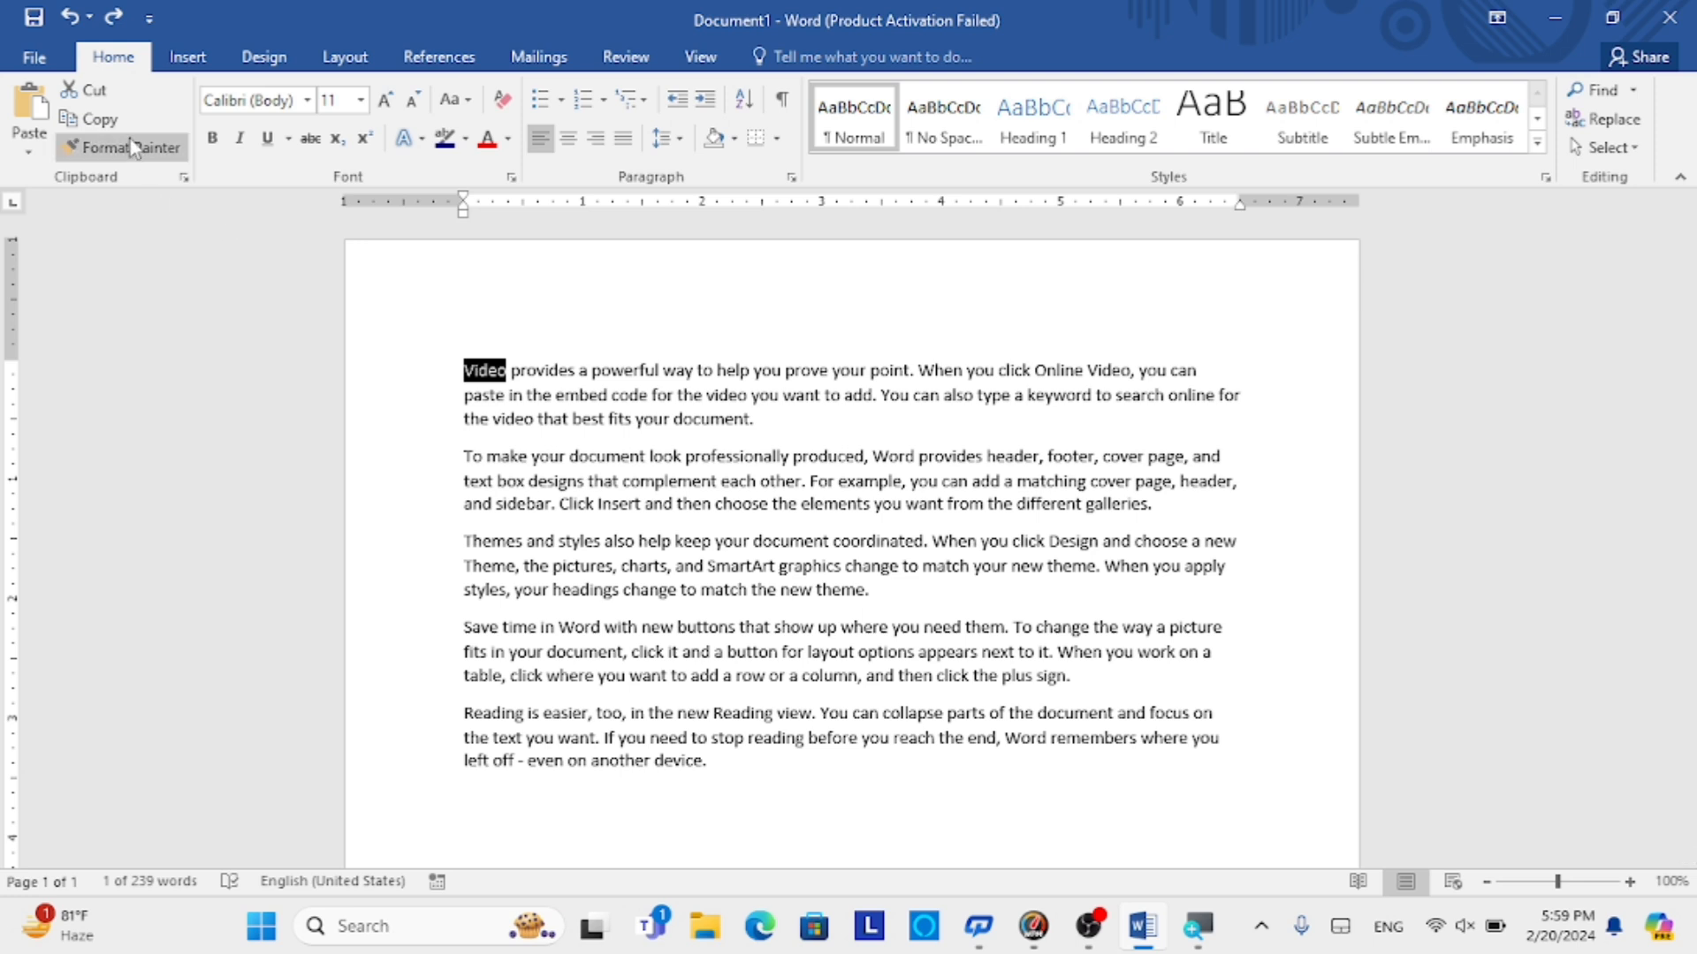
- Copy the first word "Video" and paste it twice after the last sentence of the document
click(106, 145)
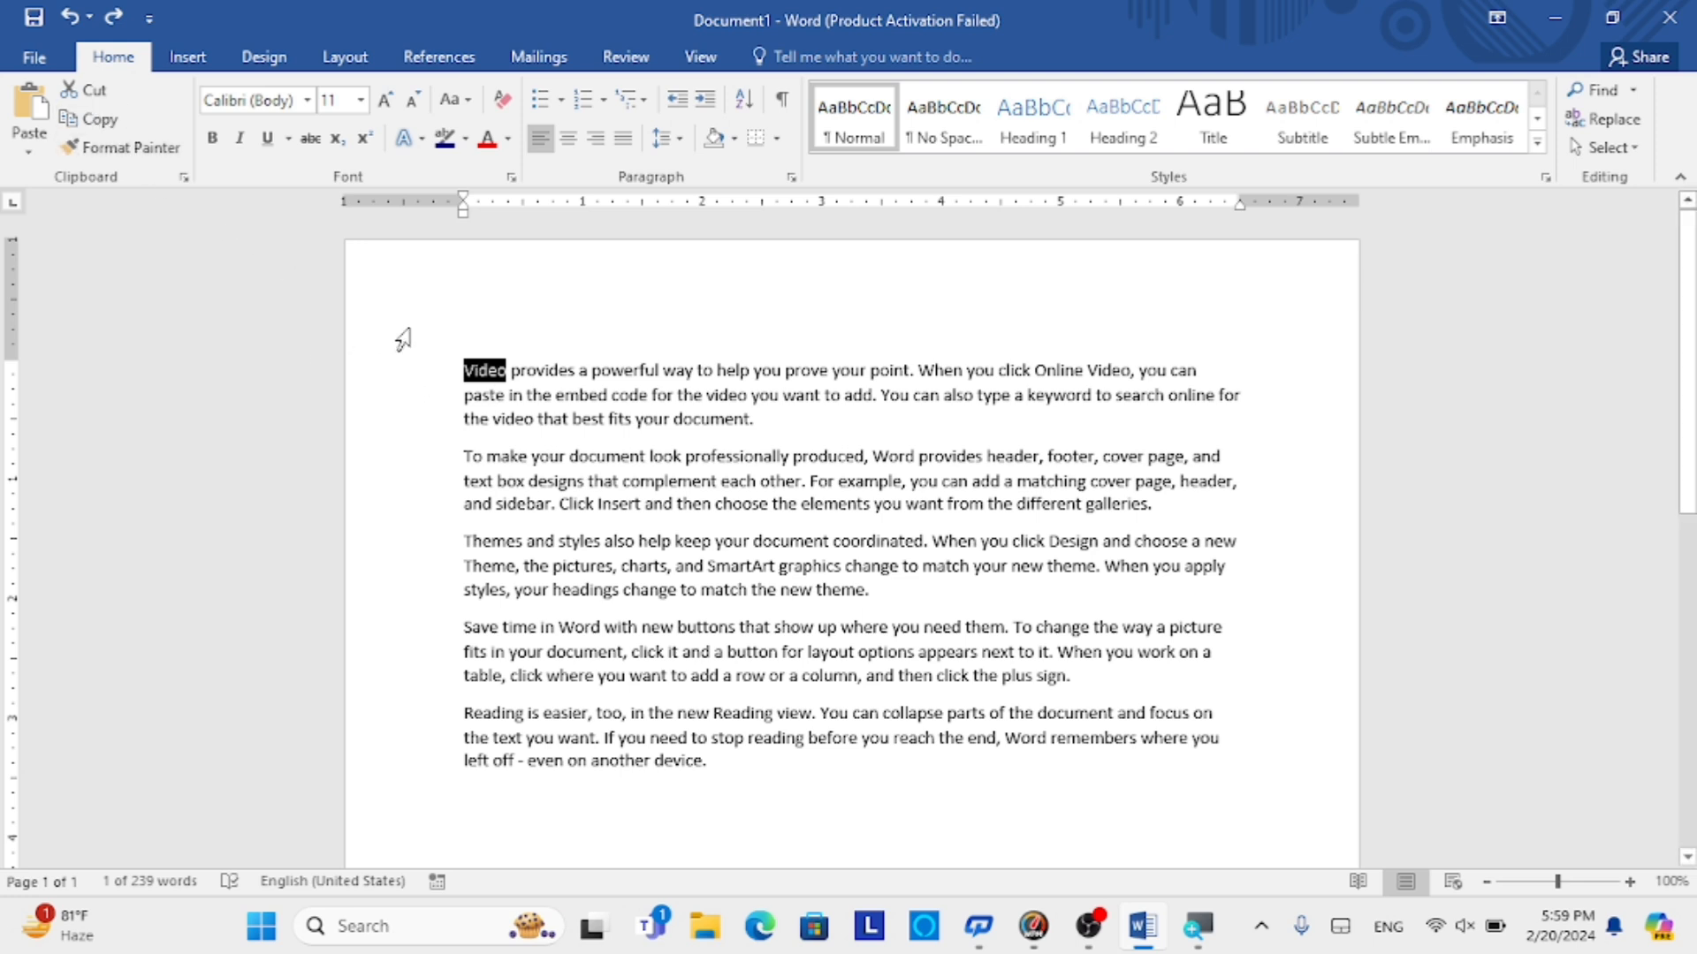
click(512, 370)
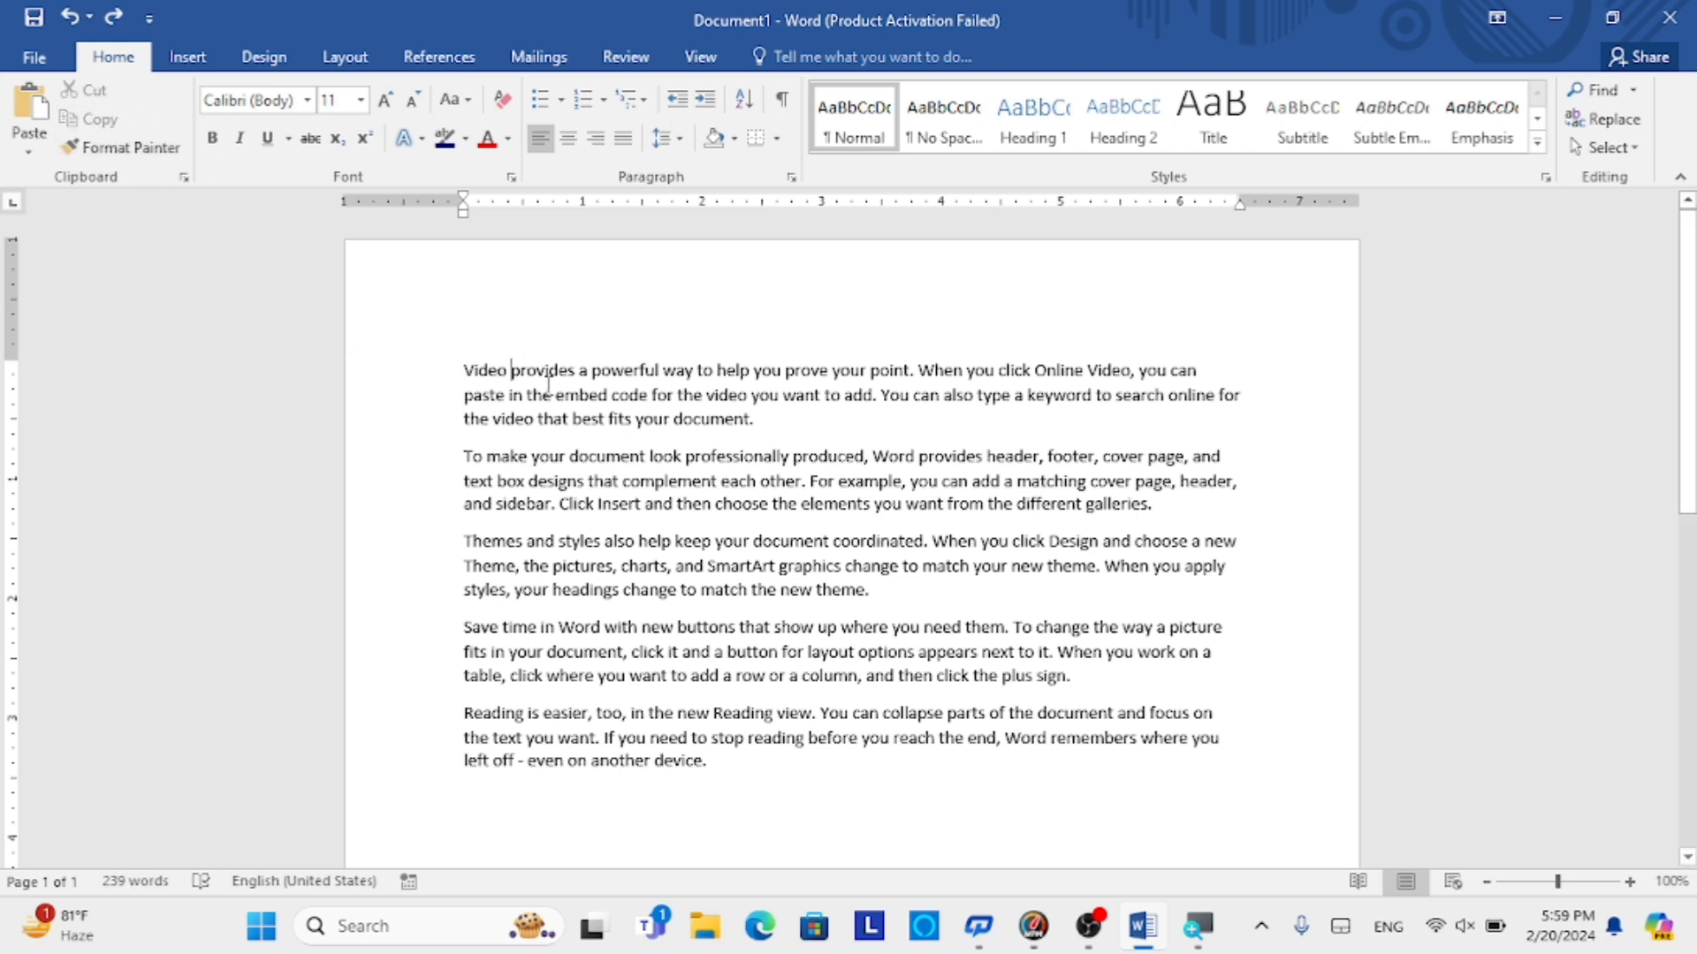
double_click(494, 369)
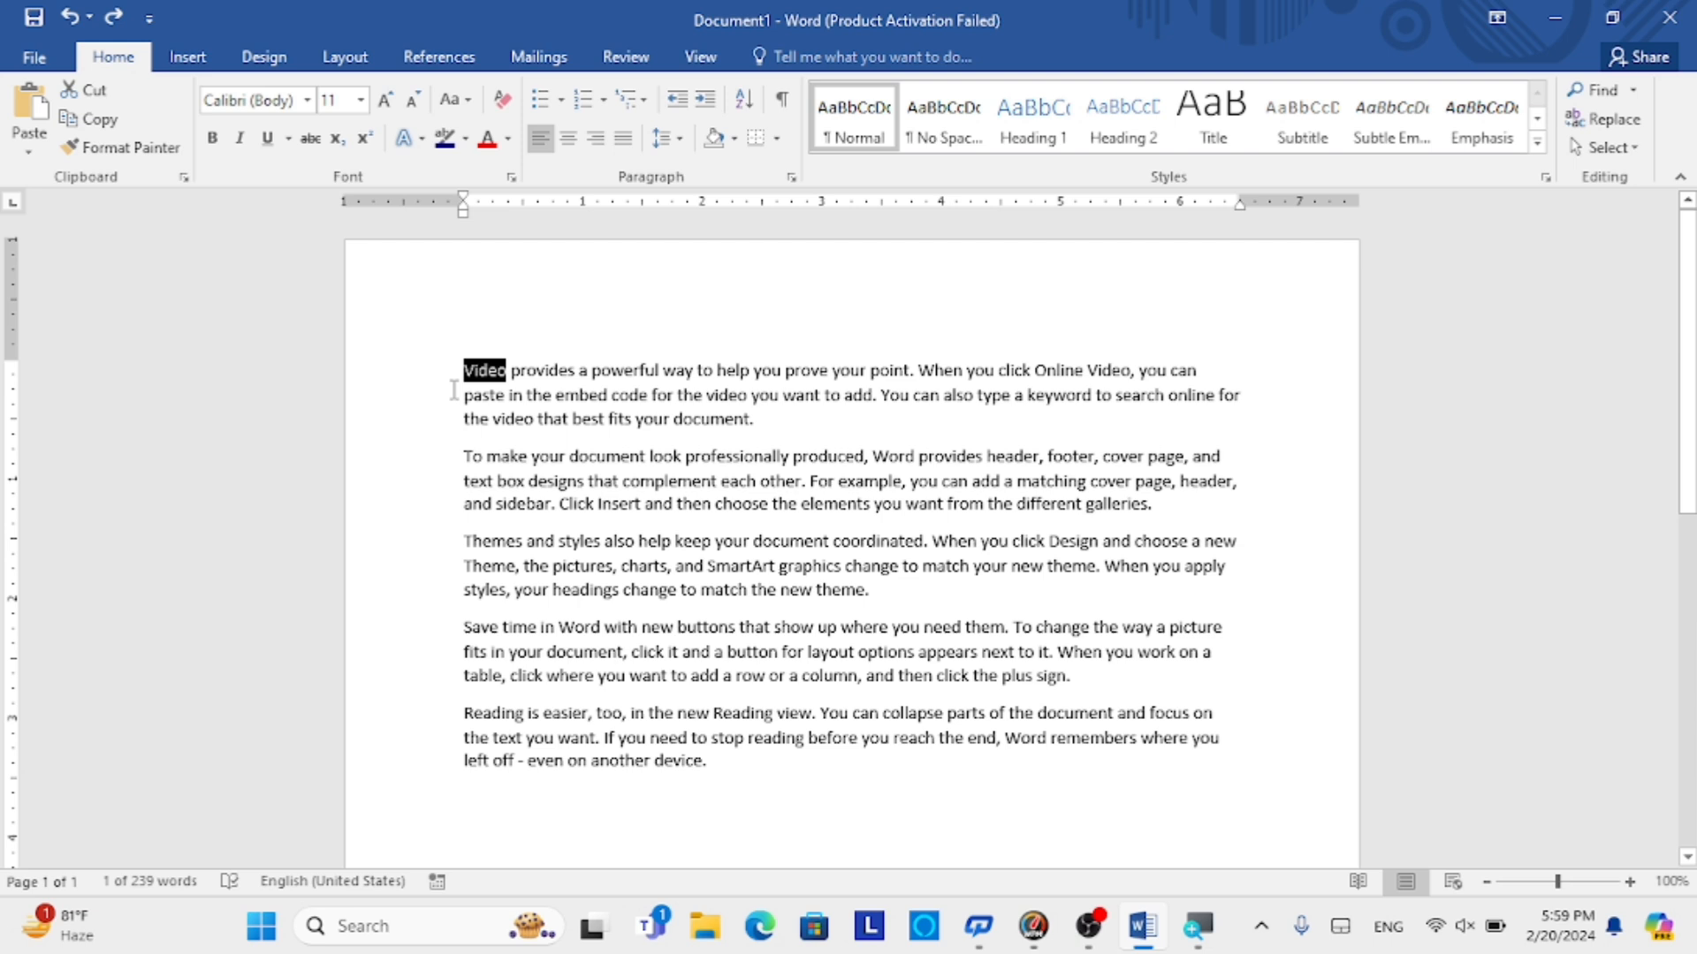
click(745, 771)
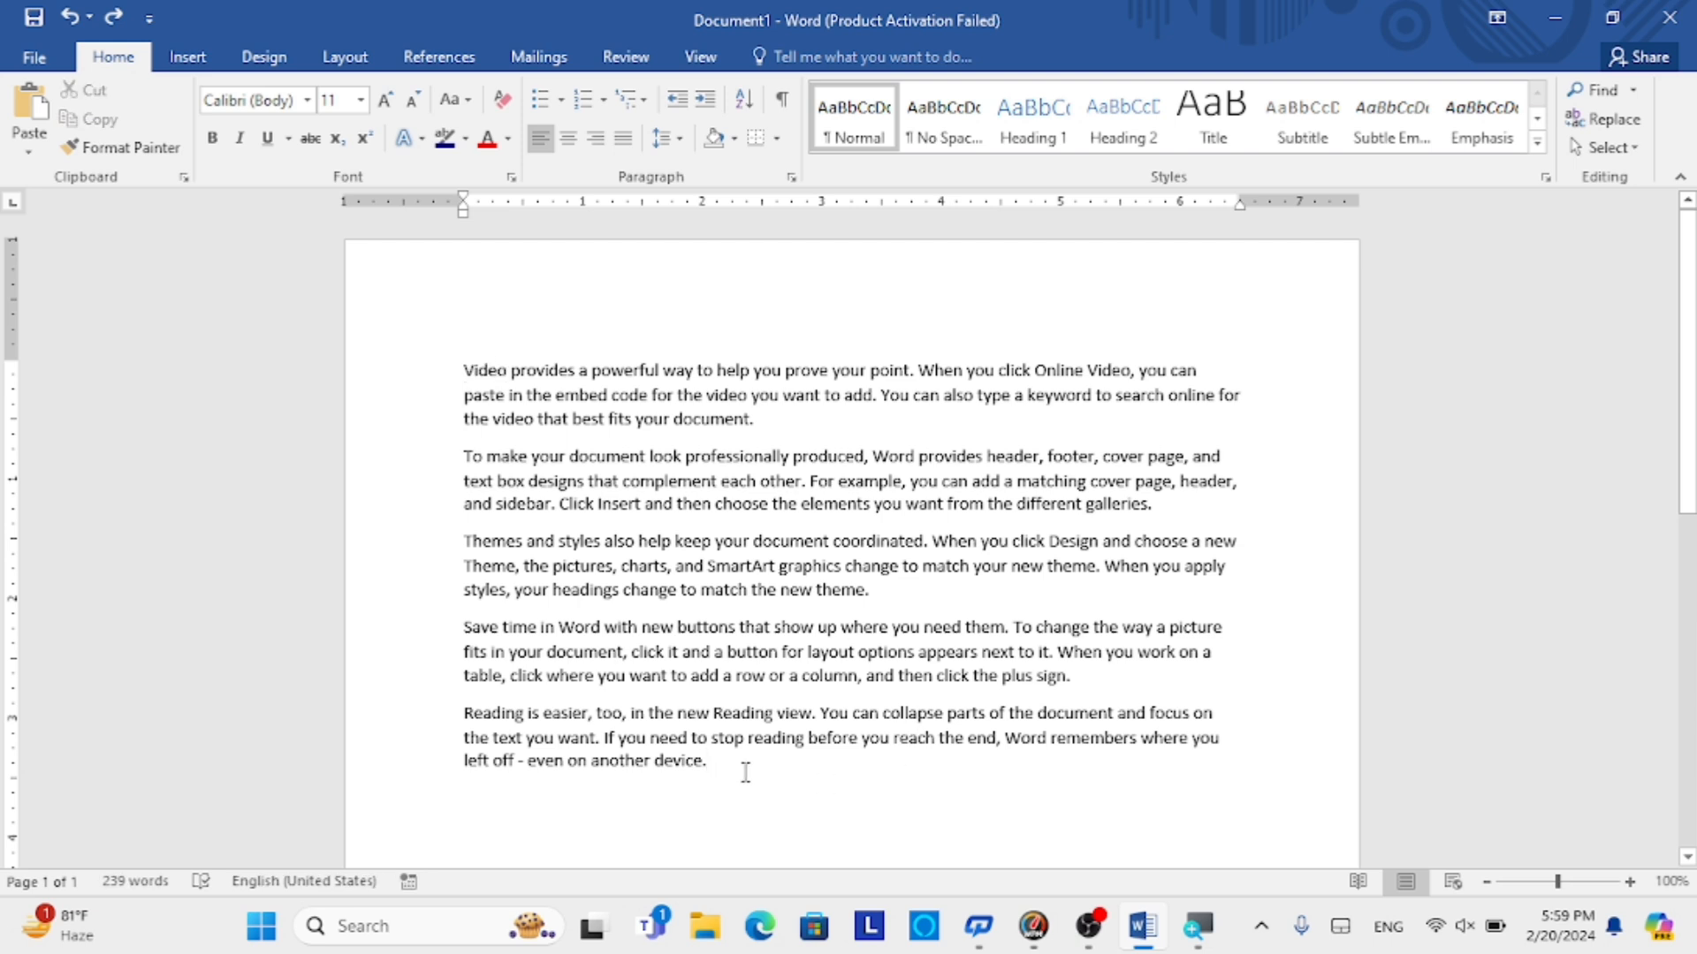
click(30, 110)
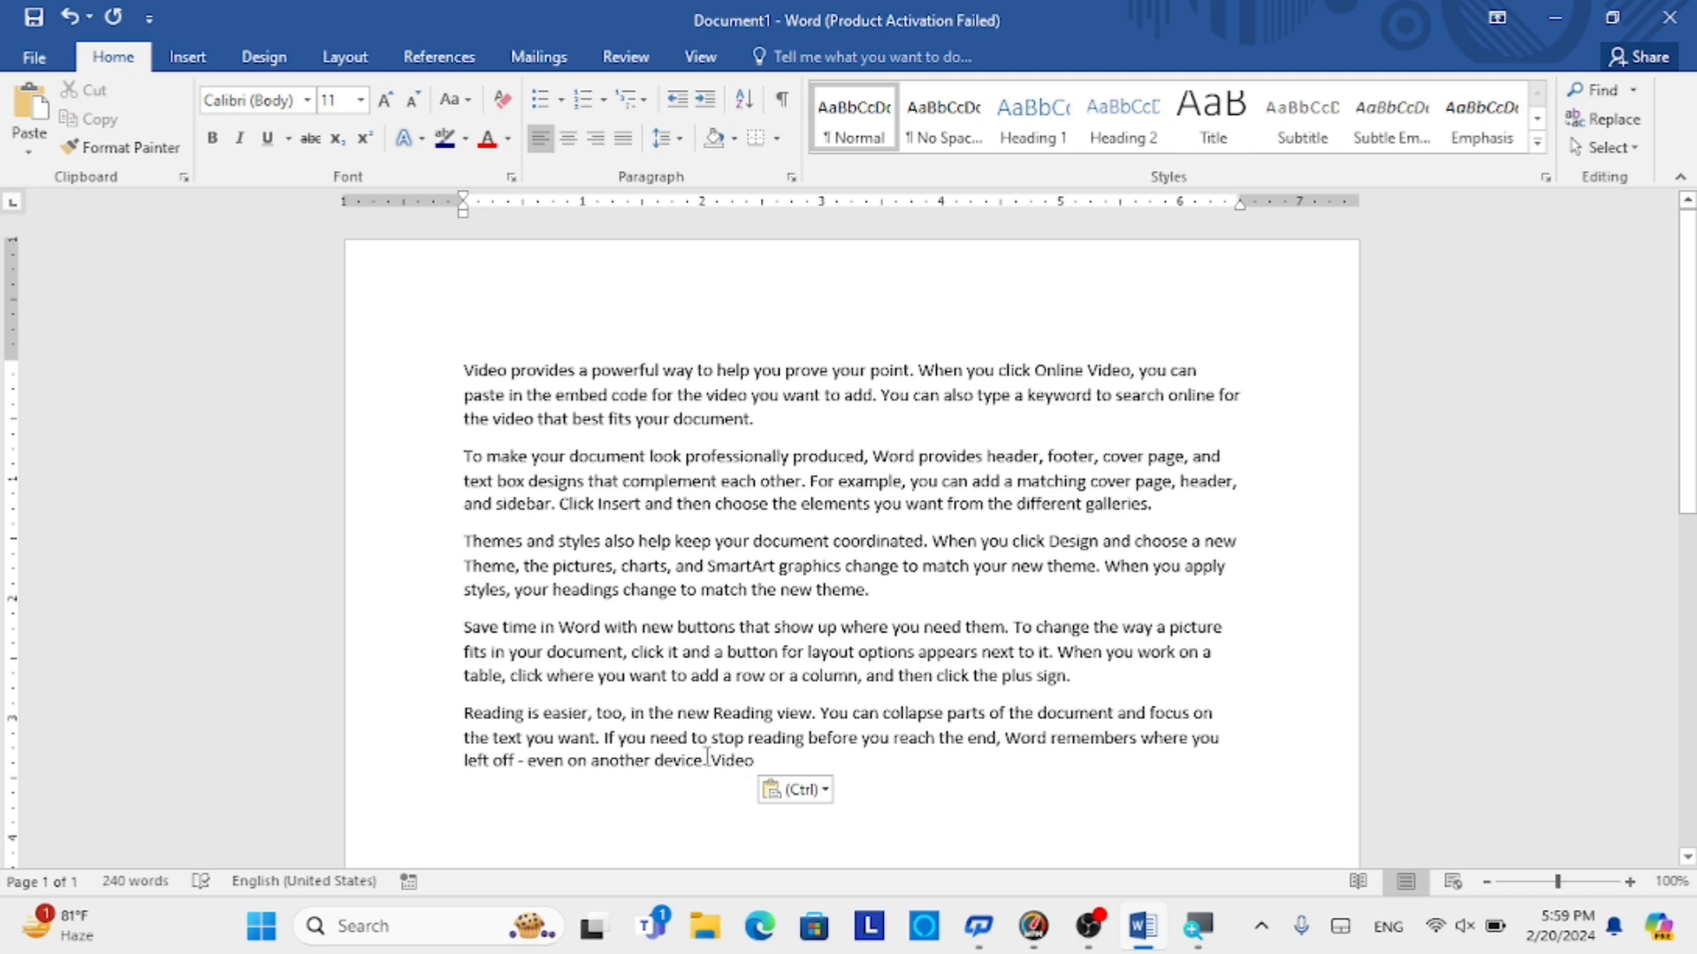
key(ctrl+v)
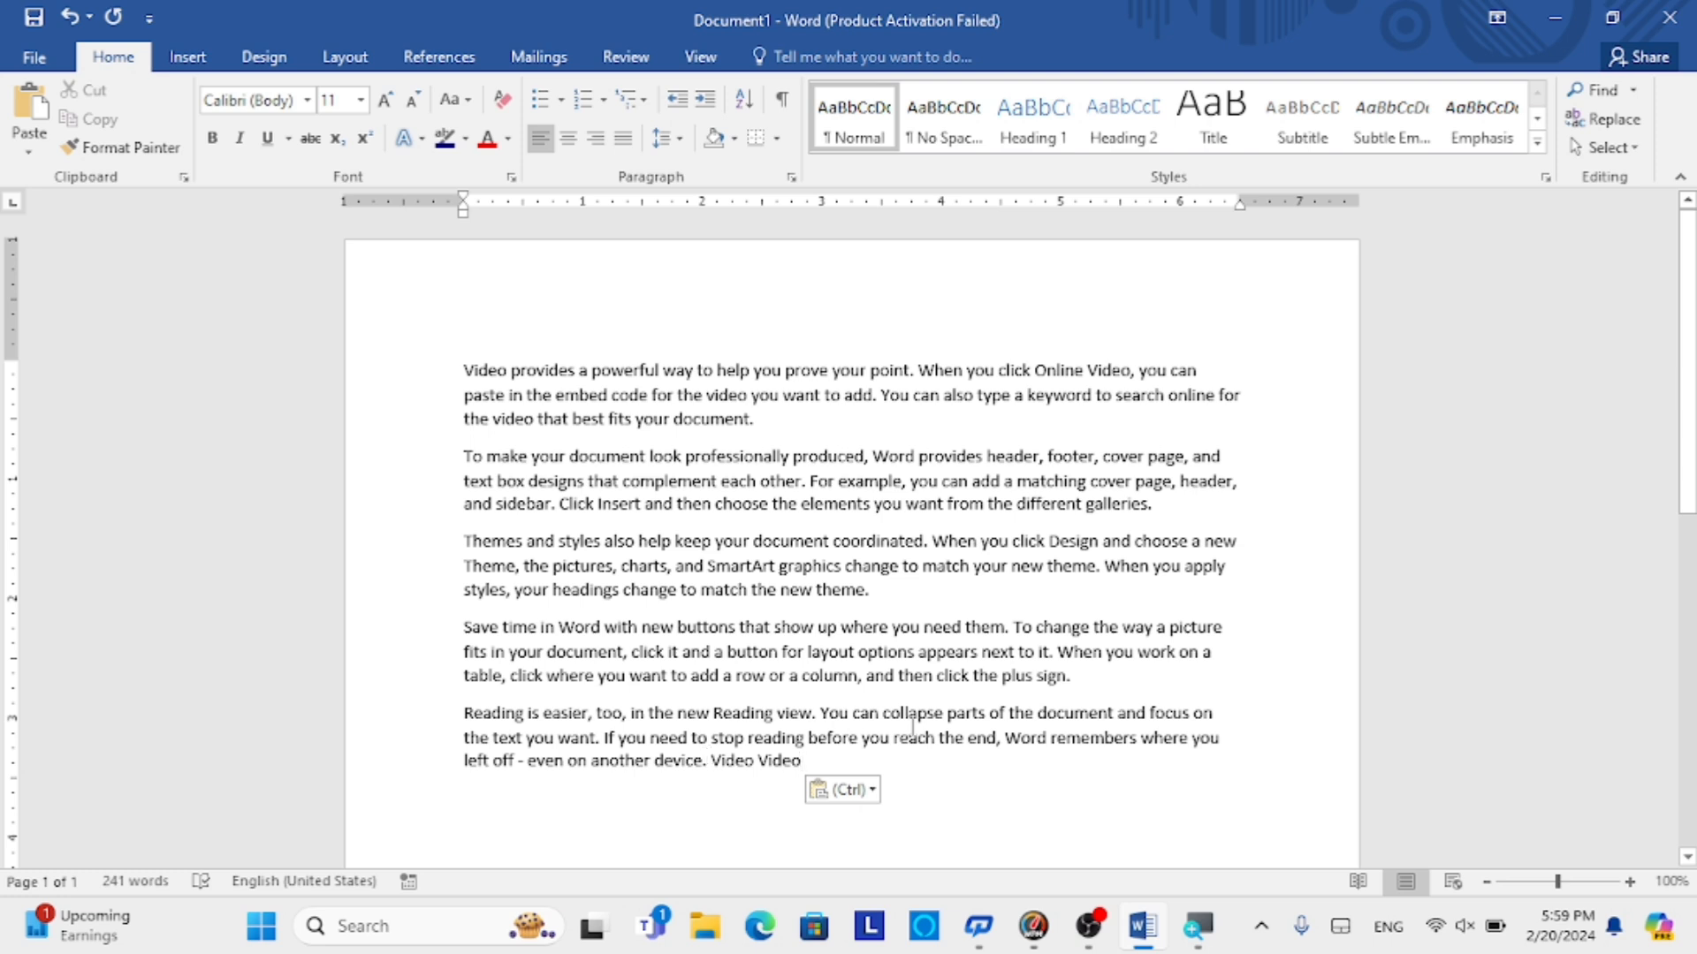
- Delete the two pasted "Video" words at the end of the last paragraph
drag(806, 761, 714, 762)
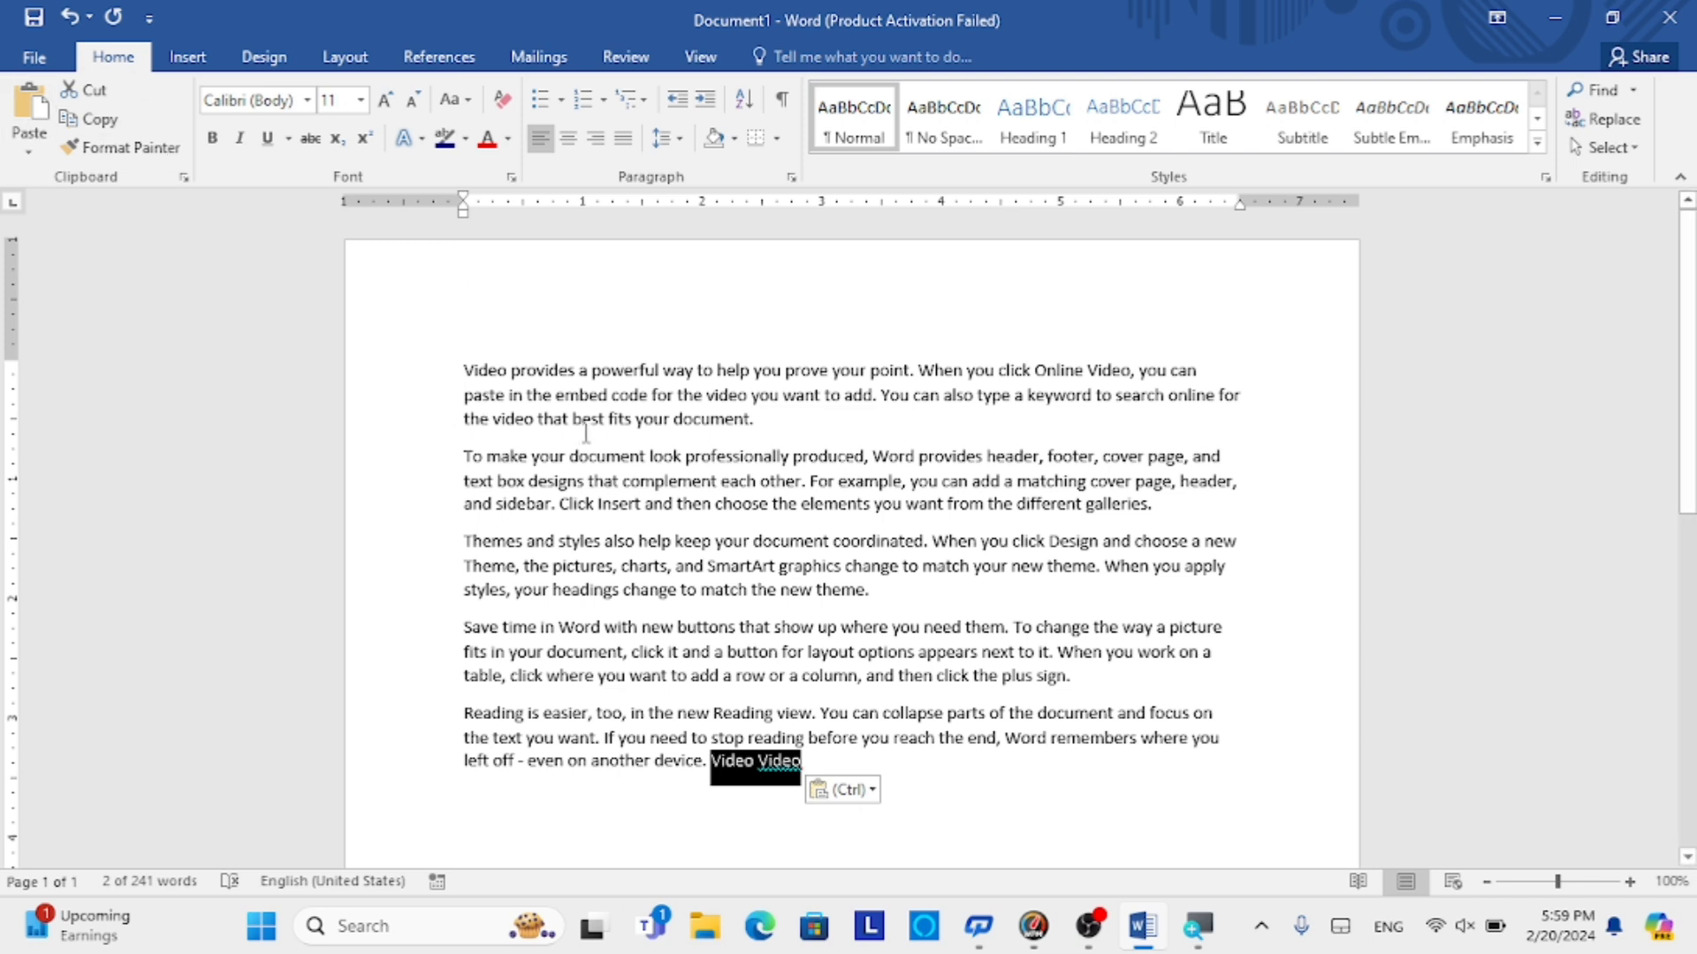
key(Delete)
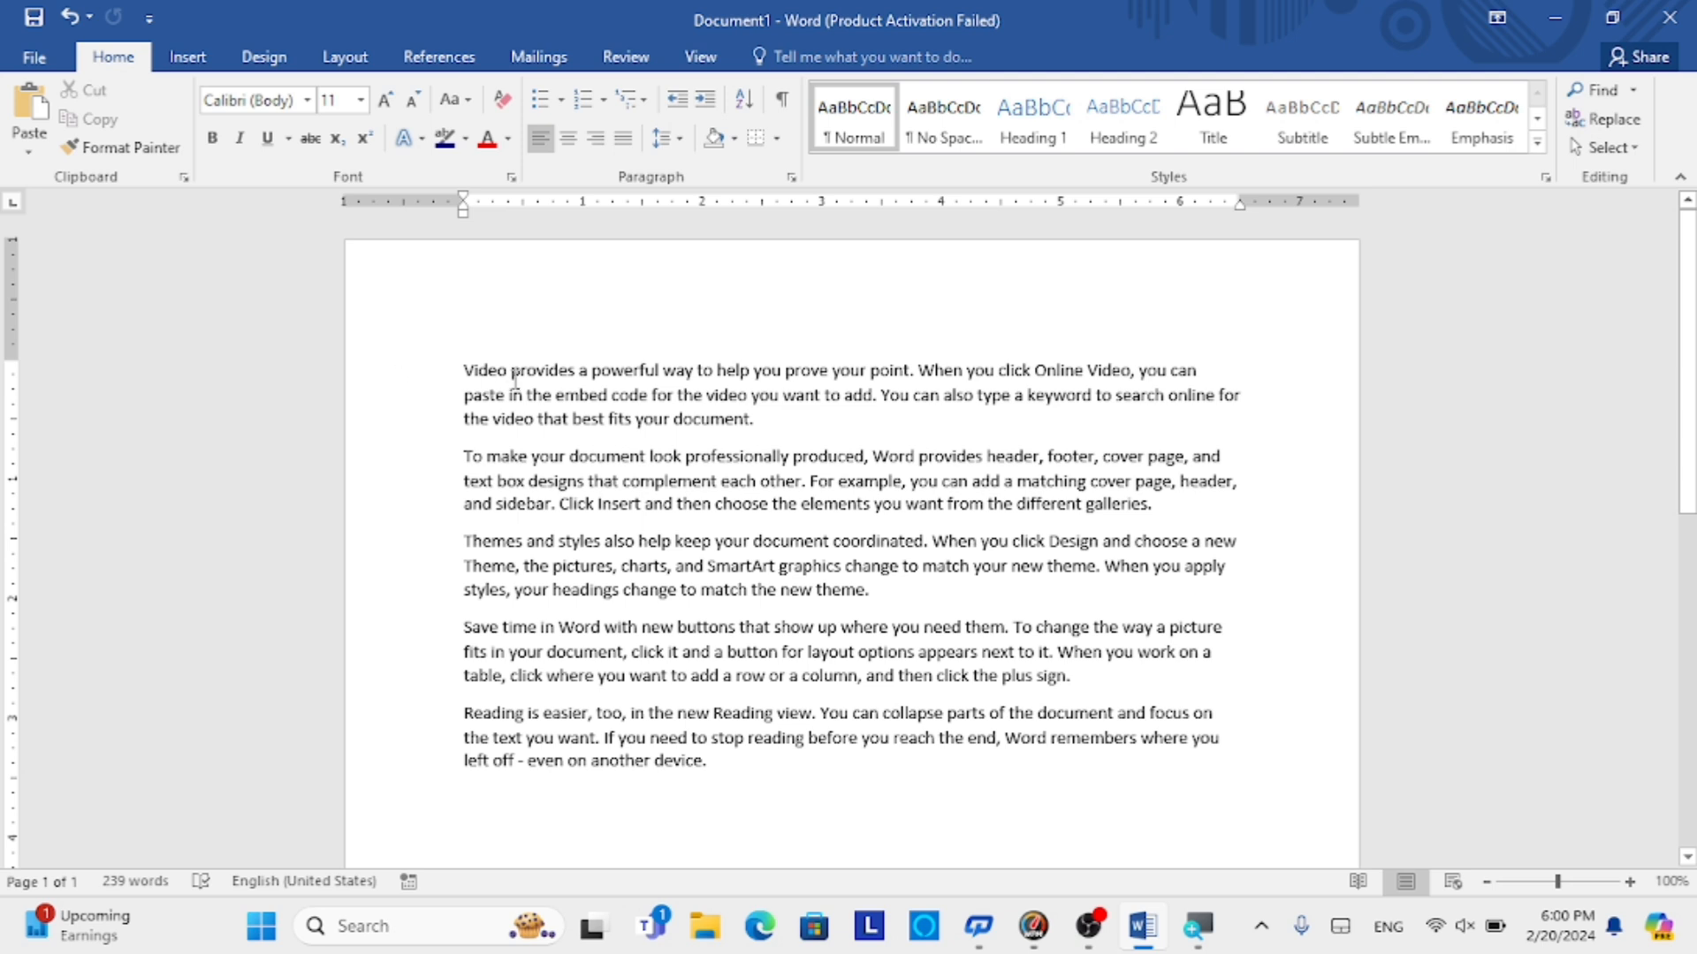
- Format the word "Video" at the start of the first paragraph as 14 pt red Algerian text
drag(463, 371, 509, 371)
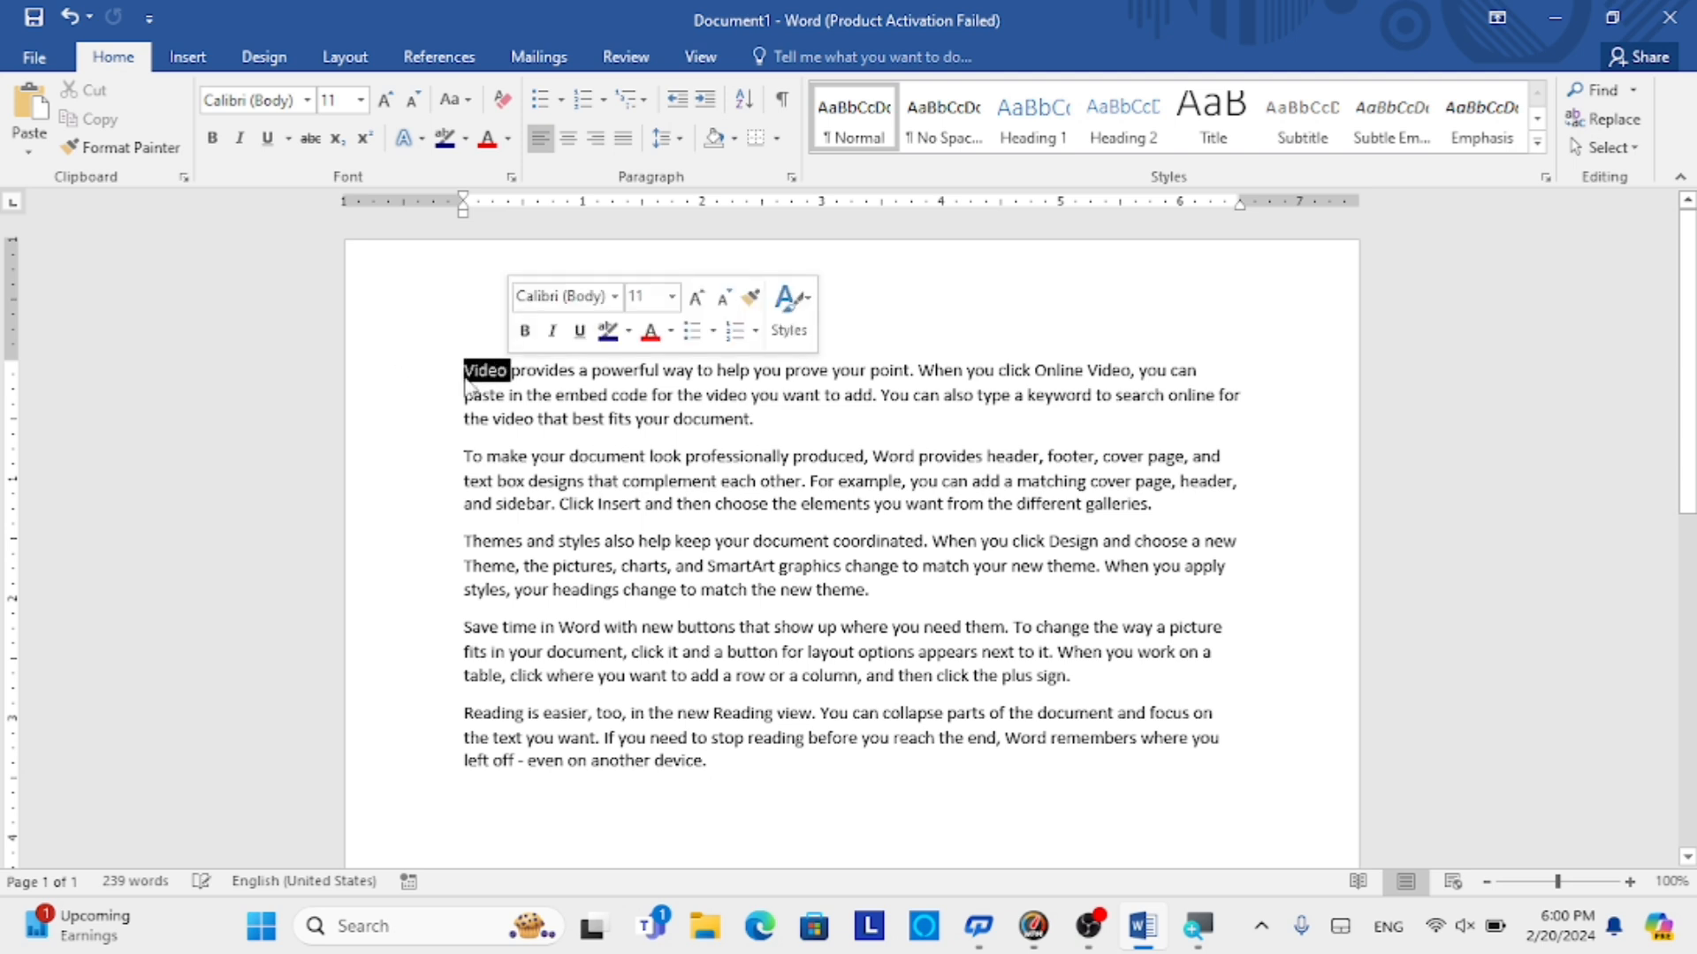
click(385, 101)
click(386, 109)
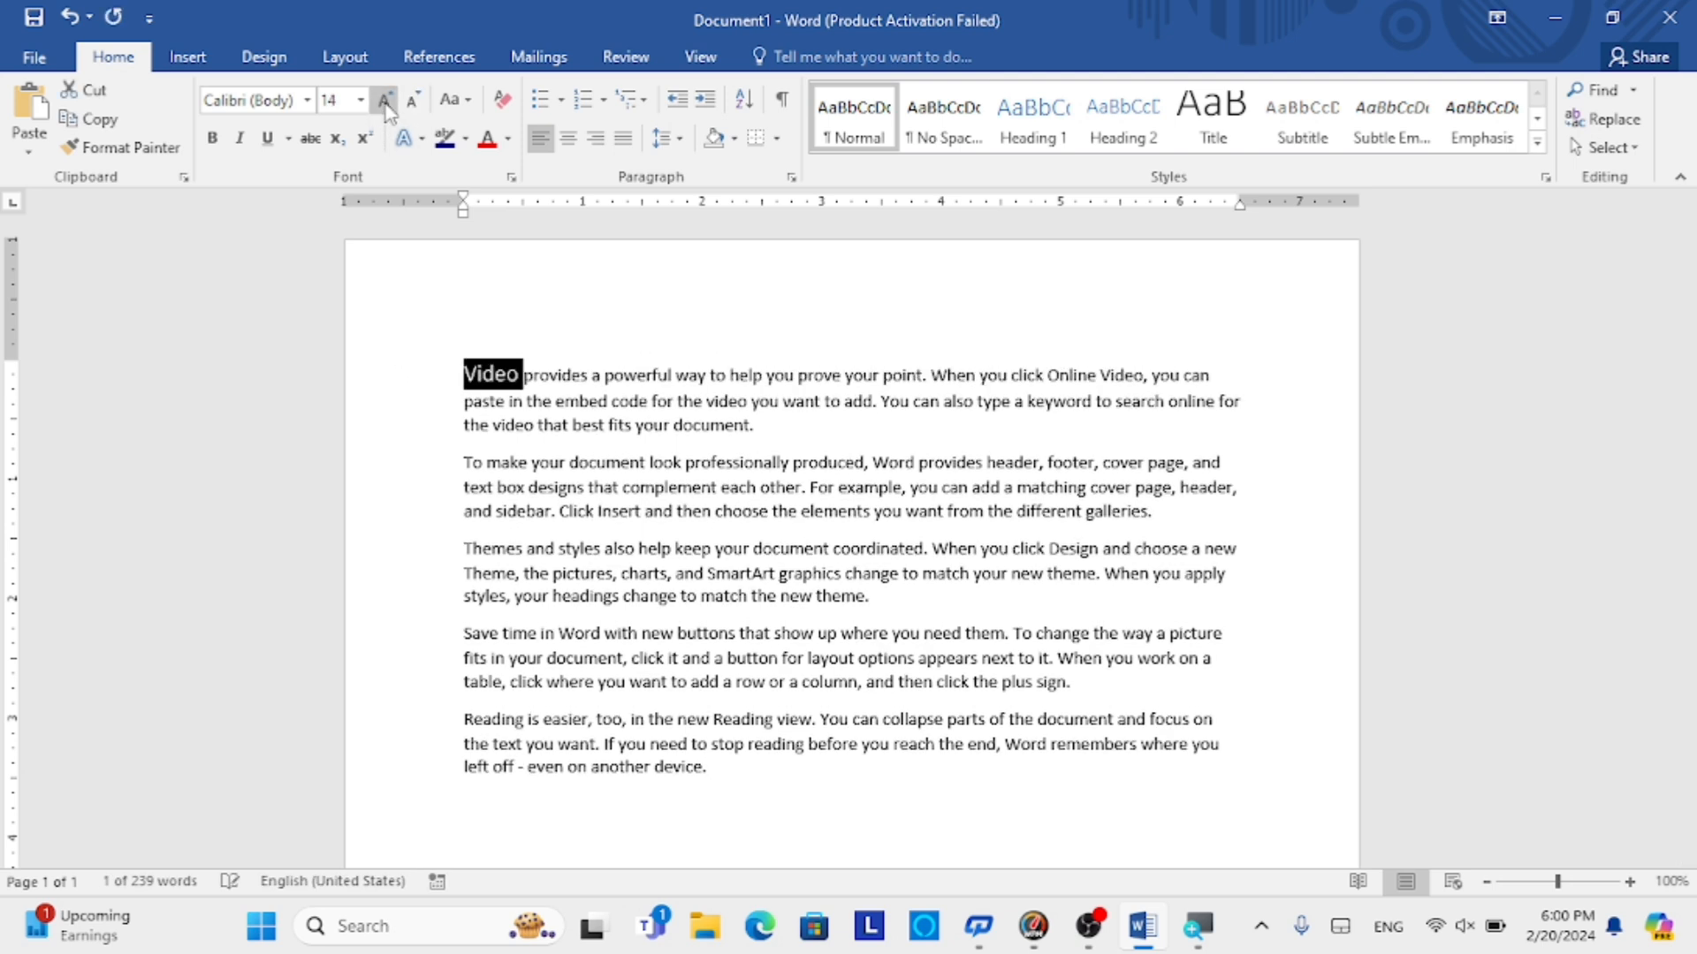
click(487, 141)
click(307, 100)
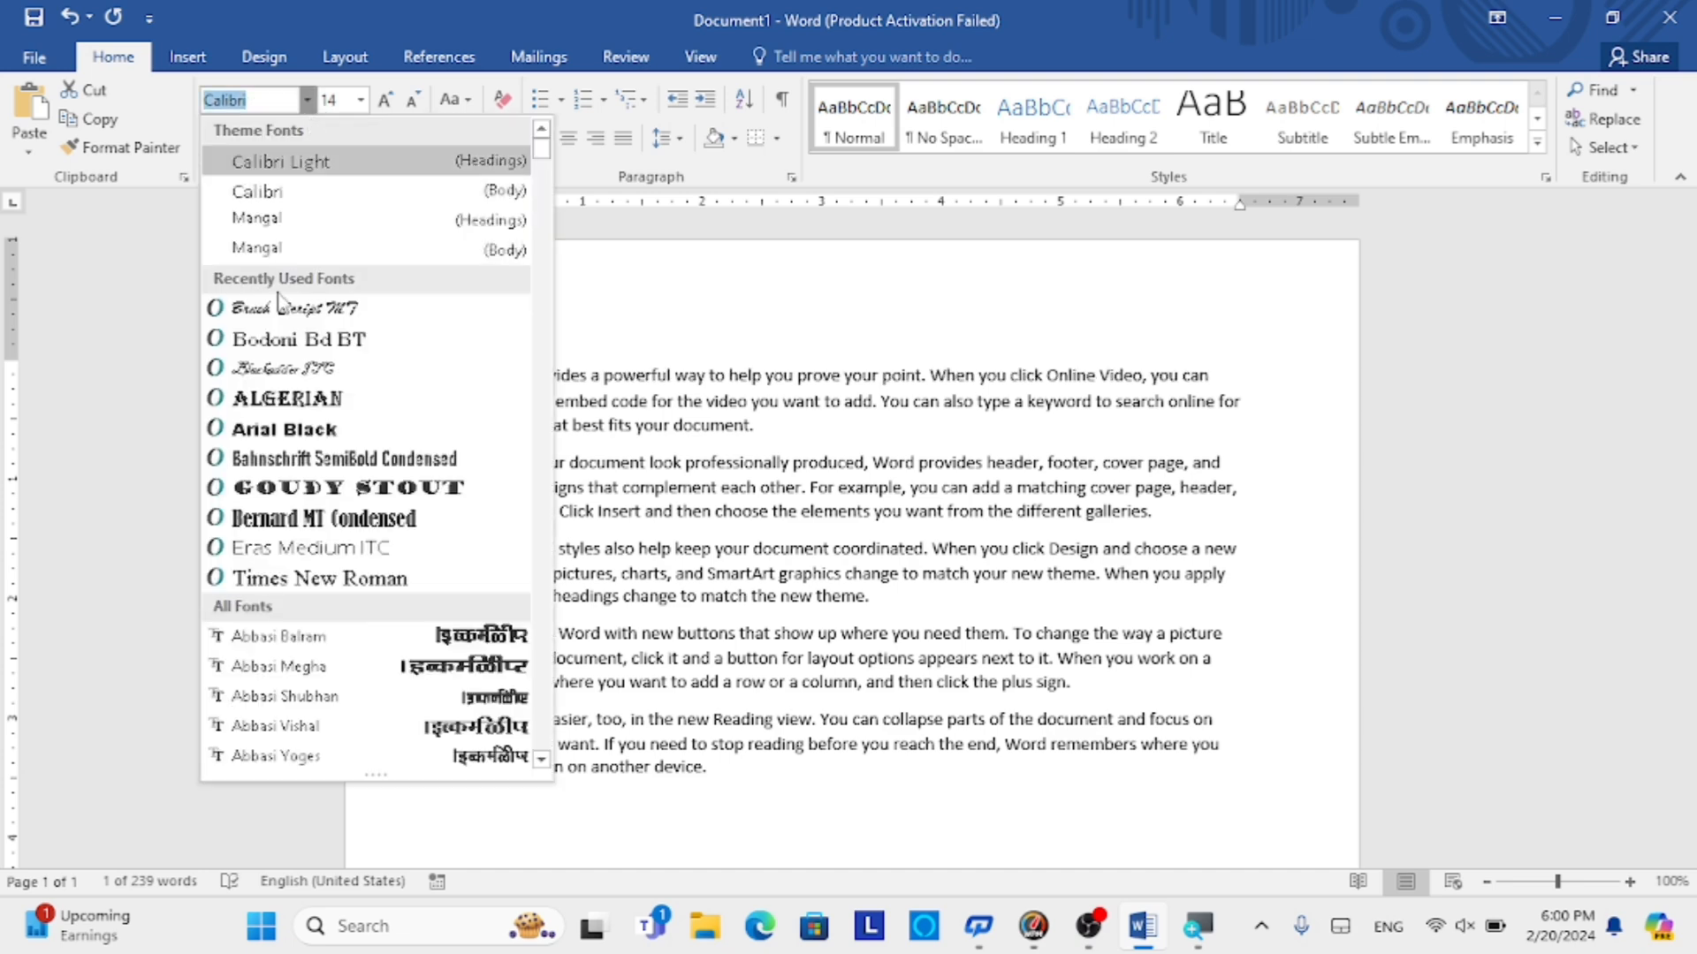
click(299, 402)
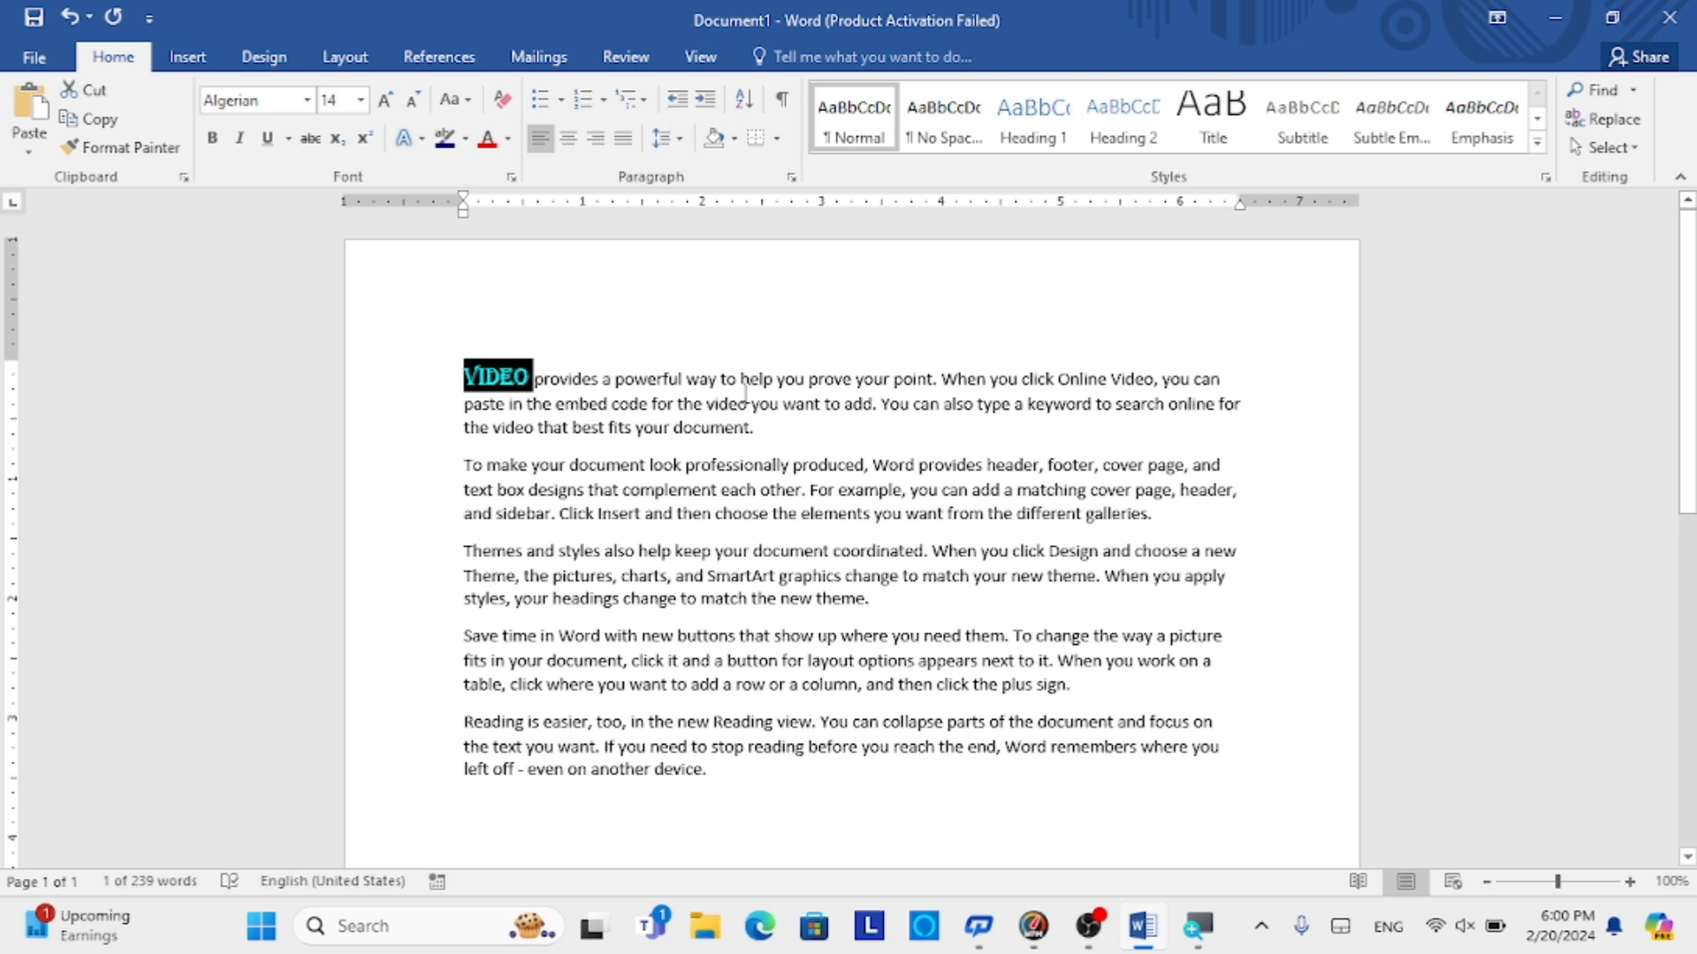
click(675, 457)
- Copy the formatting of the word "Video" to "device." at the end of the last paragraph with Format Painter
drag(529, 378, 462, 378)
drag(708, 776, 657, 777)
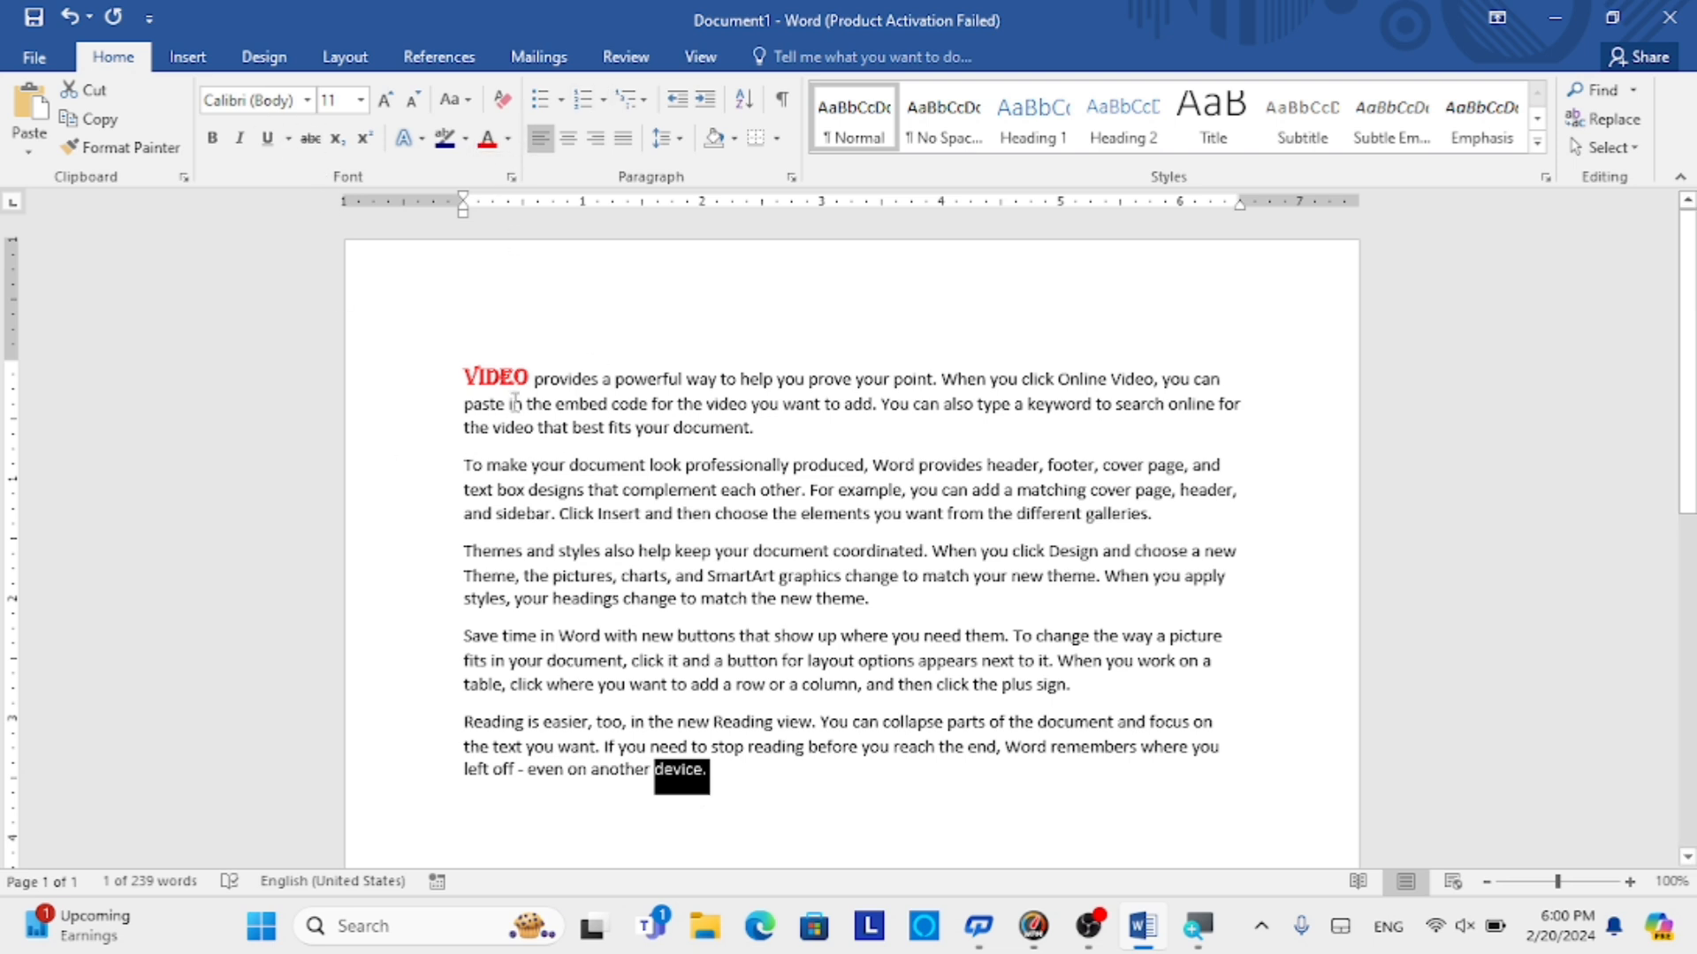
drag(528, 371, 462, 375)
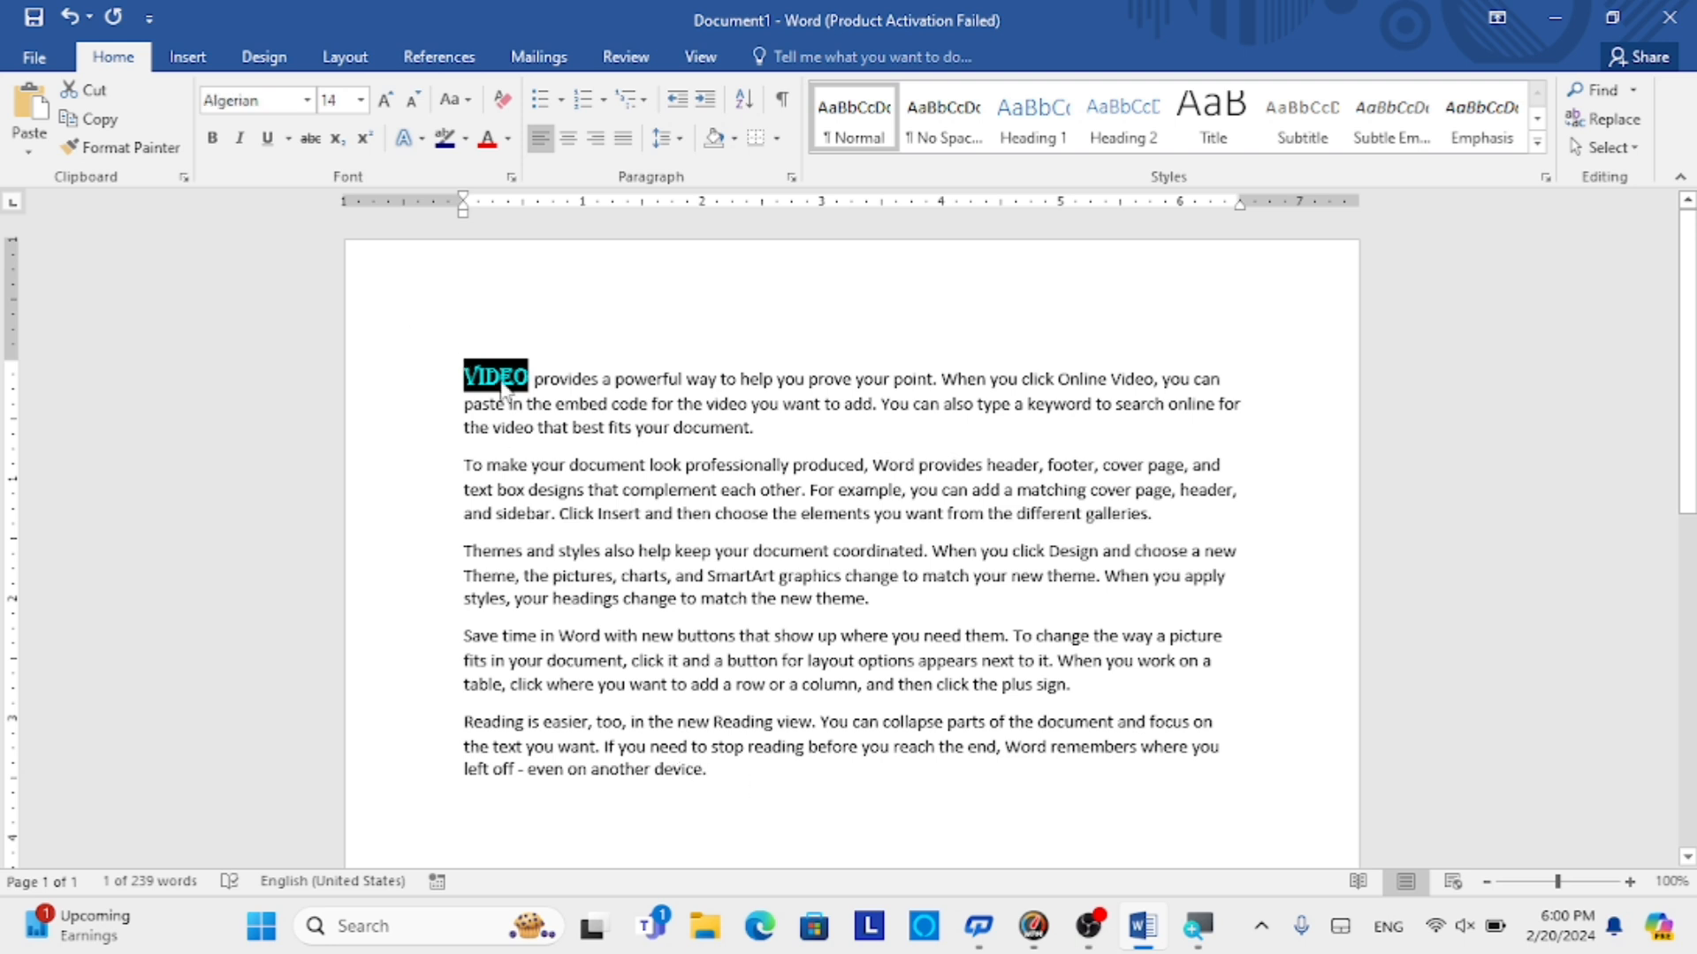
click(135, 147)
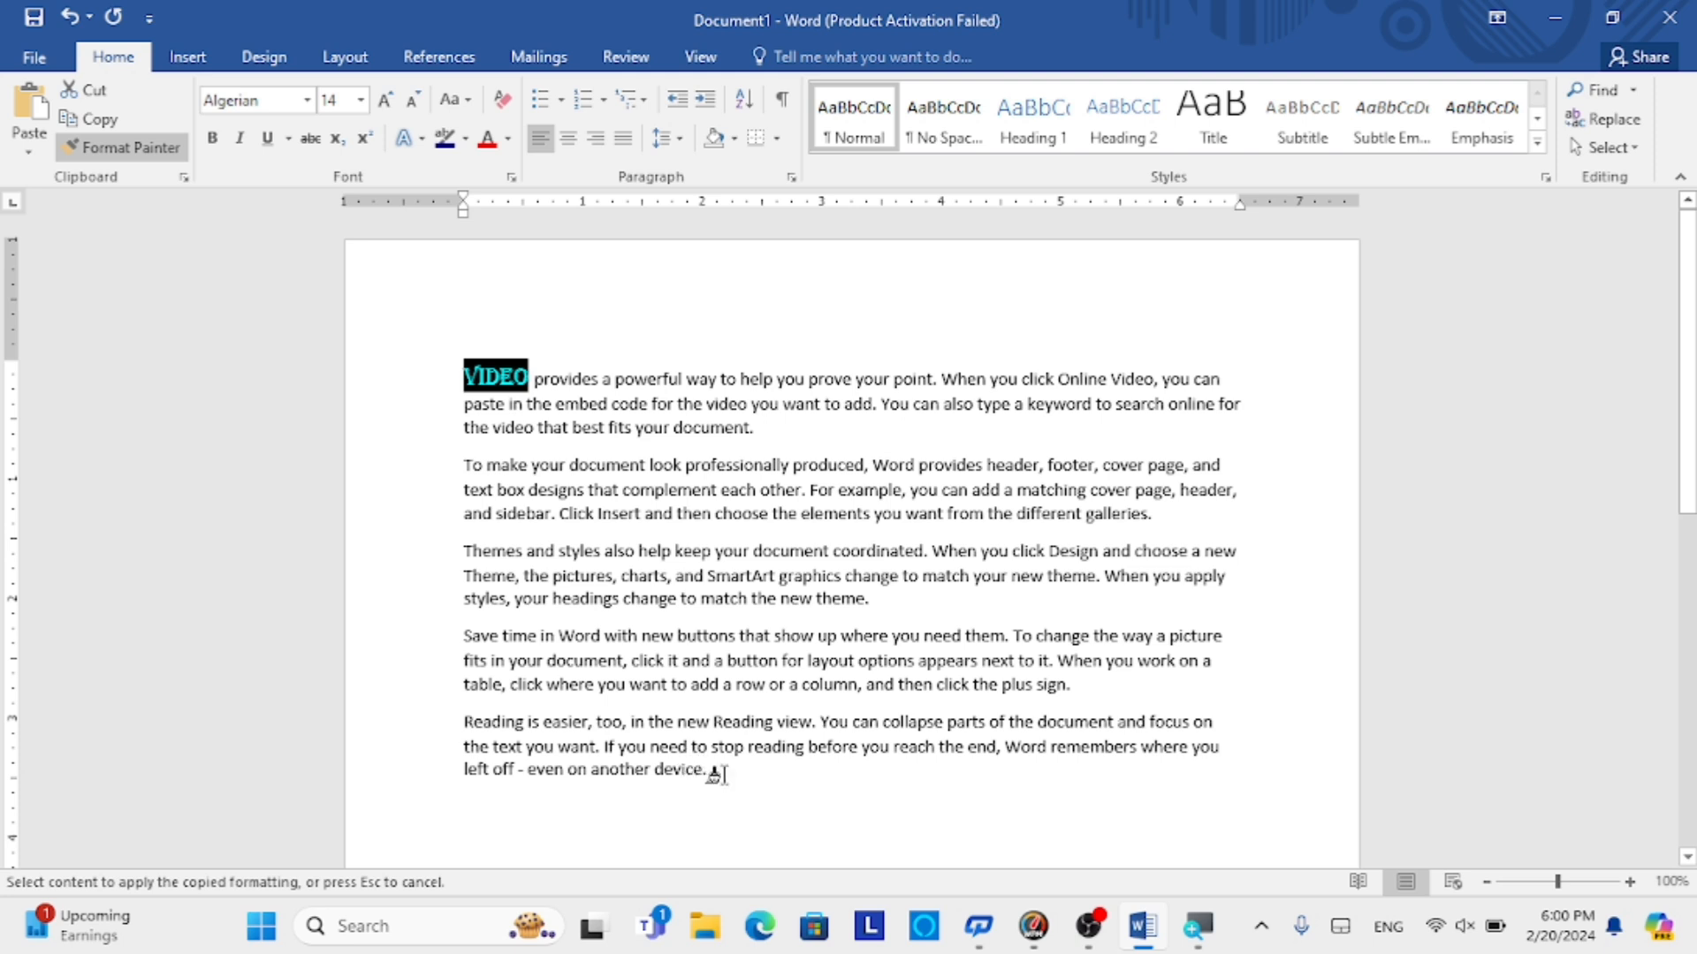
drag(707, 774, 668, 778)
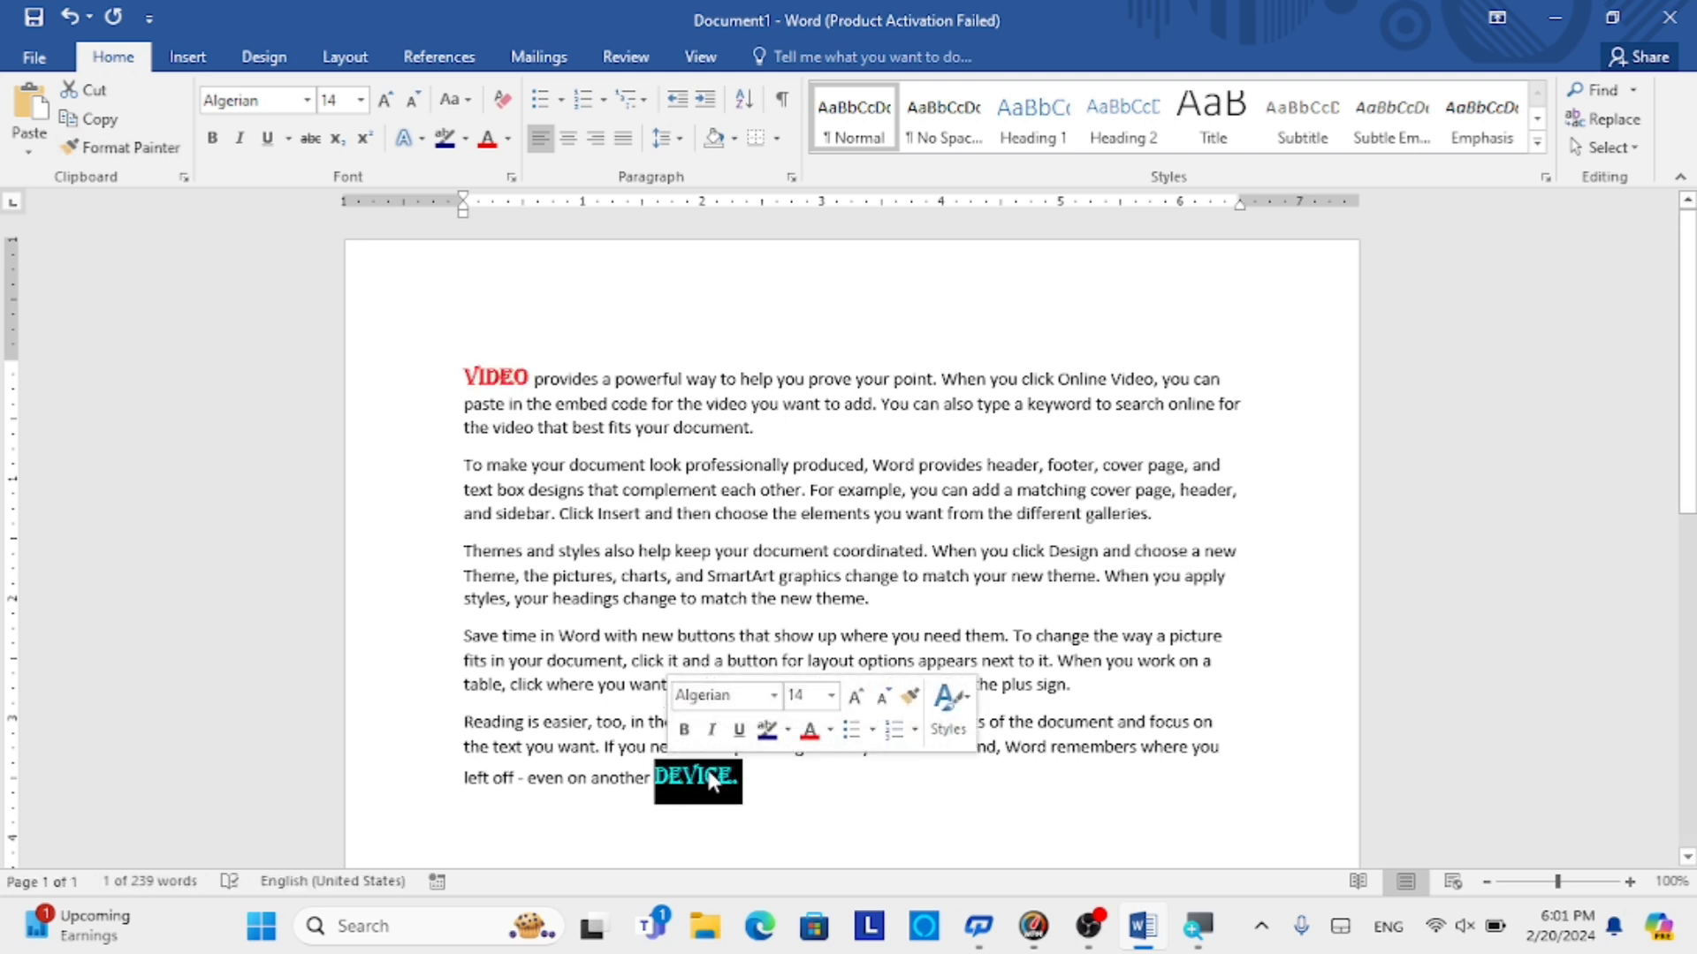
click(754, 775)
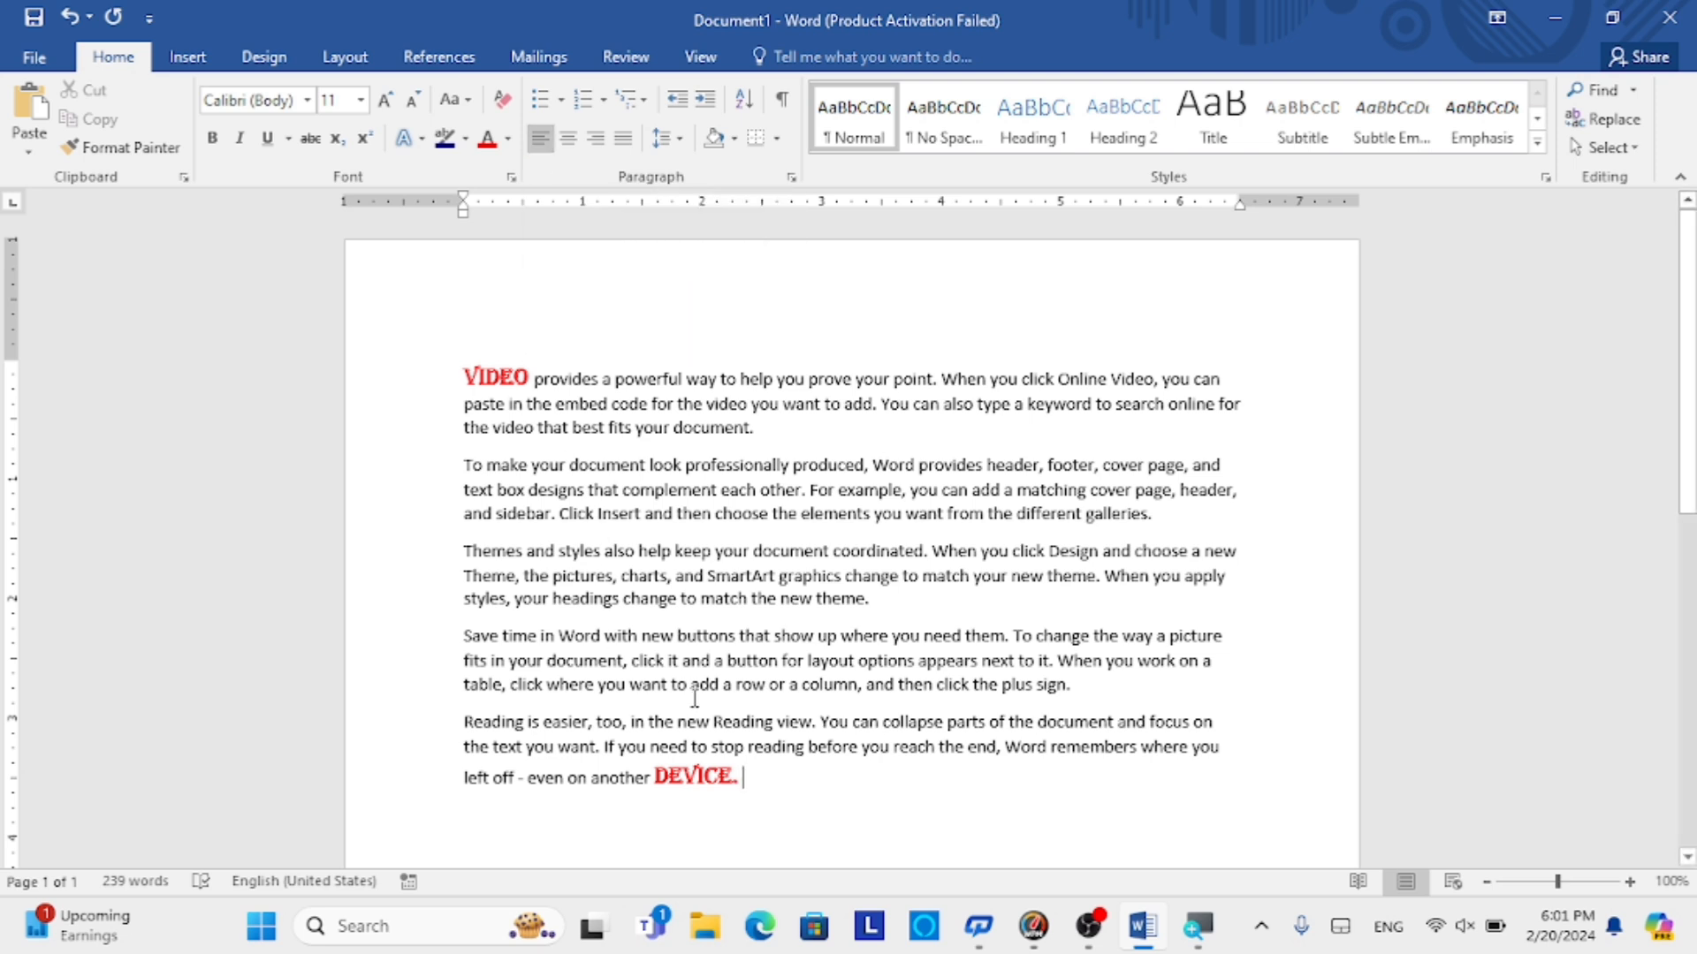
key(alt)
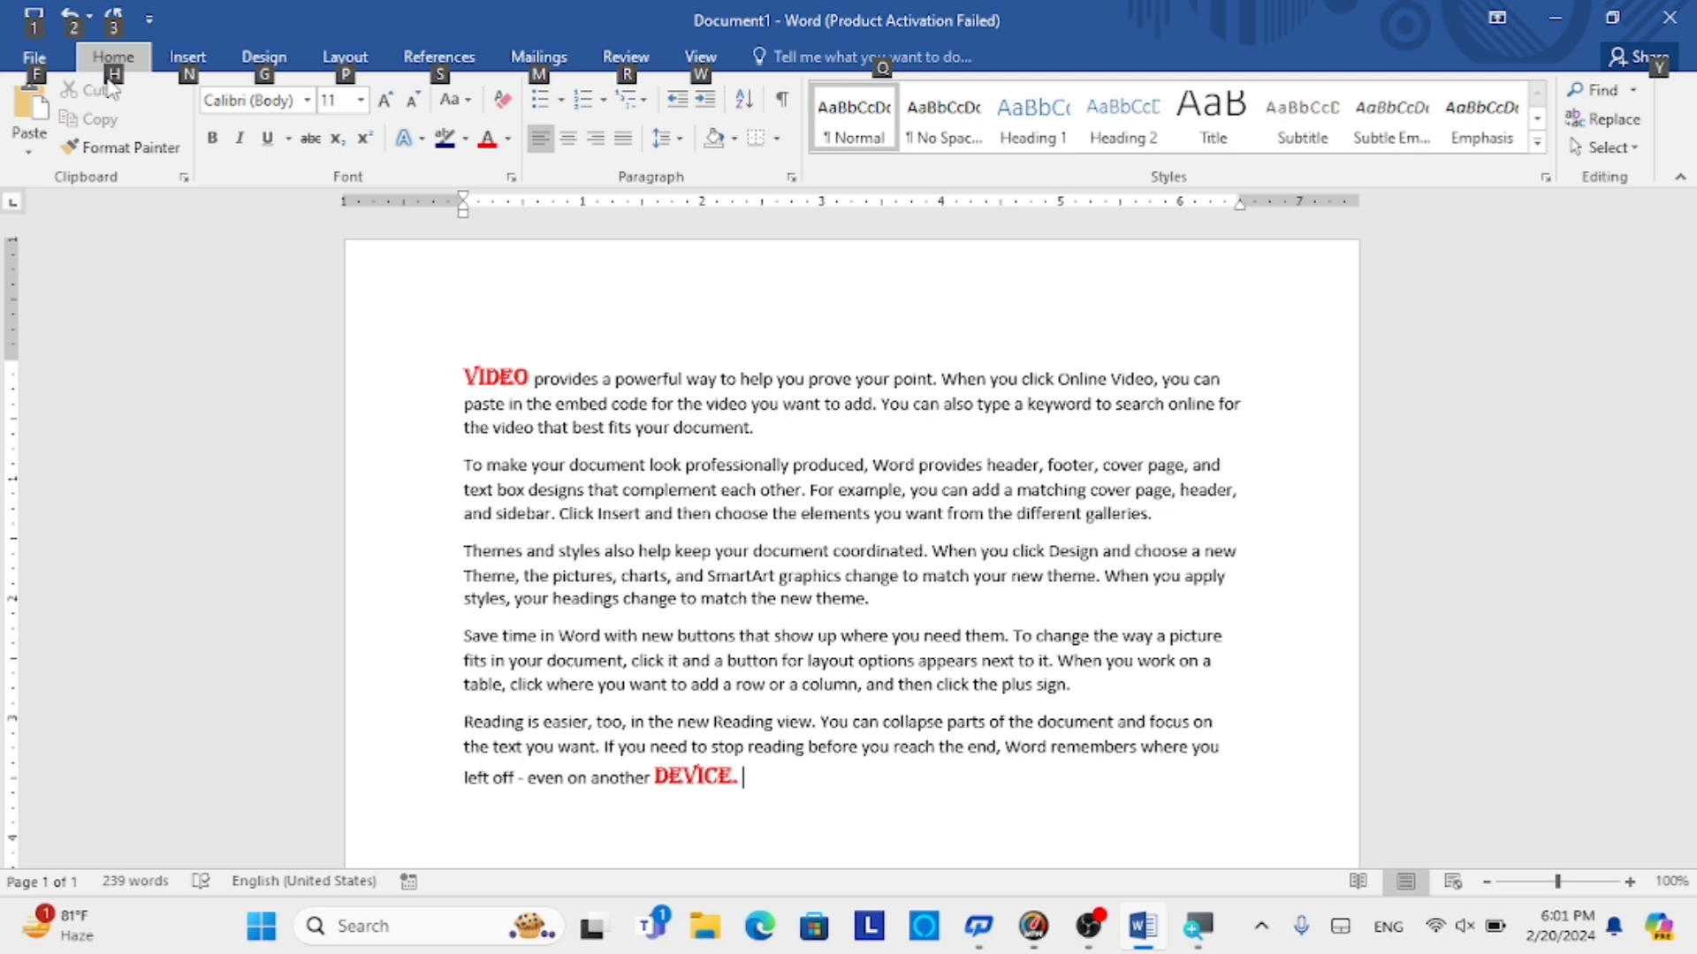
key(h)
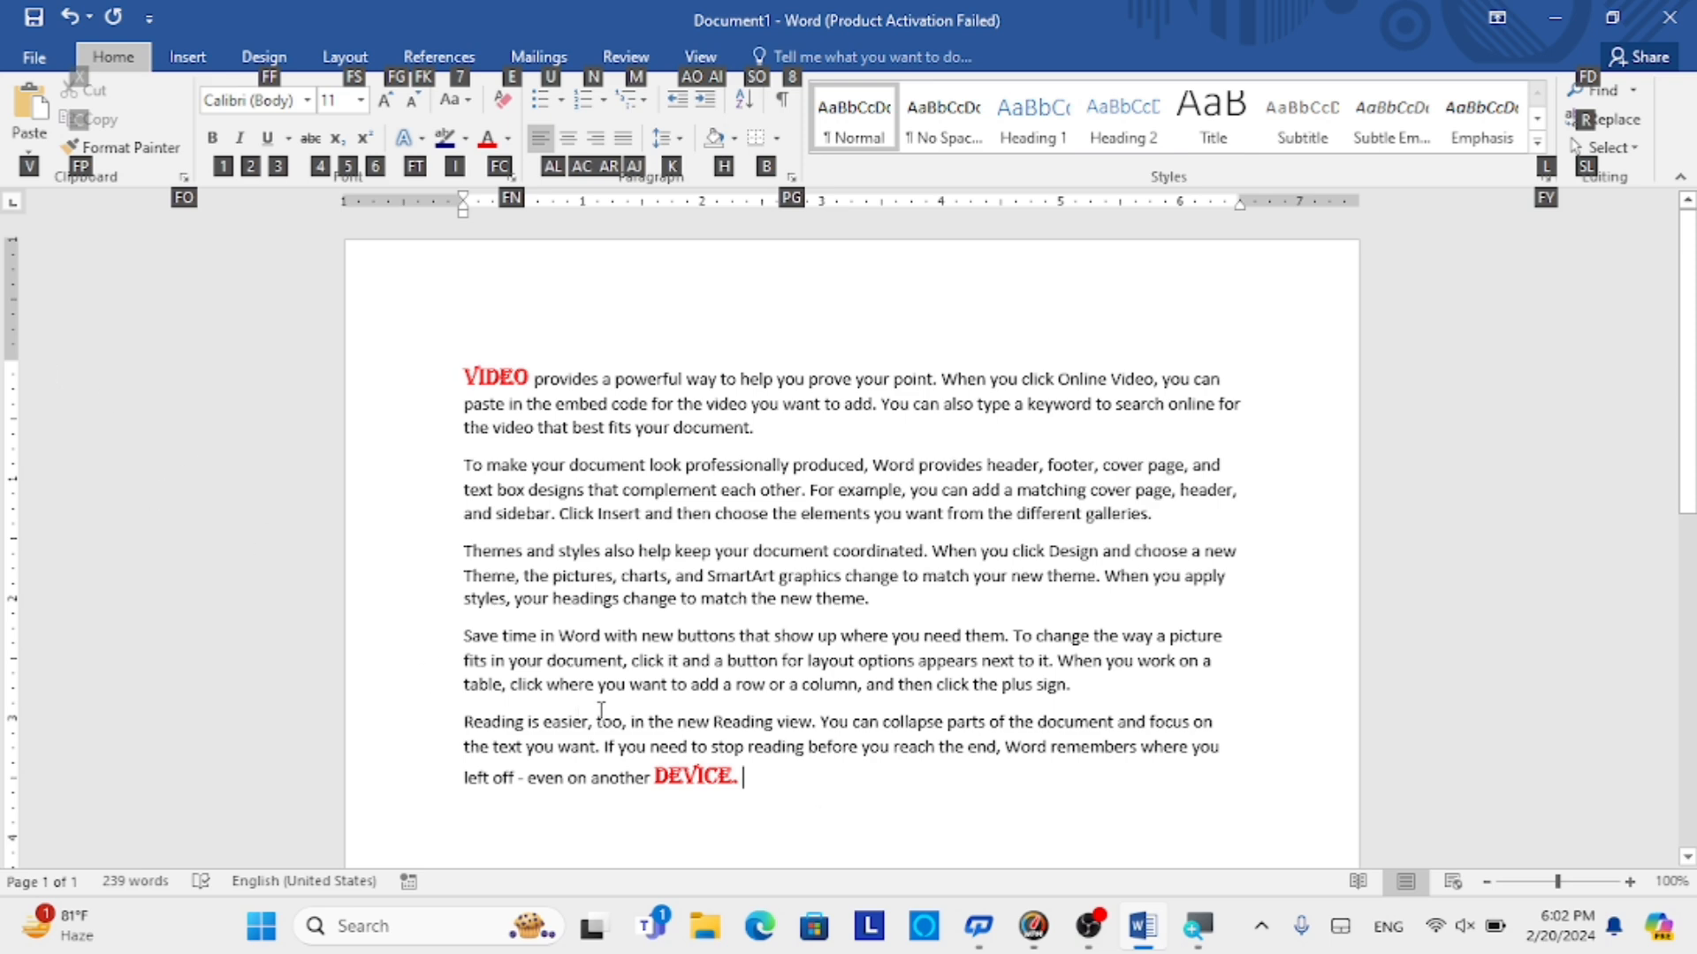
key(Escape)
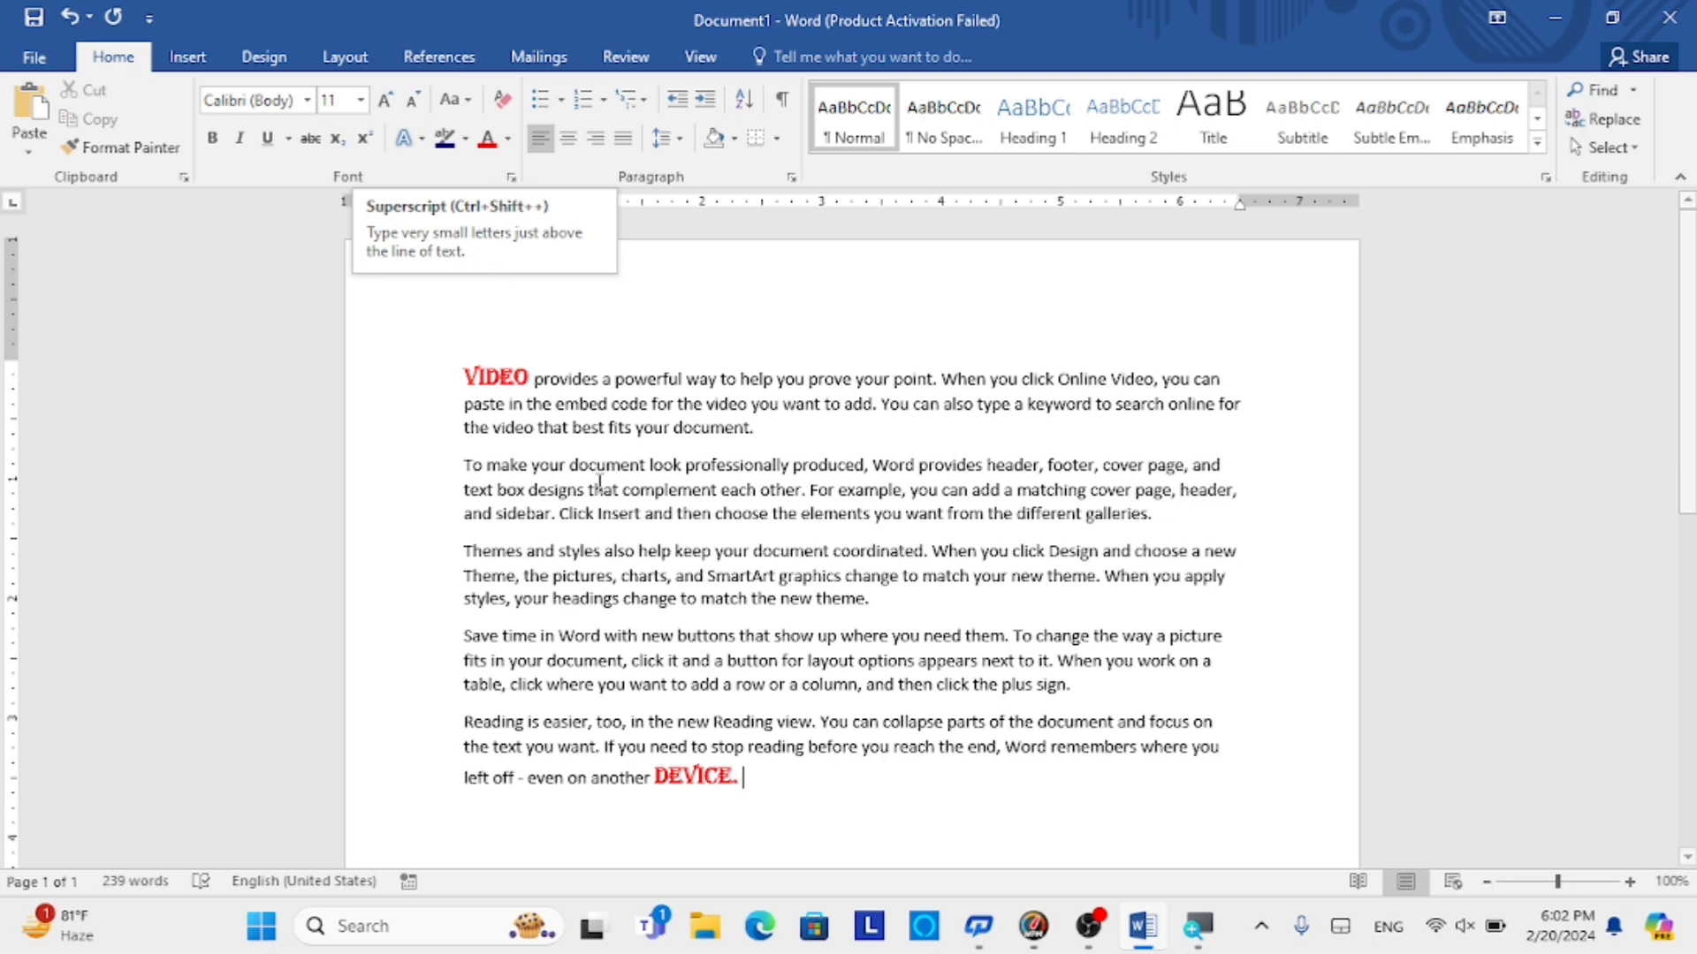
click(307, 103)
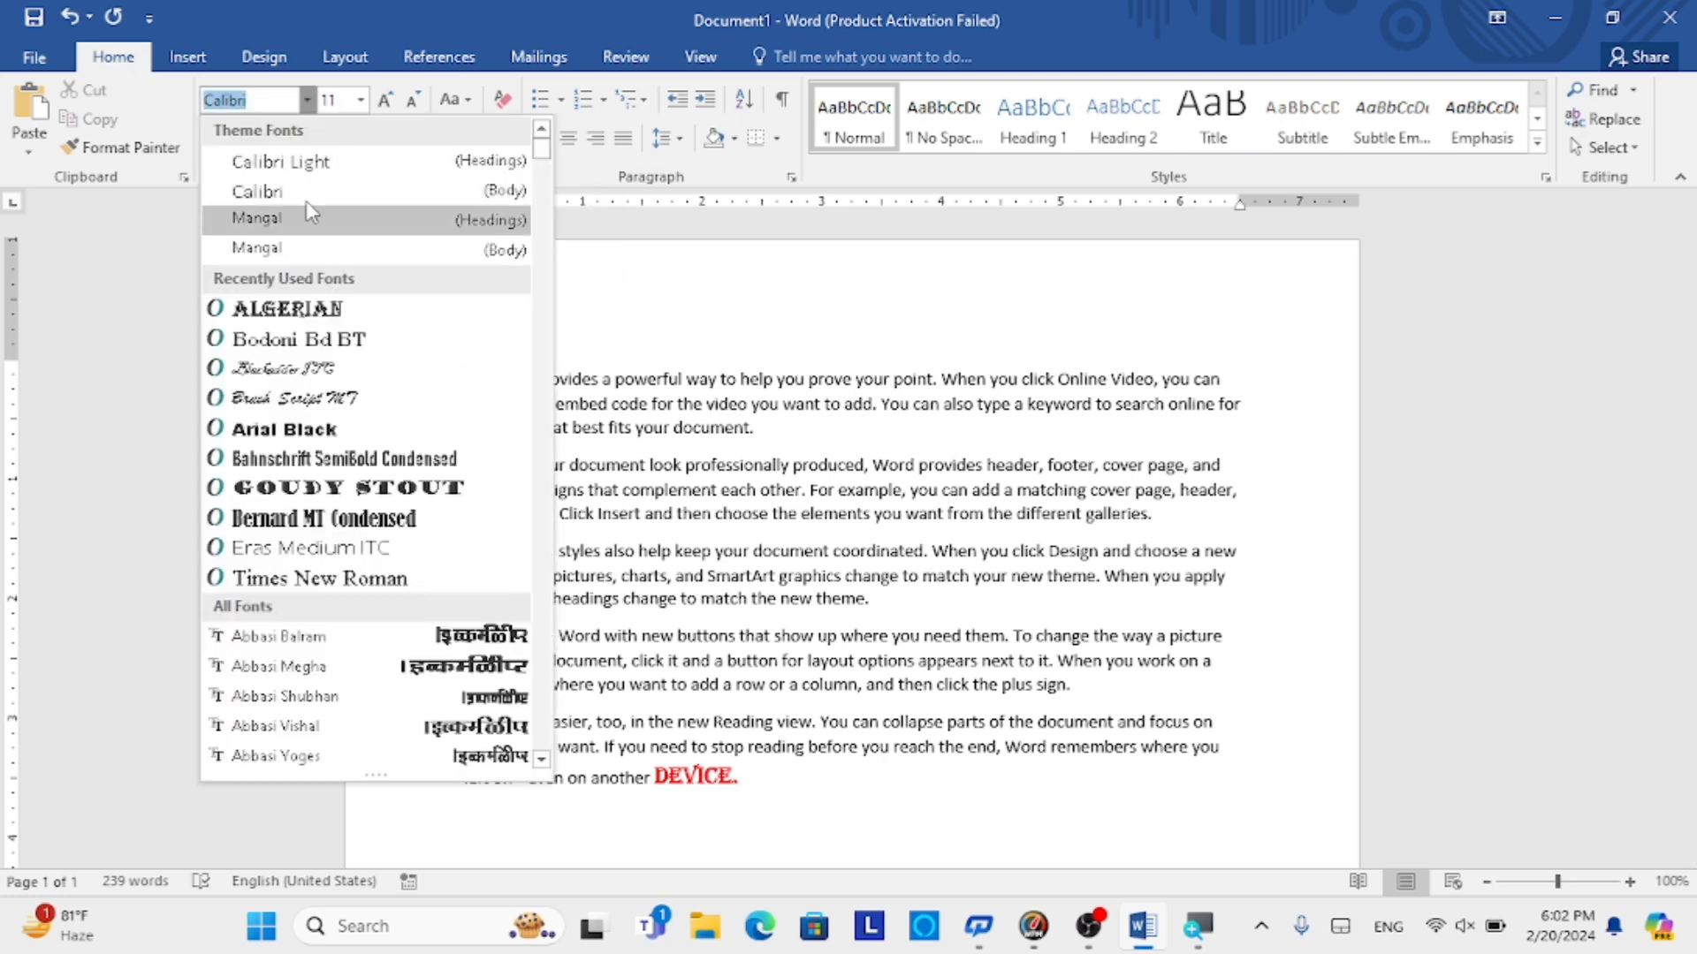
click(307, 103)
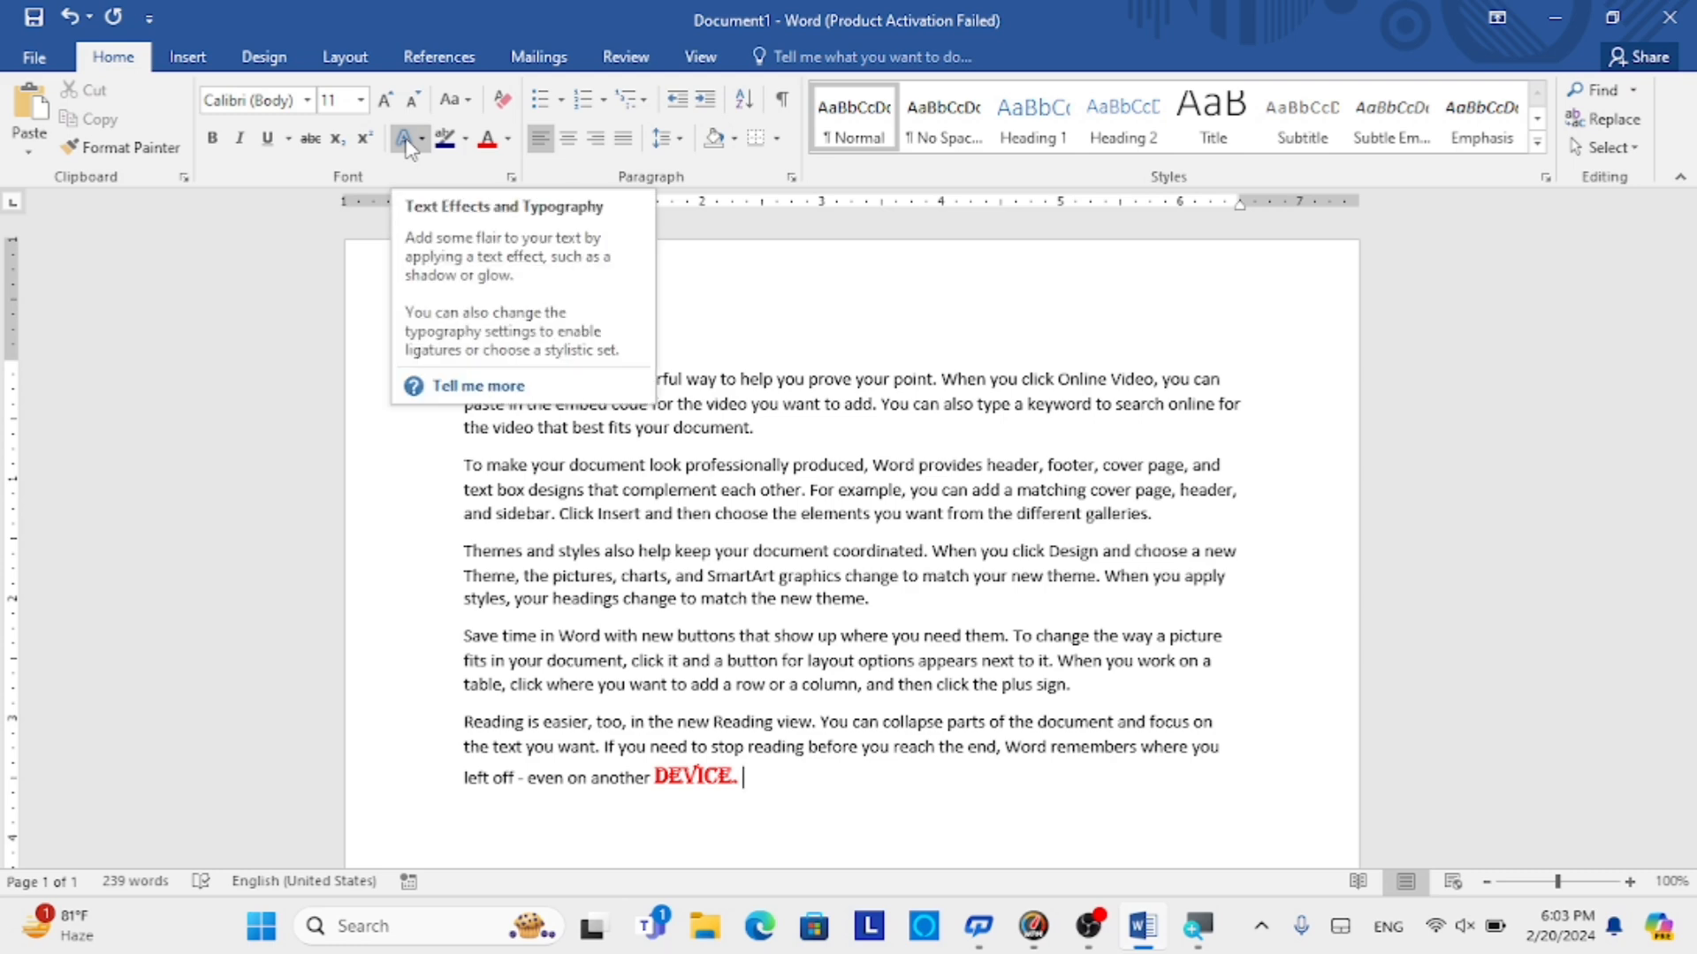
- Format the words "a powerful" in the first paragraph in the Arial Black font at 14 pt
click(307, 100)
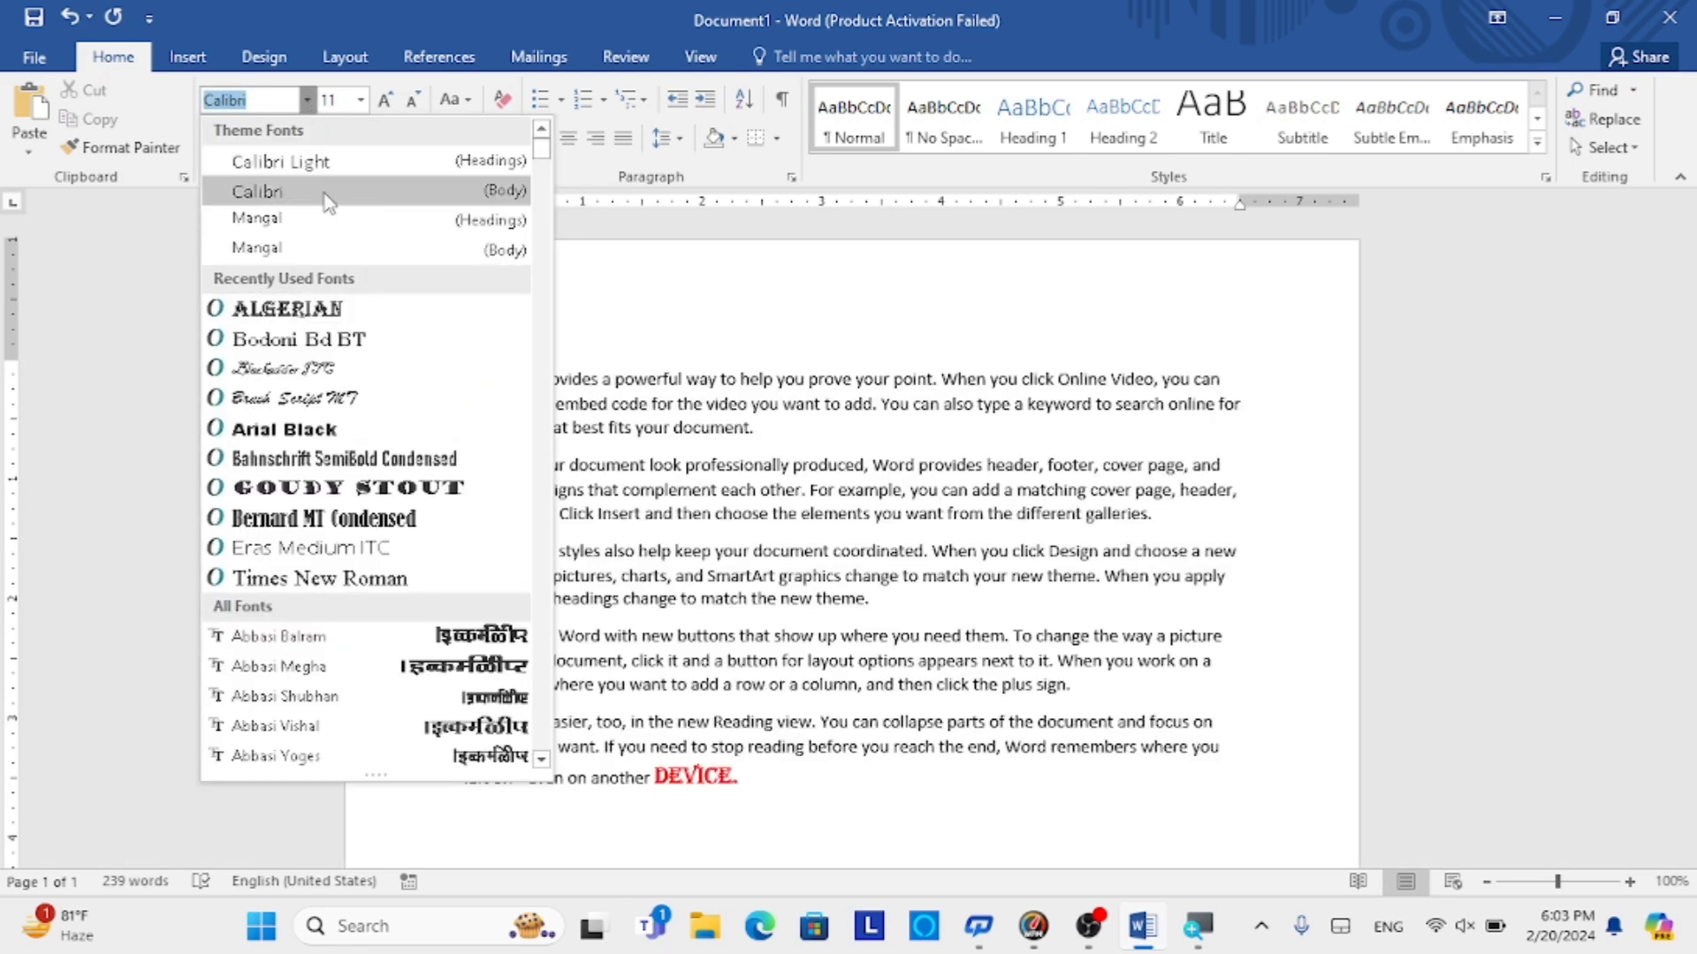
click(307, 103)
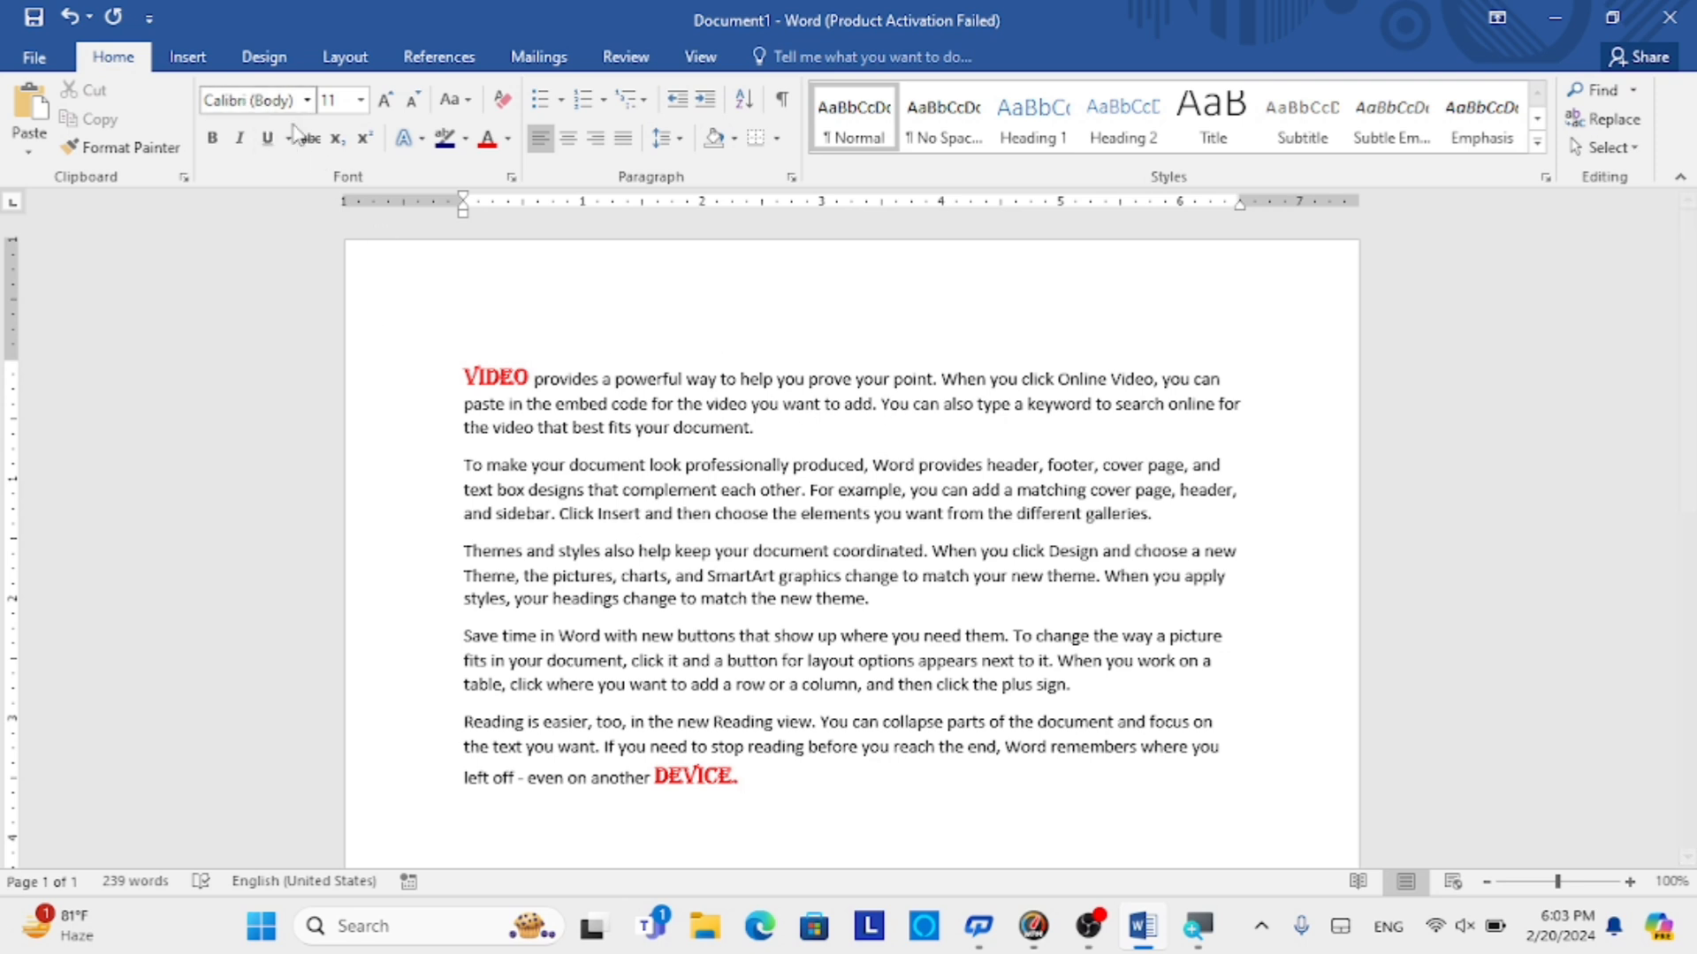
drag(614, 381, 686, 380)
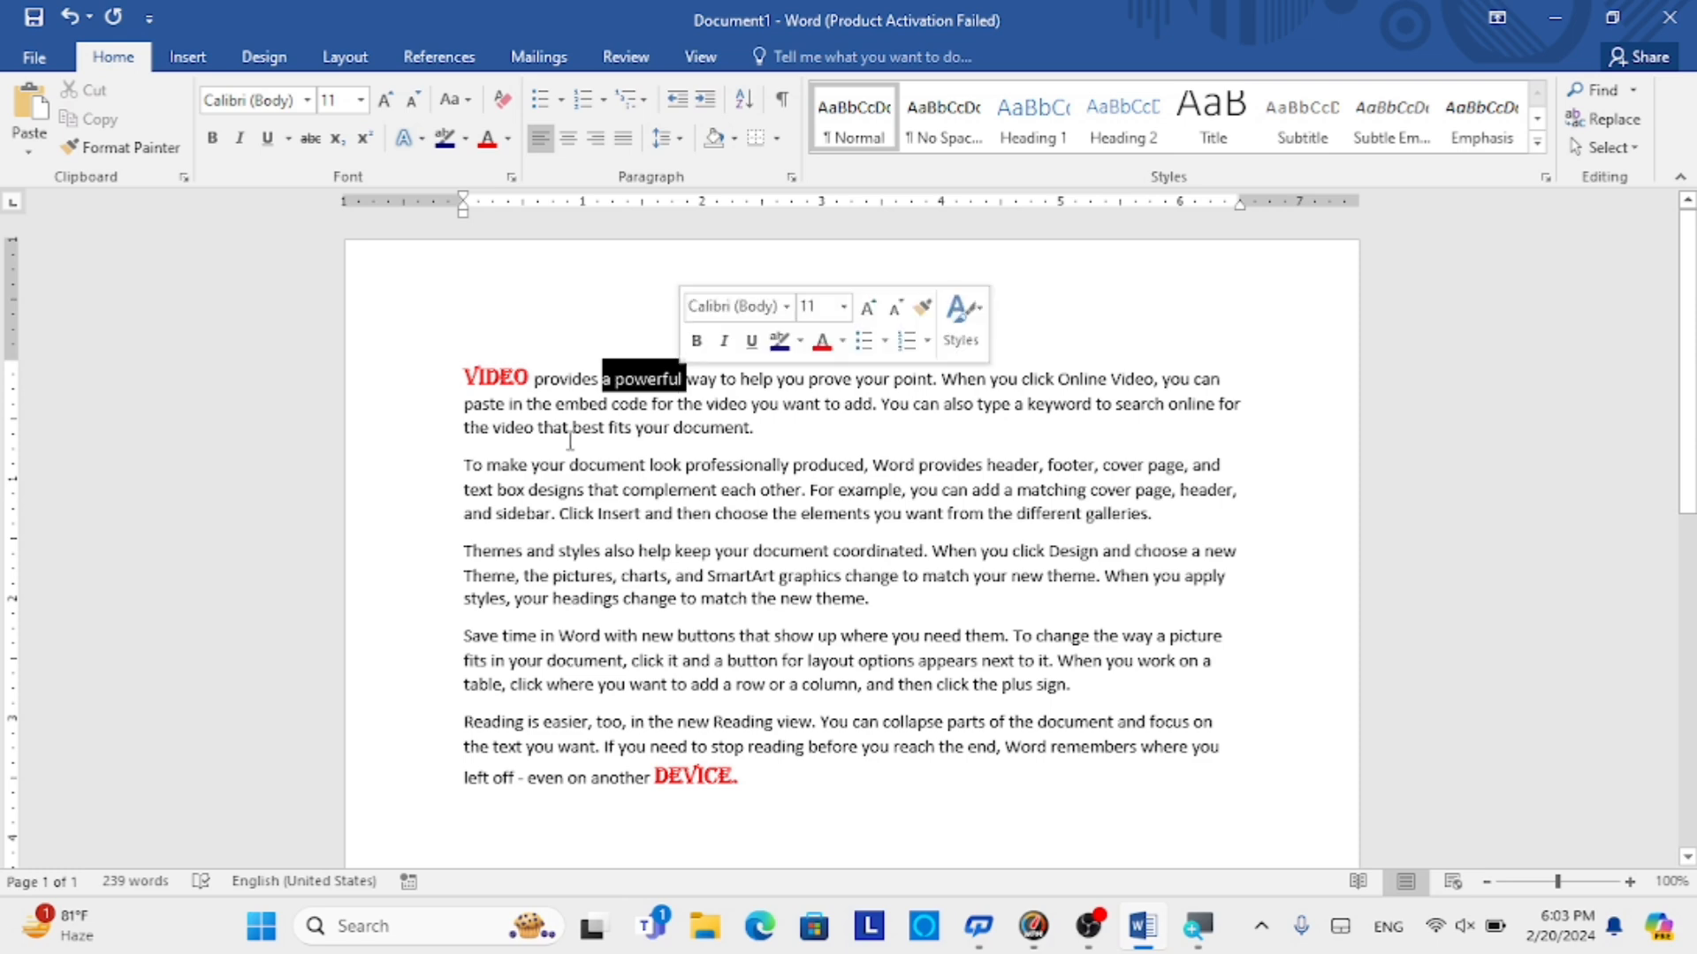
click(310, 106)
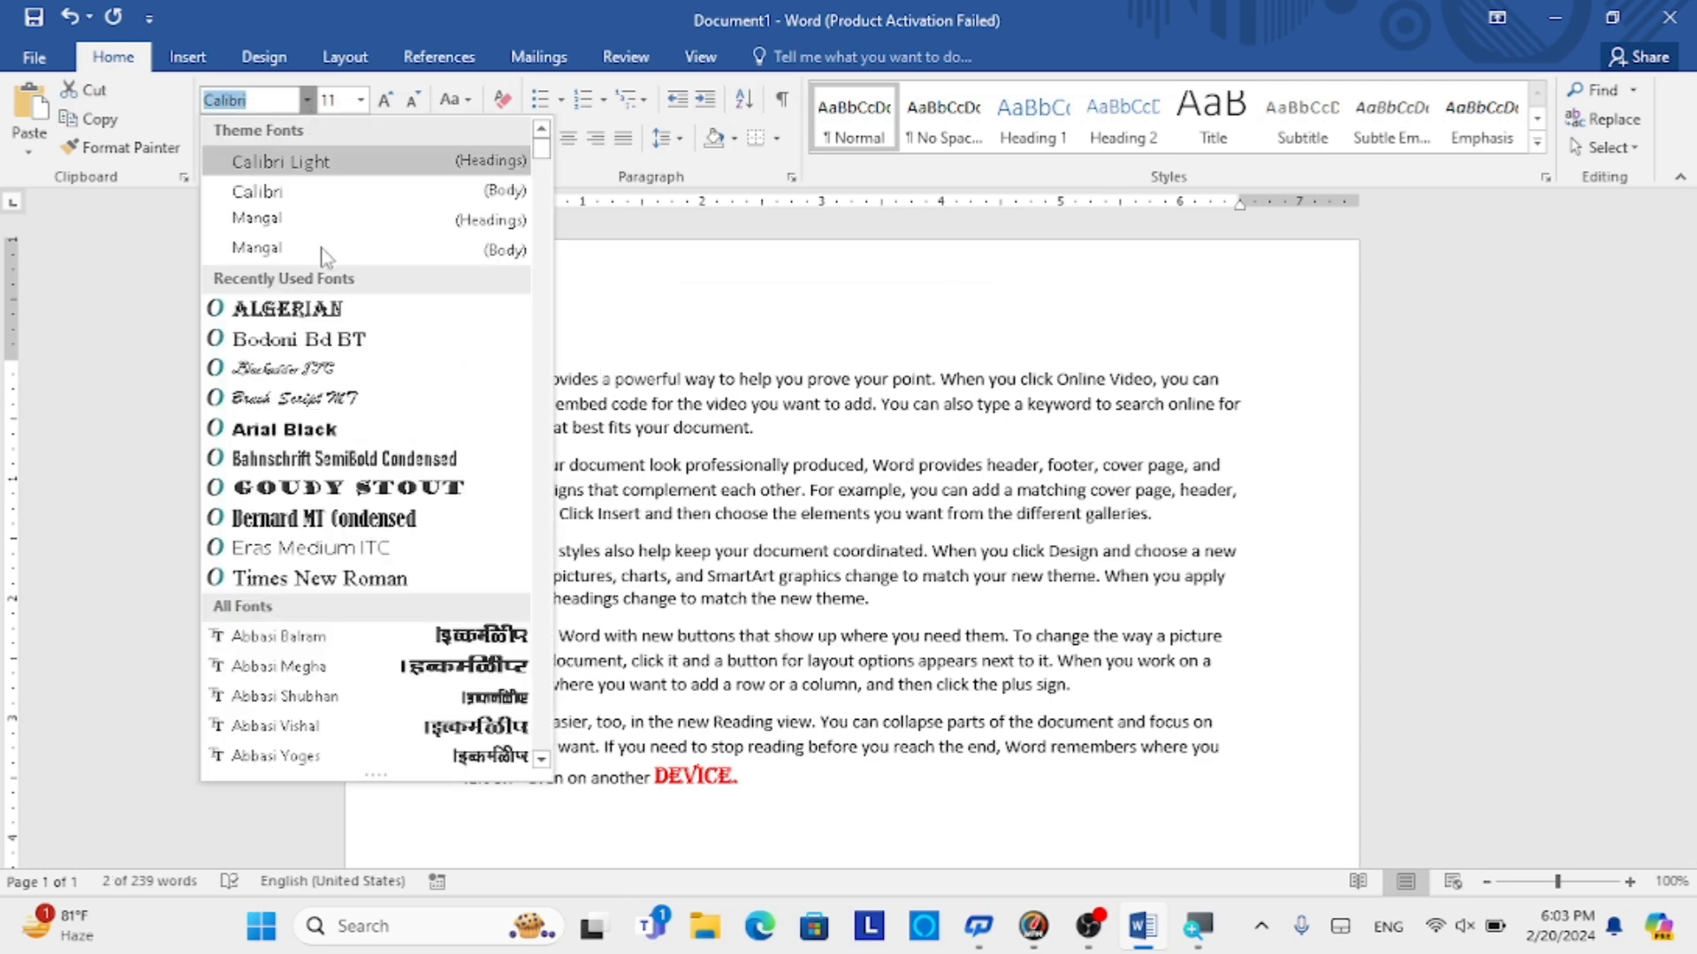
click(353, 429)
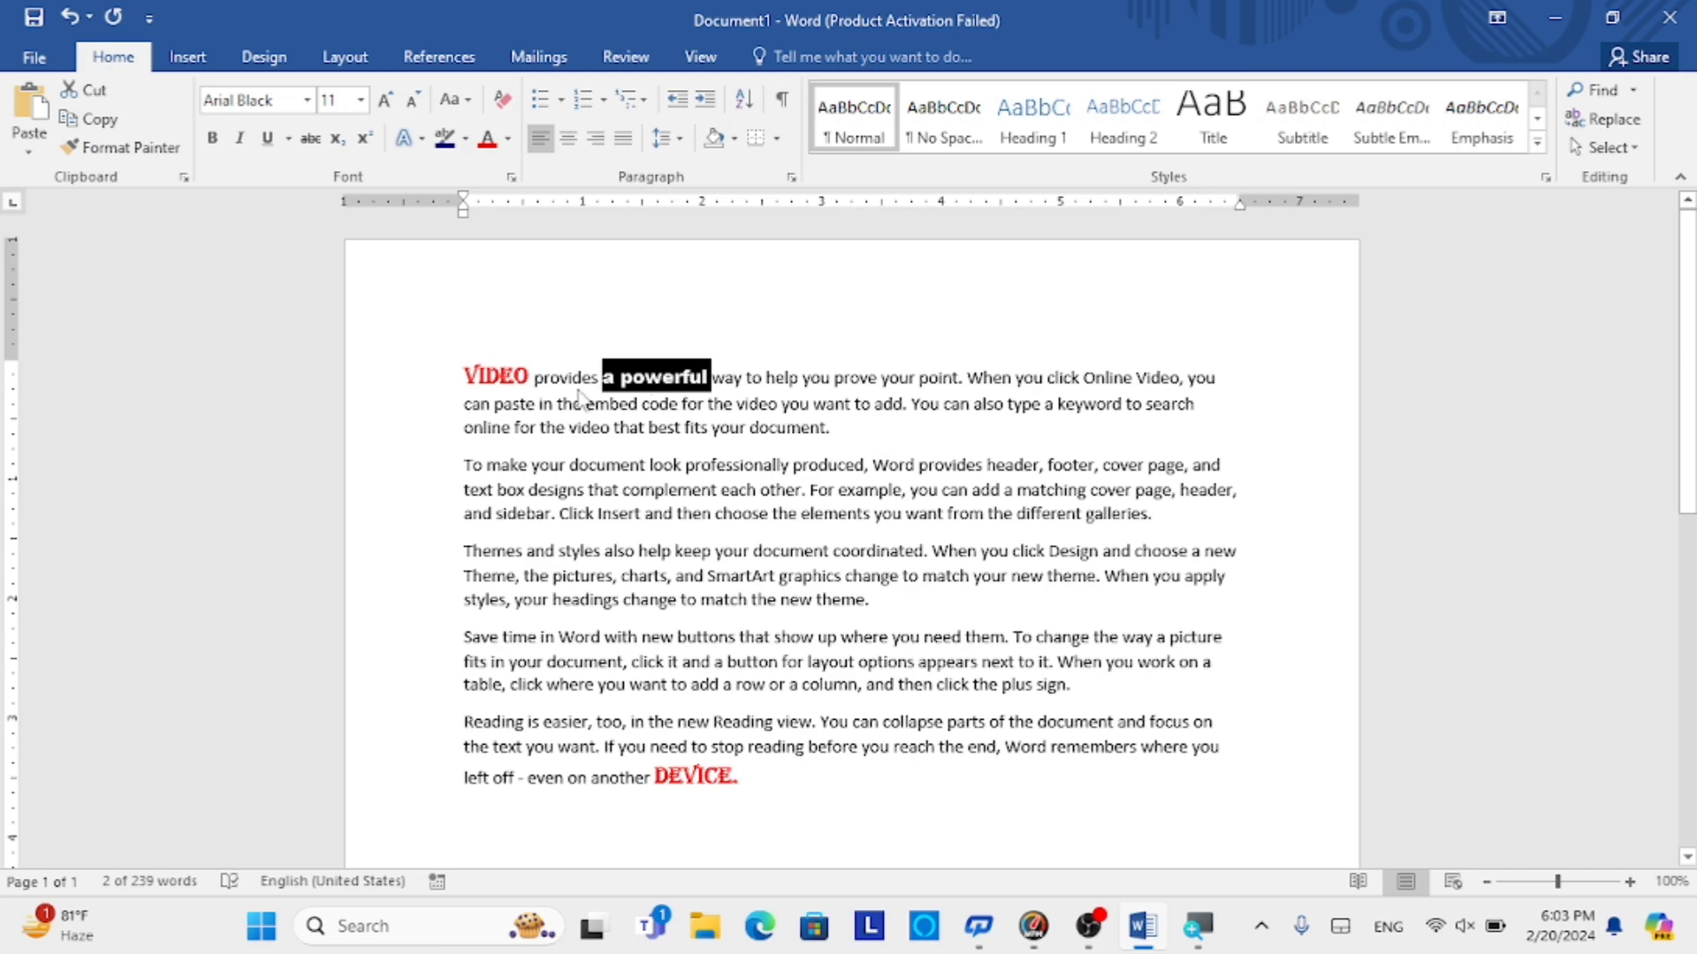
click(306, 99)
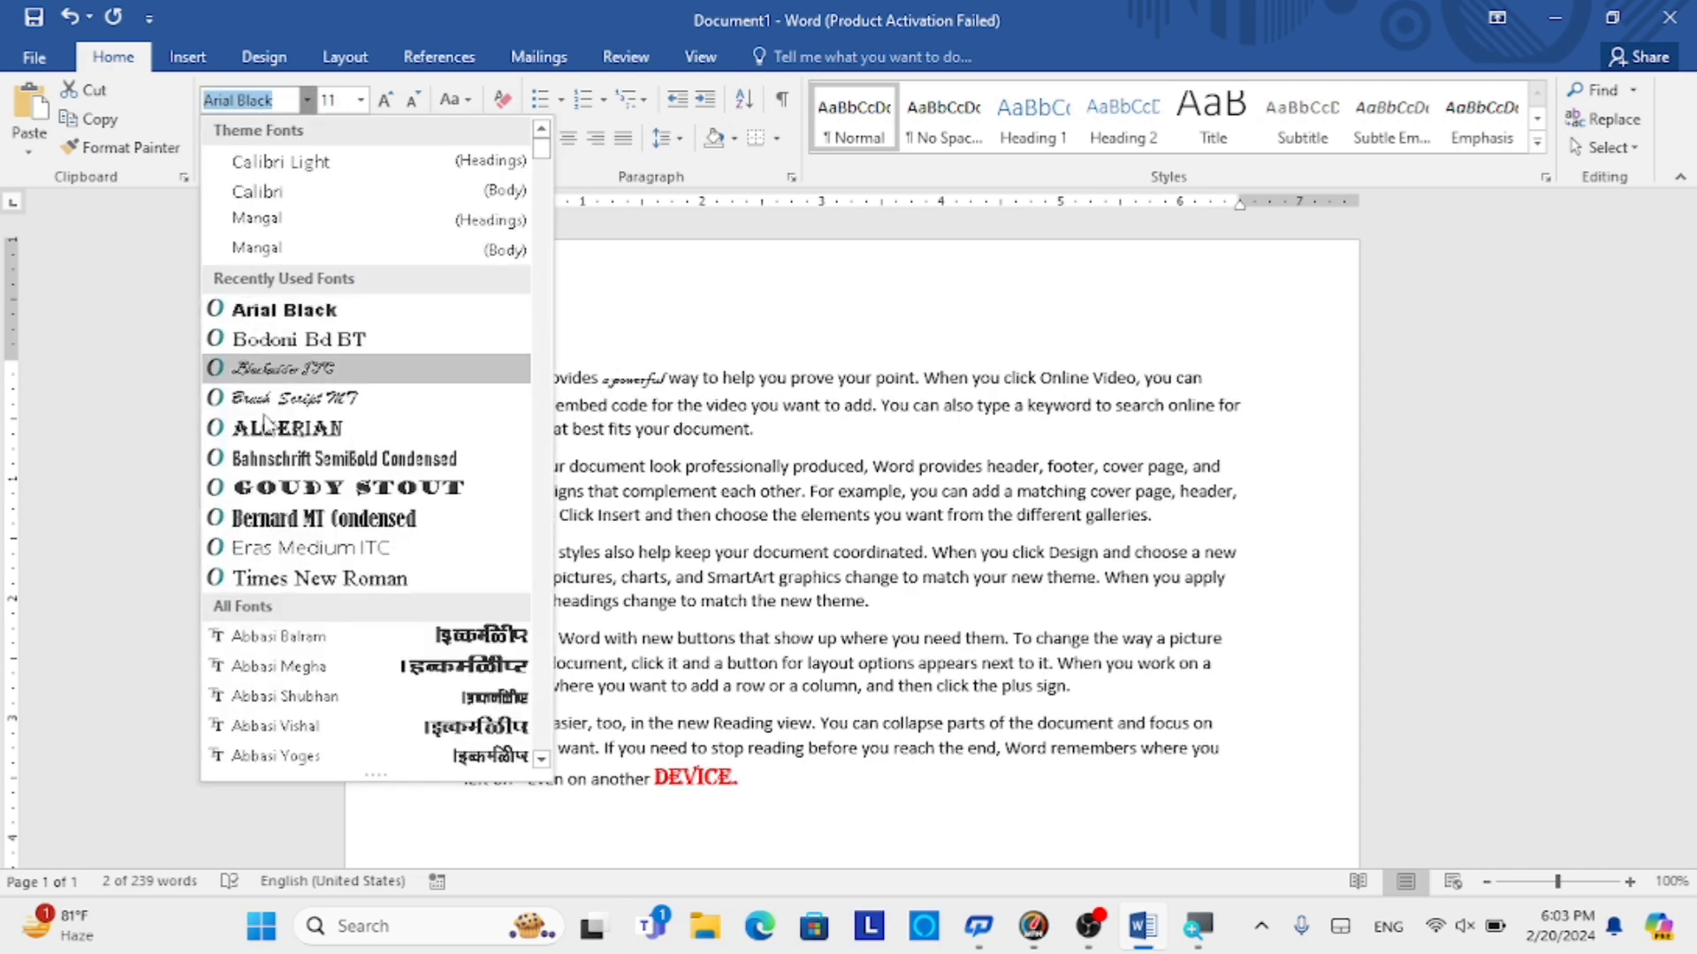
key(Escape)
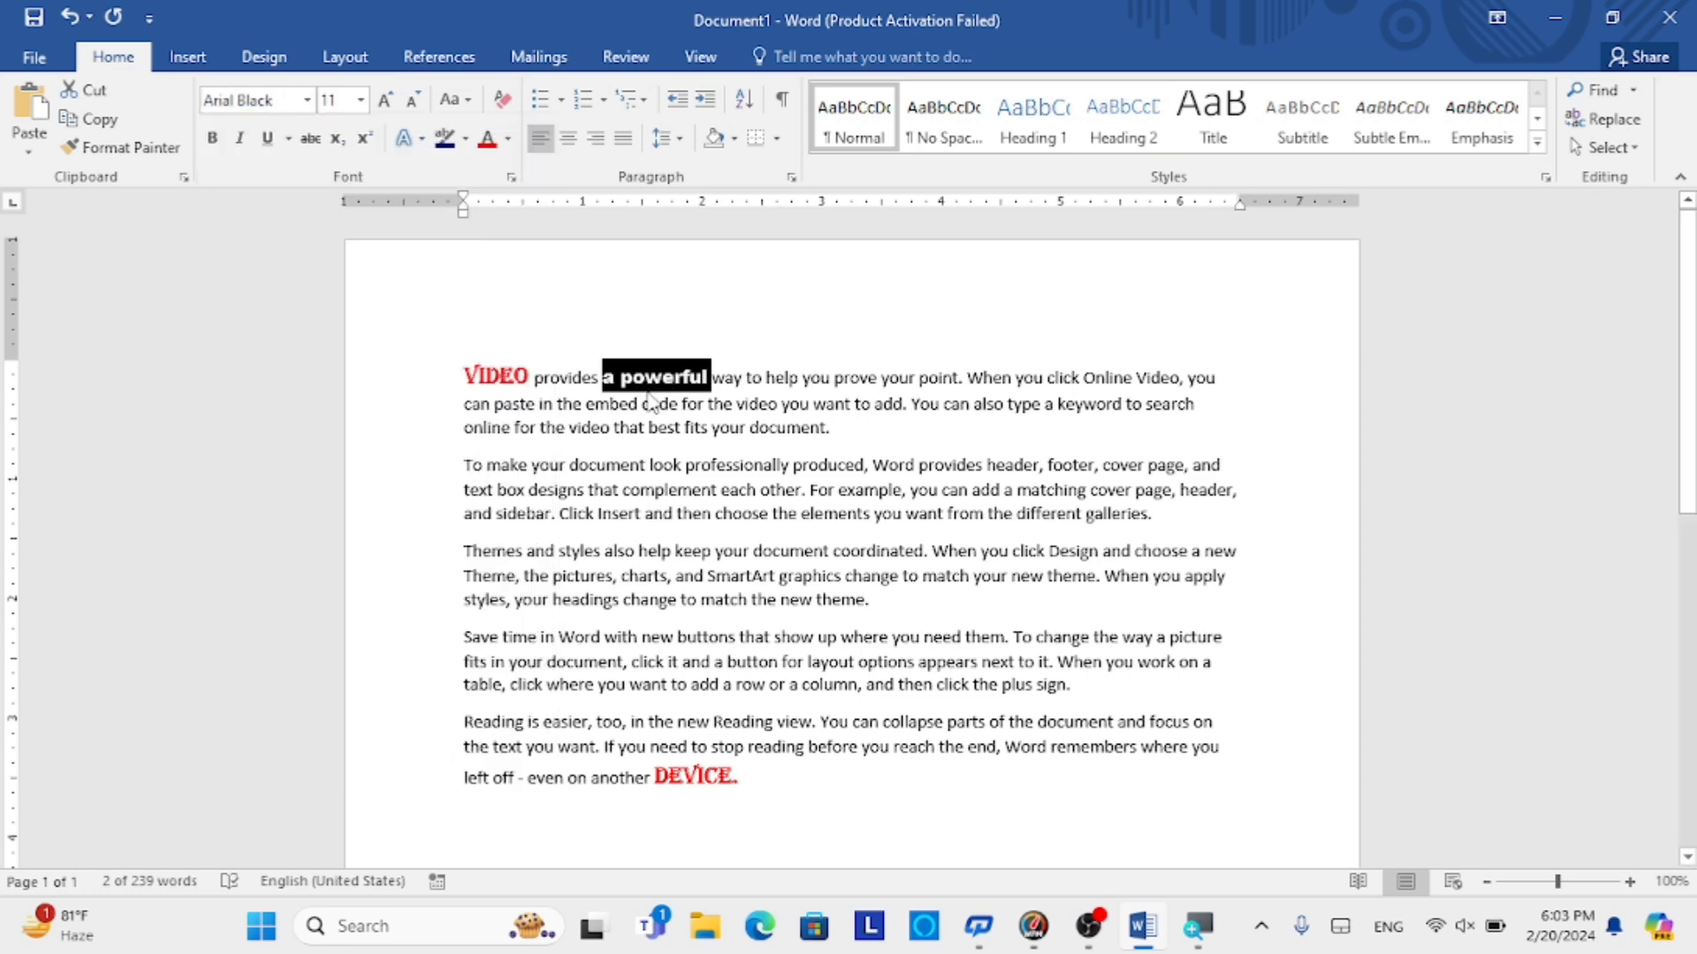
click(361, 102)
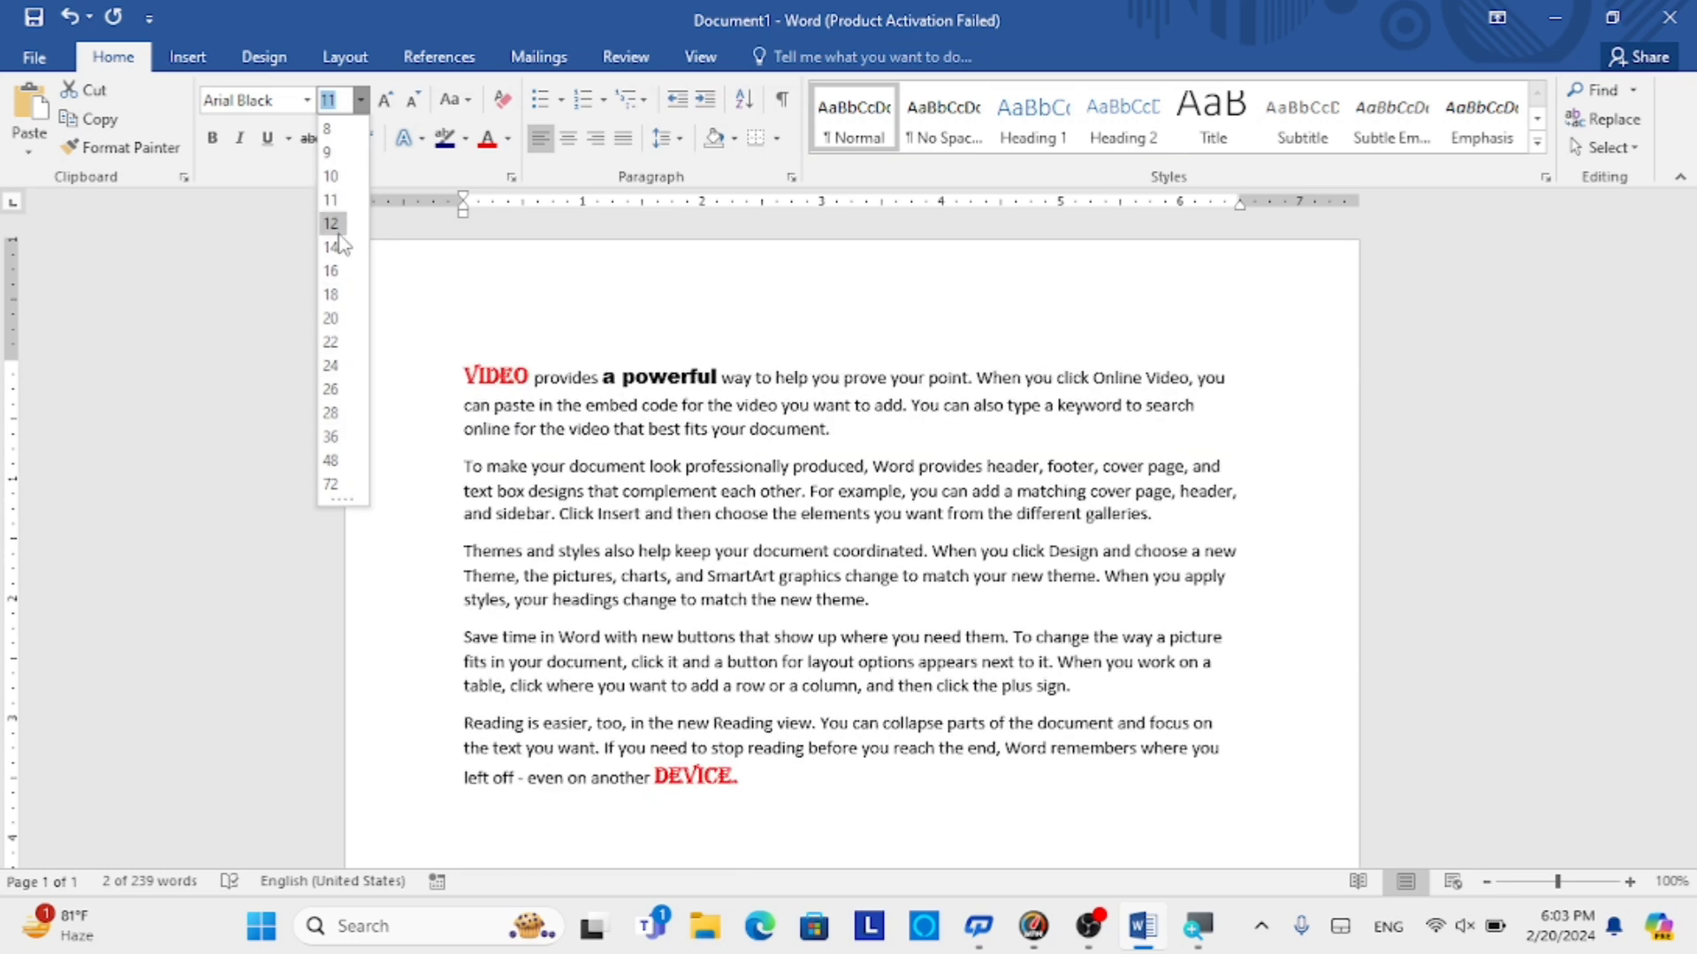
click(332, 248)
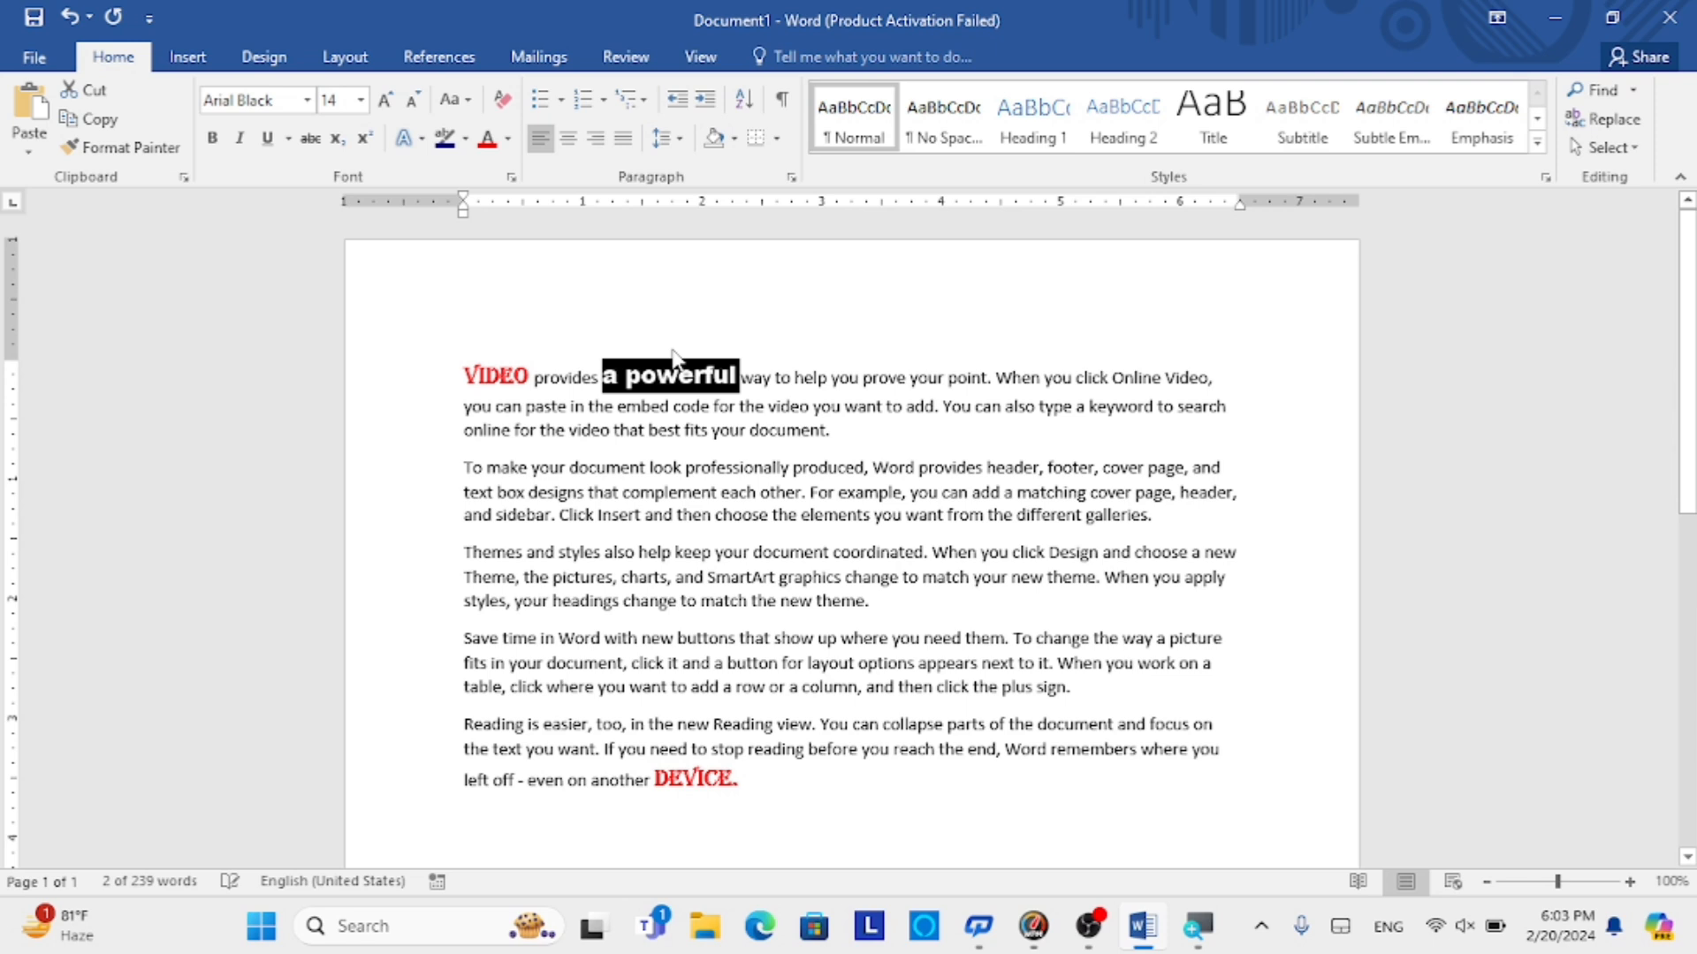
- Enlarge "a powerful" to 18 pt with Increase Font Size, and shrink it back to 14 pt with Decrease Font Size
click(383, 101)
click(384, 101)
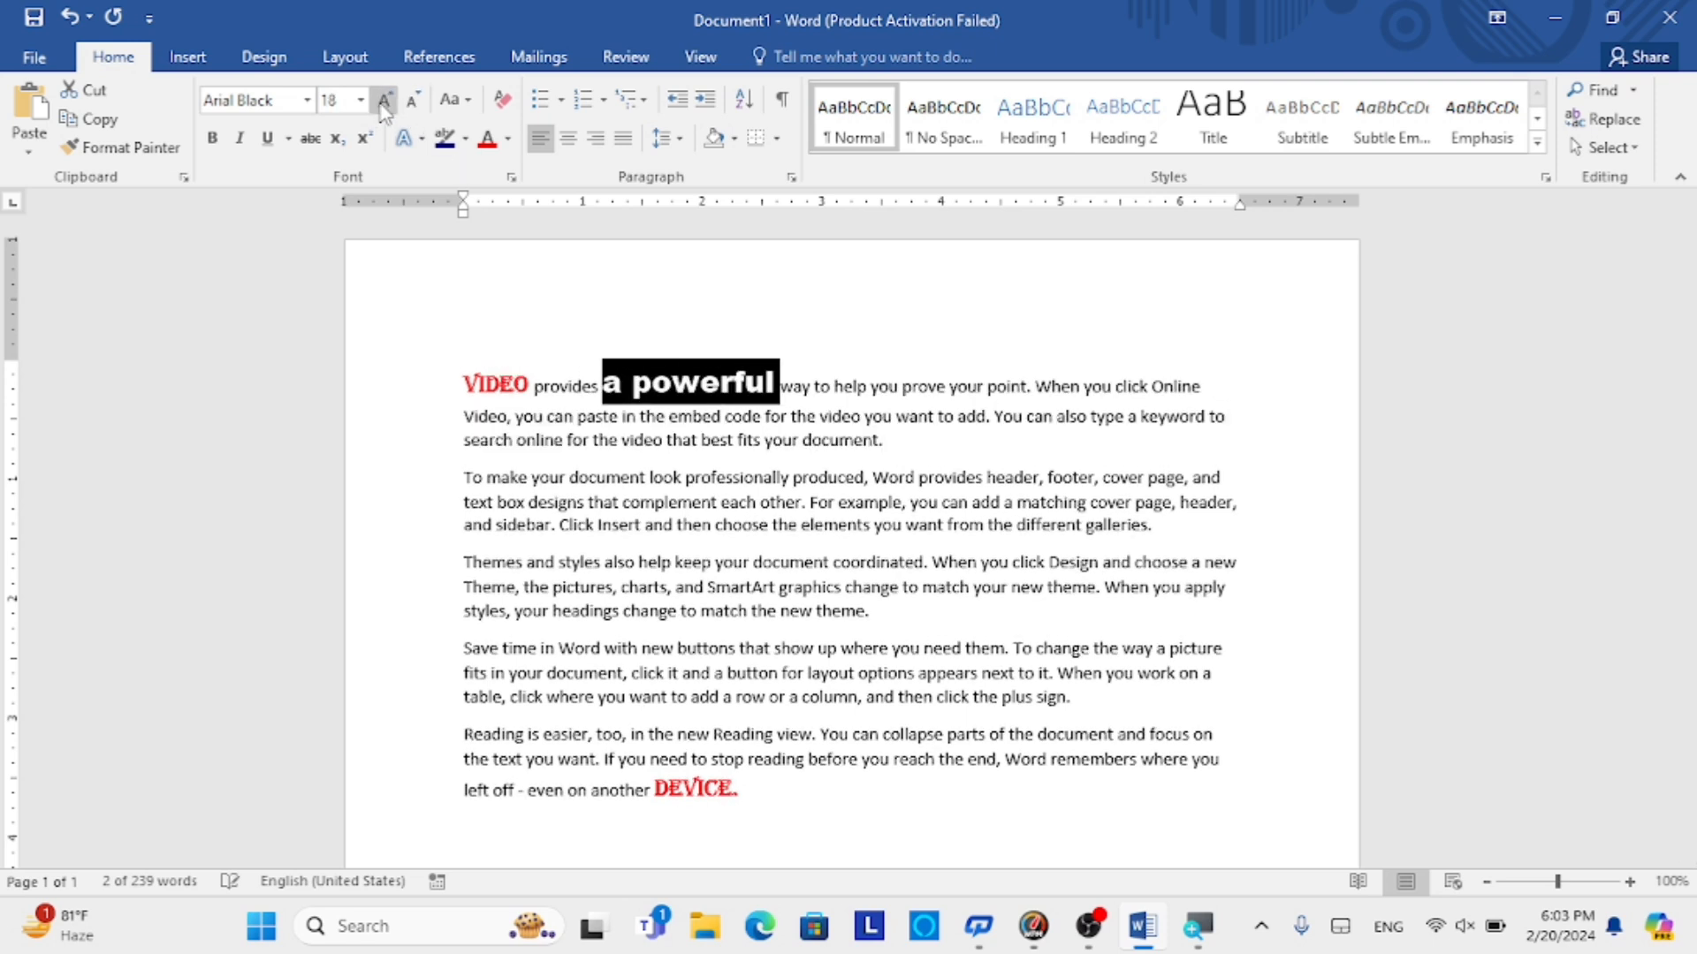
click(412, 101)
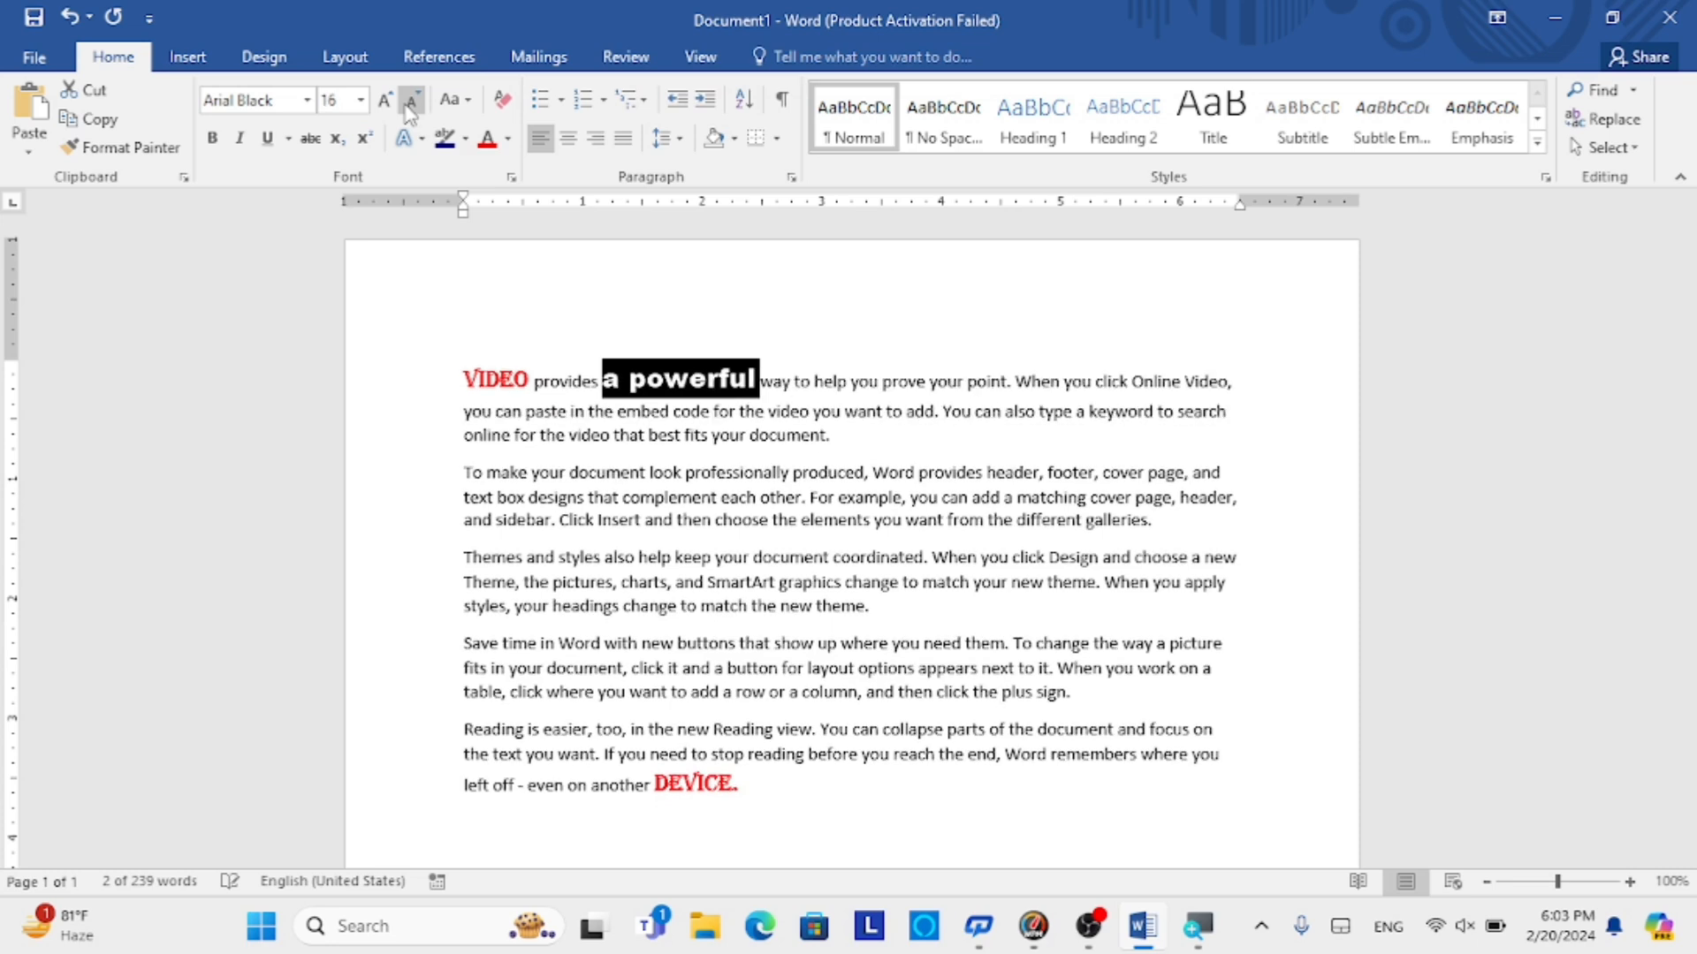
click(410, 101)
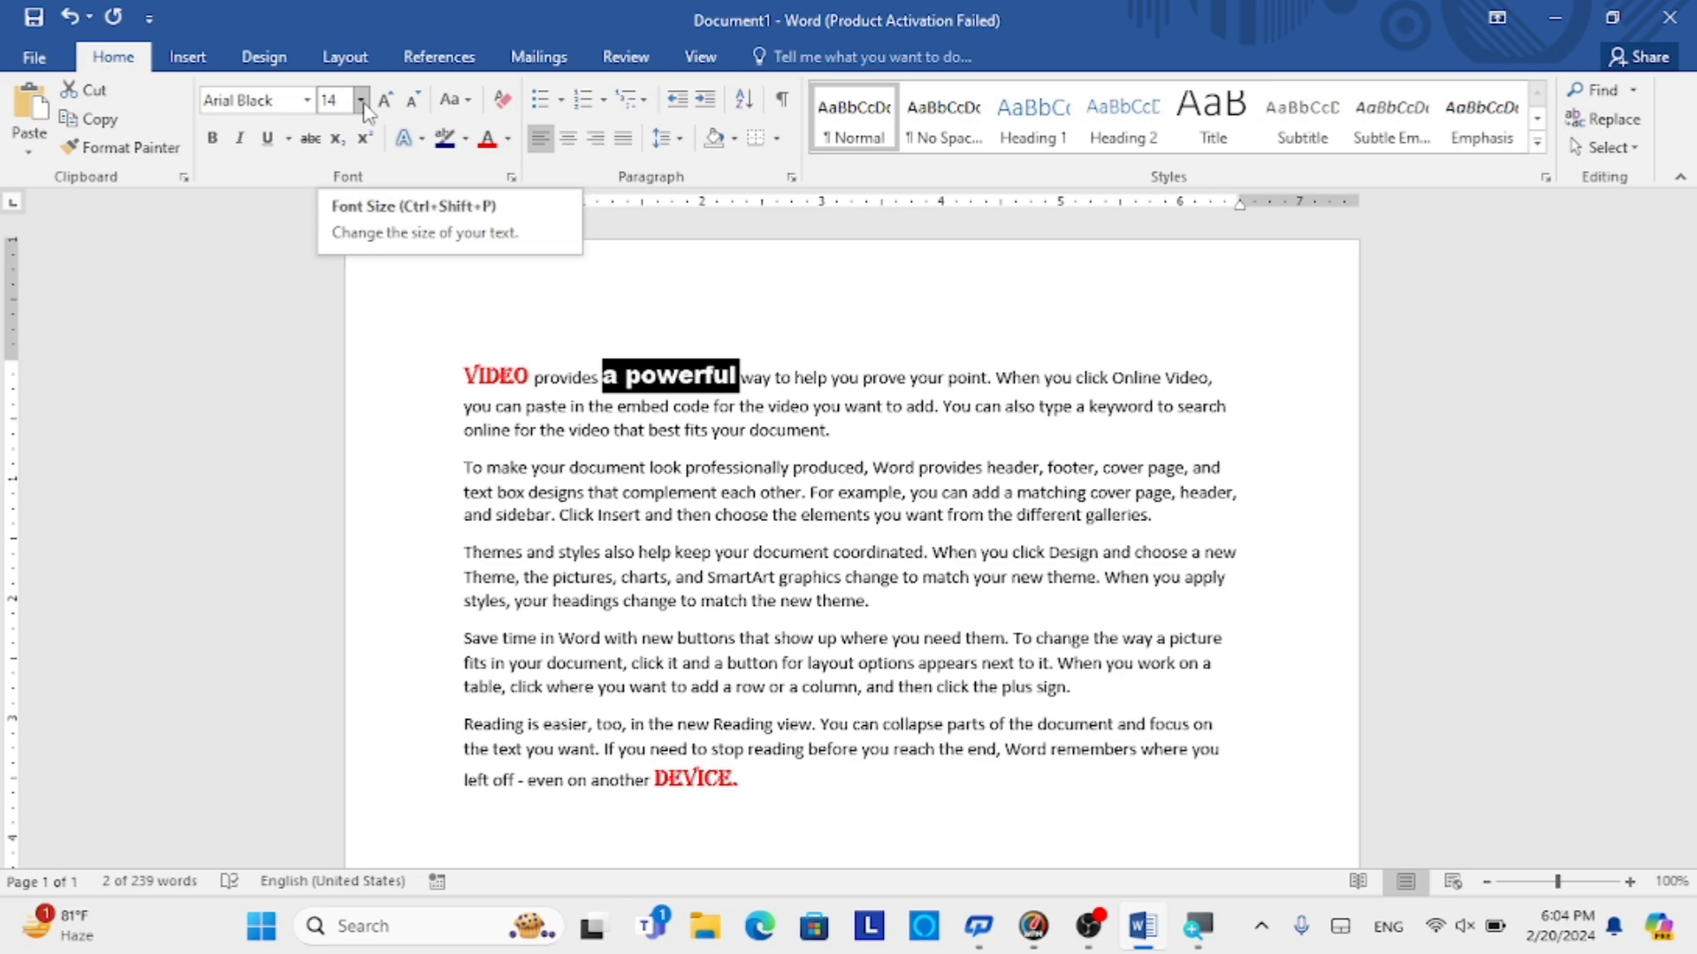
- Change the word "powerful" in the first paragraph to UPPERCASE and back to lowercase
click(455, 102)
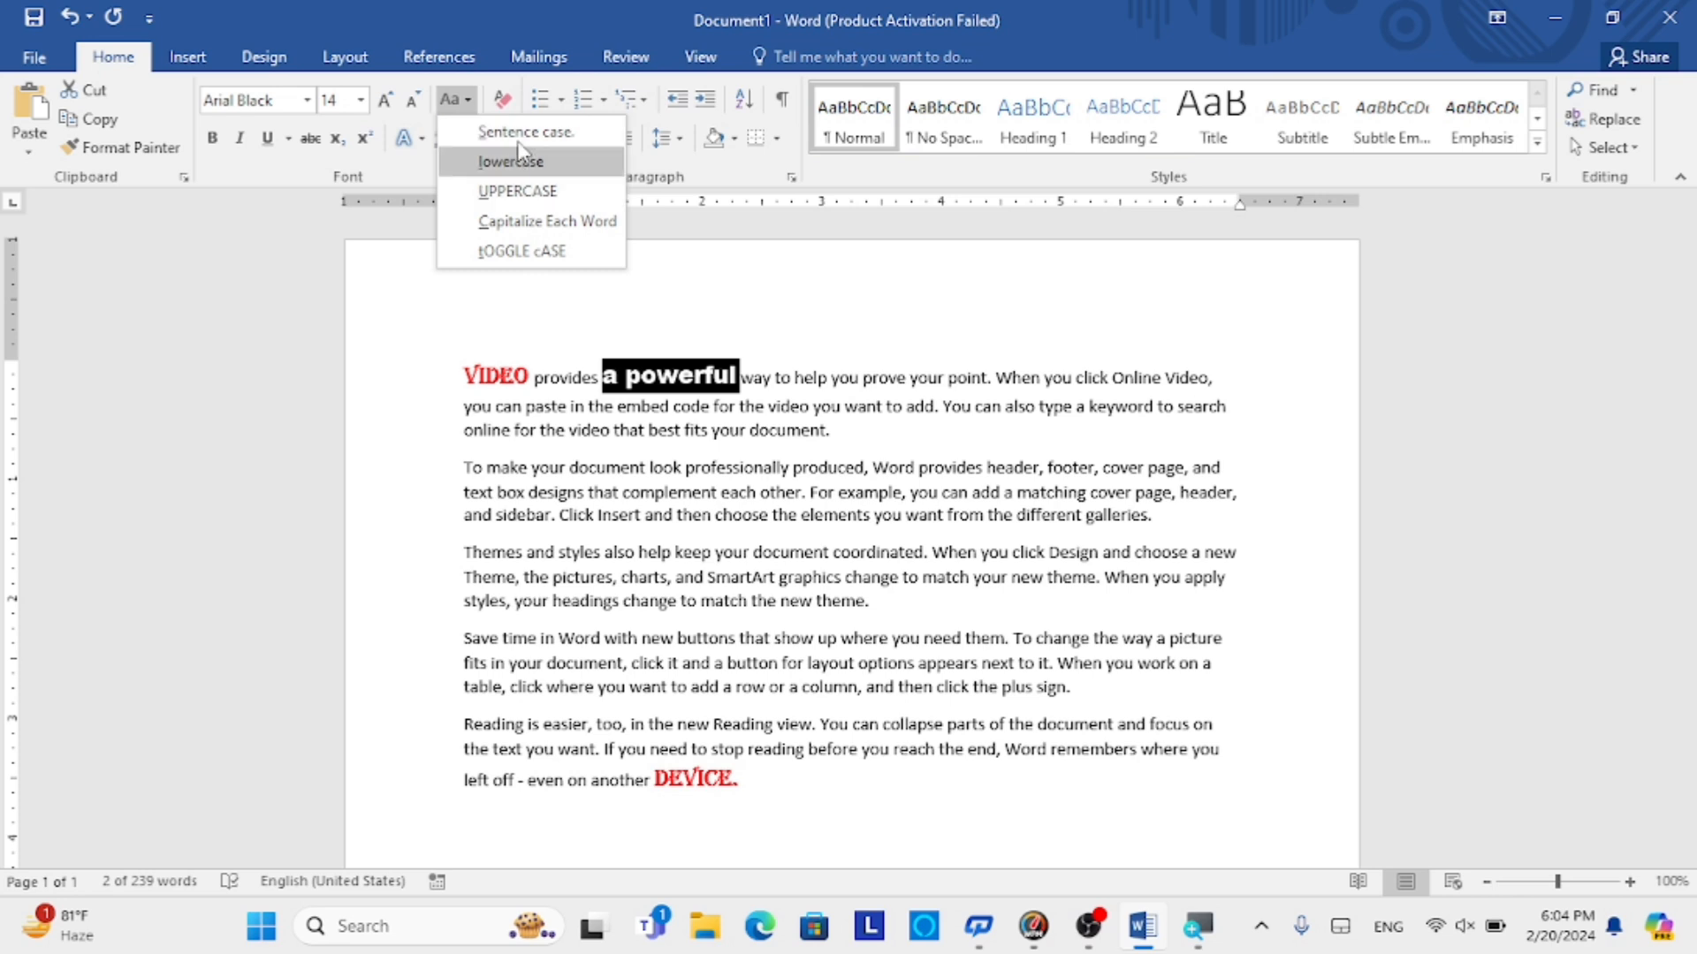
click(830, 400)
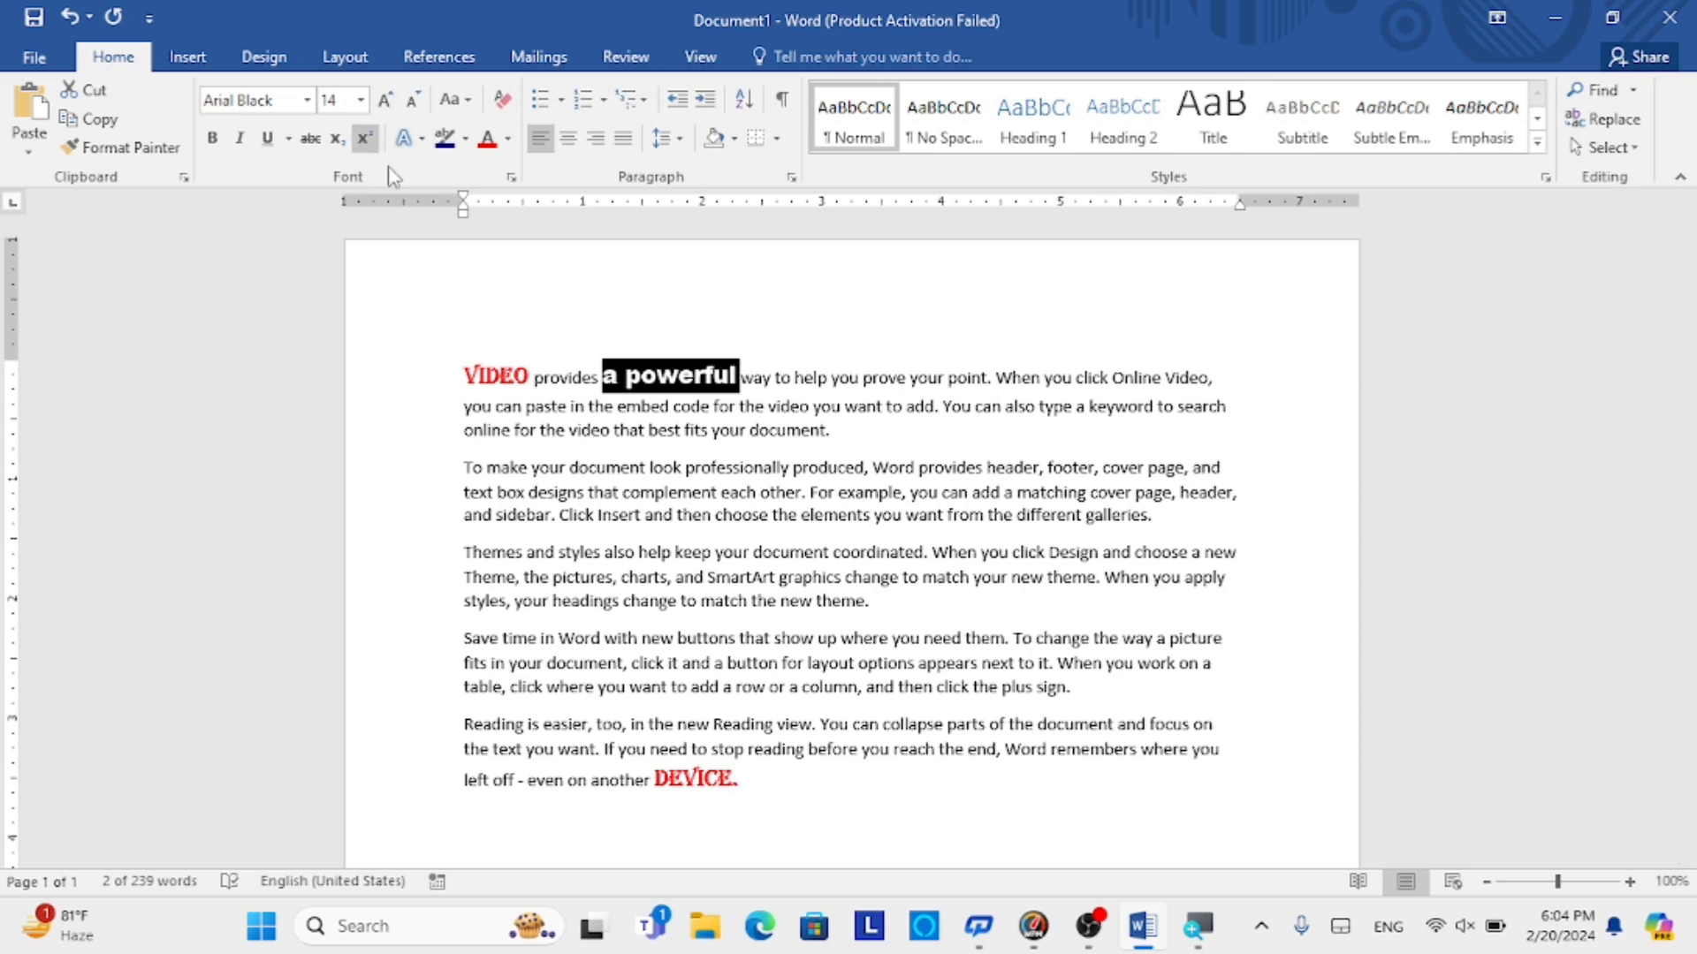
click(655, 386)
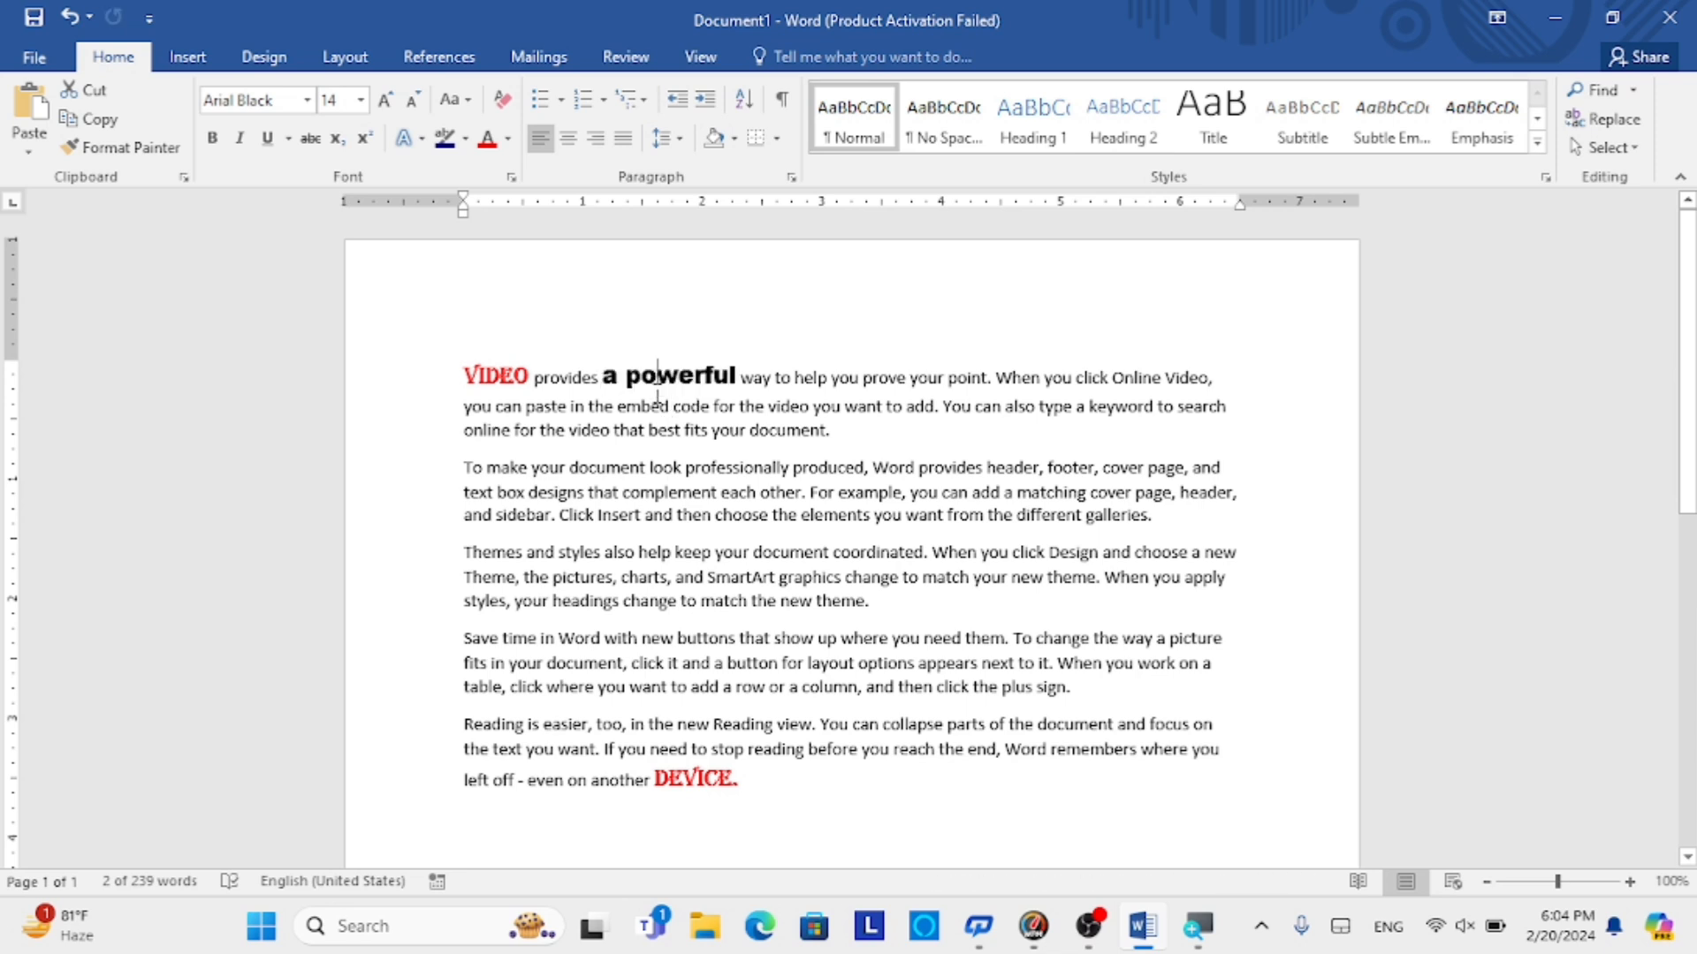
drag(626, 380, 742, 380)
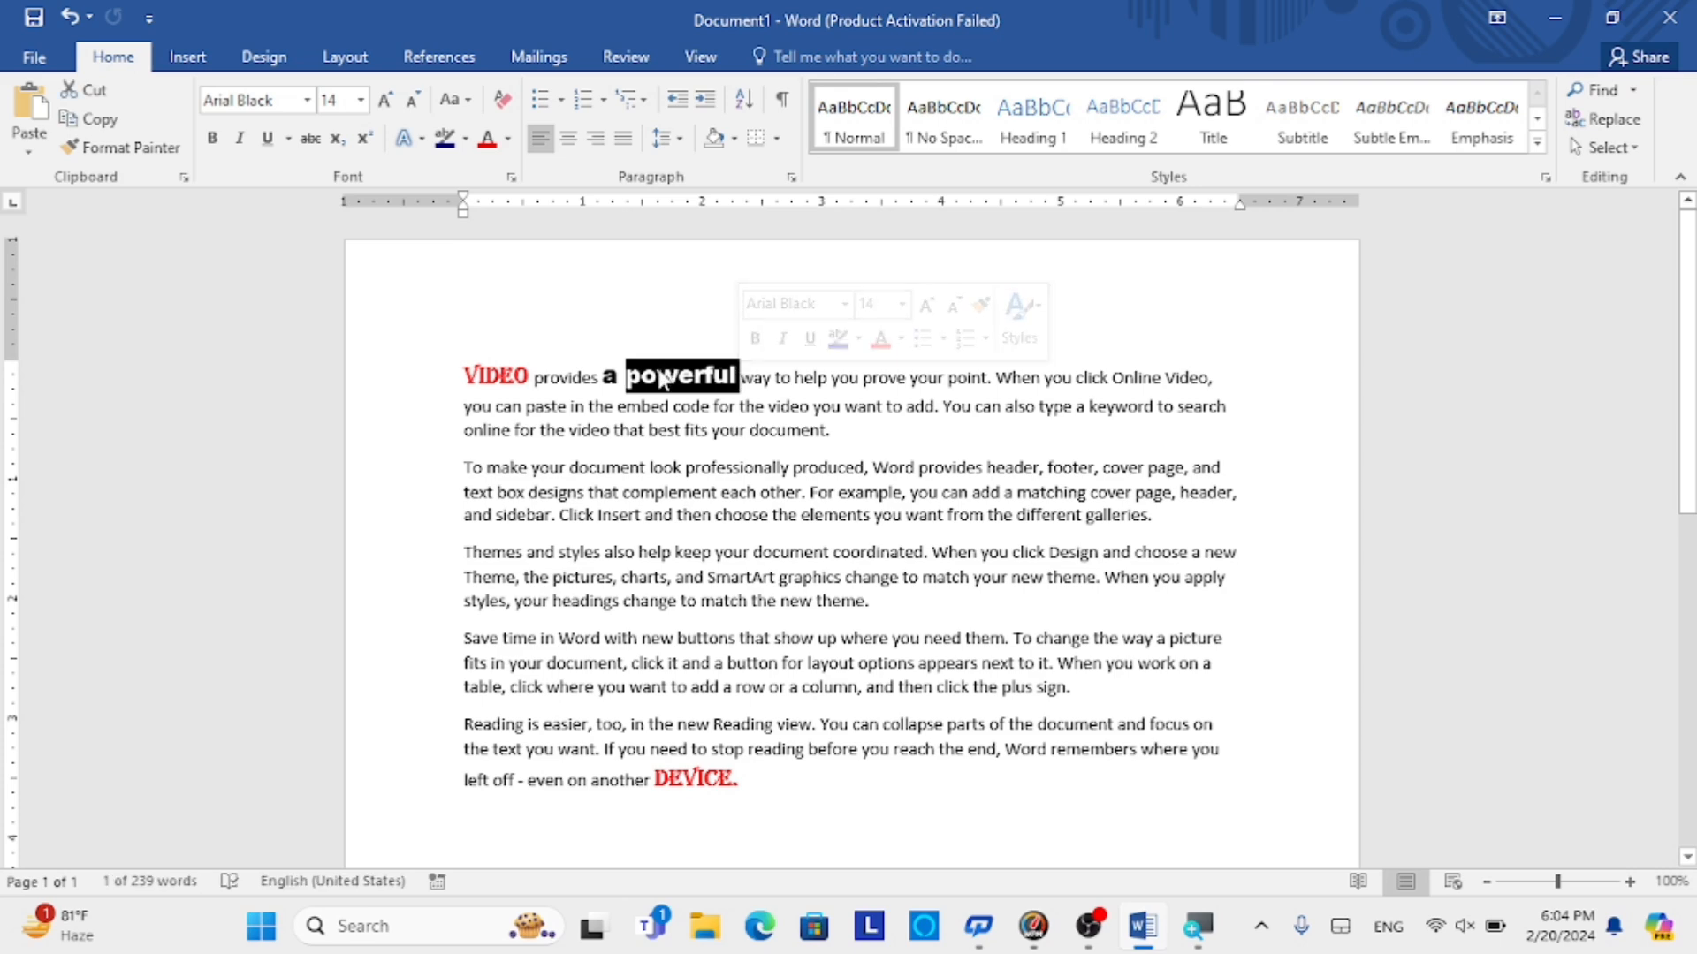
click(456, 100)
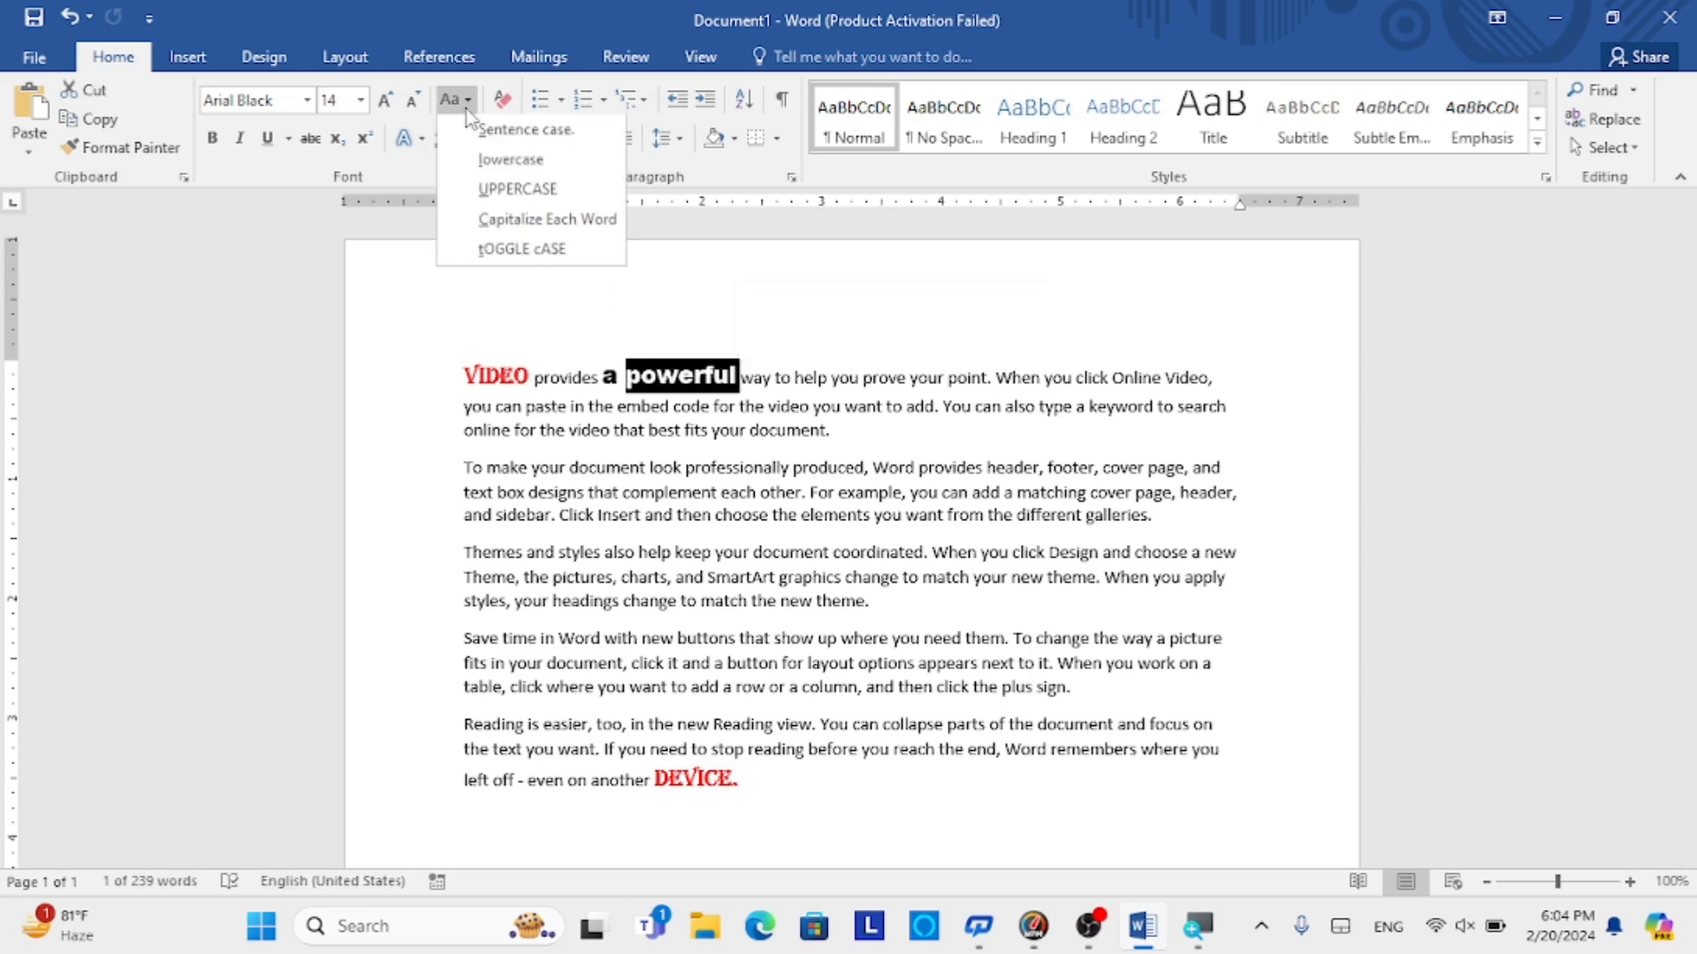
click(524, 193)
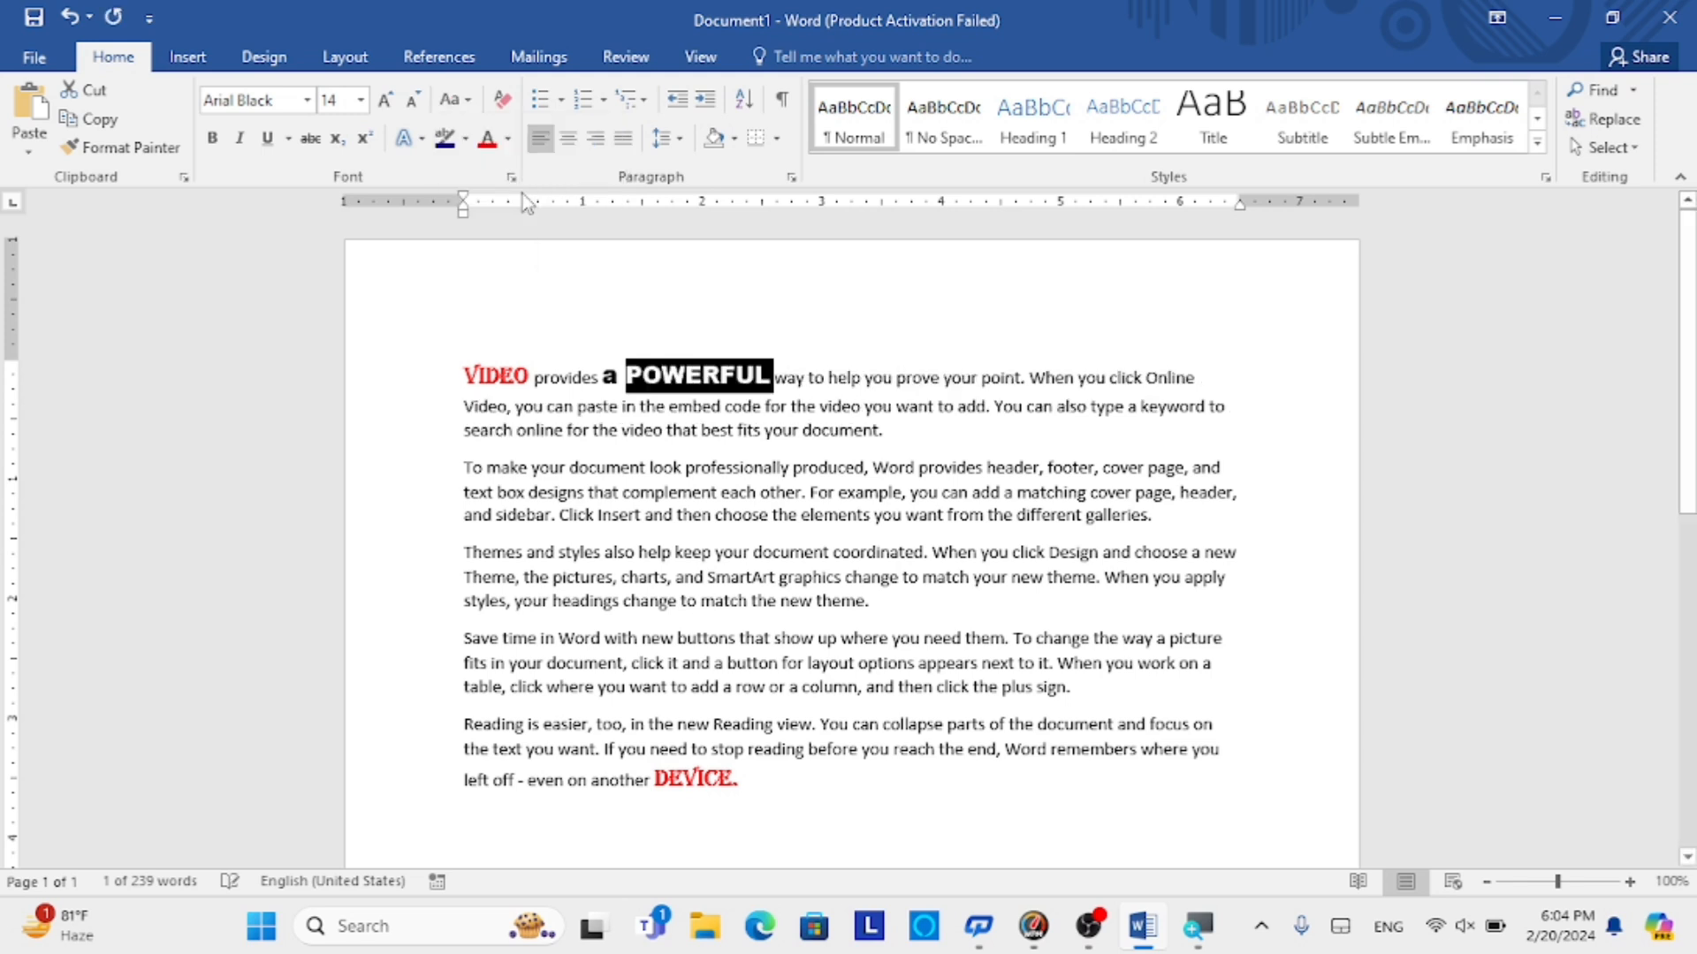
click(454, 99)
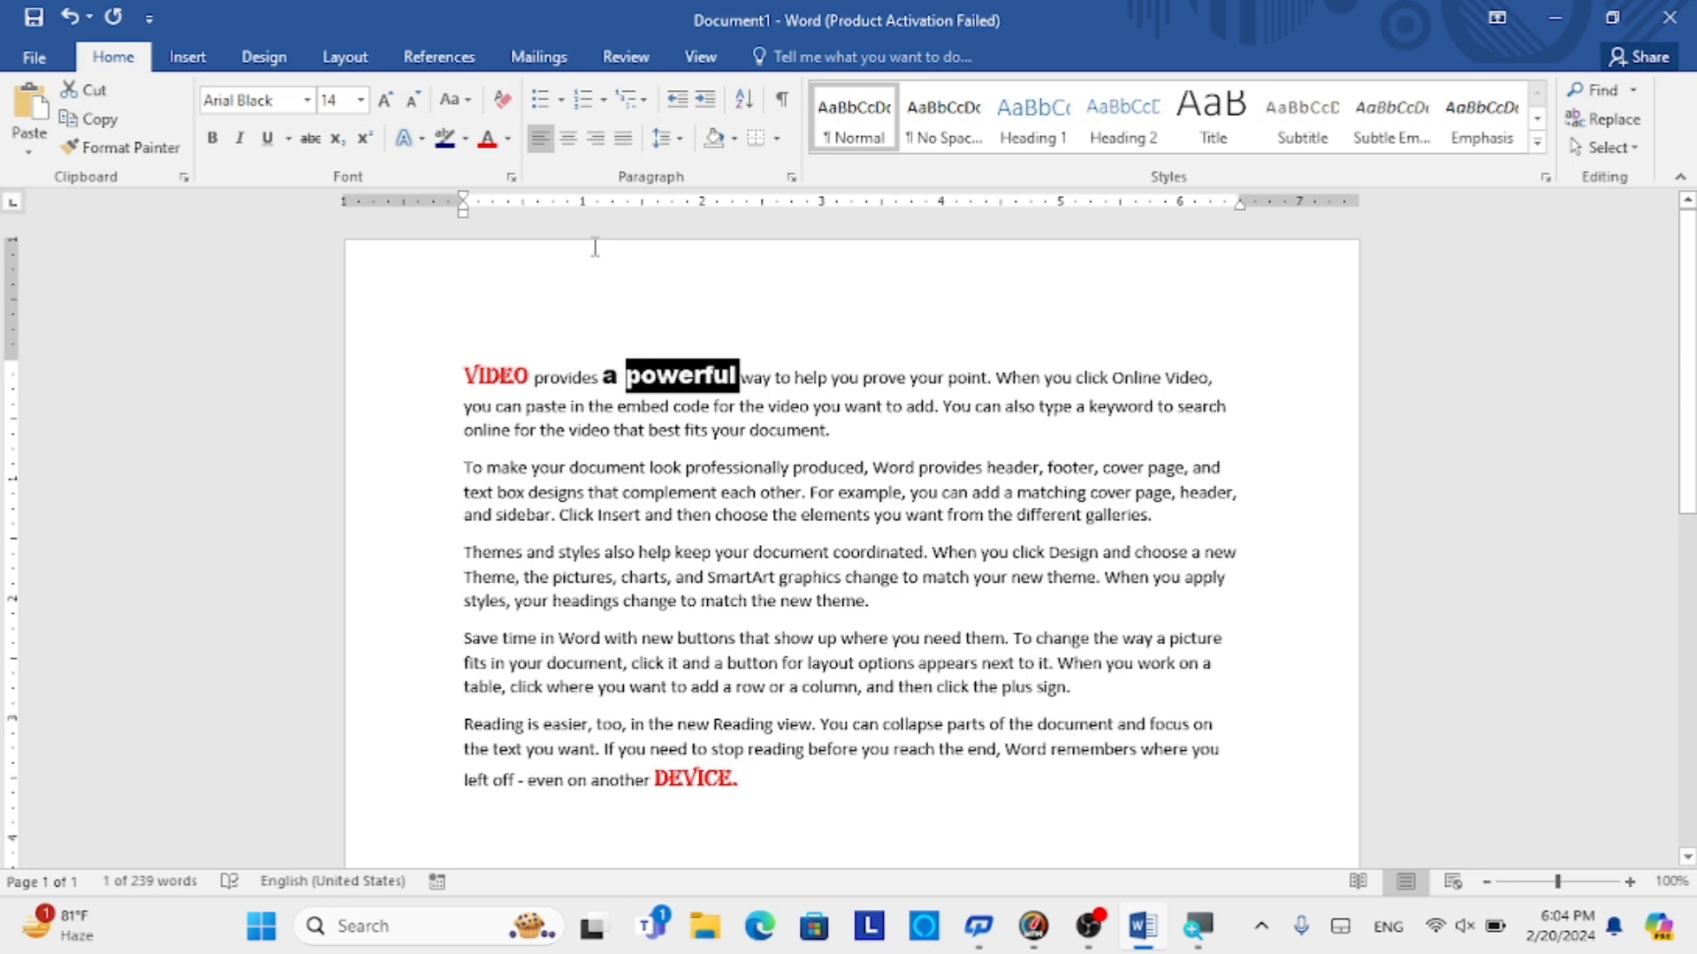
click(453, 99)
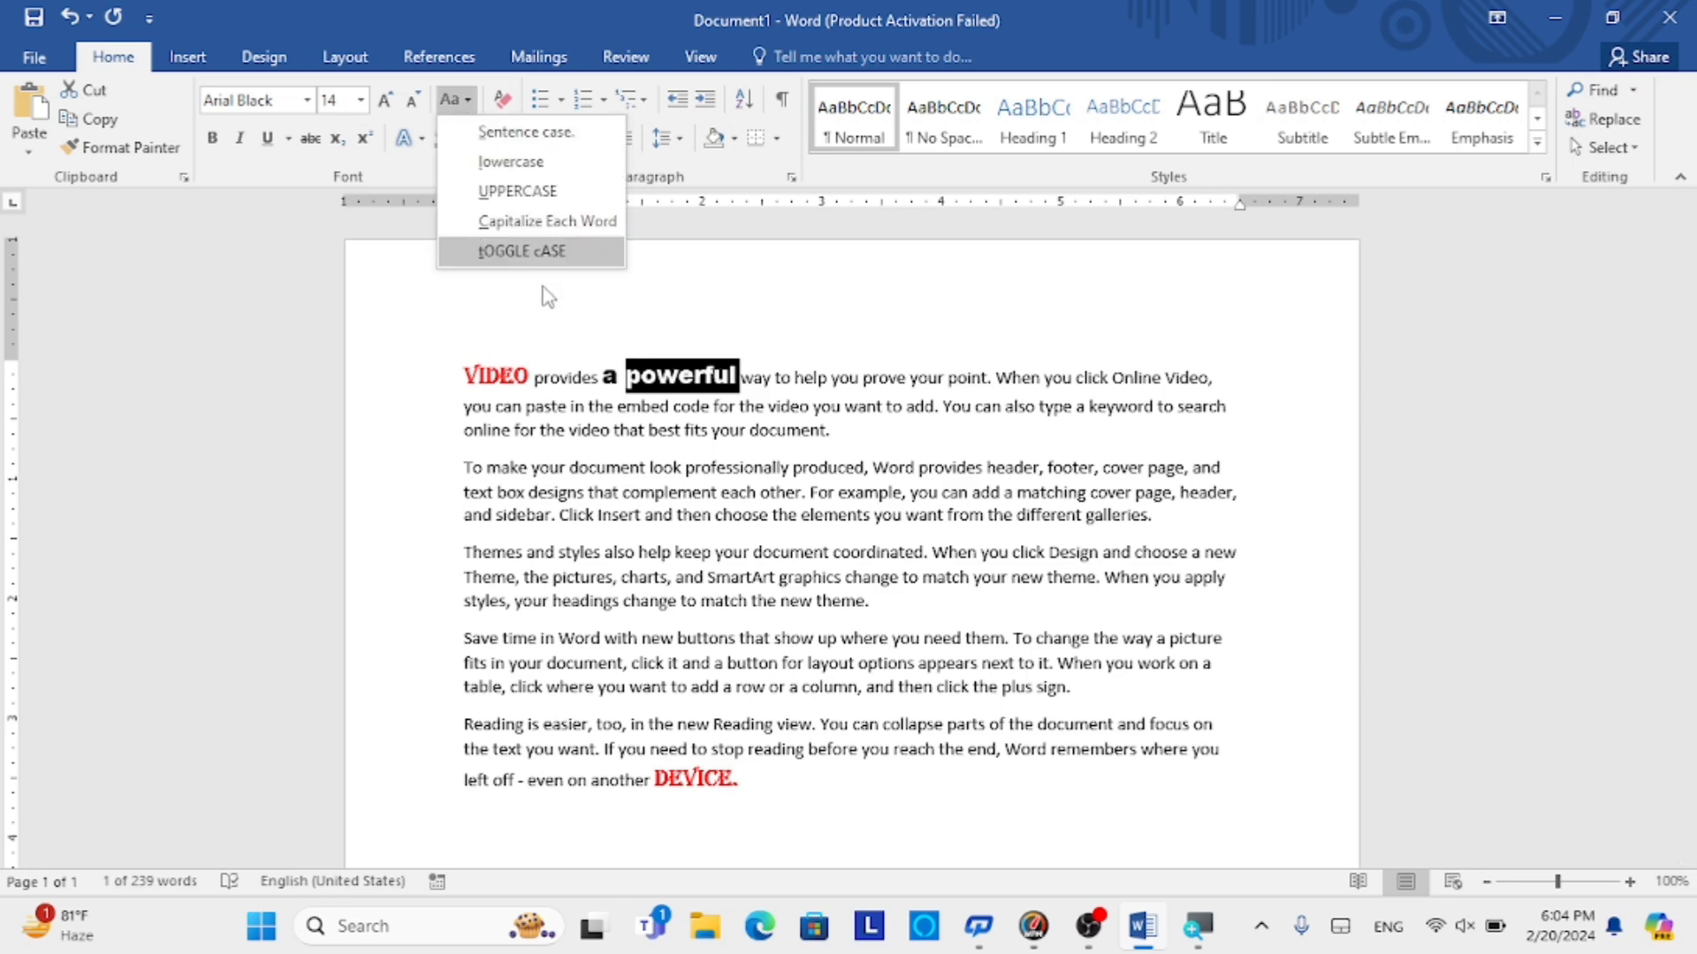
click(756, 383)
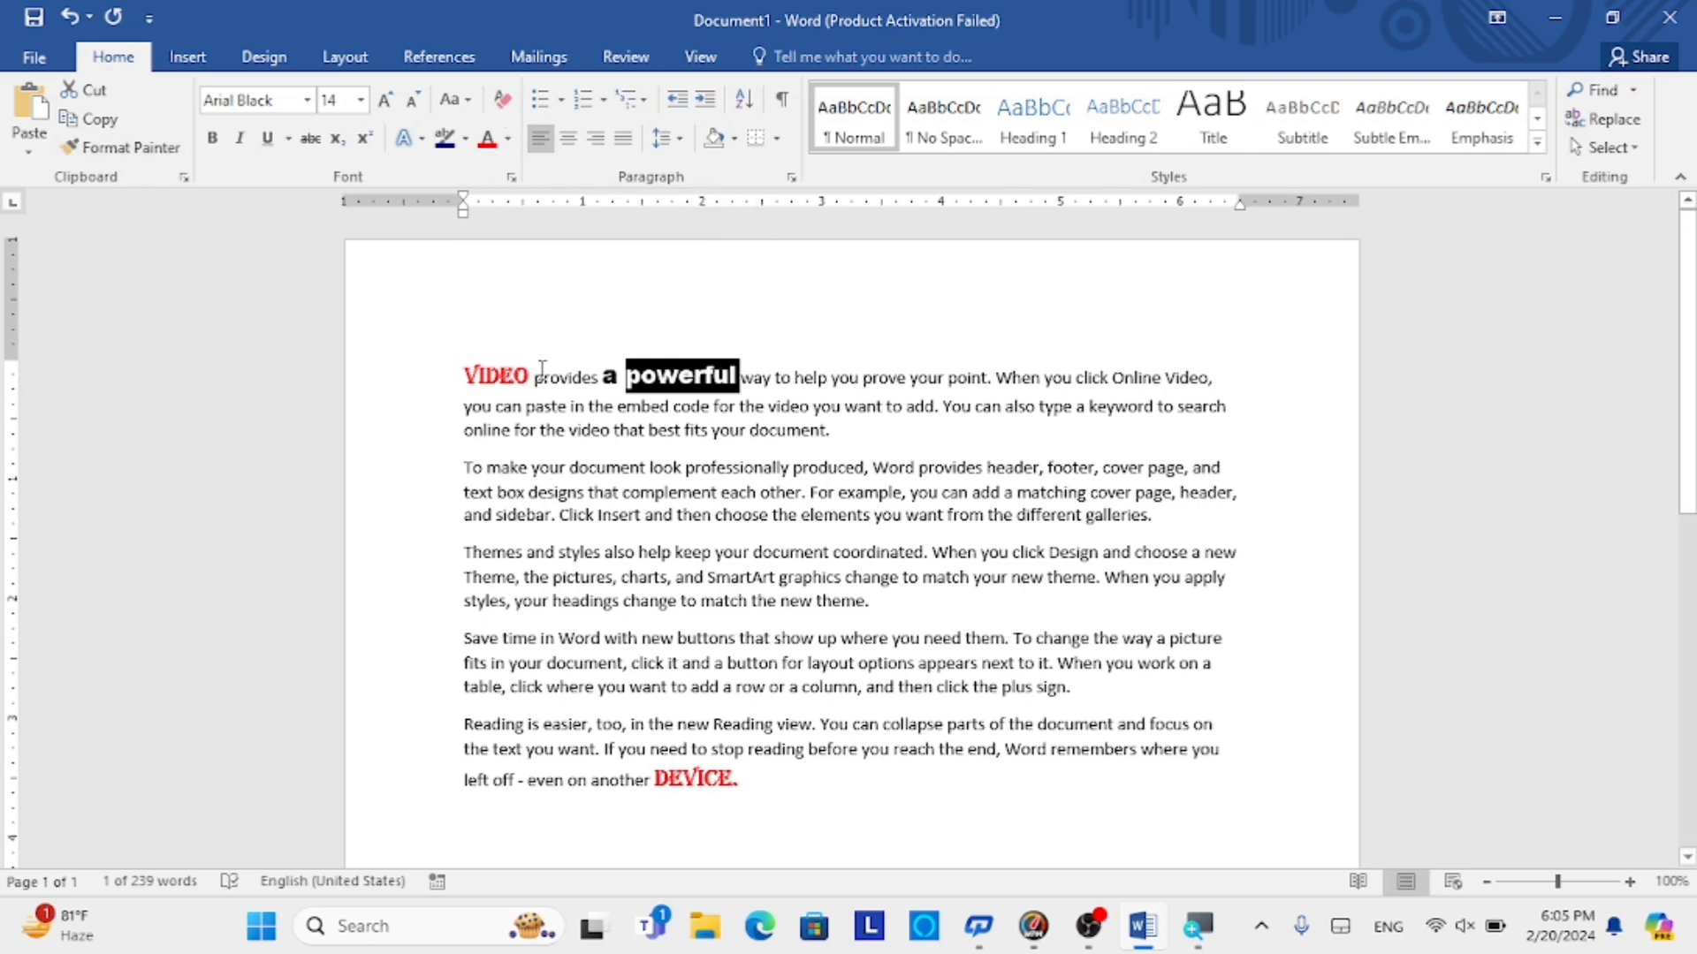
- Clear all formatting from the word "Video" at the start of the first paragraph
drag(527, 377, 464, 377)
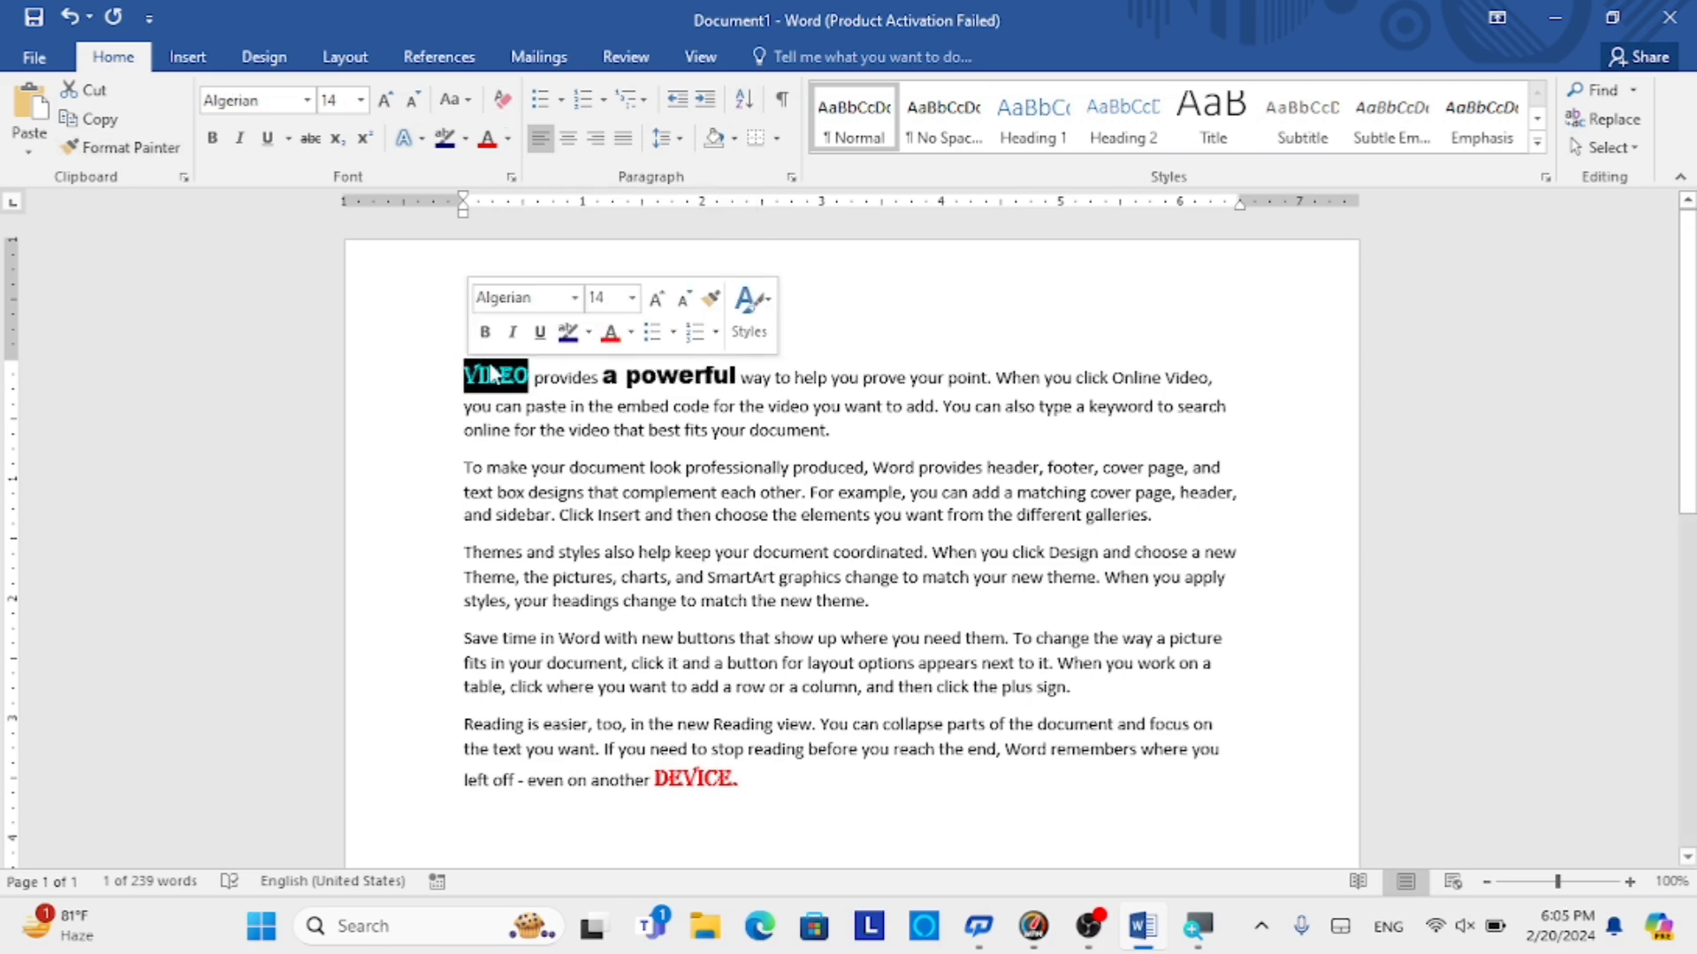
click(503, 99)
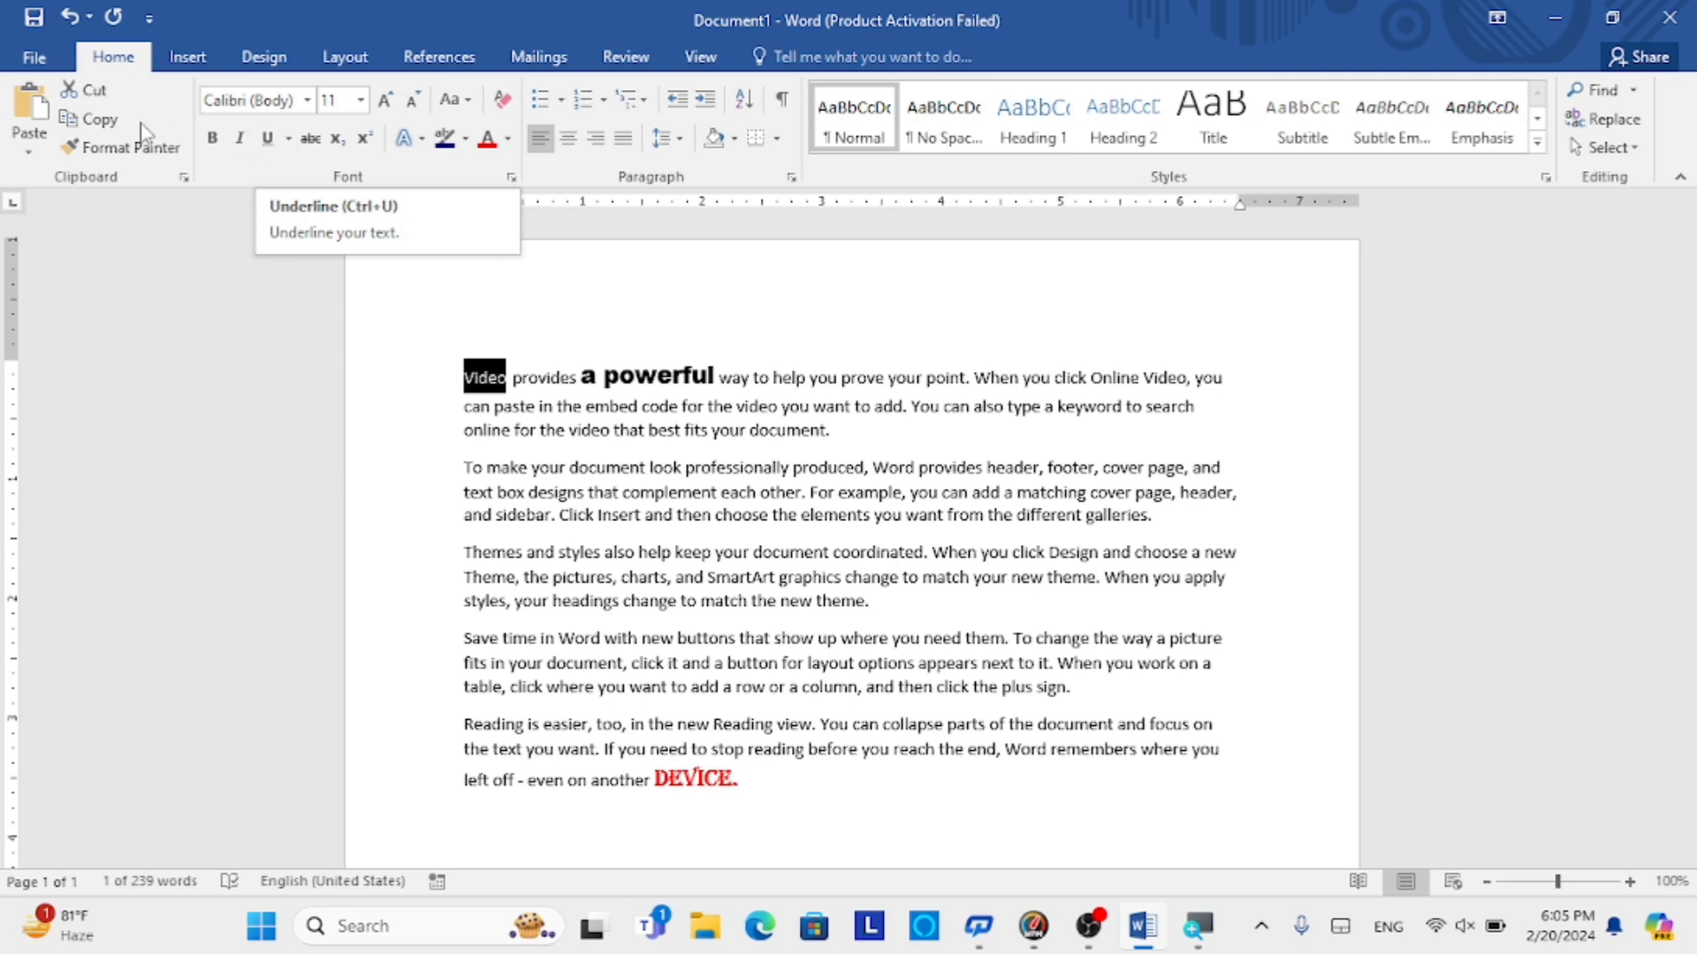
click(717, 467)
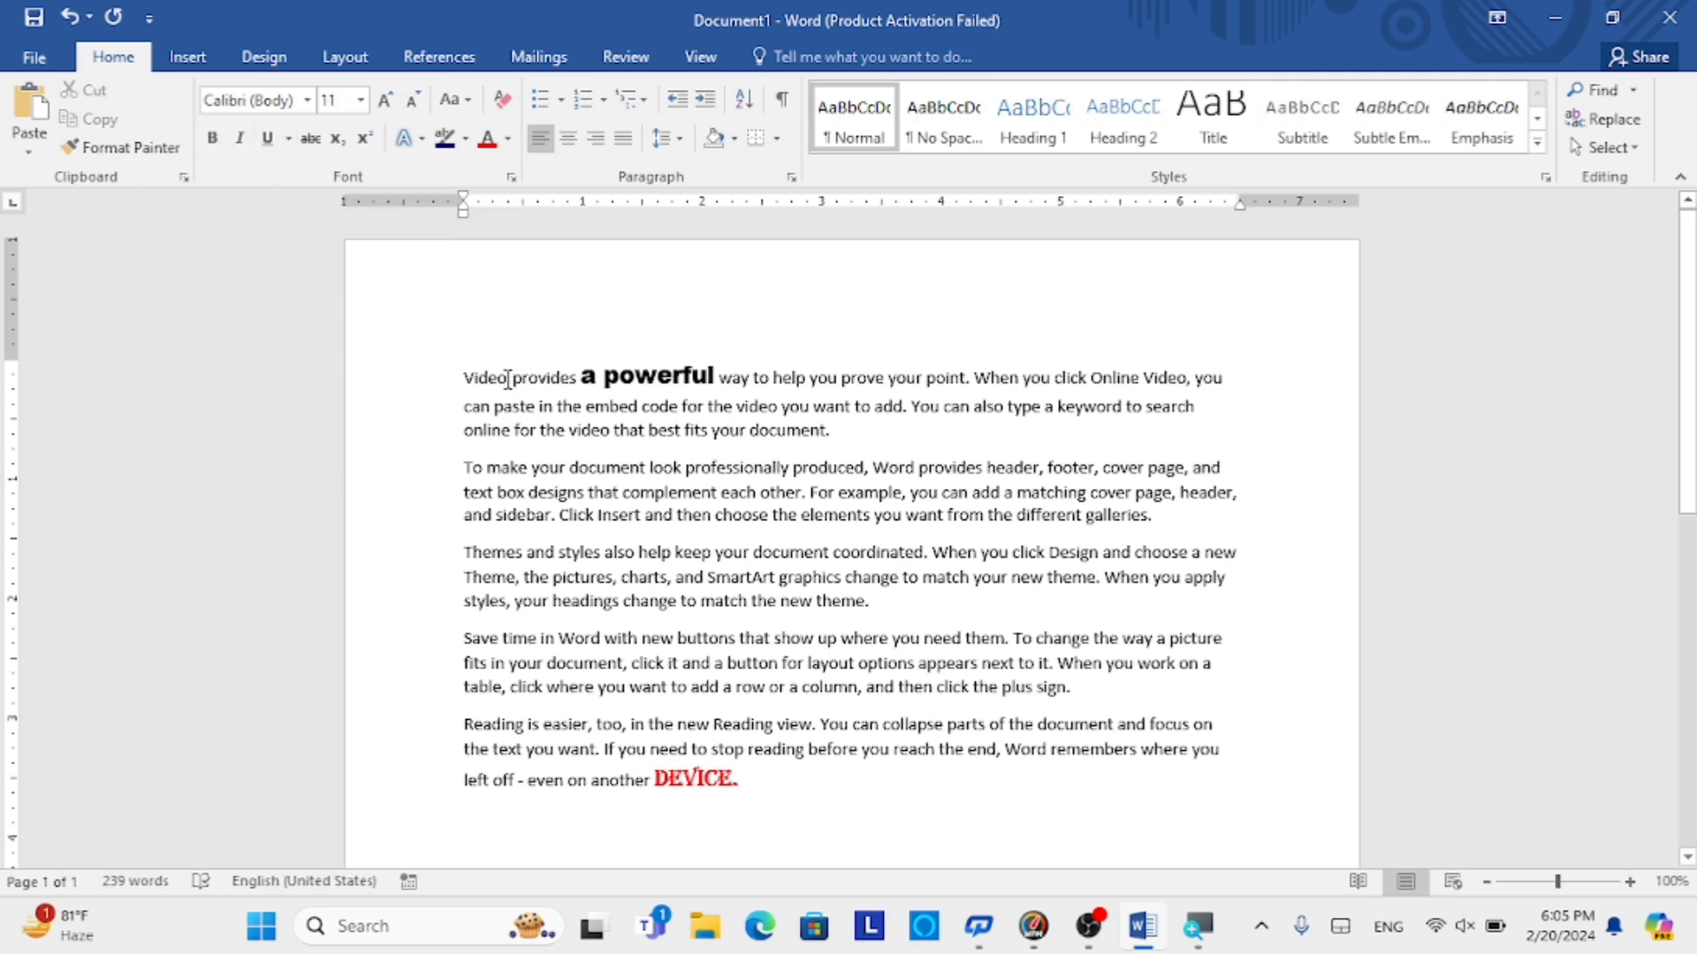
- Make the word "Video" at the start of the first paragraph bold and enlarge it to 16 pt
drag(605, 378, 715, 378)
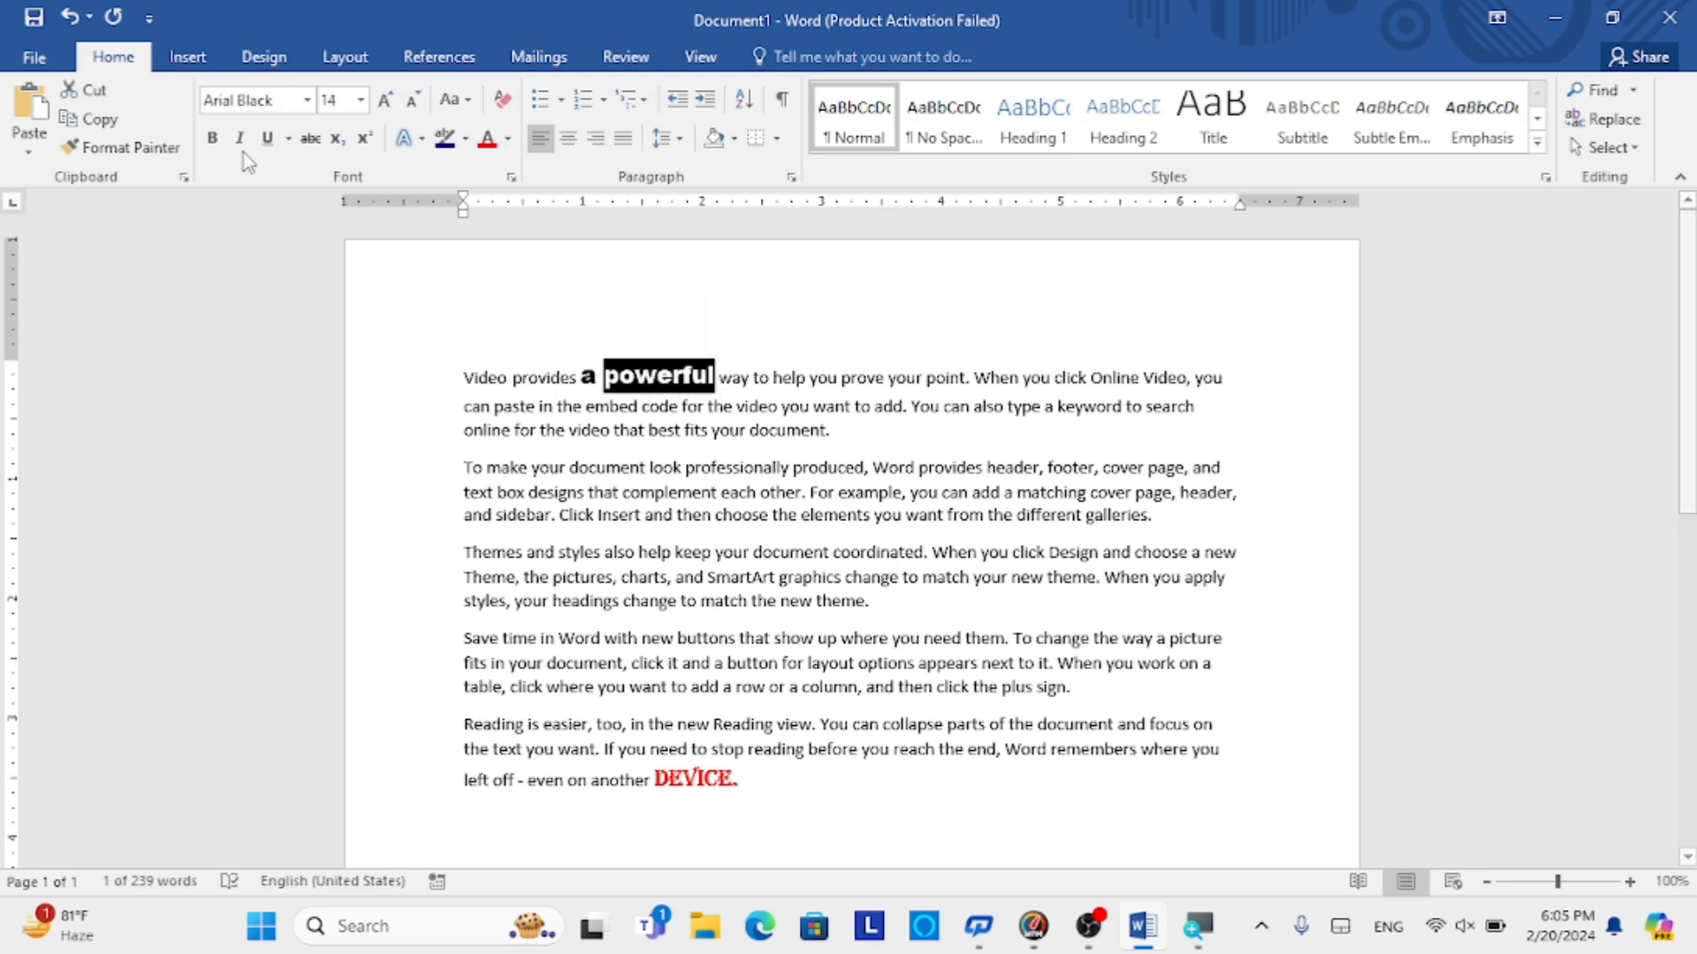
drag(499, 382, 462, 380)
click(210, 142)
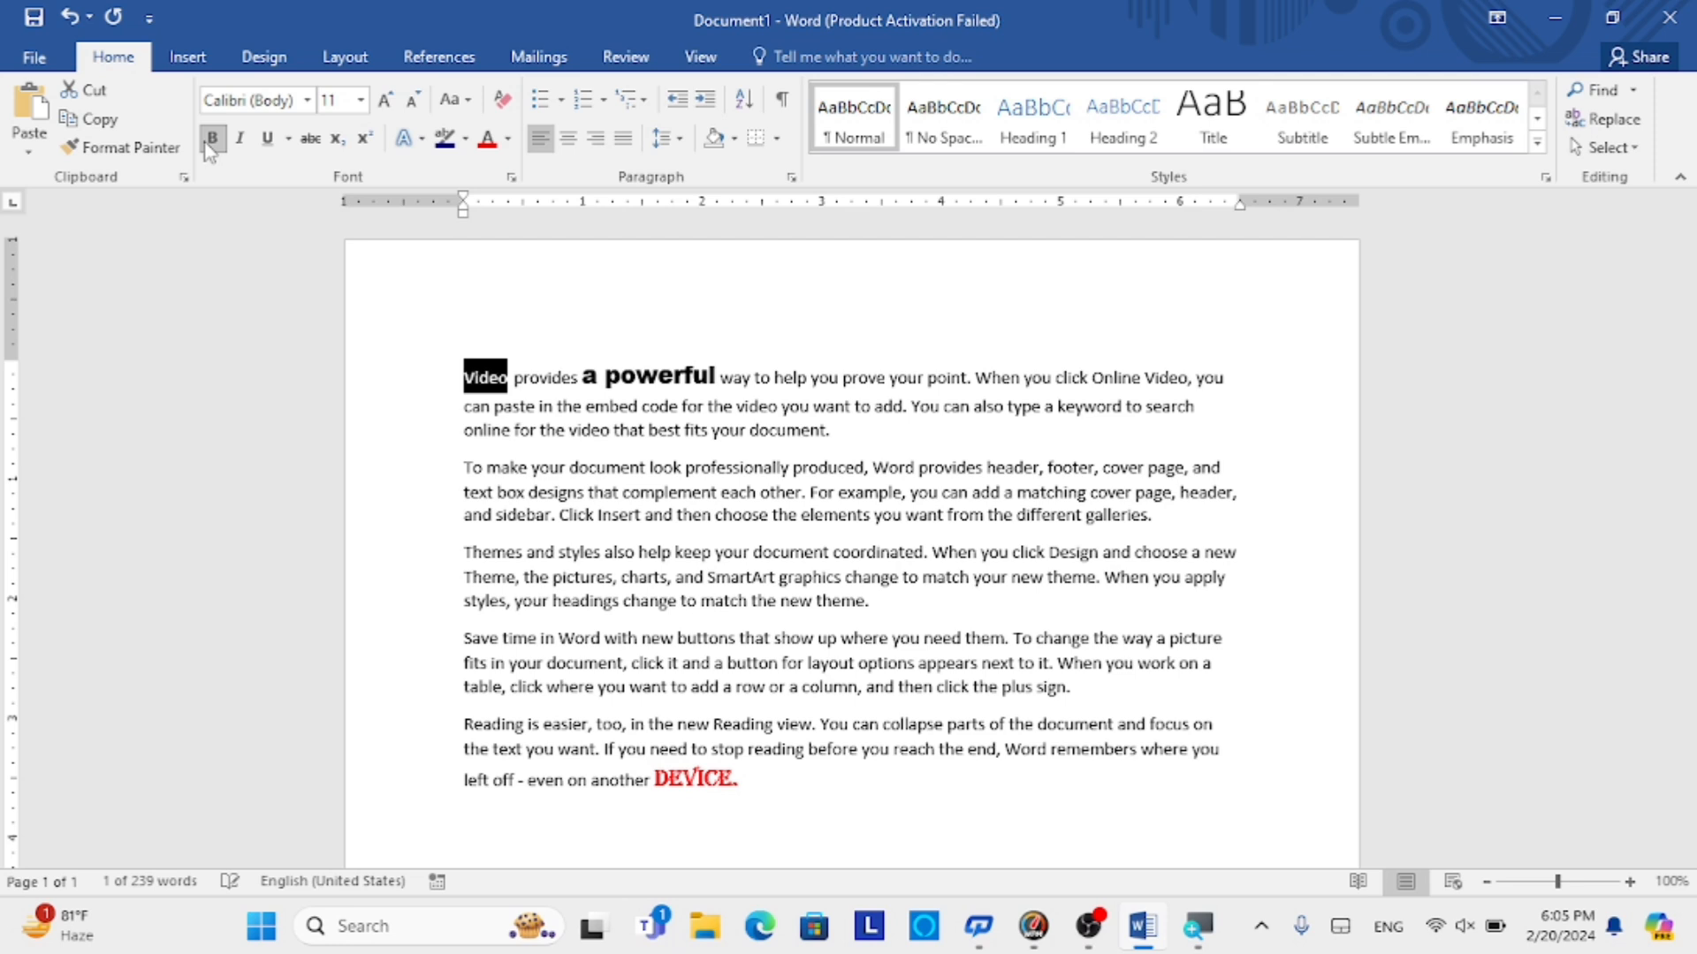
click(461, 432)
drag(499, 378, 462, 380)
click(386, 100)
click(386, 100)
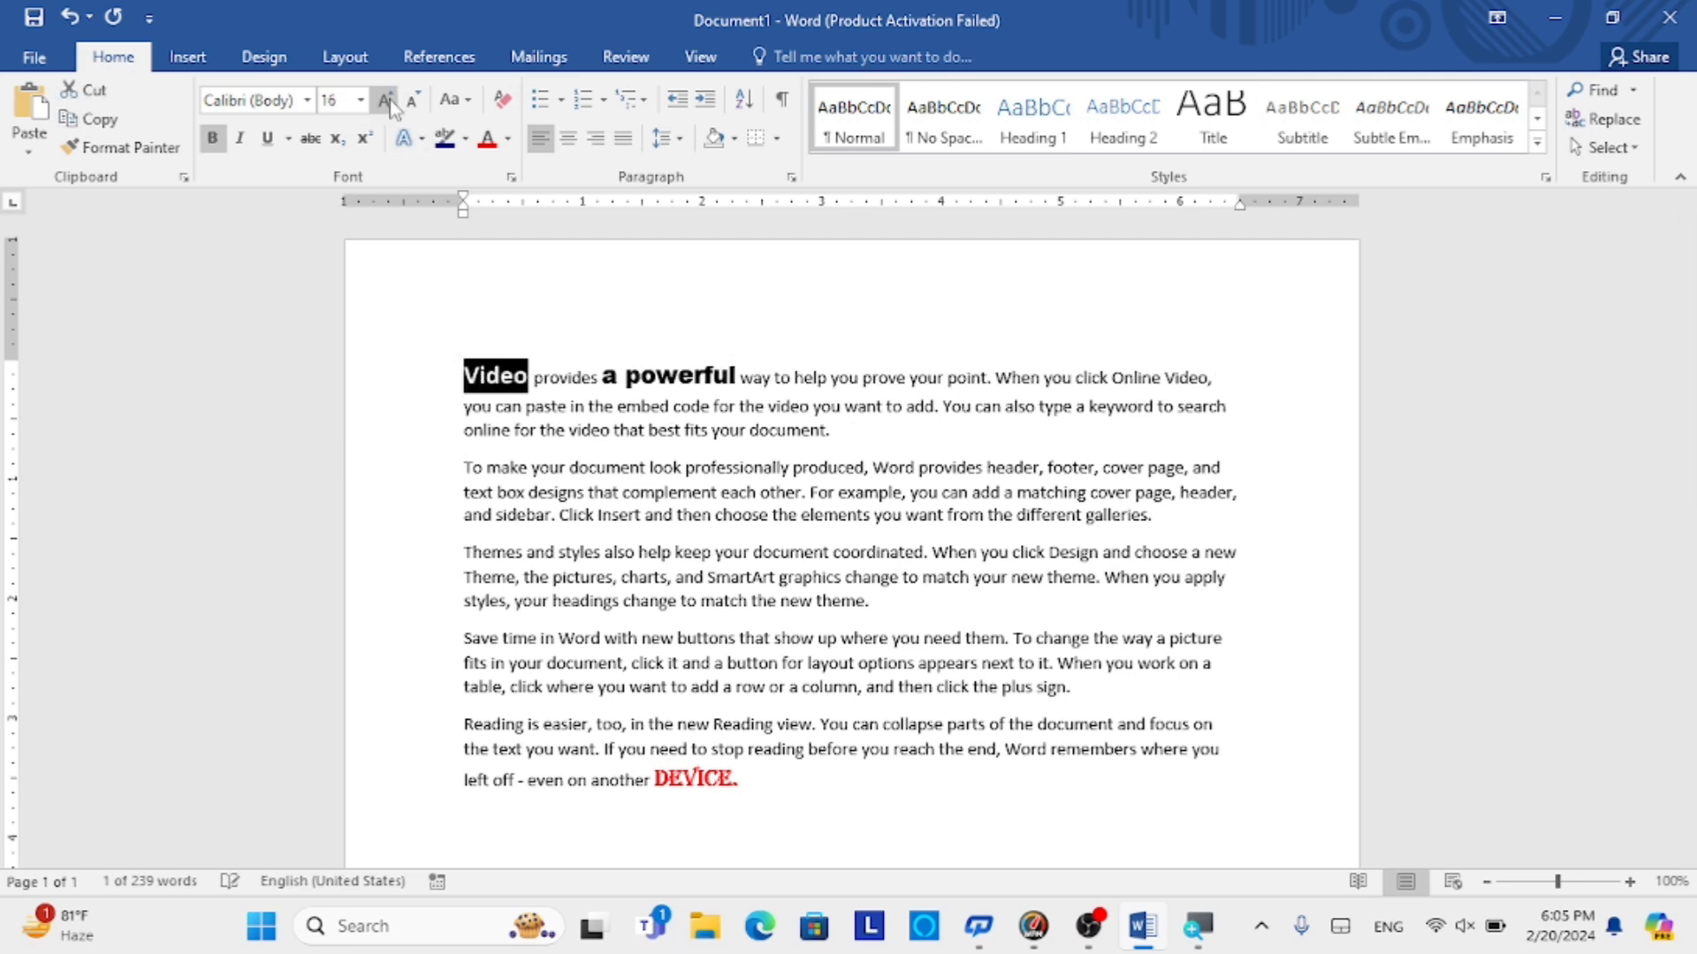
click(492, 432)
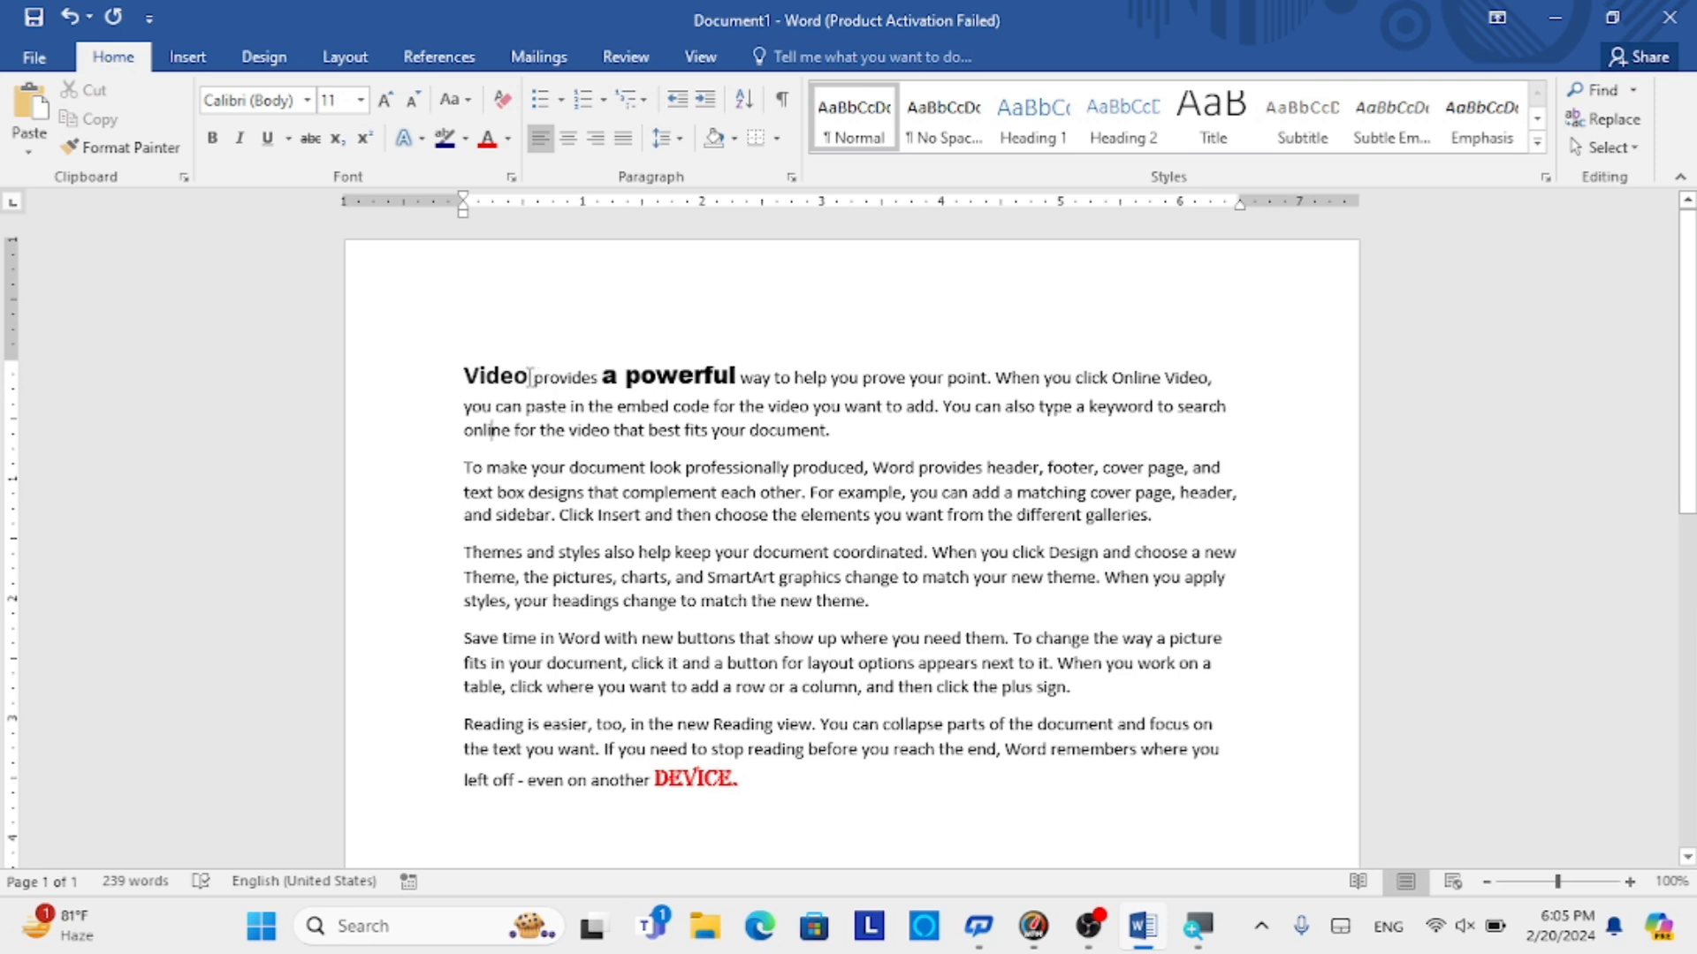
- Remove bold from the word "Video" at the start of the first paragraph, and apply it again
drag(528, 379, 463, 380)
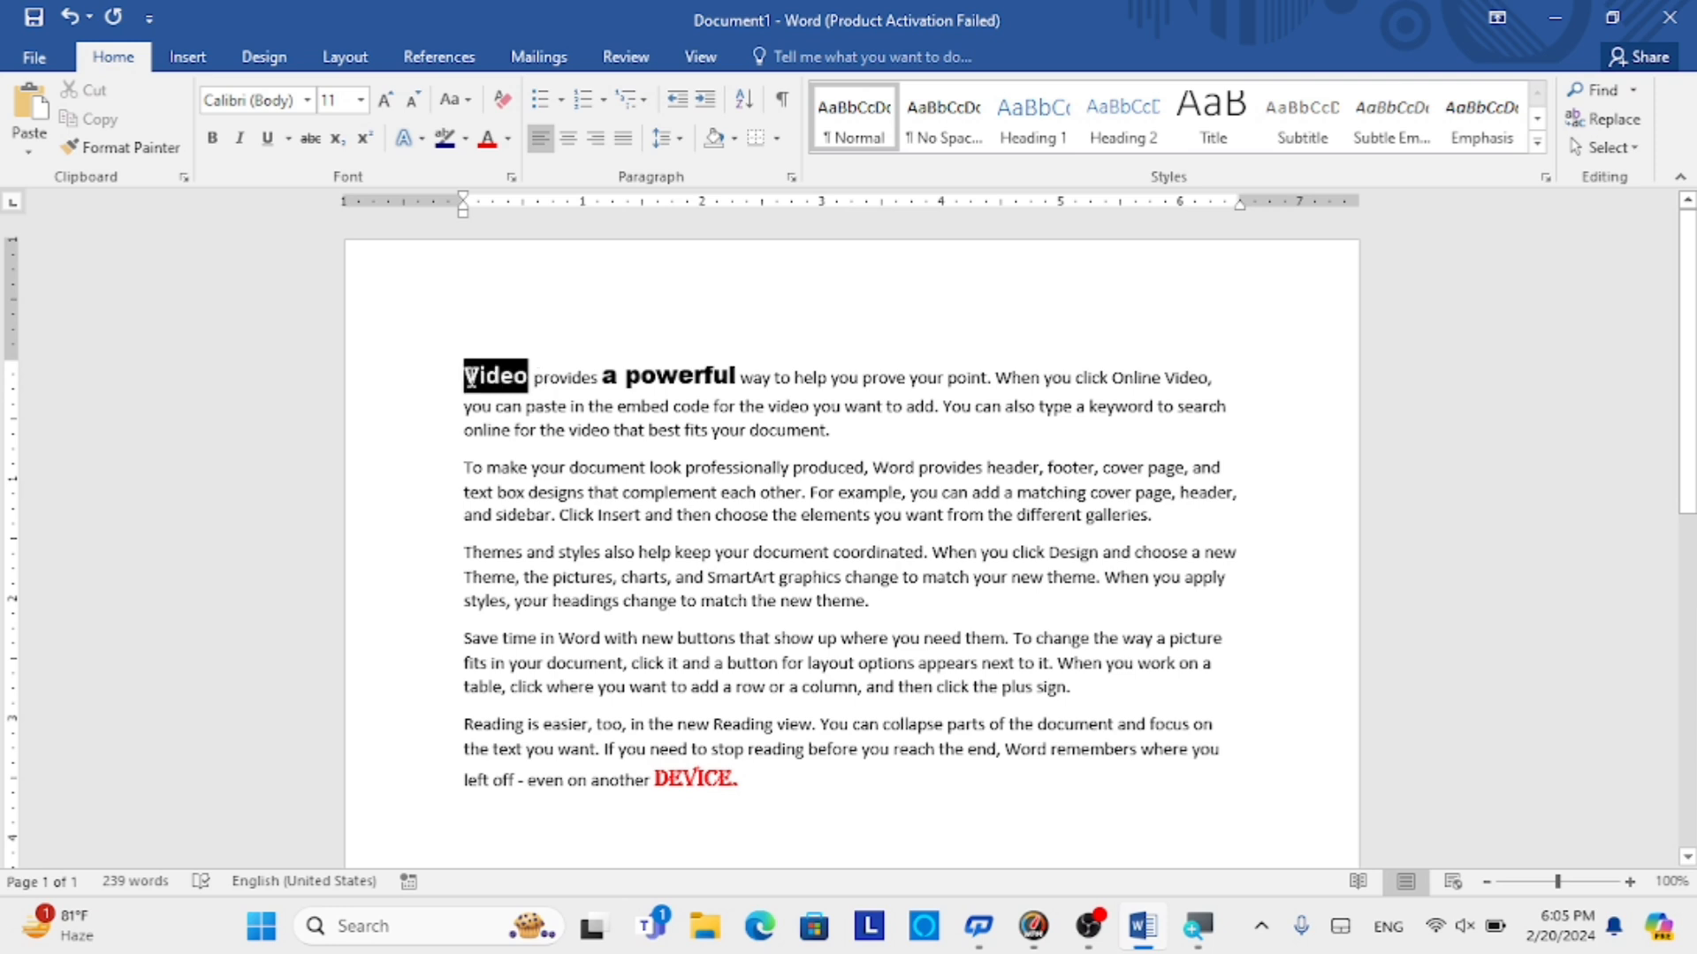
click(212, 138)
click(465, 431)
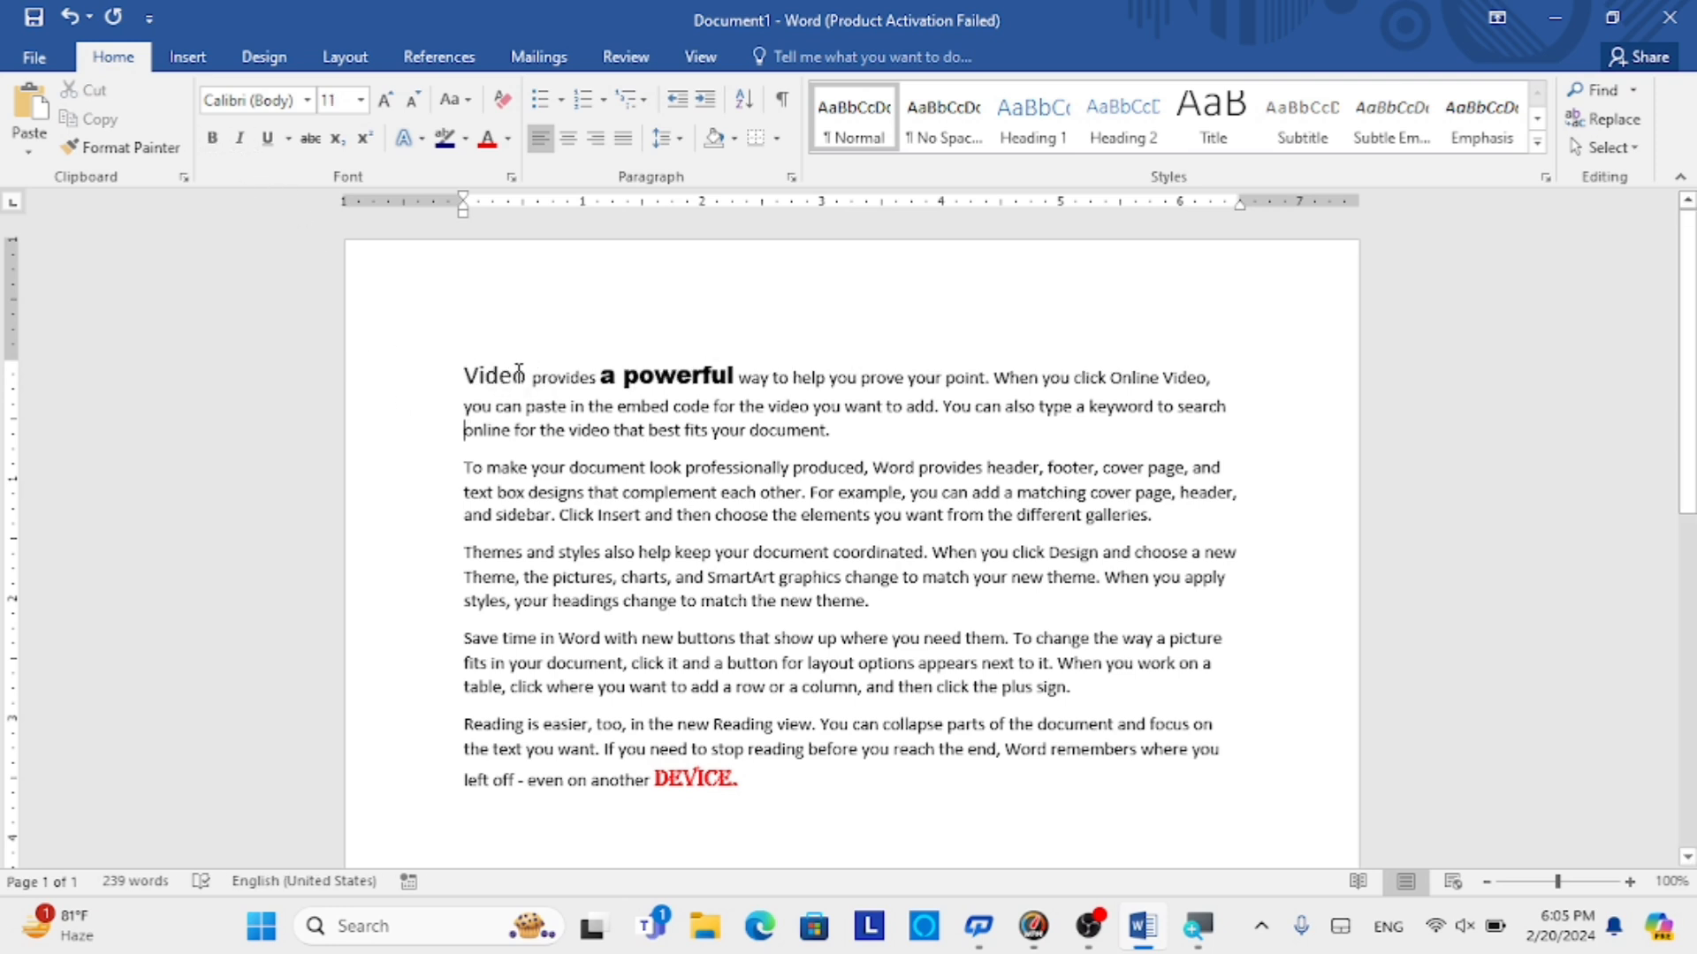
drag(529, 378, 462, 380)
click(213, 137)
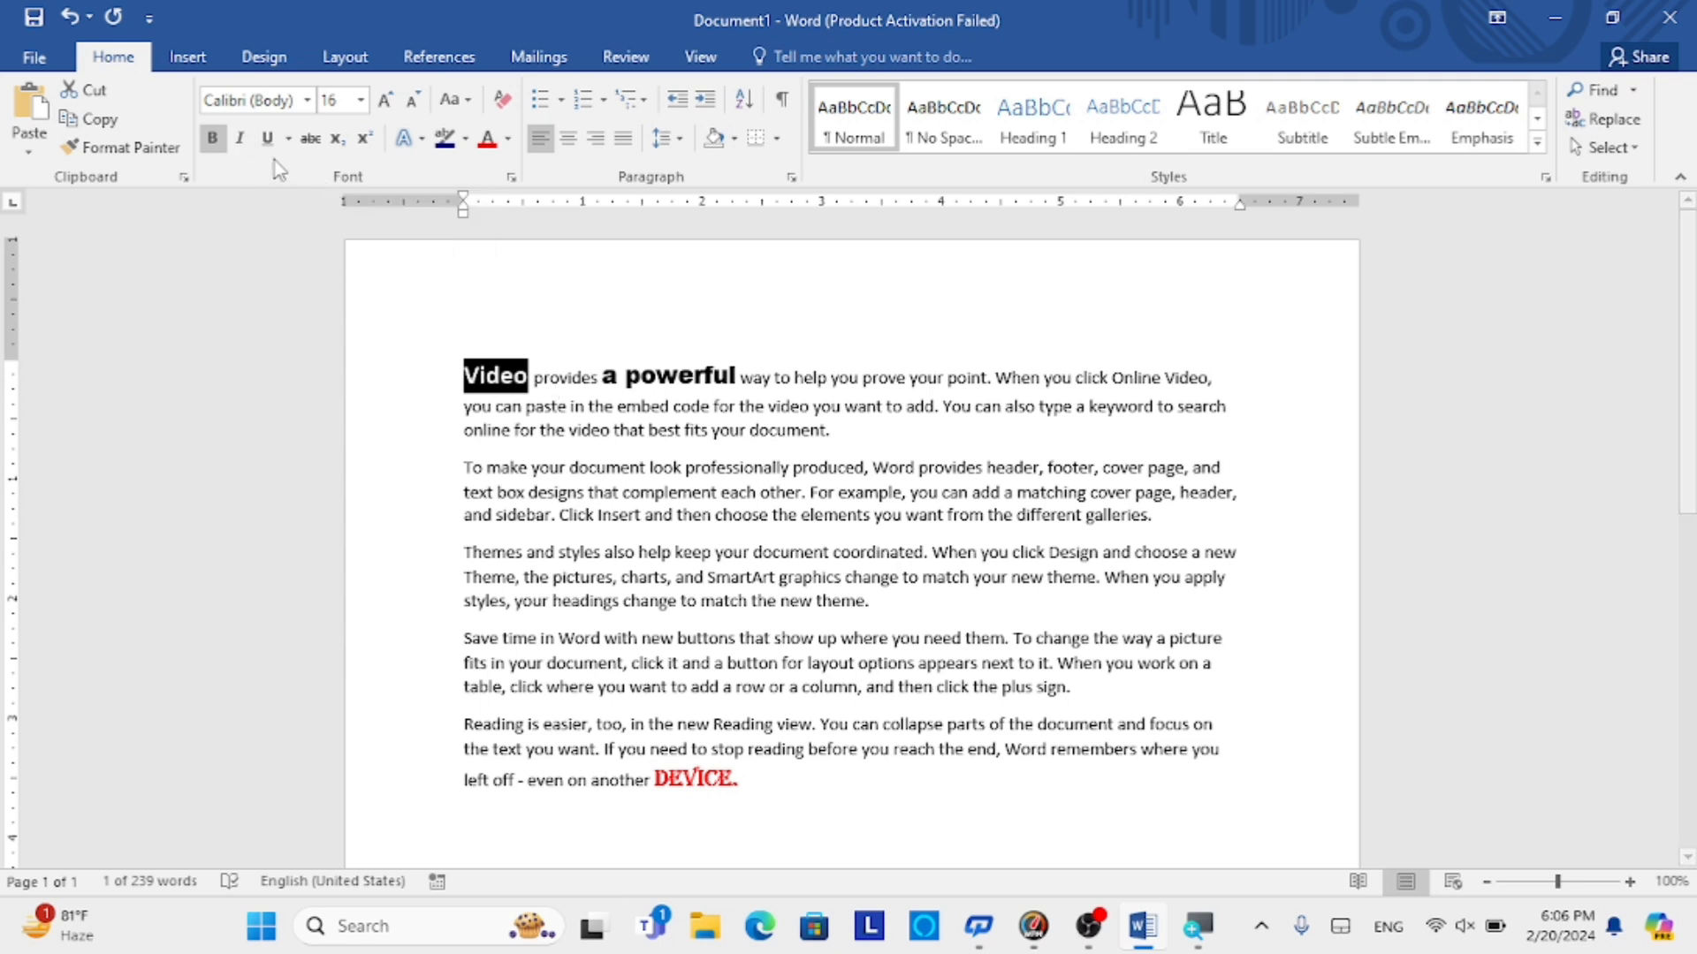
- Toggle italic on and off several times on the first word "Video", leaving it italic
click(241, 139)
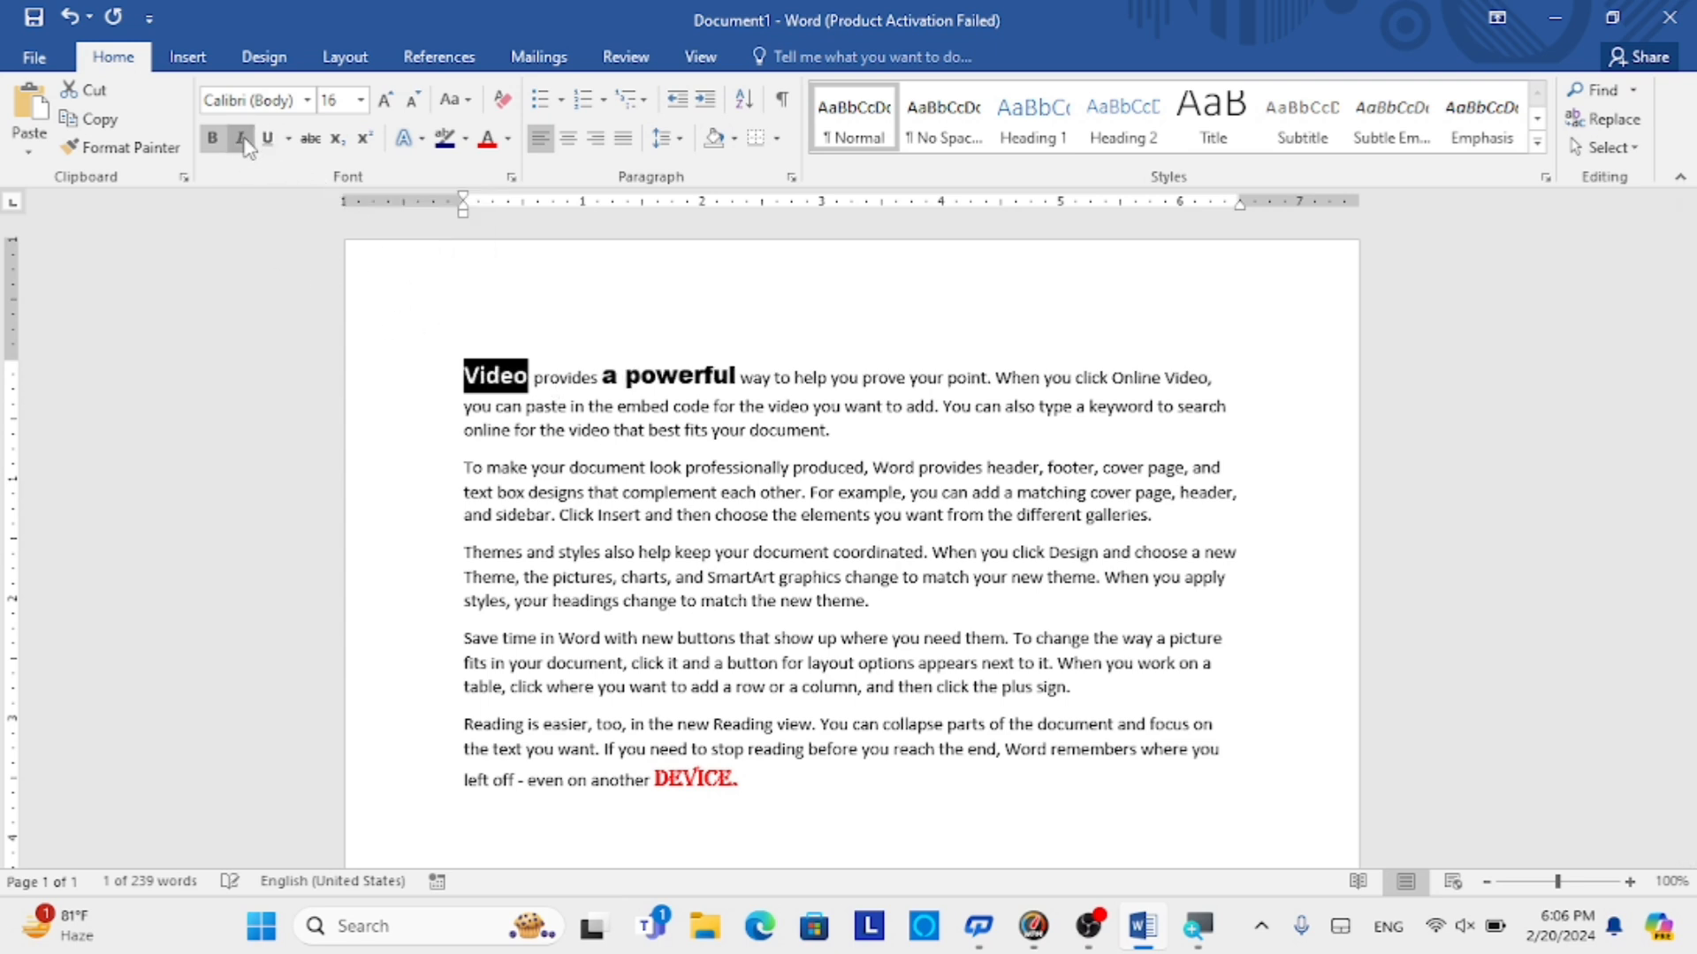
click(241, 139)
click(240, 139)
click(241, 139)
click(245, 139)
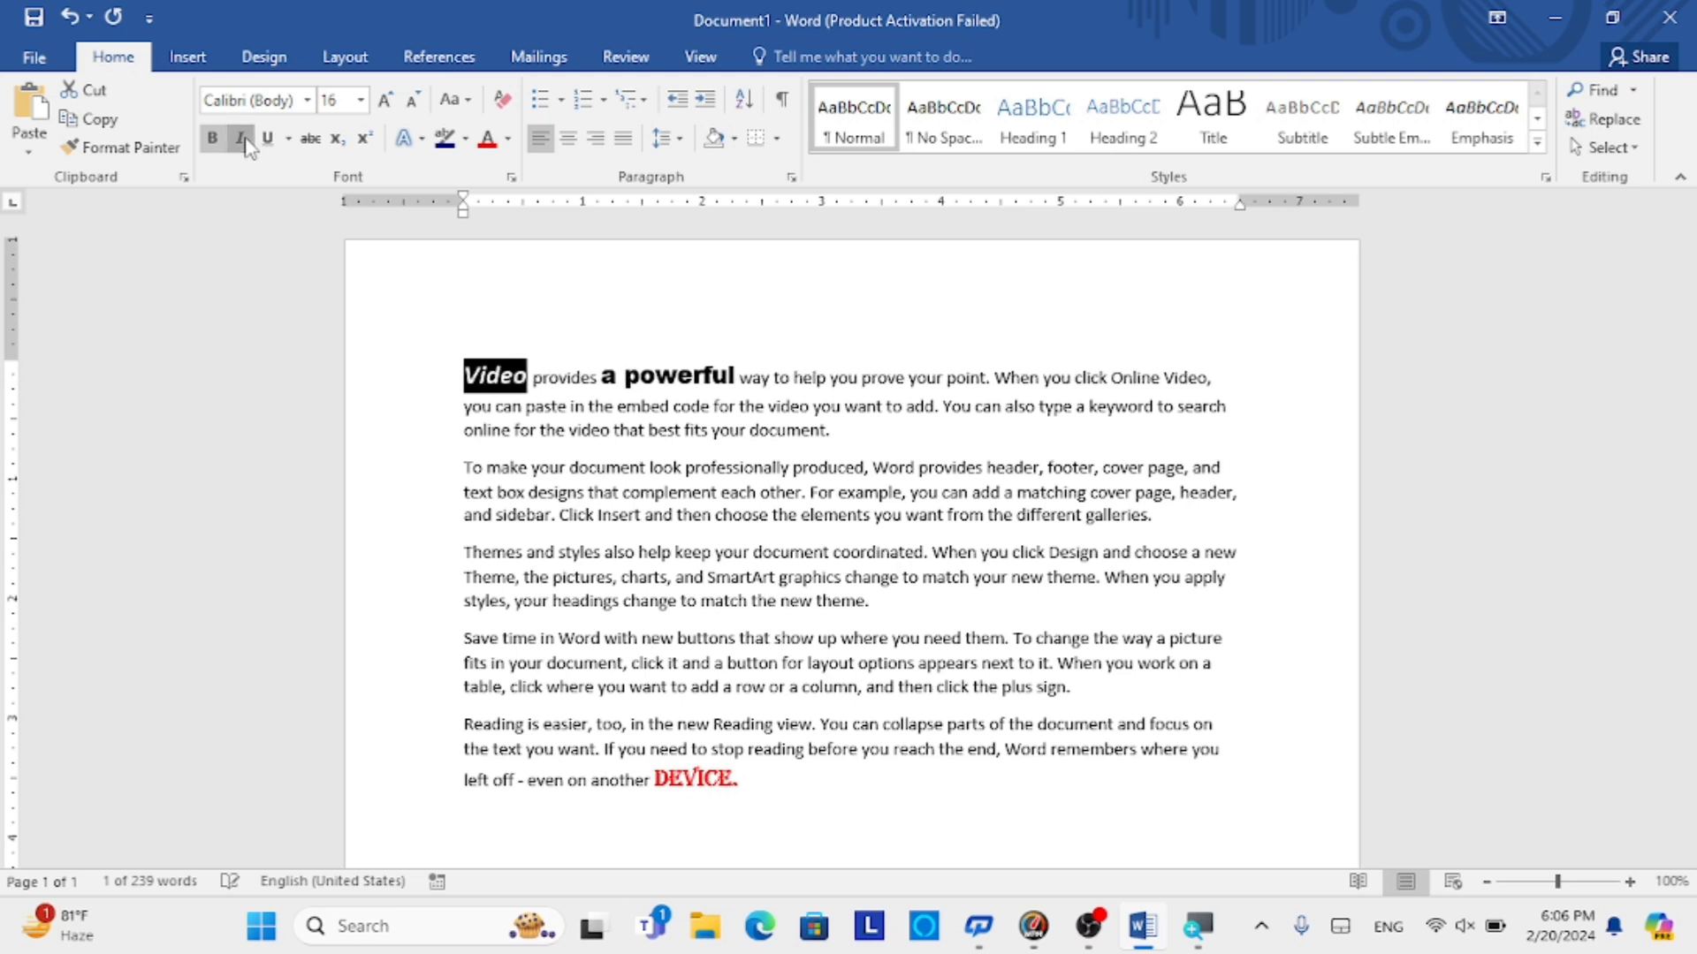
click(245, 139)
click(245, 138)
click(246, 139)
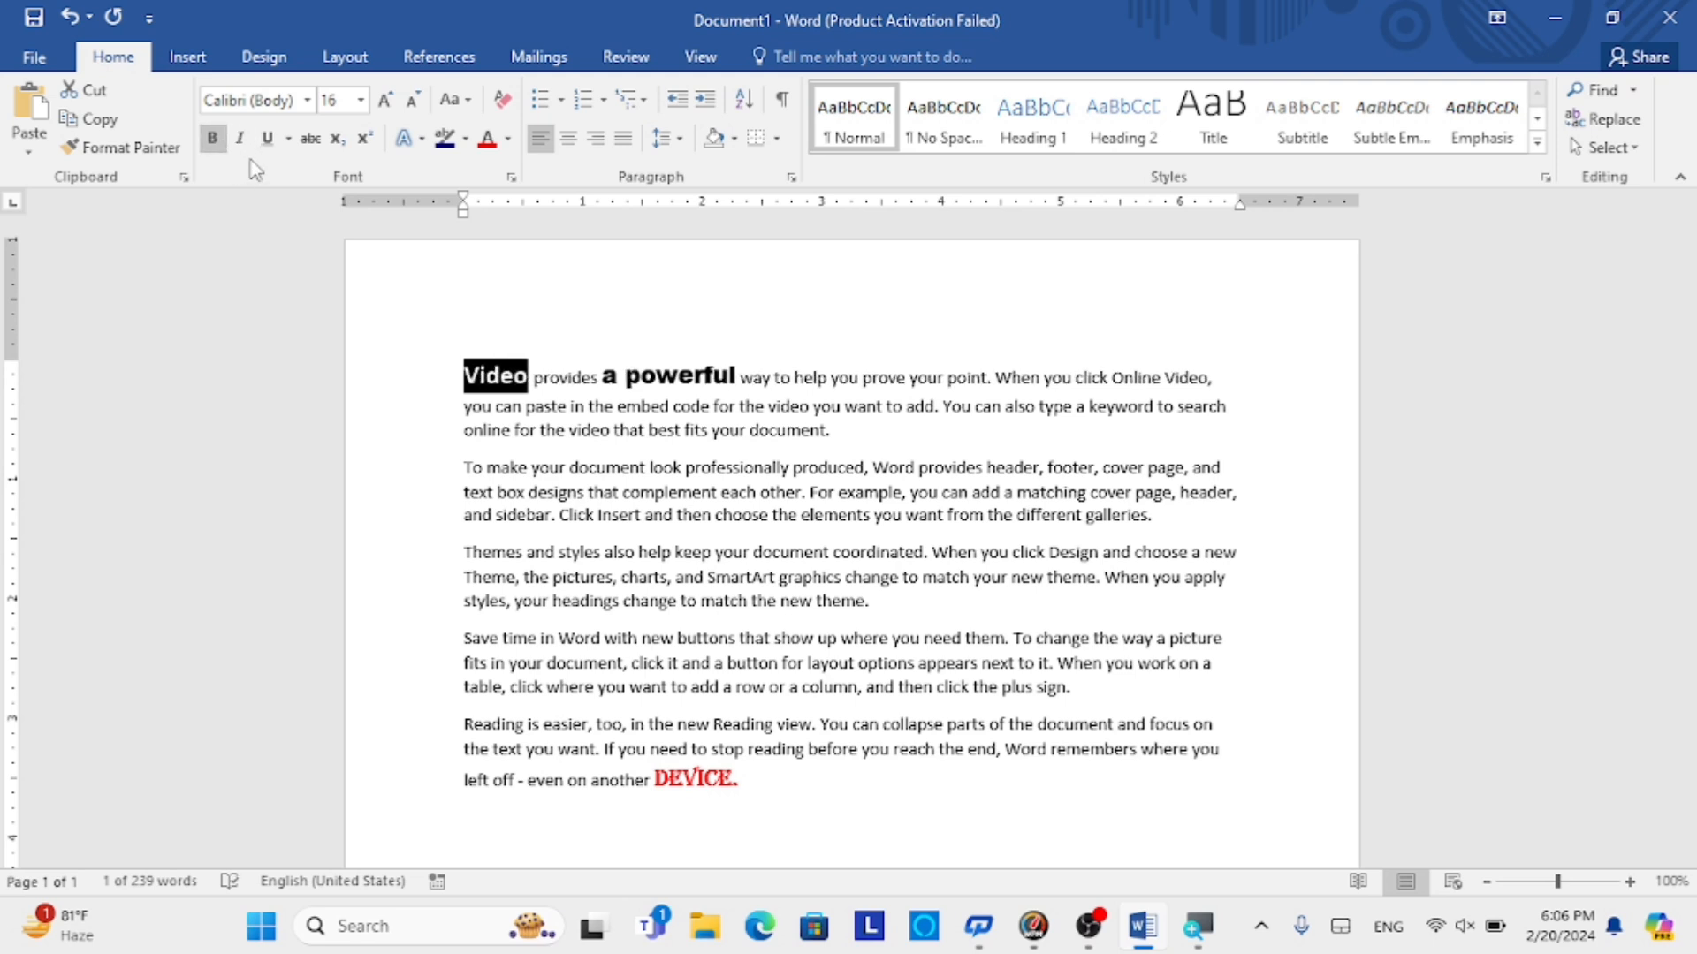
click(239, 139)
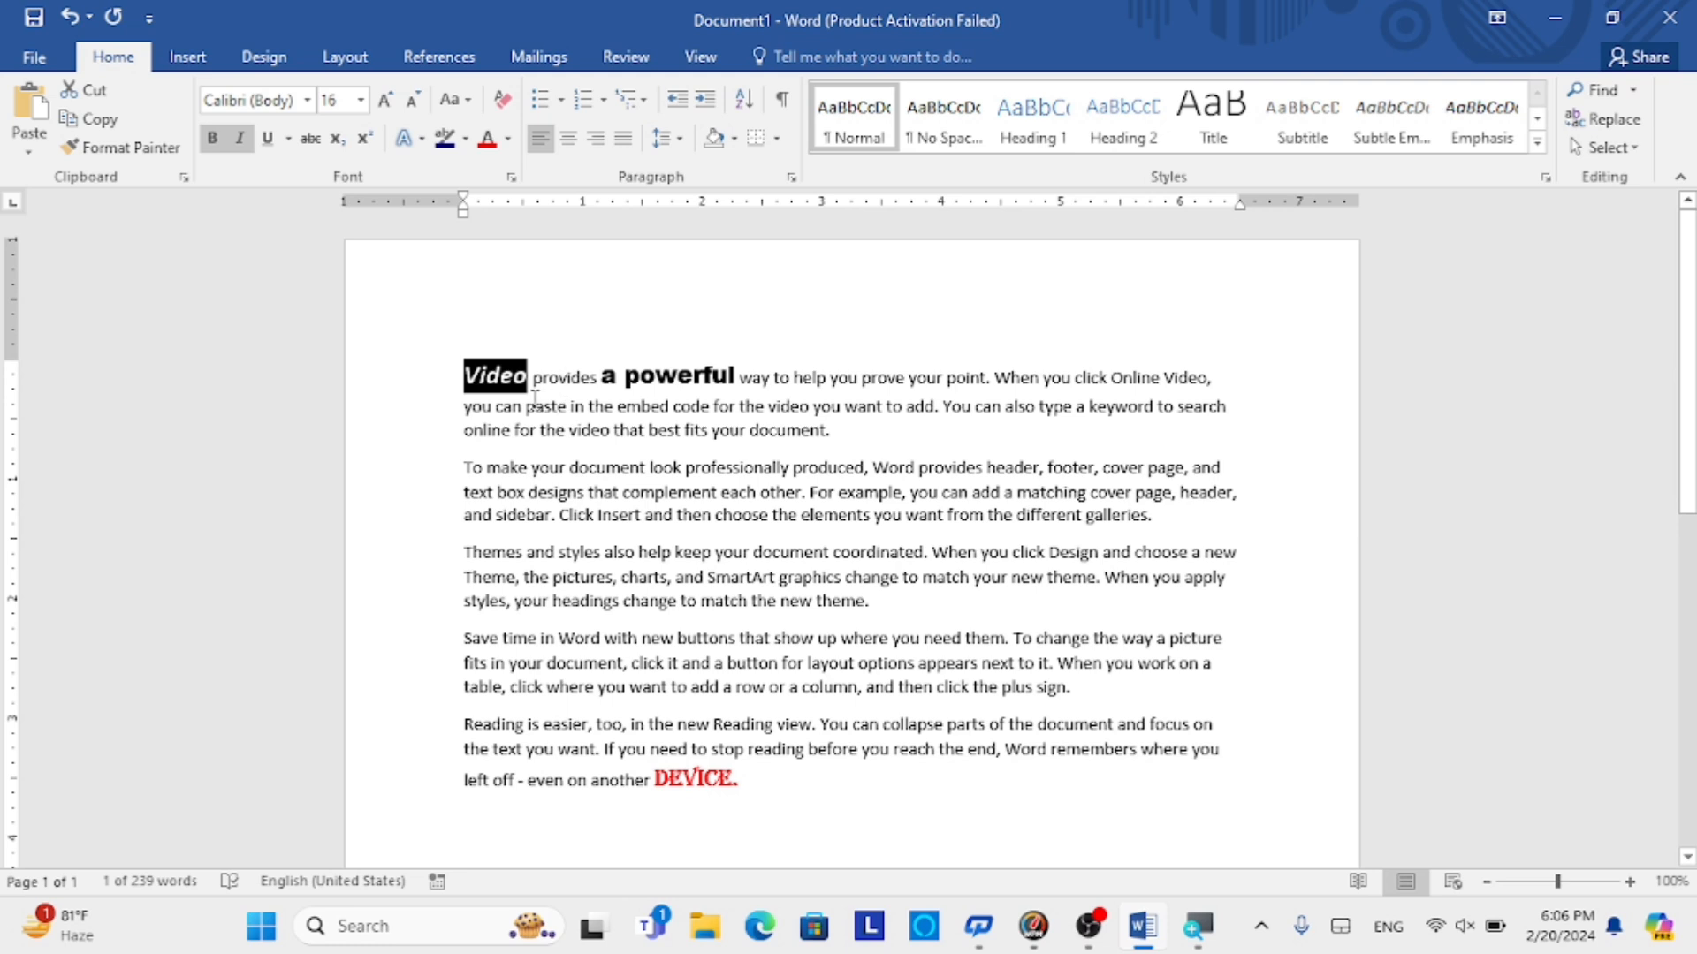
- Remove italic and bold from the word "Video" at the start of the first paragraph
click(243, 147)
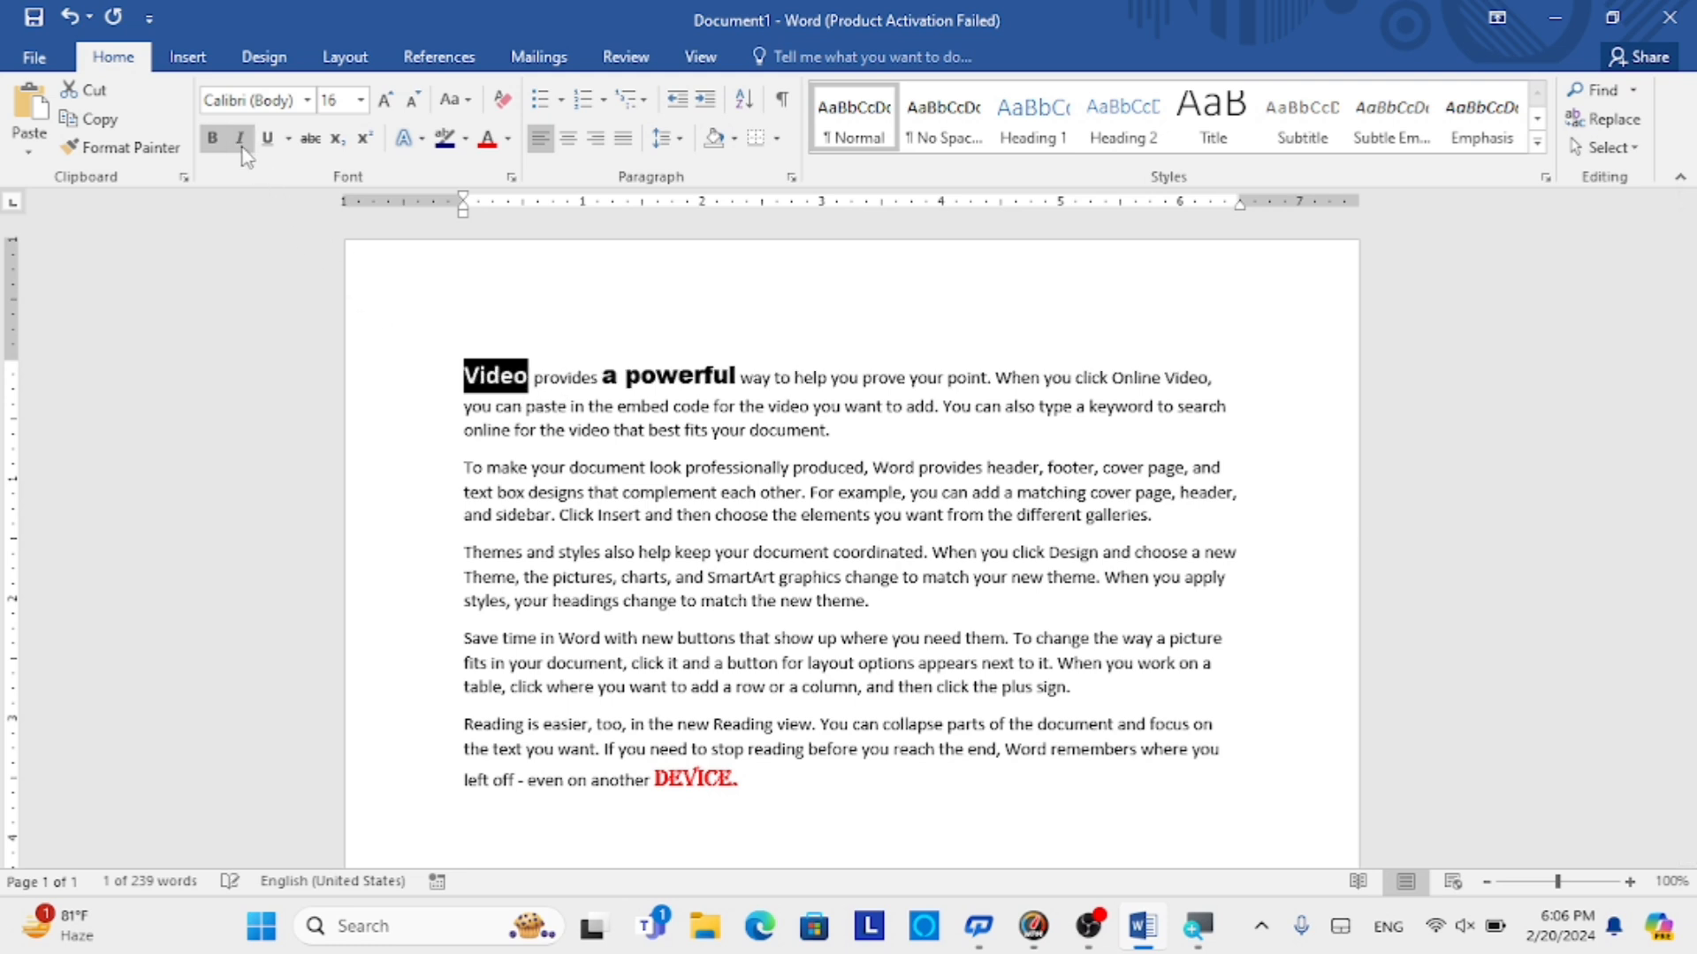
click(212, 139)
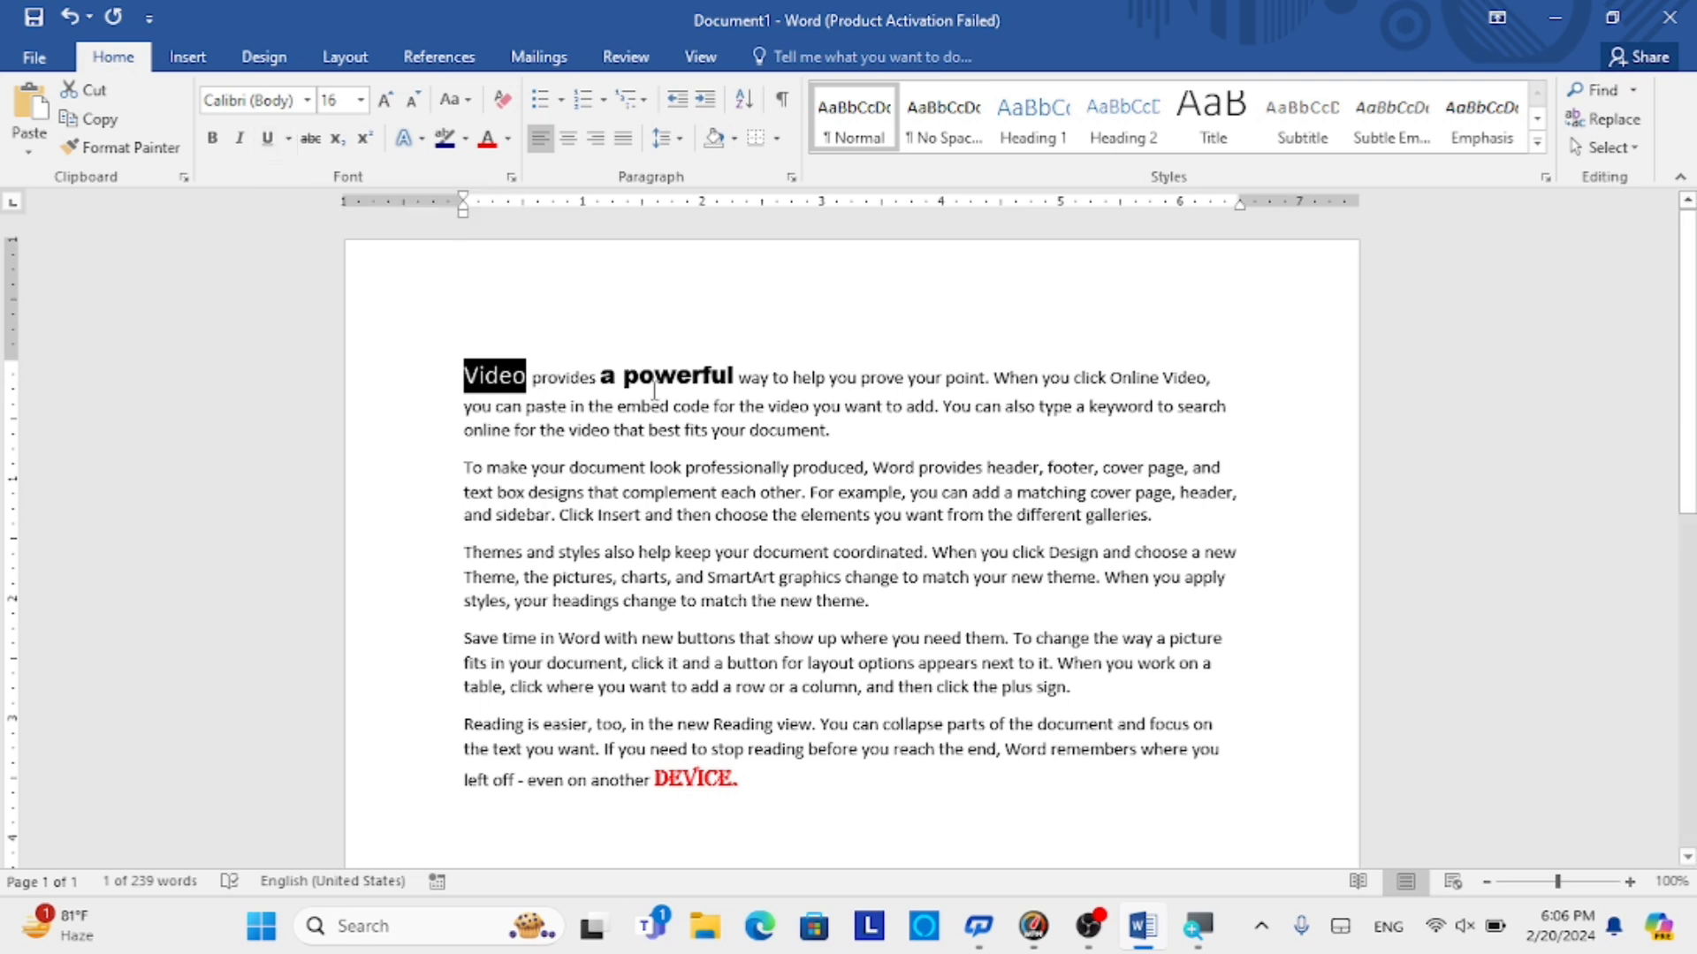
- Underline the words "a powerful" in the first paragraph, and remove the underline again
drag(600, 377, 739, 378)
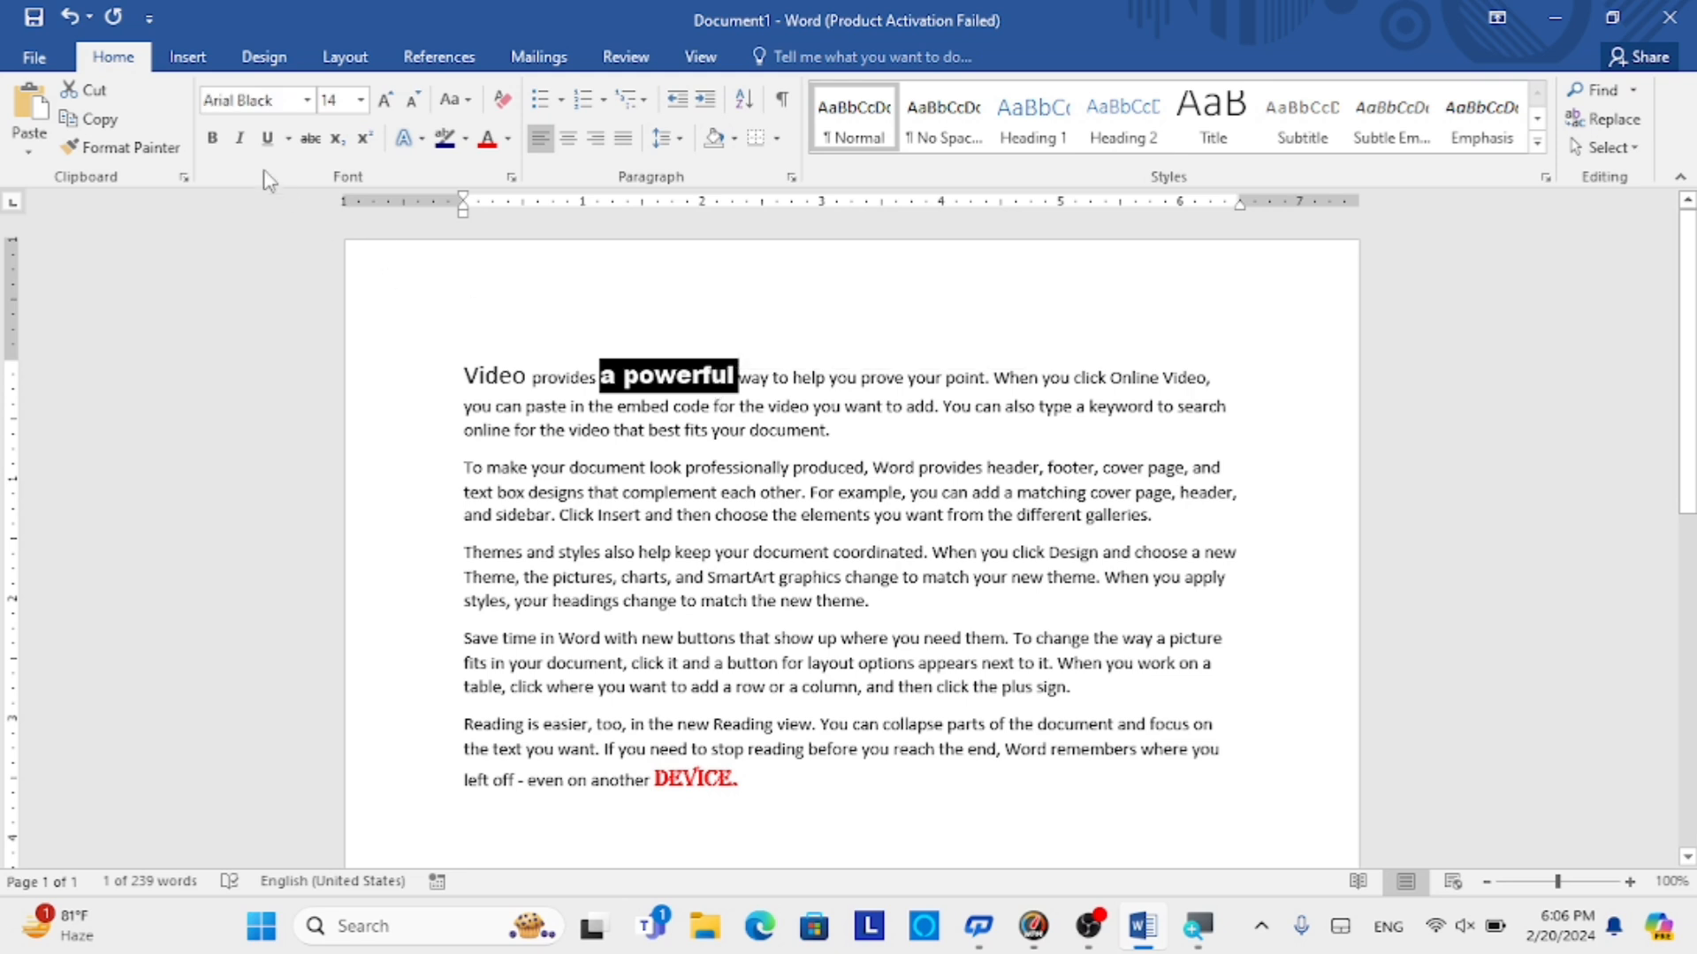
click(267, 138)
click(762, 377)
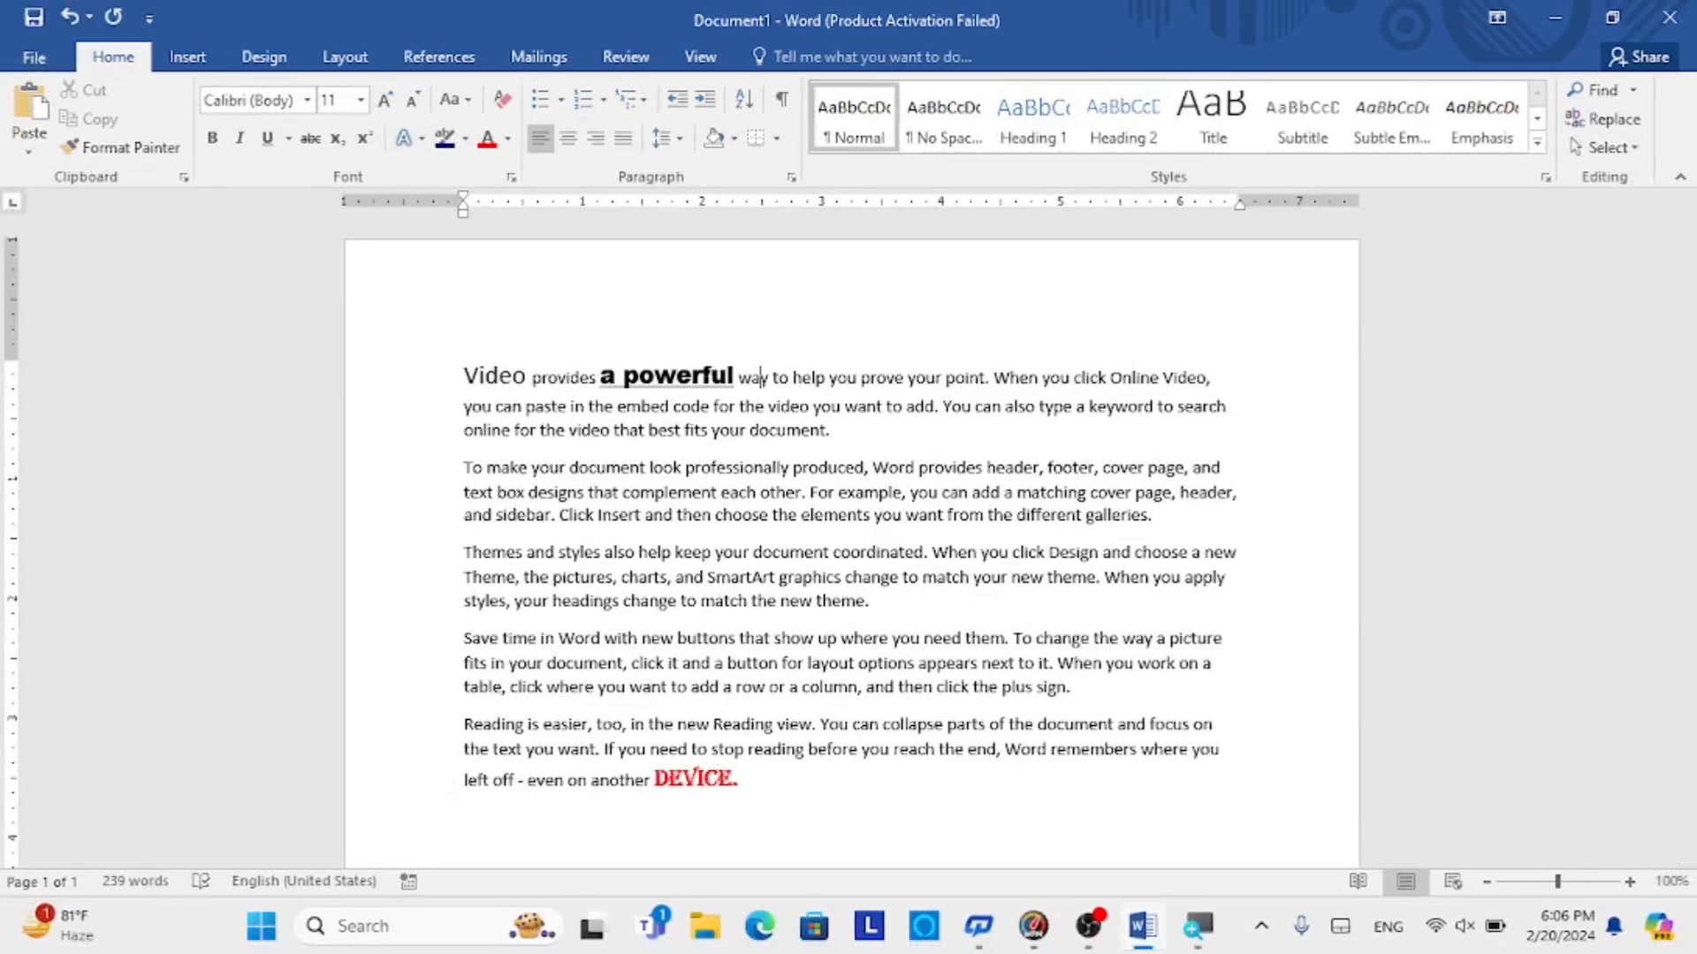
drag(736, 377, 600, 379)
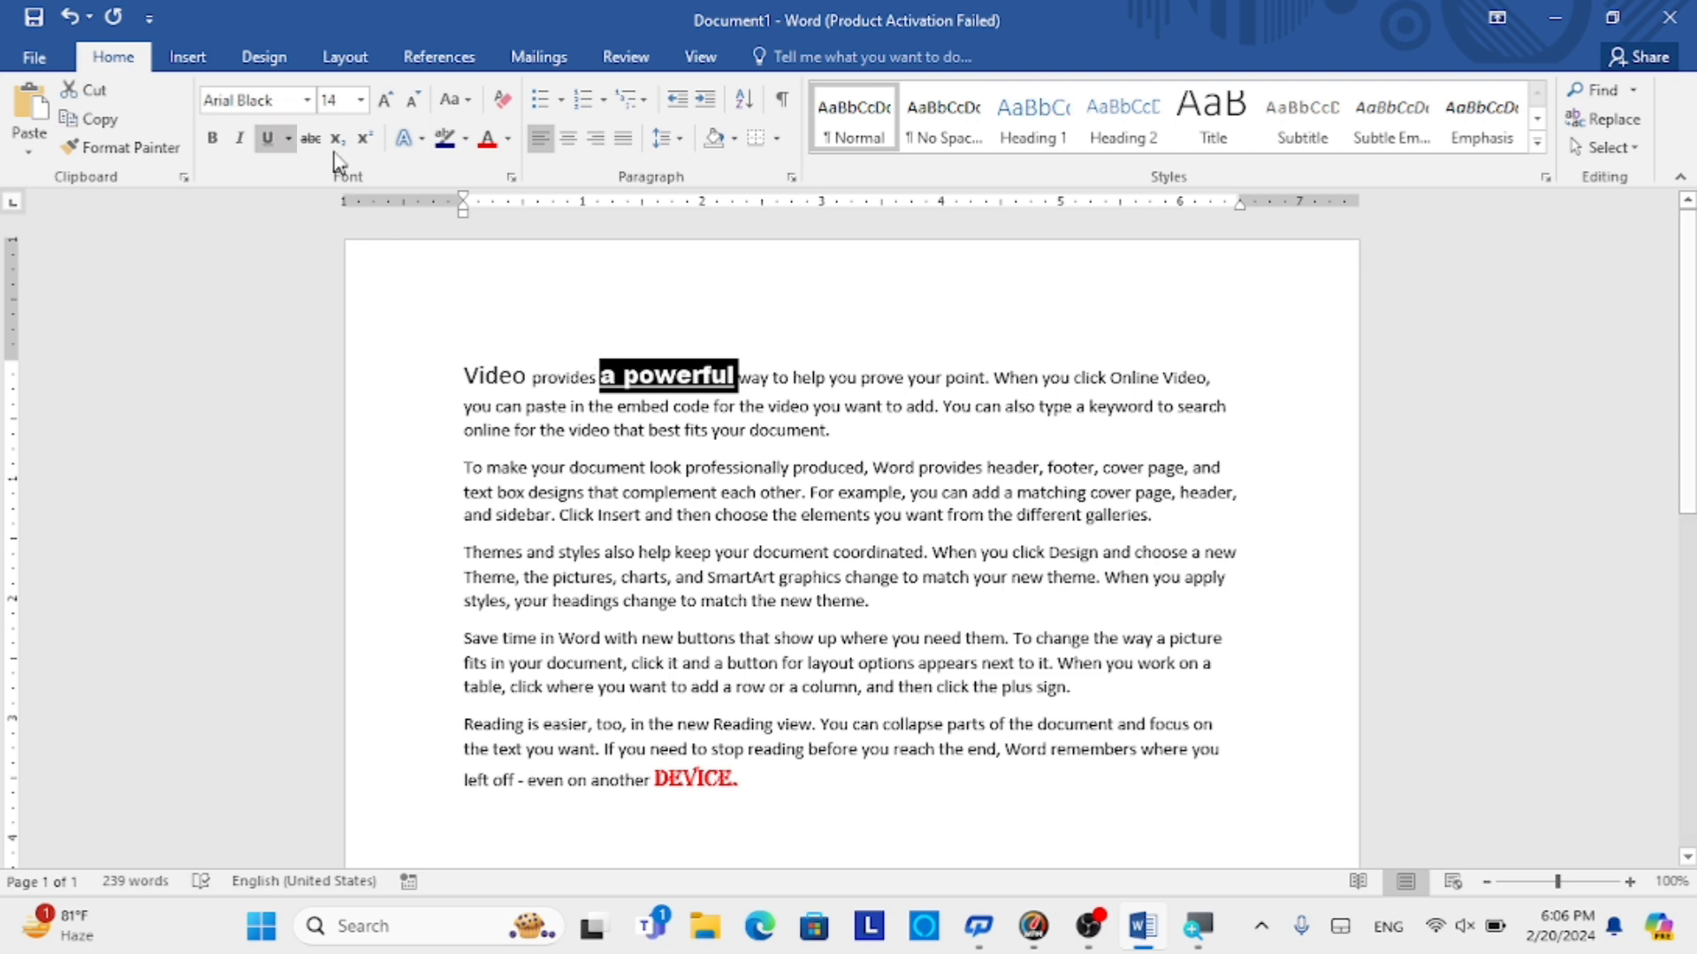
click(266, 138)
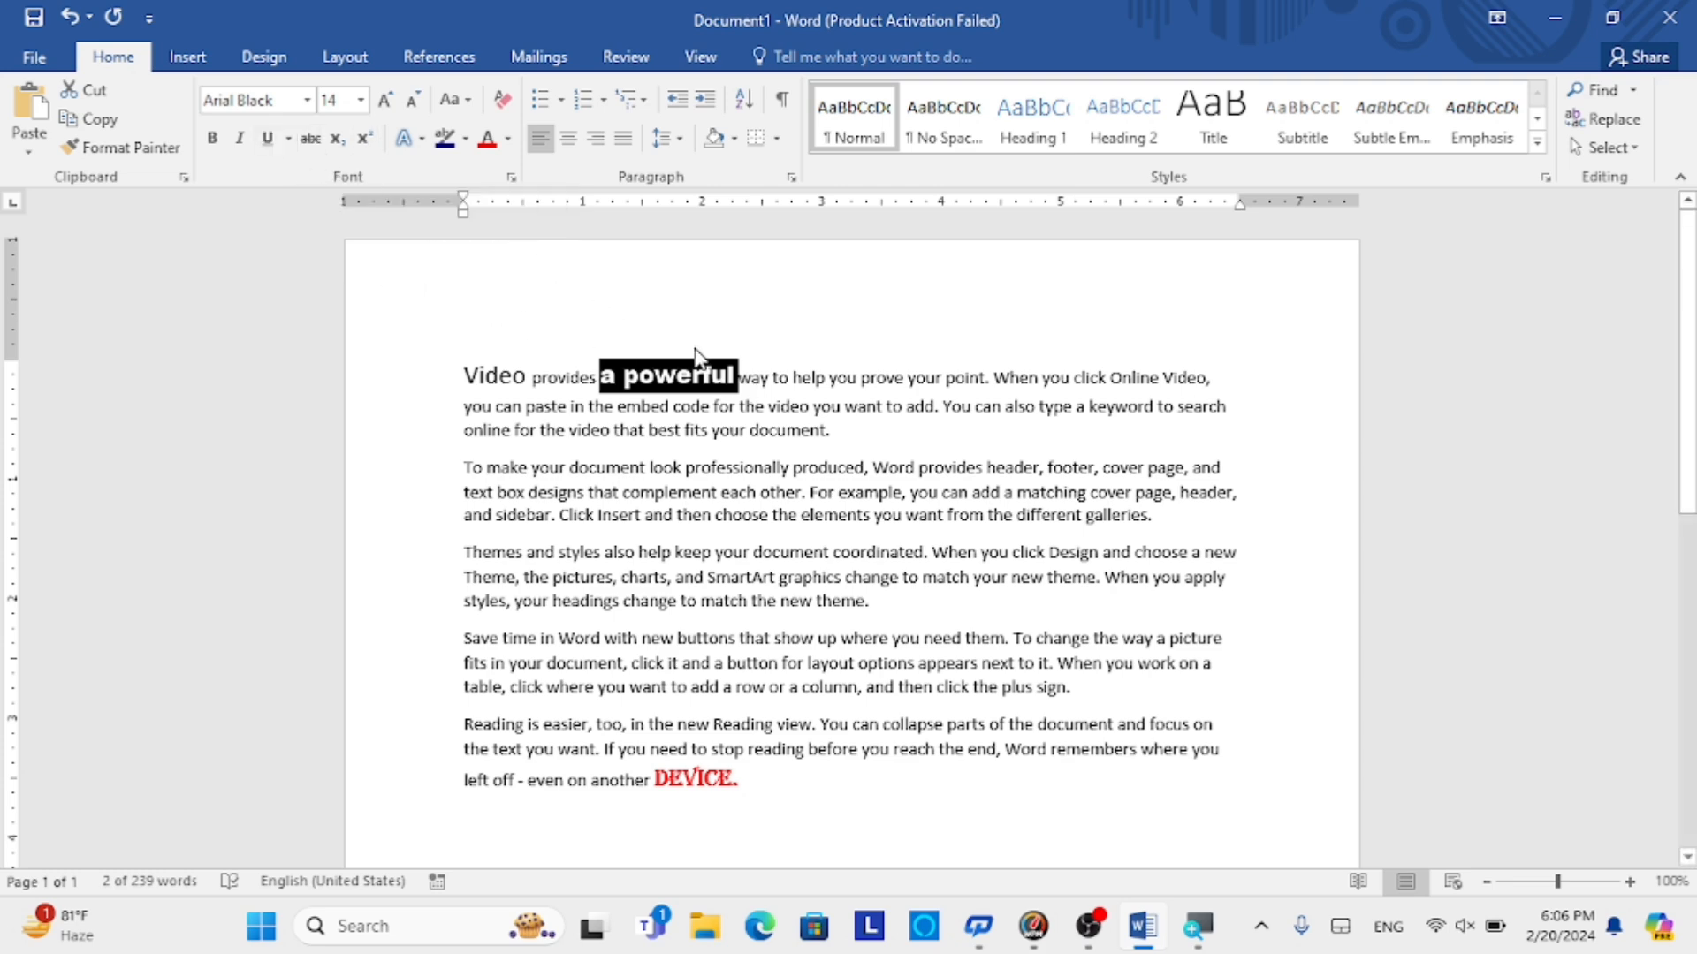
click(761, 377)
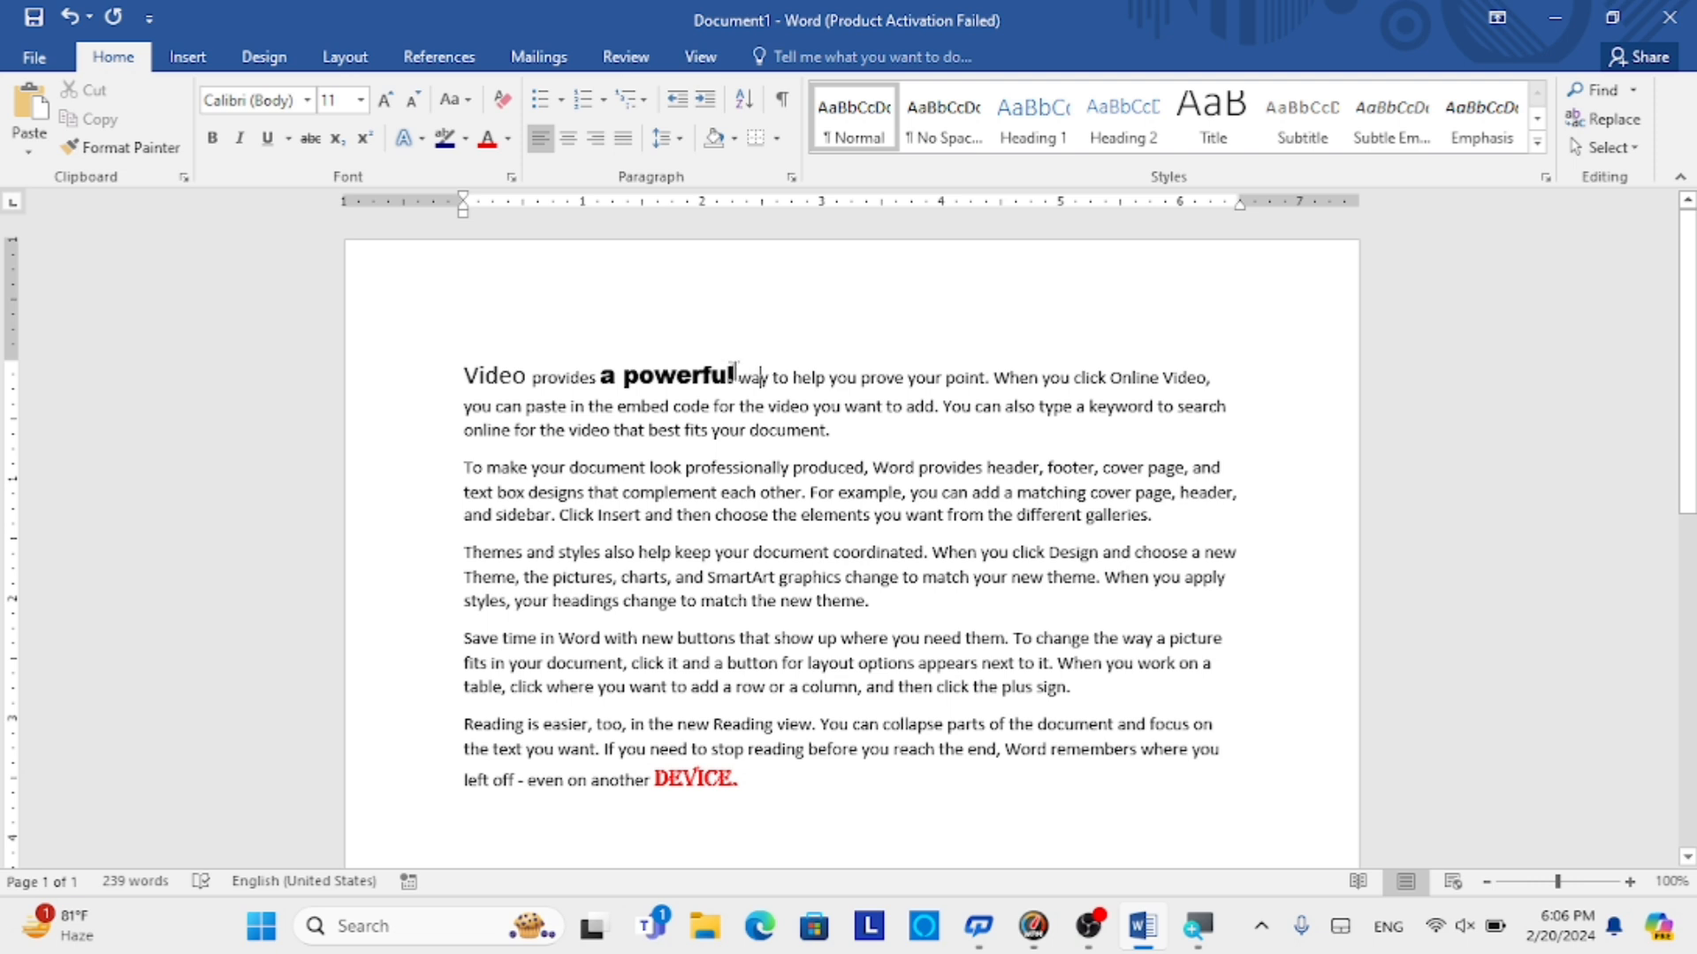
- Apply strikethrough to the words "a powerful" in the first paragraph, and remove it again
drag(737, 375, 599, 376)
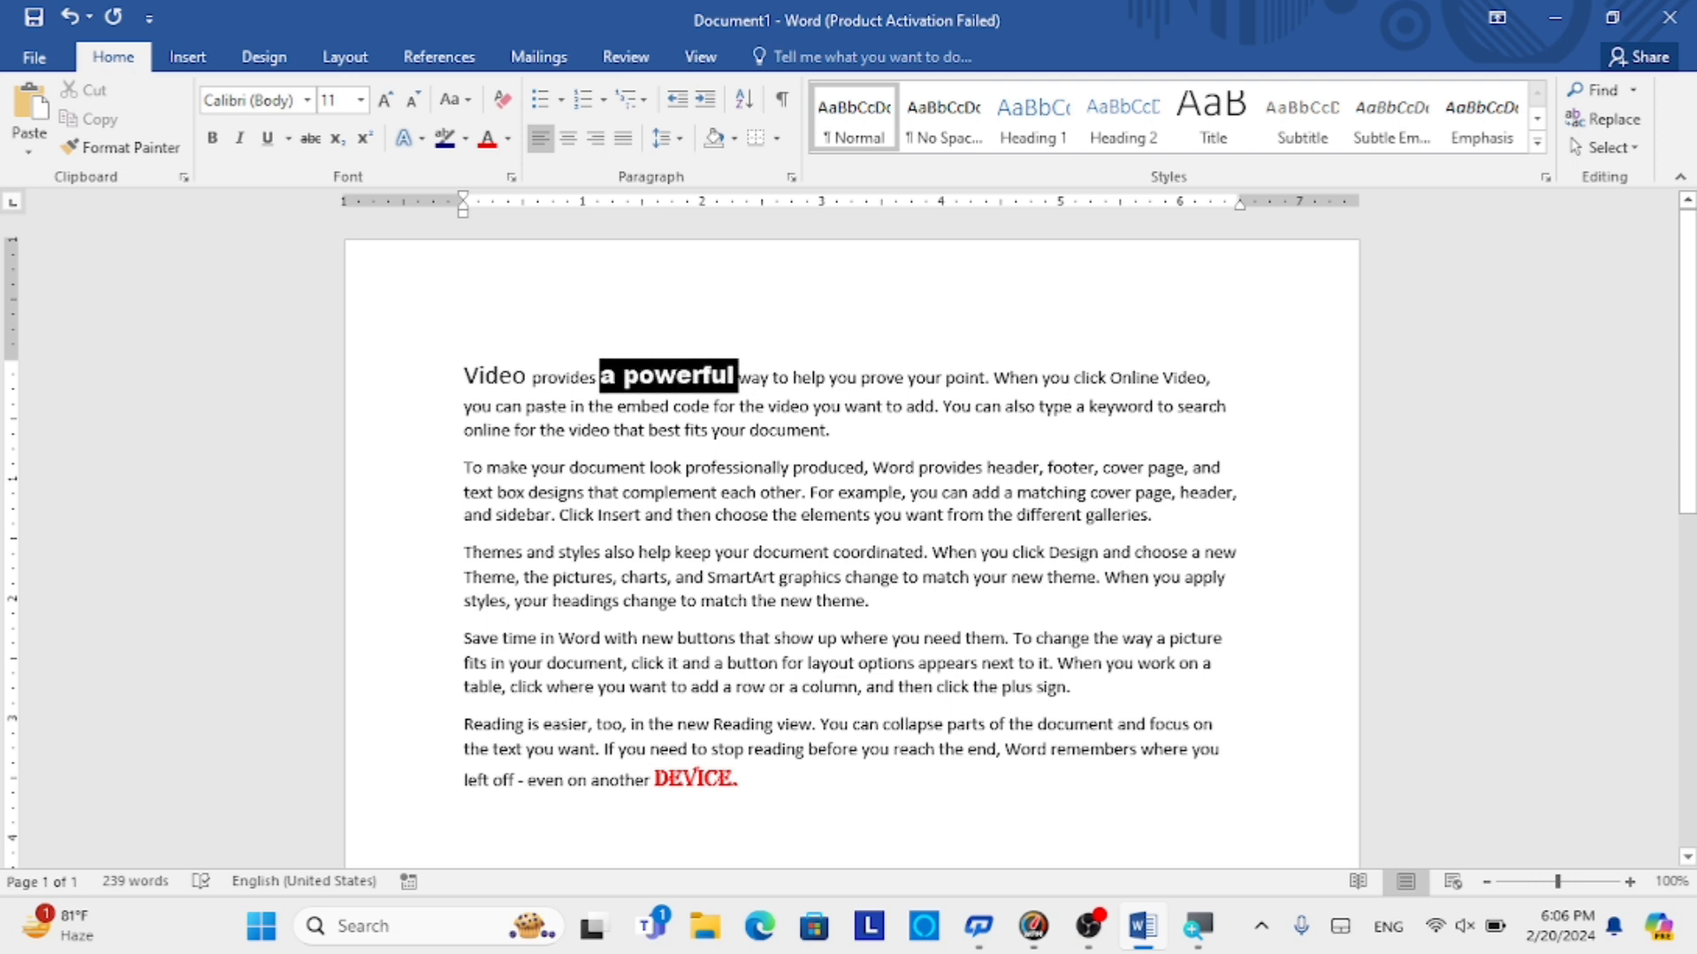
click(309, 140)
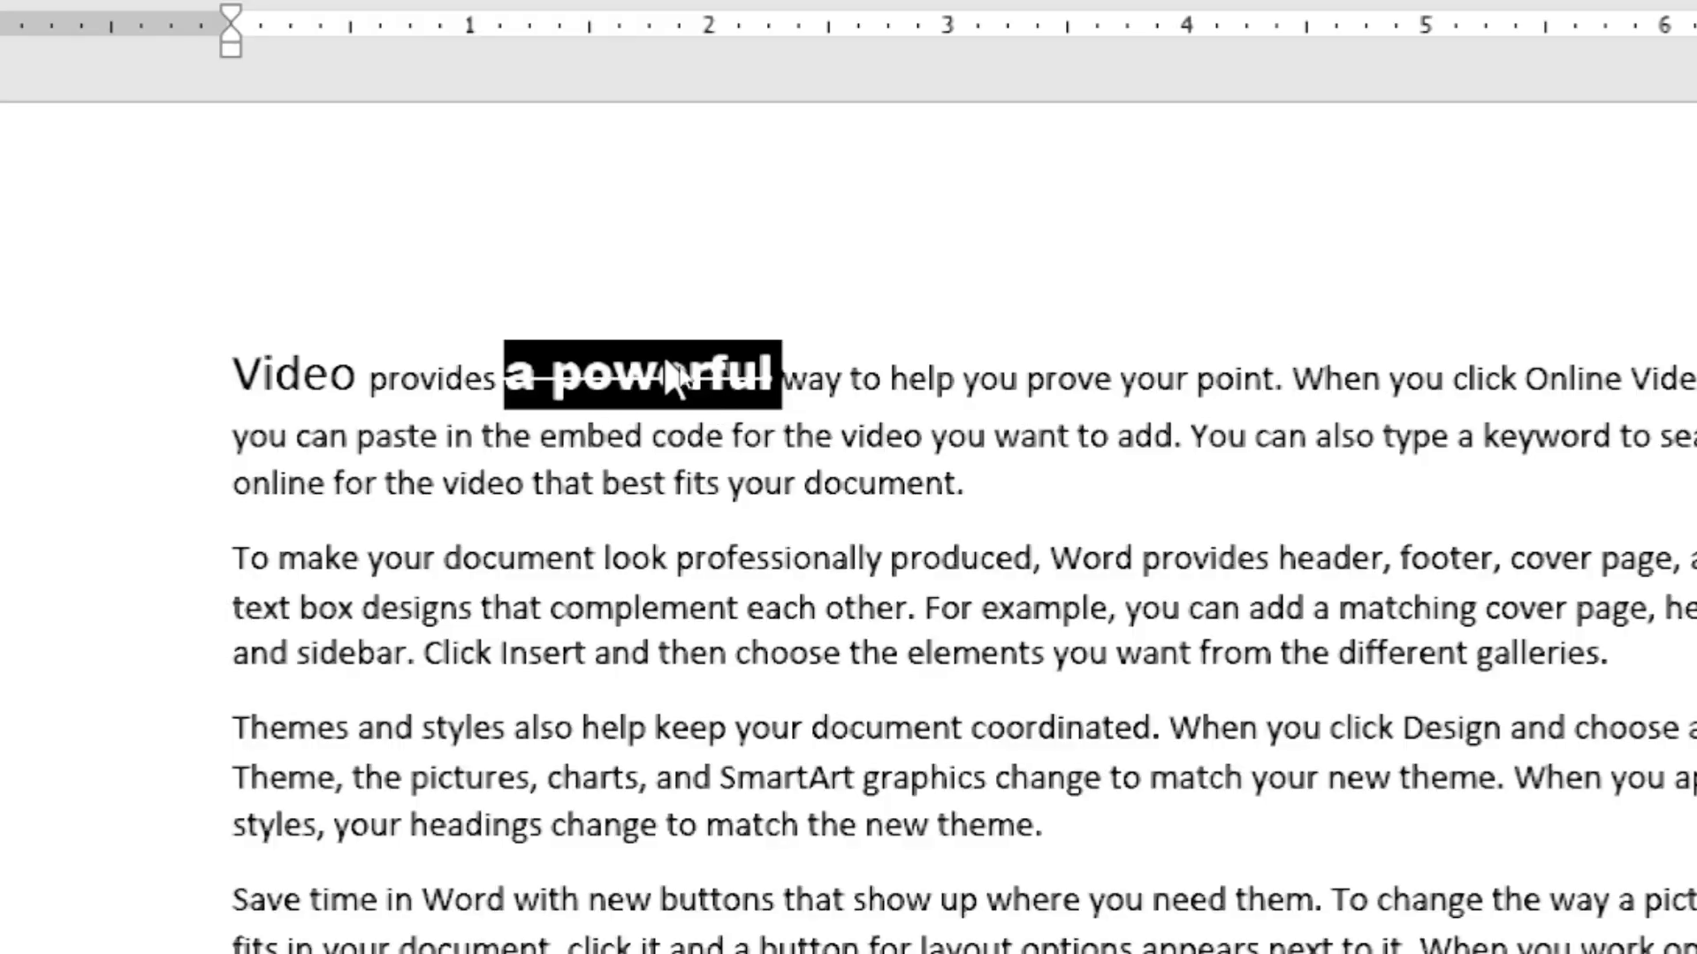
click(669, 380)
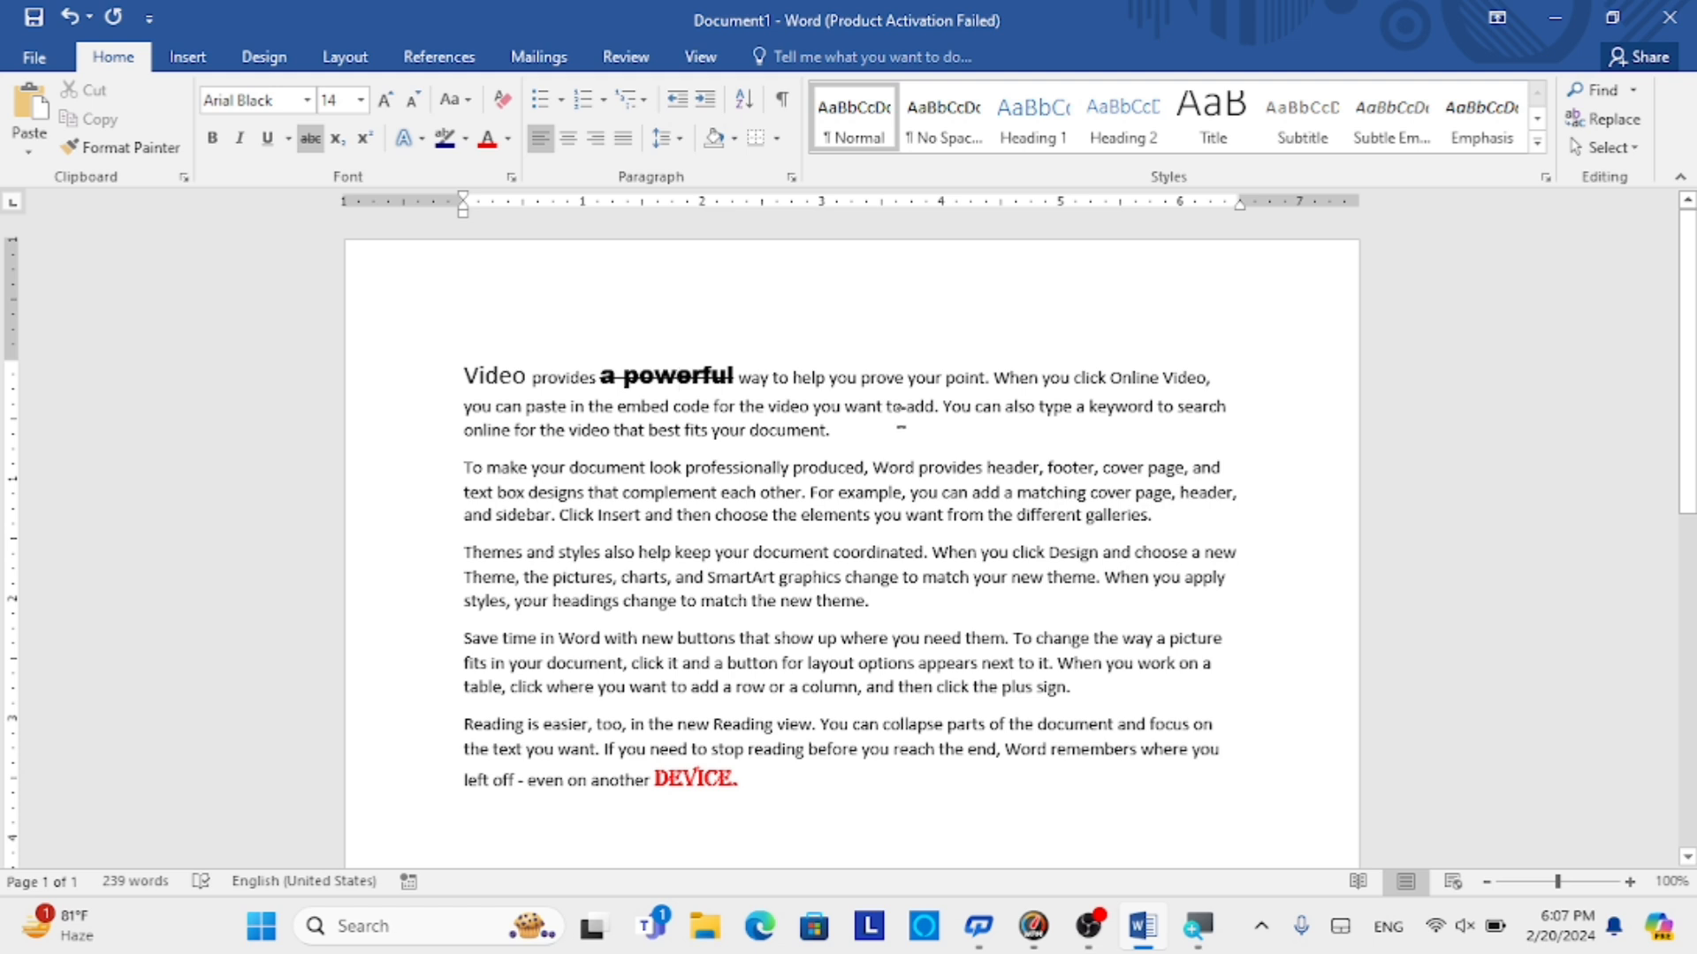
drag(737, 378, 601, 379)
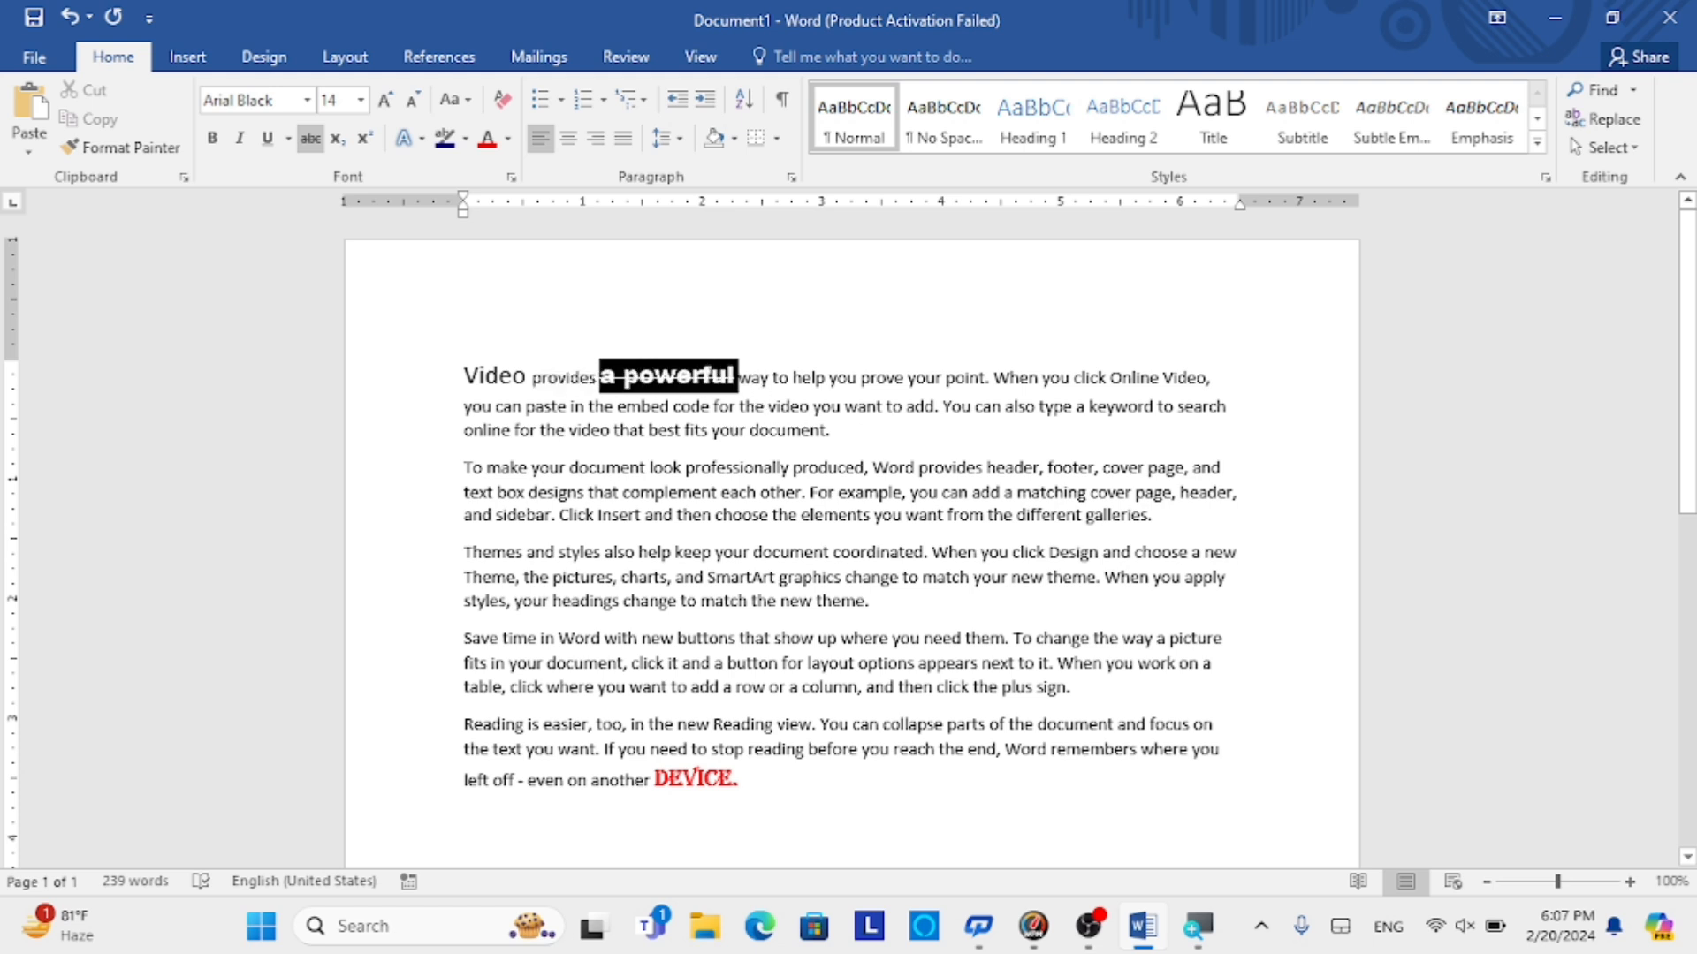
click(310, 138)
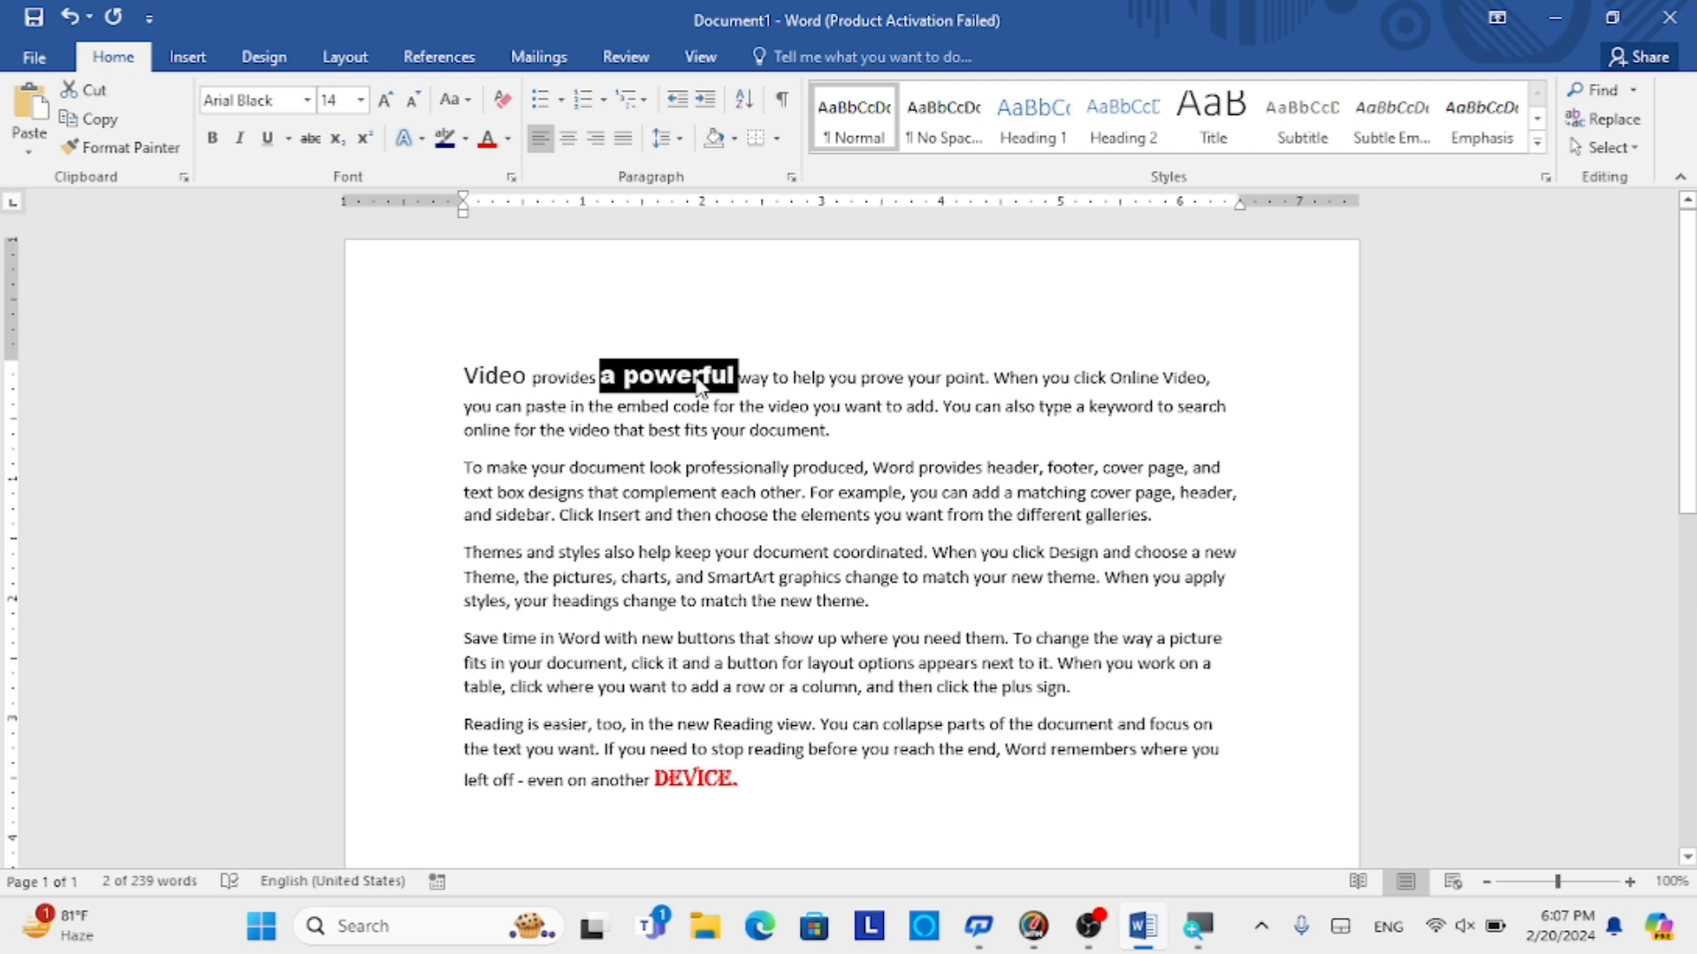
click(762, 380)
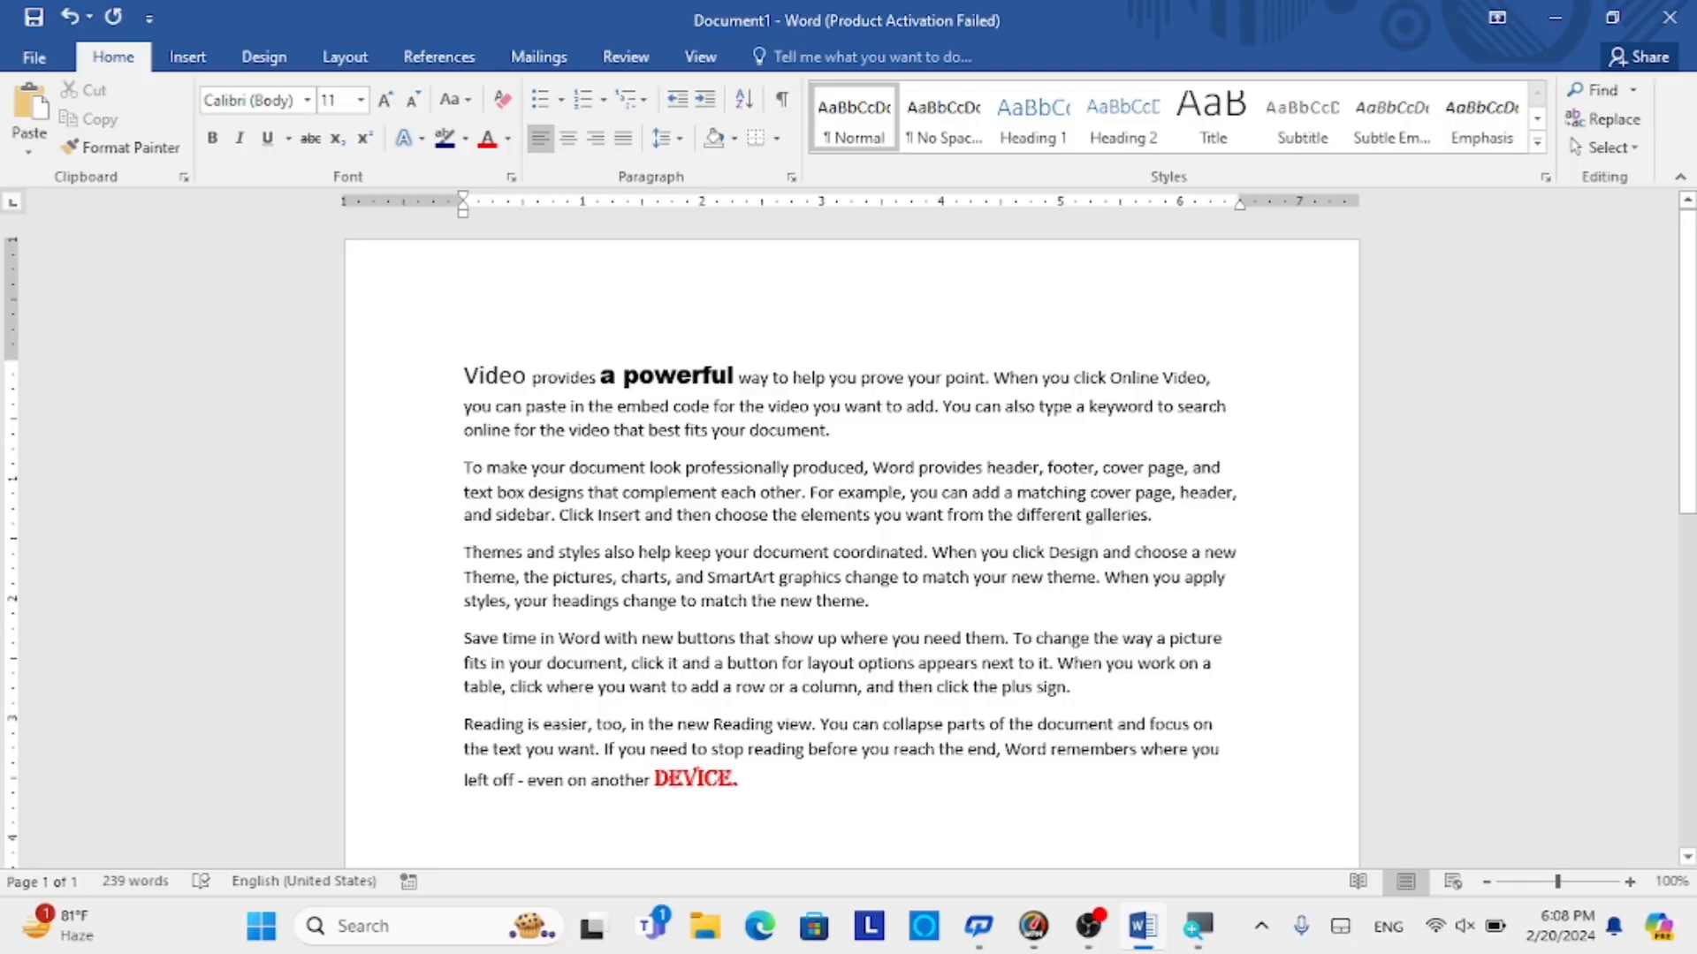
- Add several empty lines below the last paragraph and enter the text "H2O" there
key(Return)
key(Return)
key(Return)
key(Return)
key(Return)
key(Return)
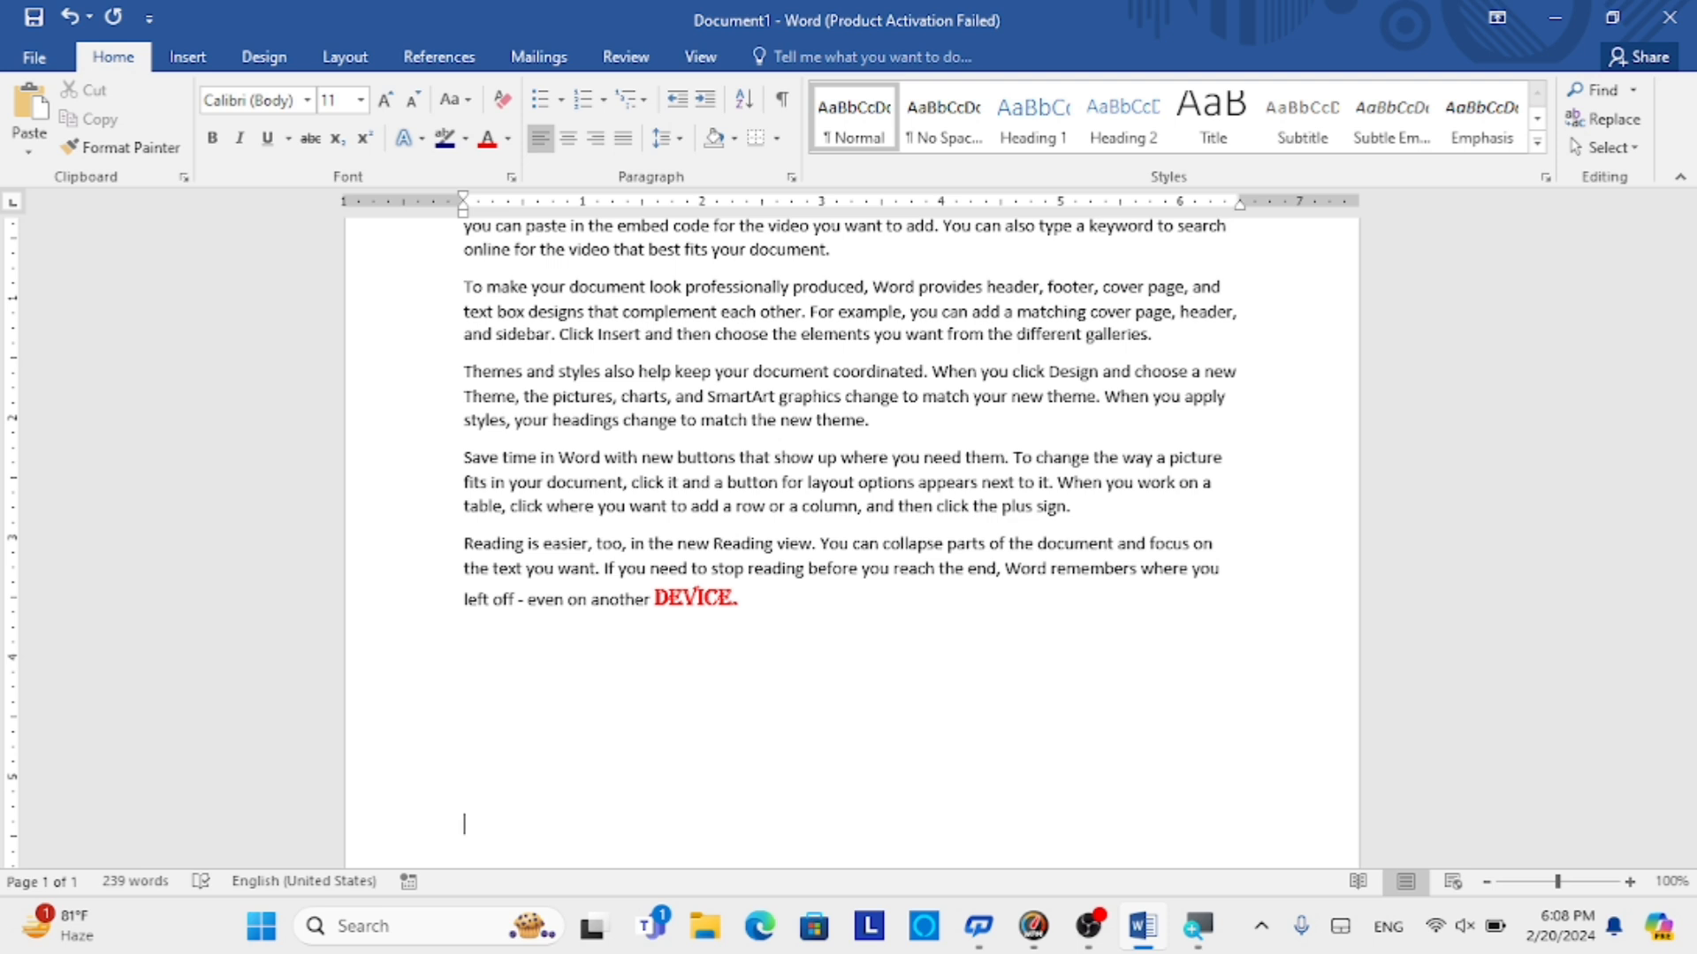
key(Caps_Lock)
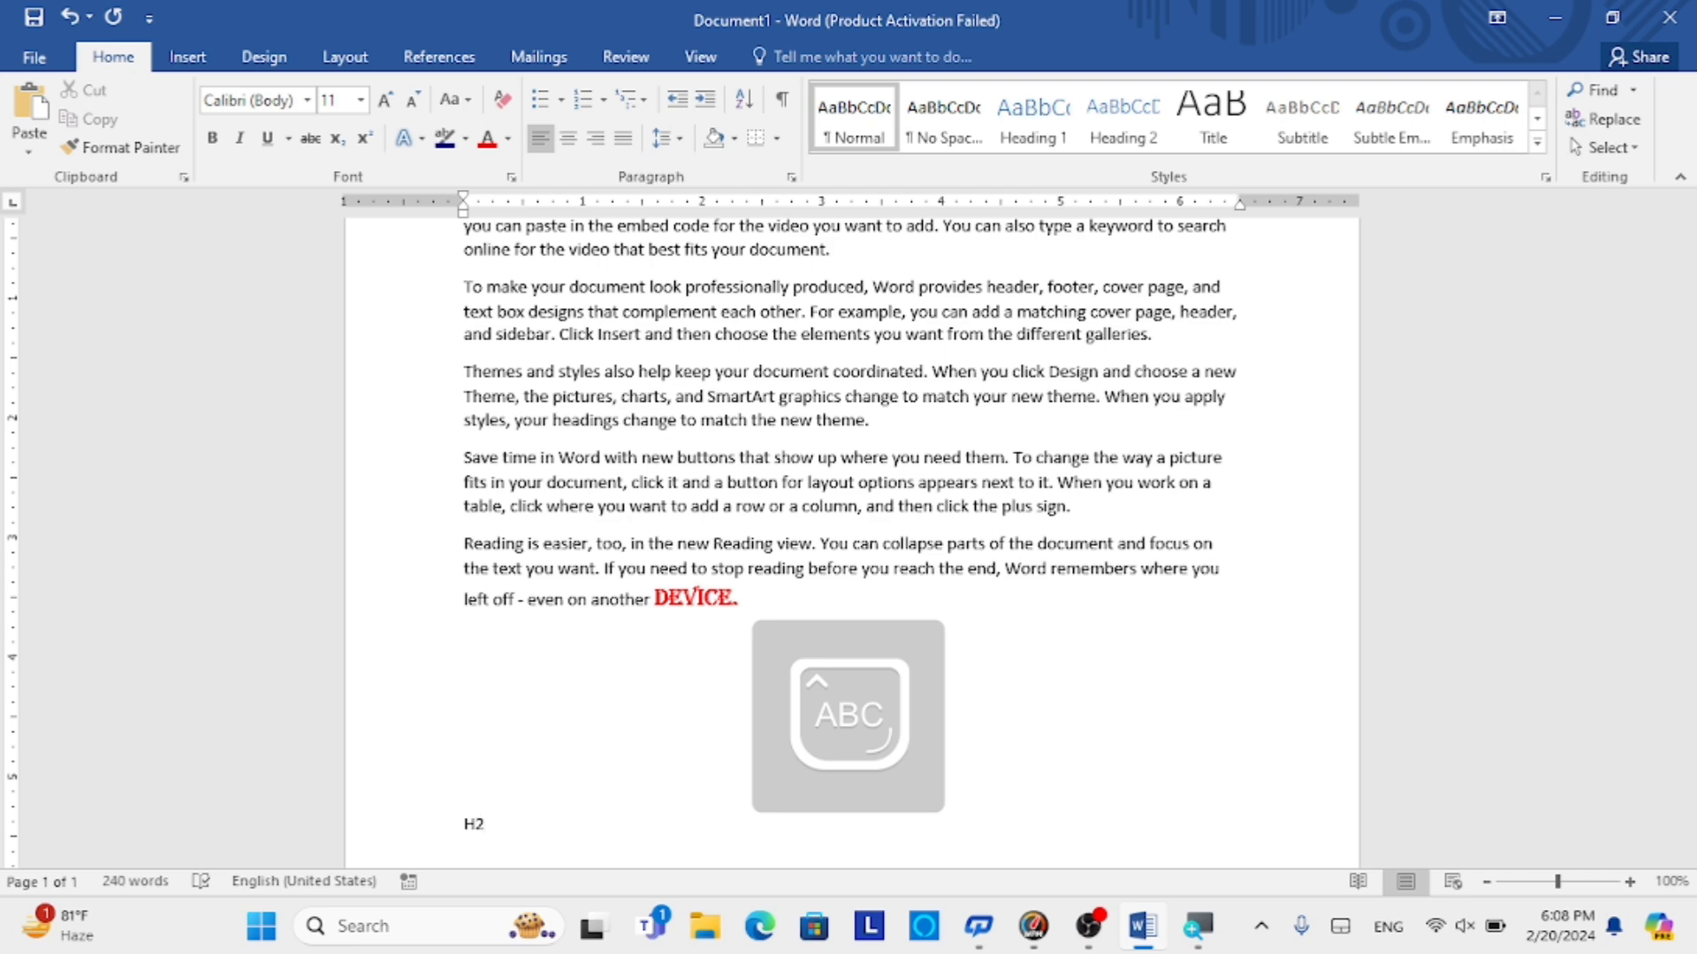
text(O)
key(ctrl+a)
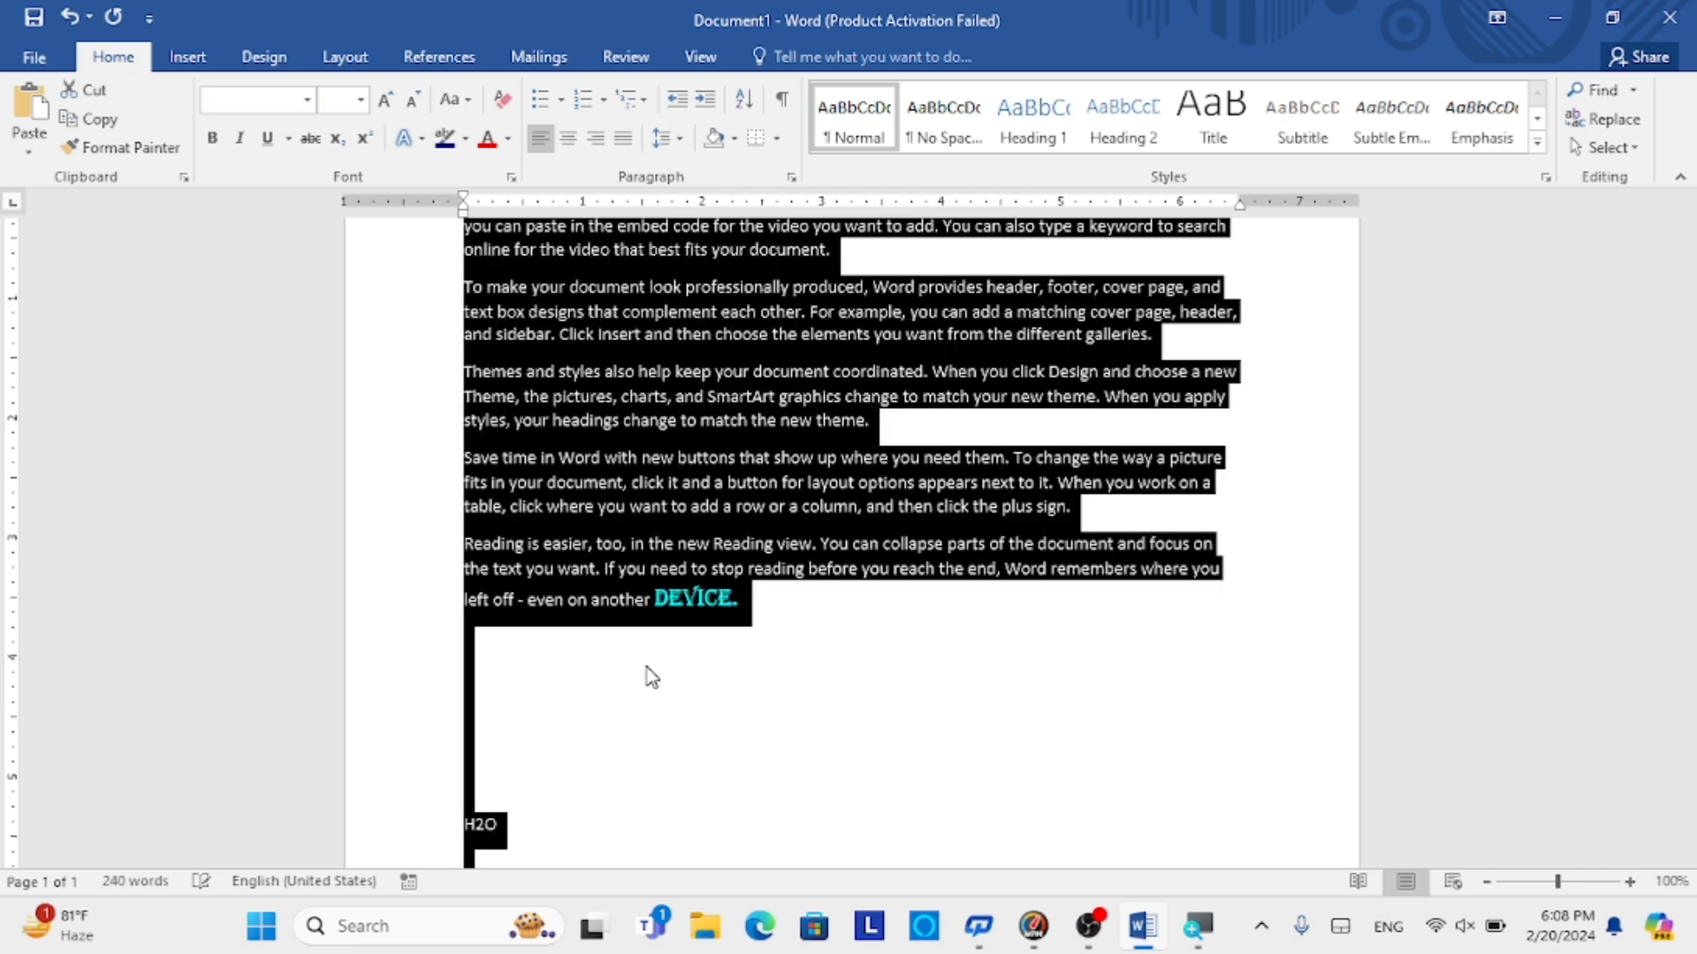
key(ctrl+s)
click(50, 50)
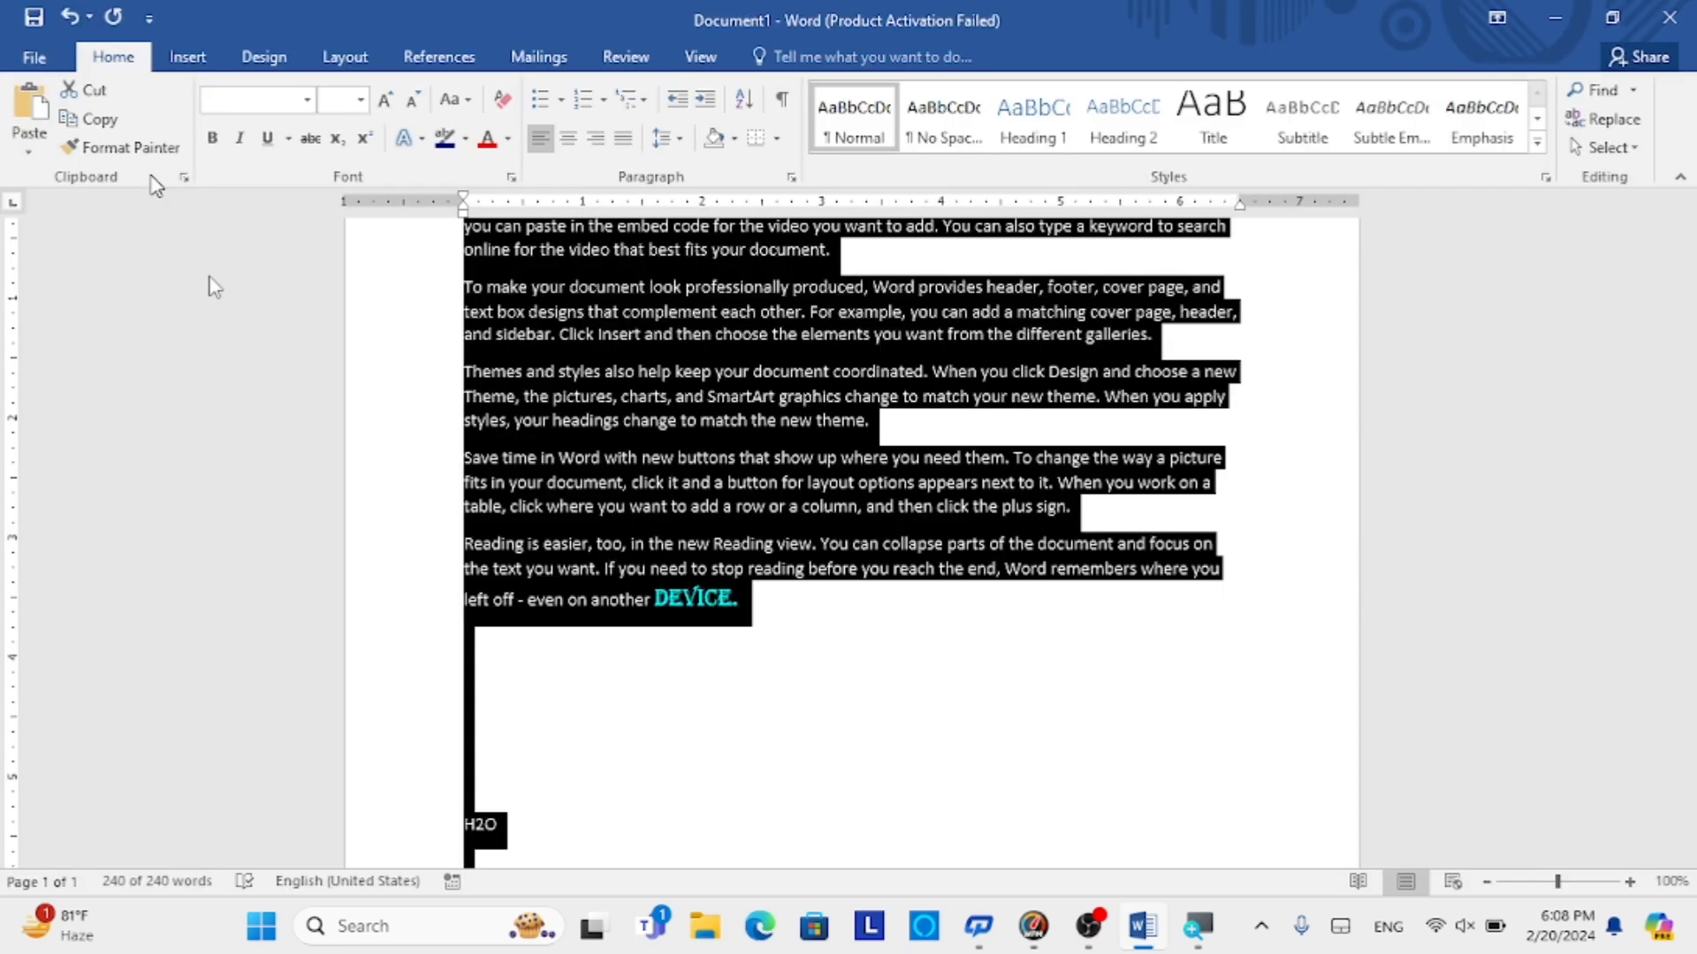
- Enlarge the text "H2O" below the last paragraph to 24 pt
click(523, 808)
click(454, 833)
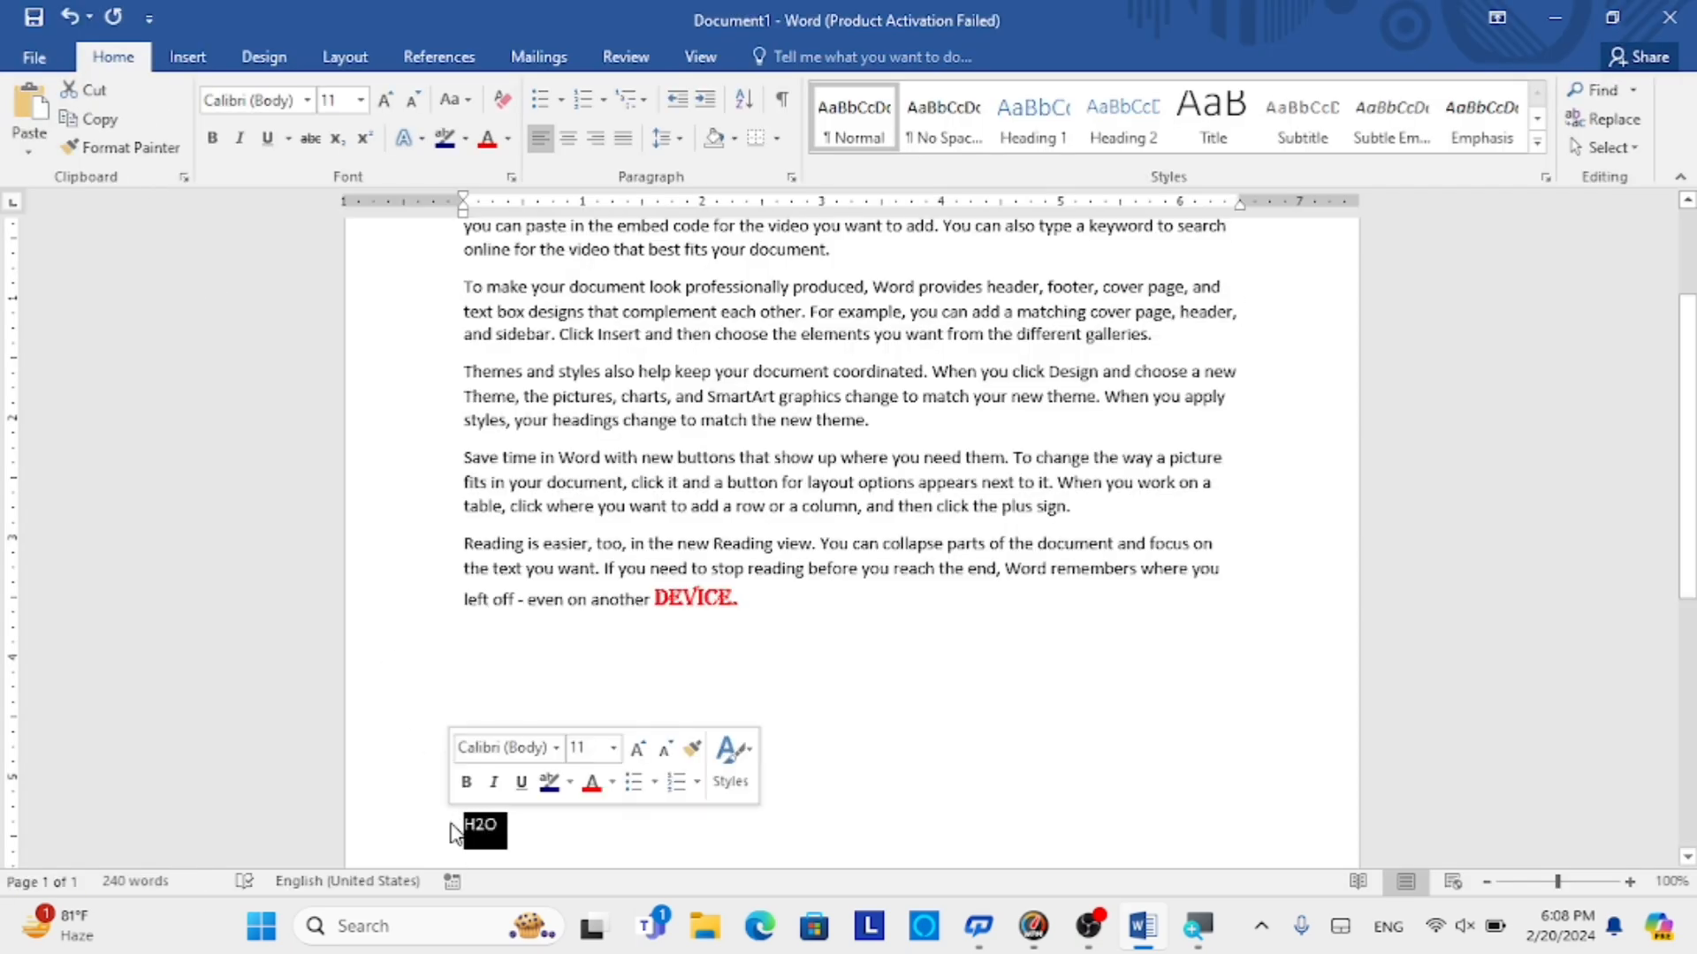
text(>>>)
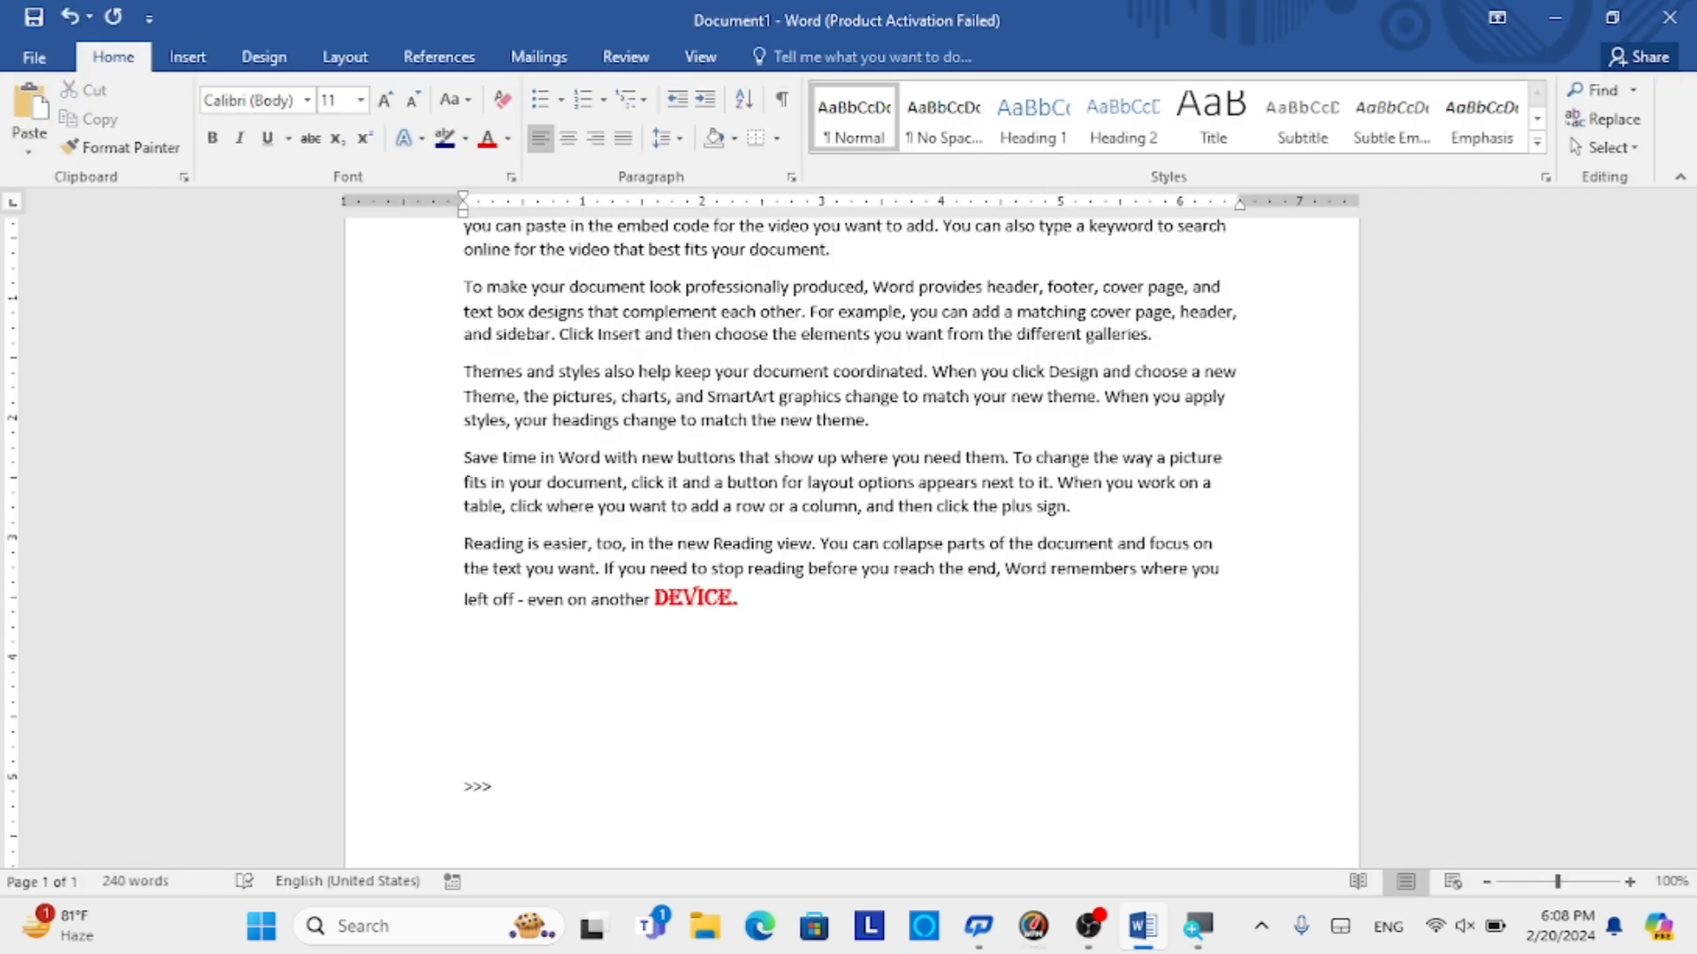
key(ctrl+z)
key(ctrl+z)
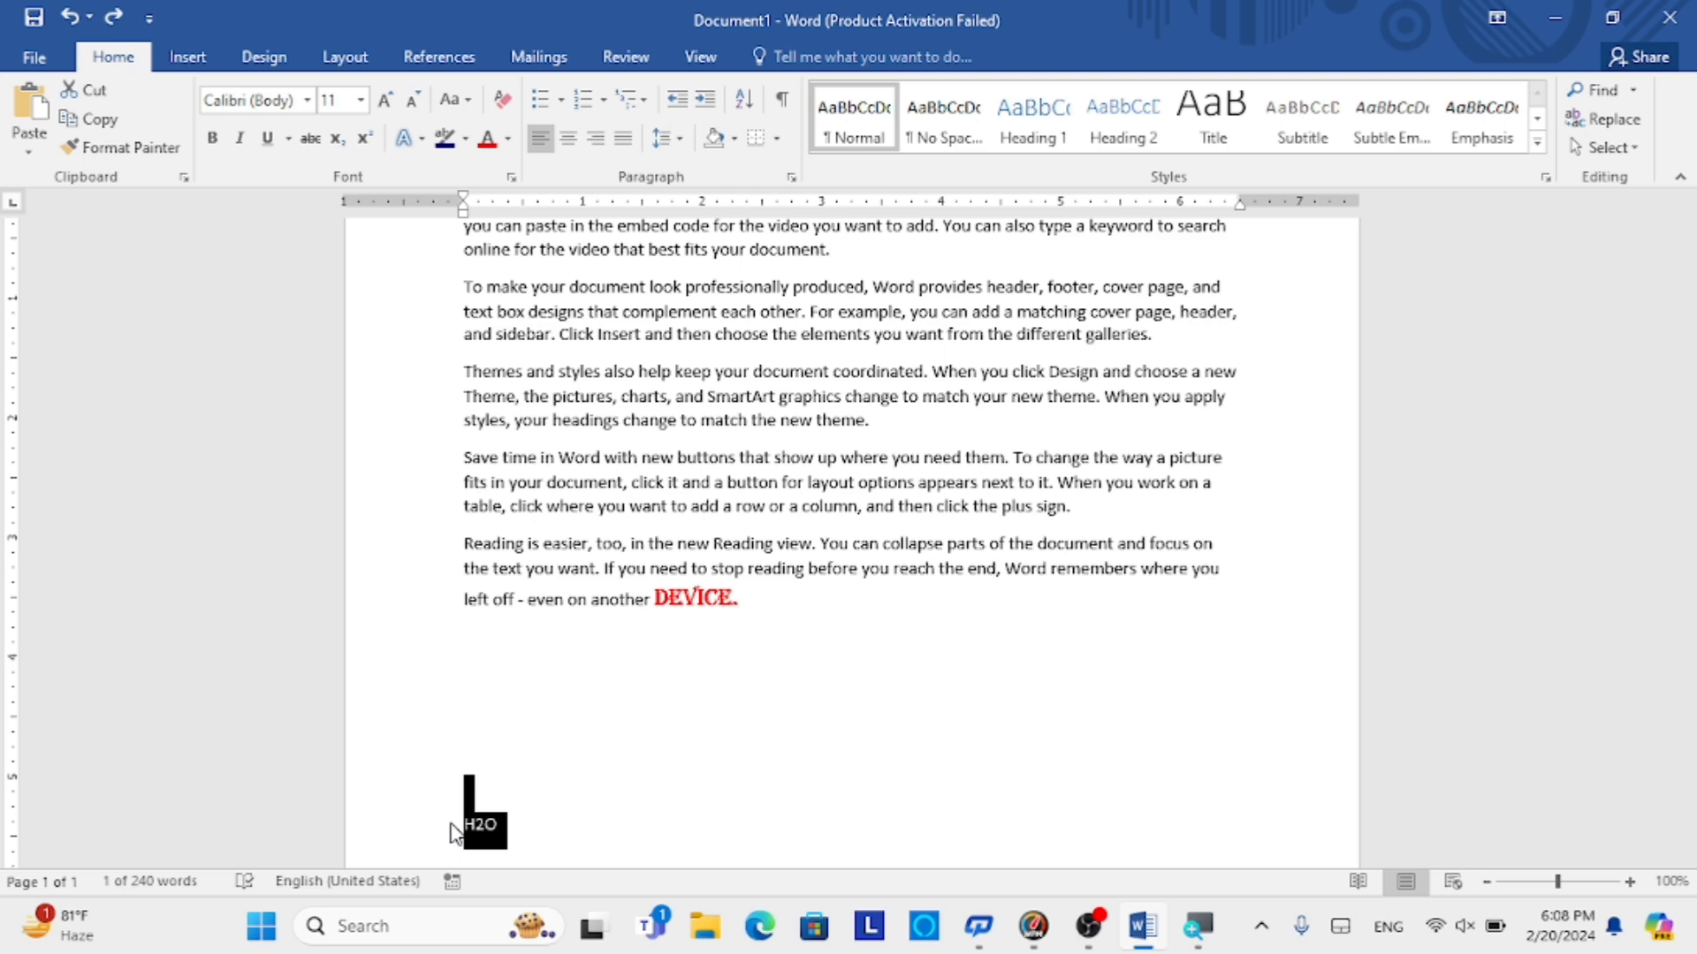
key(ctrl+shift+period)
key(ctrl+shift+period)
key(ctrl+shift+period)
key(ctrl+shift+period)
key(ctrl+shift+period)
key(ctrl+shift+period)
key(ctrl+shift+period)
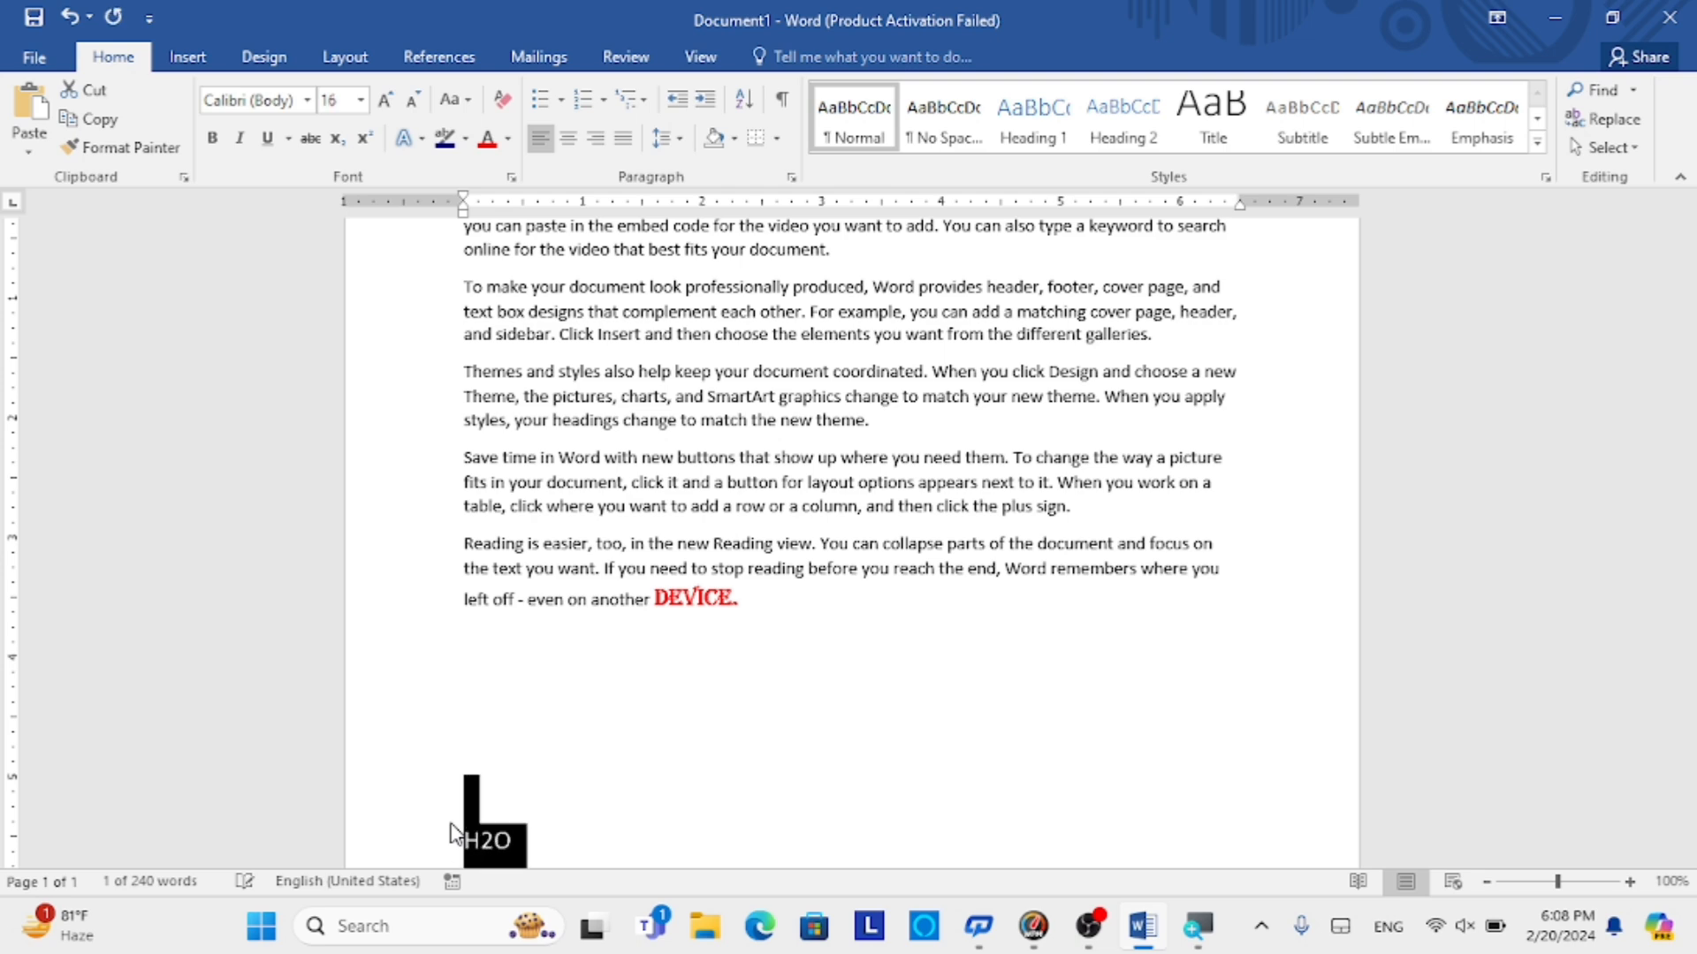
scroll(482, 720, down, 4)
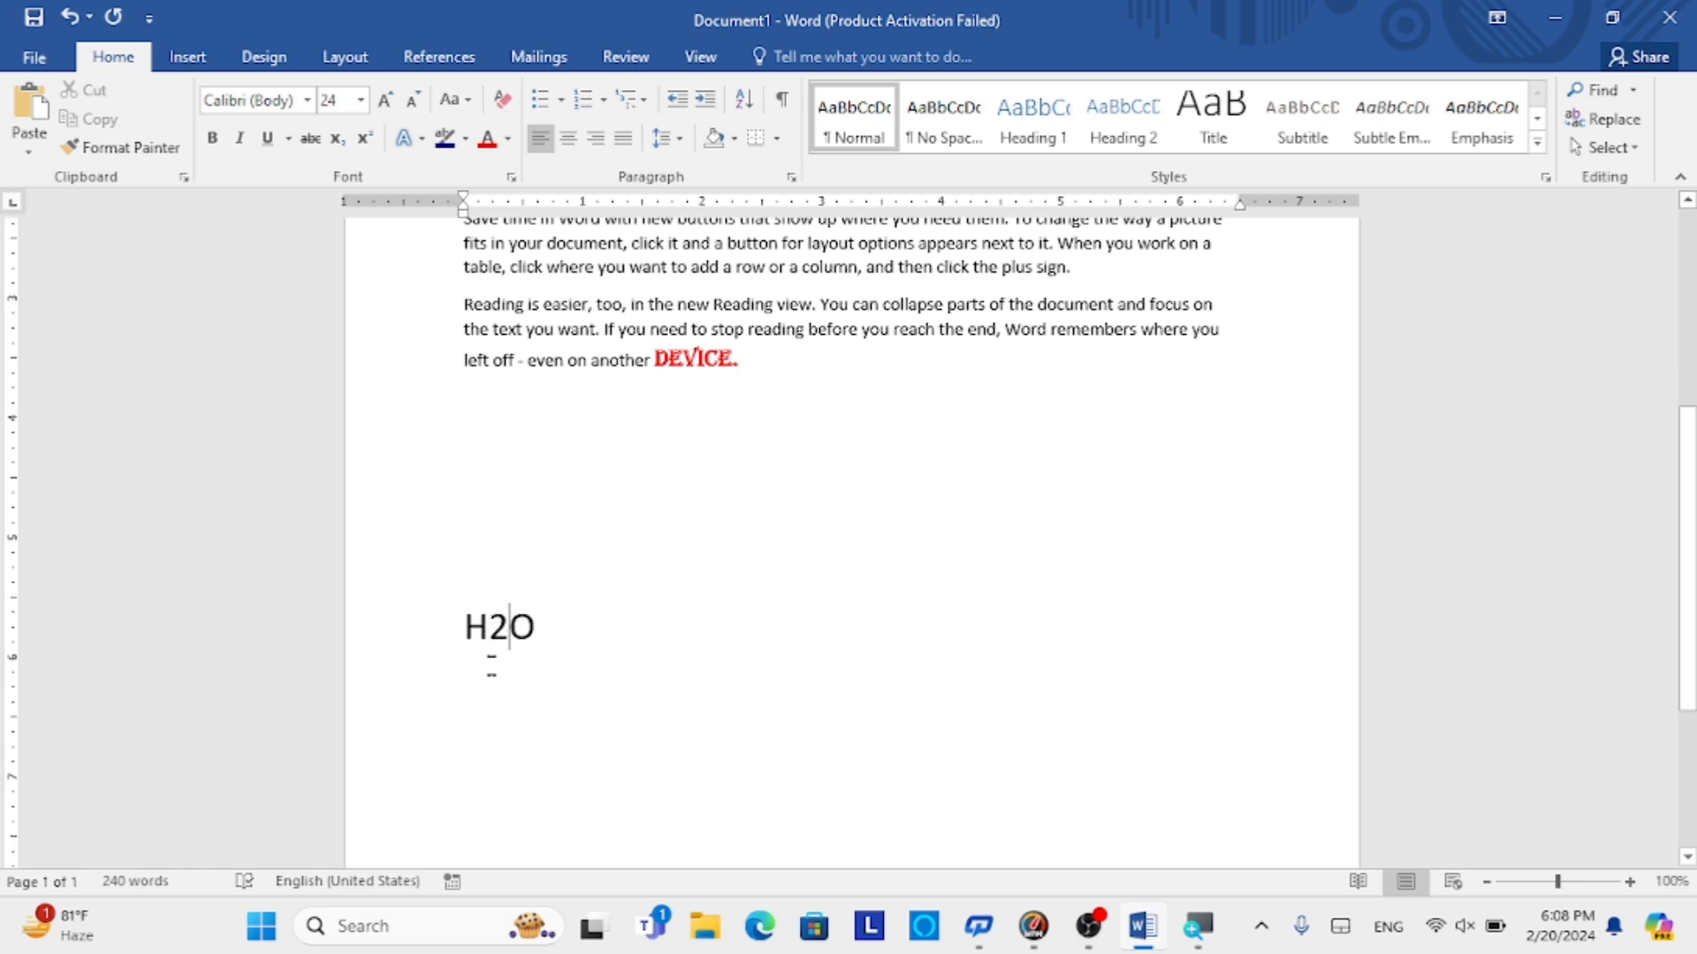
- Make the "2" in "H2O" subscript and enlarge the whole formula to 48 pt
drag(503, 649, 492, 645)
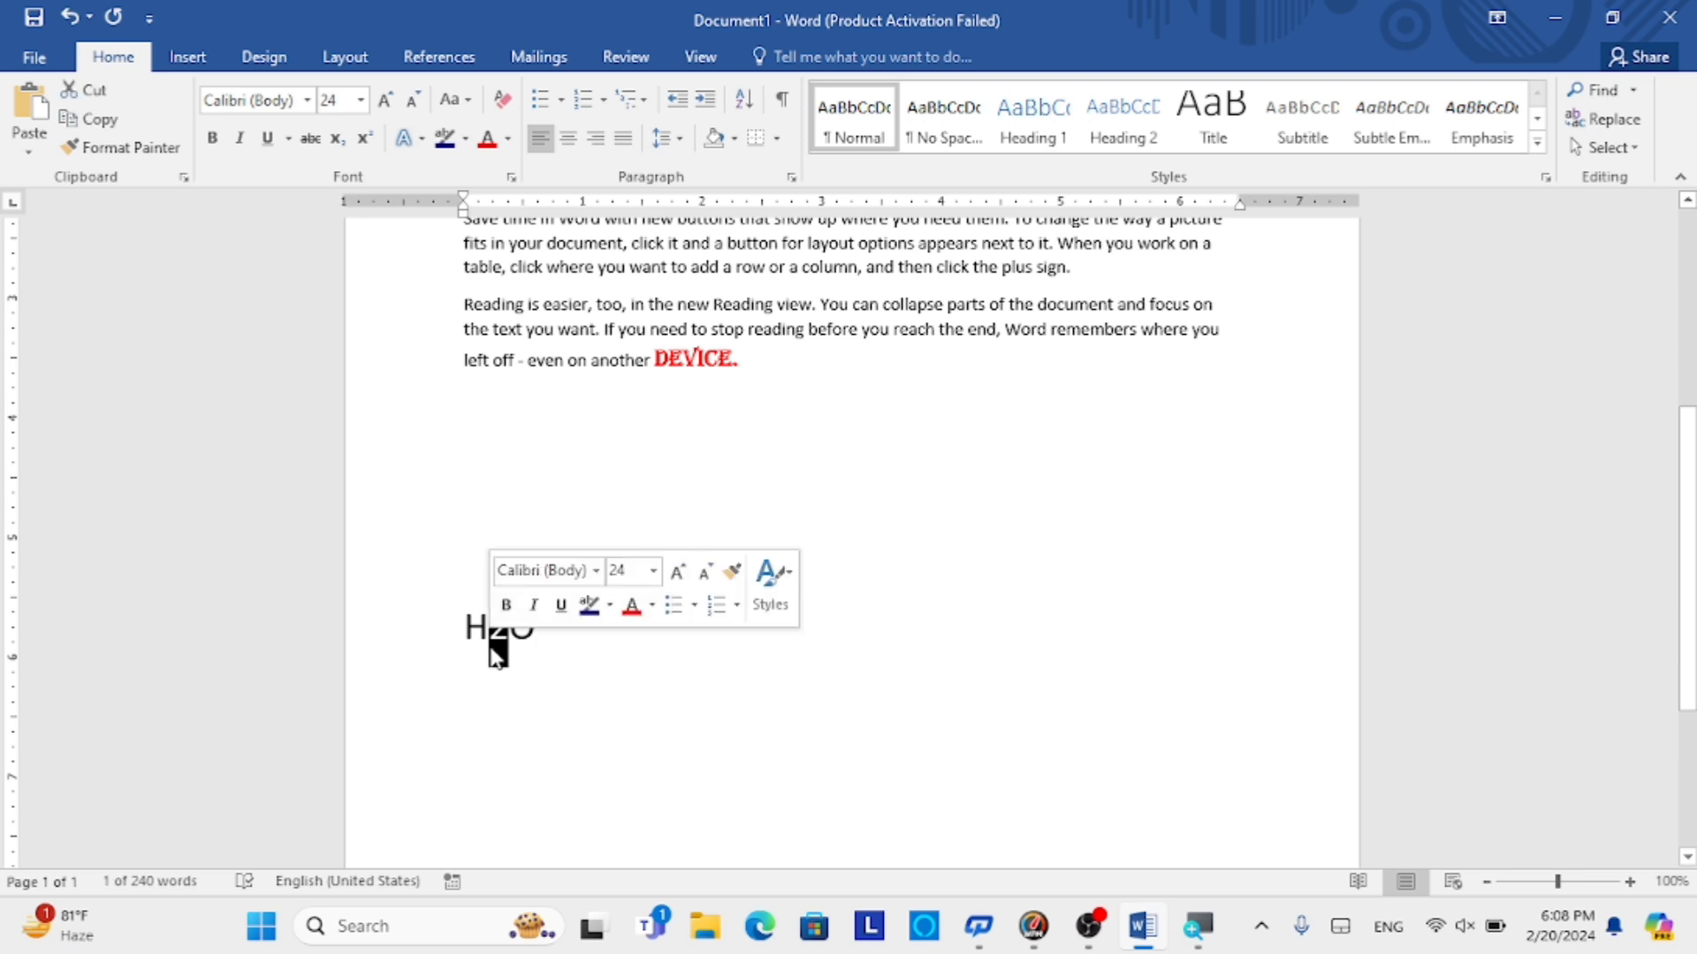
click(342, 143)
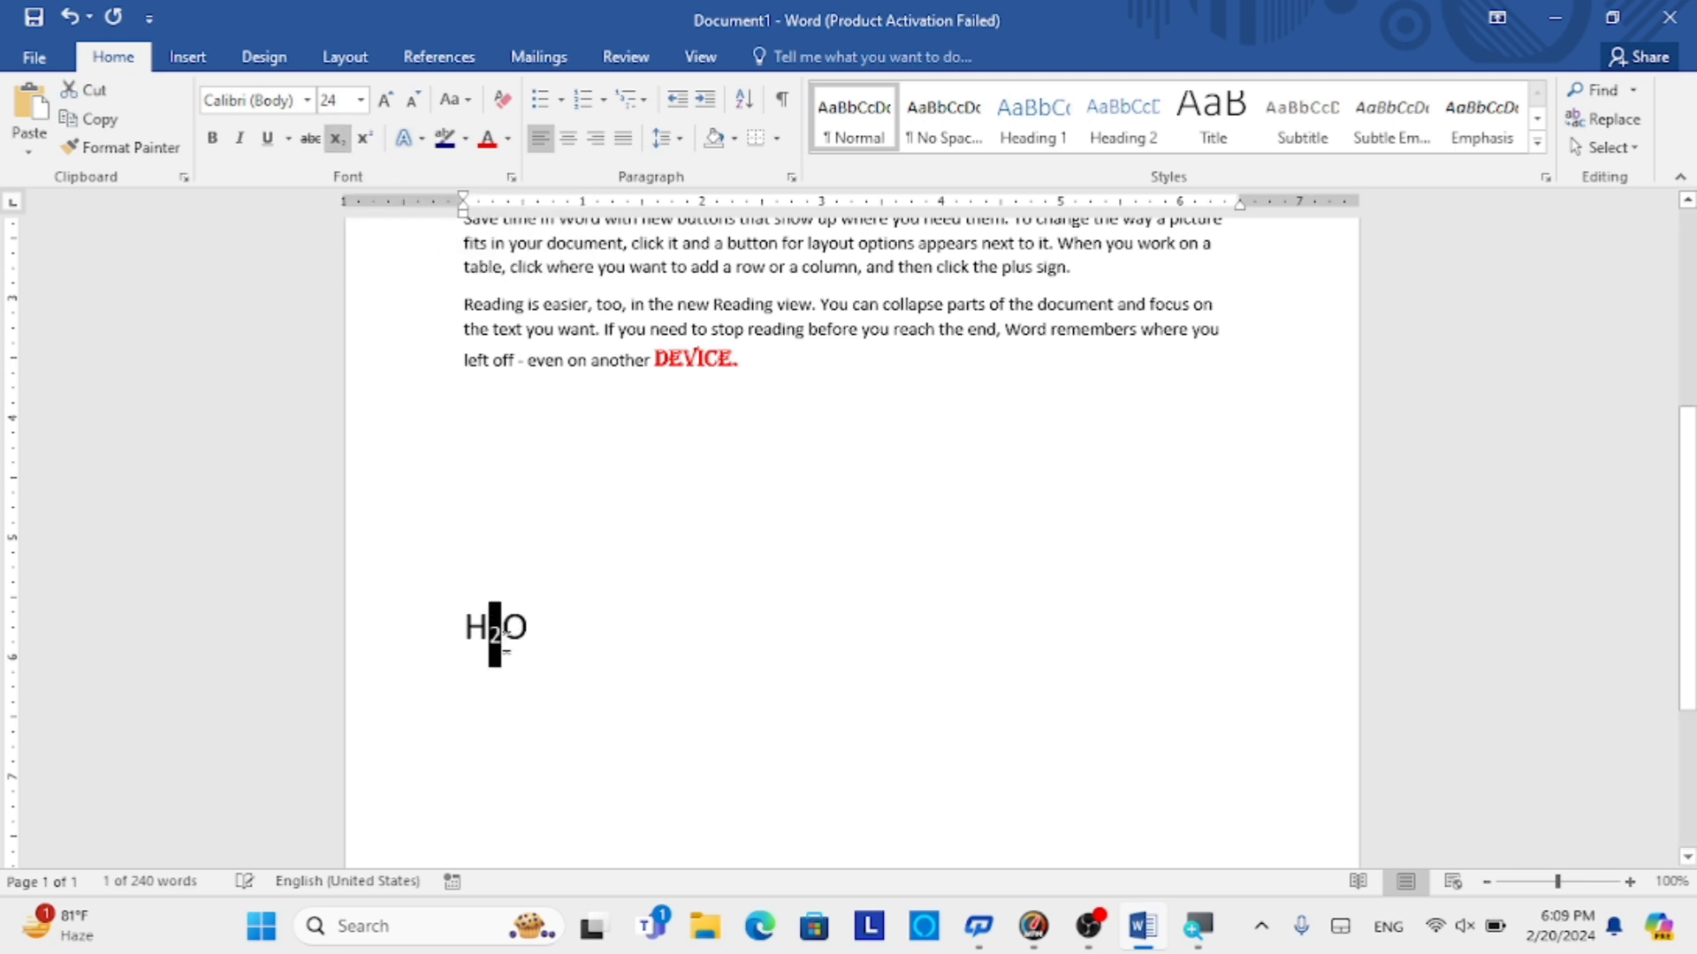
drag(540, 626, 482, 629)
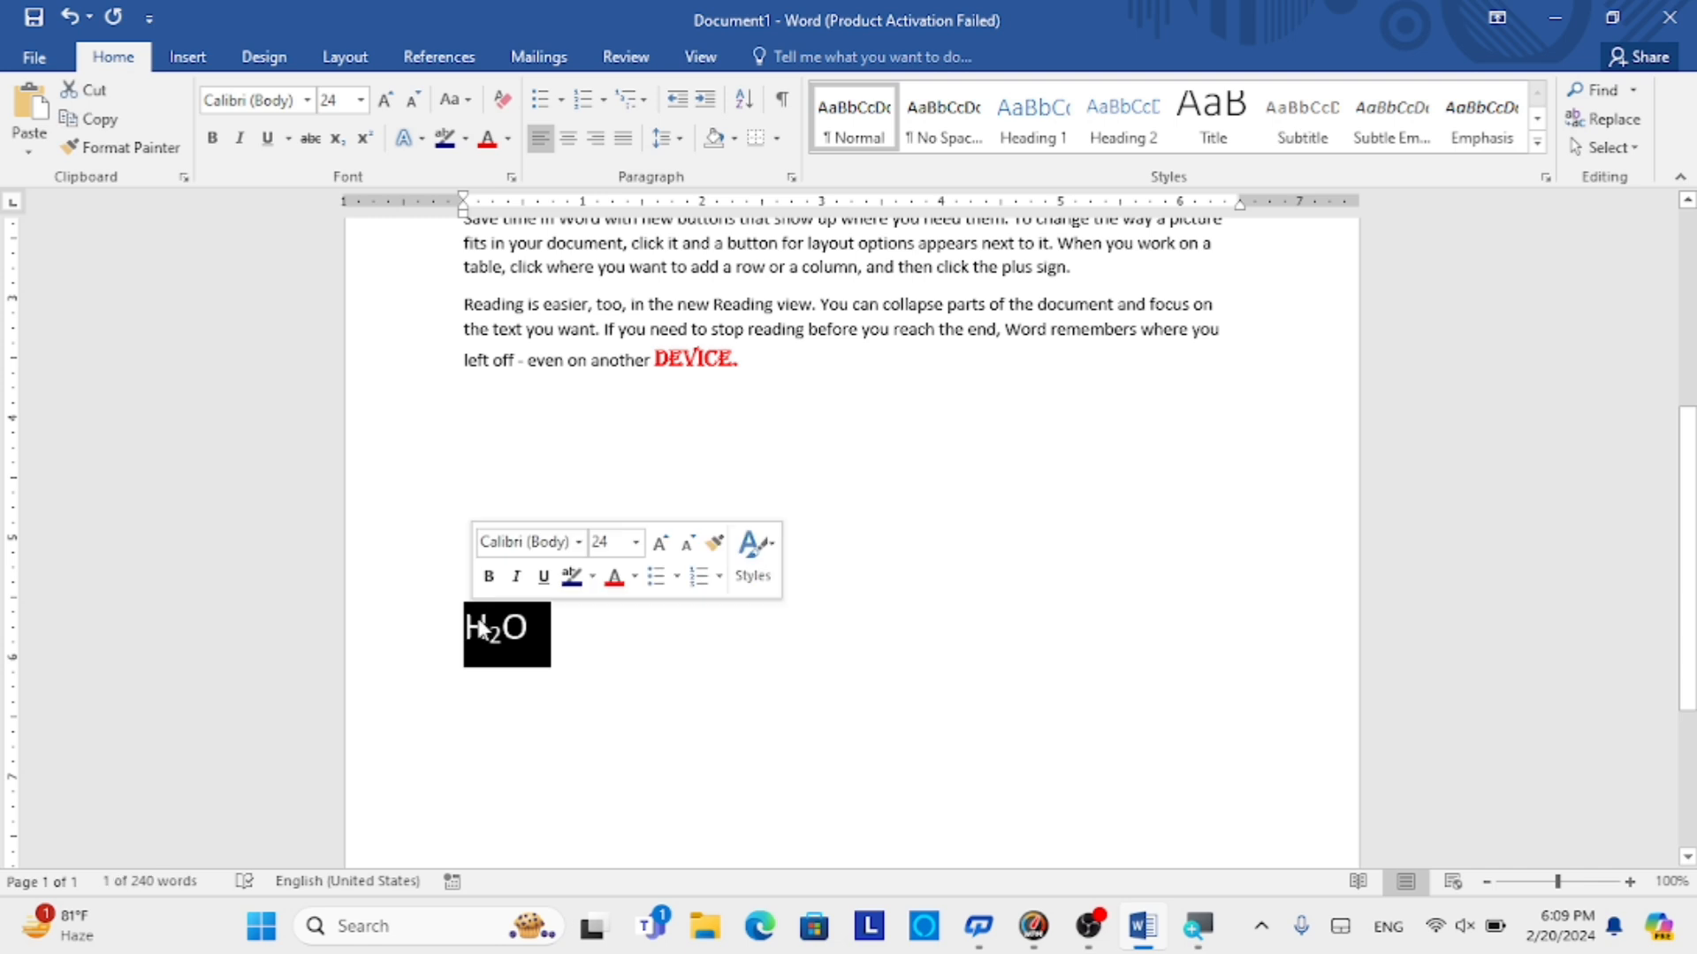
key(ctrl+shift+period)
key(ctrl+shift+period)
key(ctrl+shift+period)
key(ctrl+shift+period)
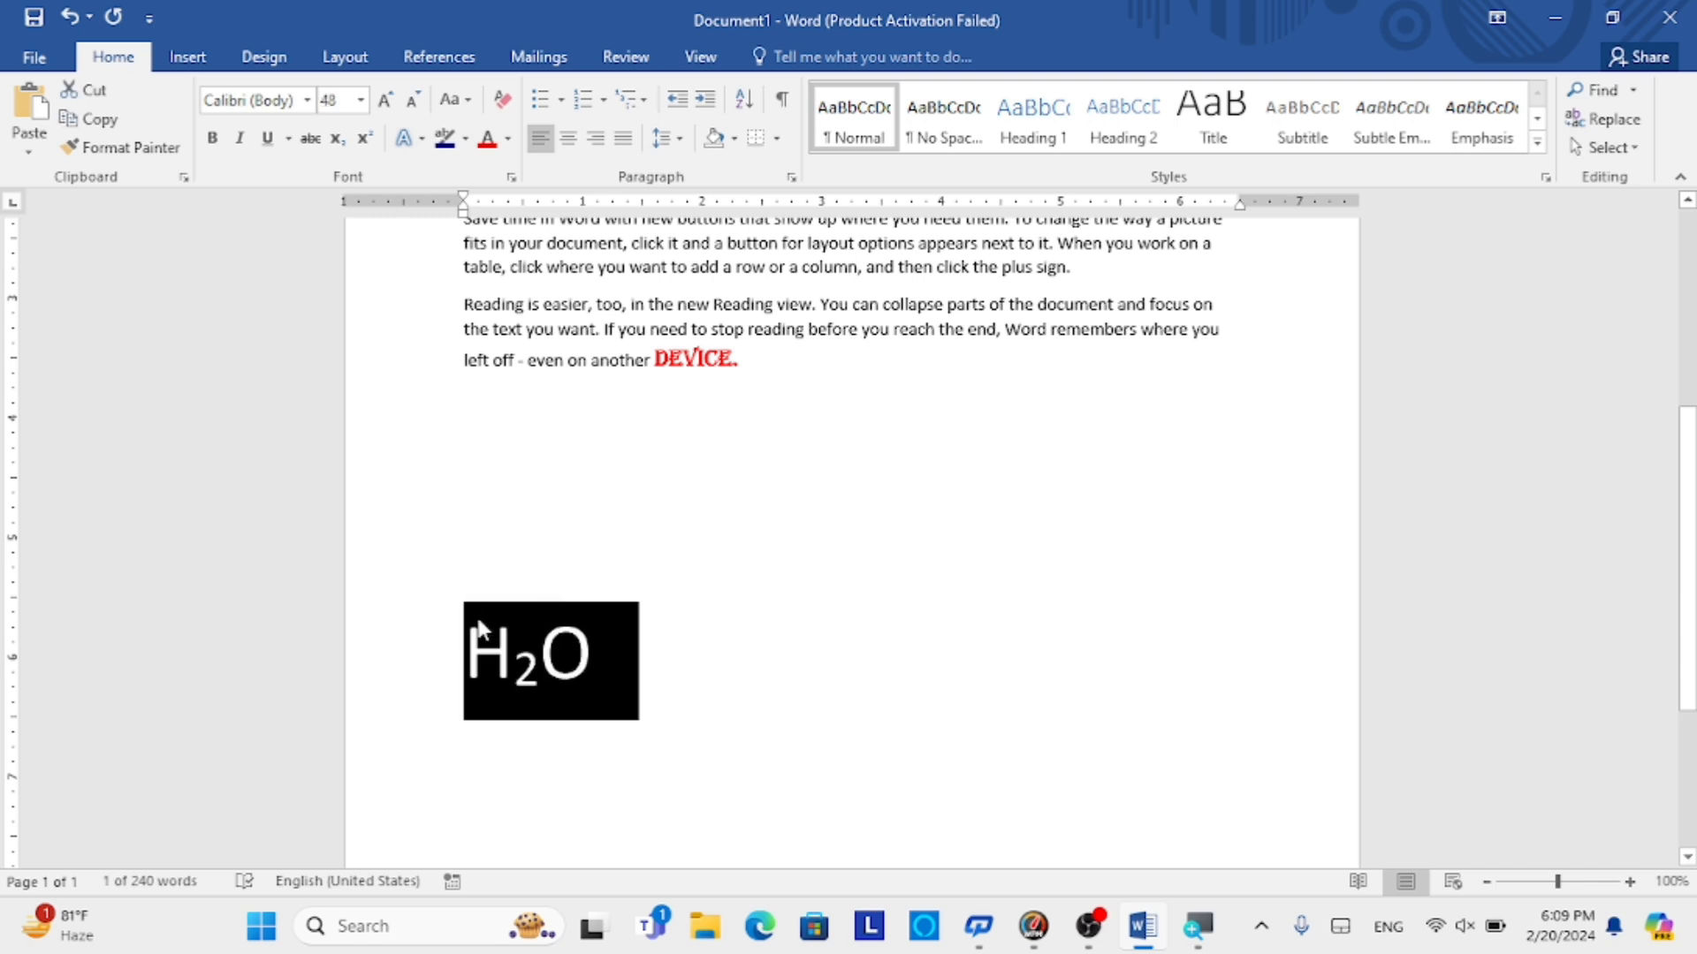
click(611, 665)
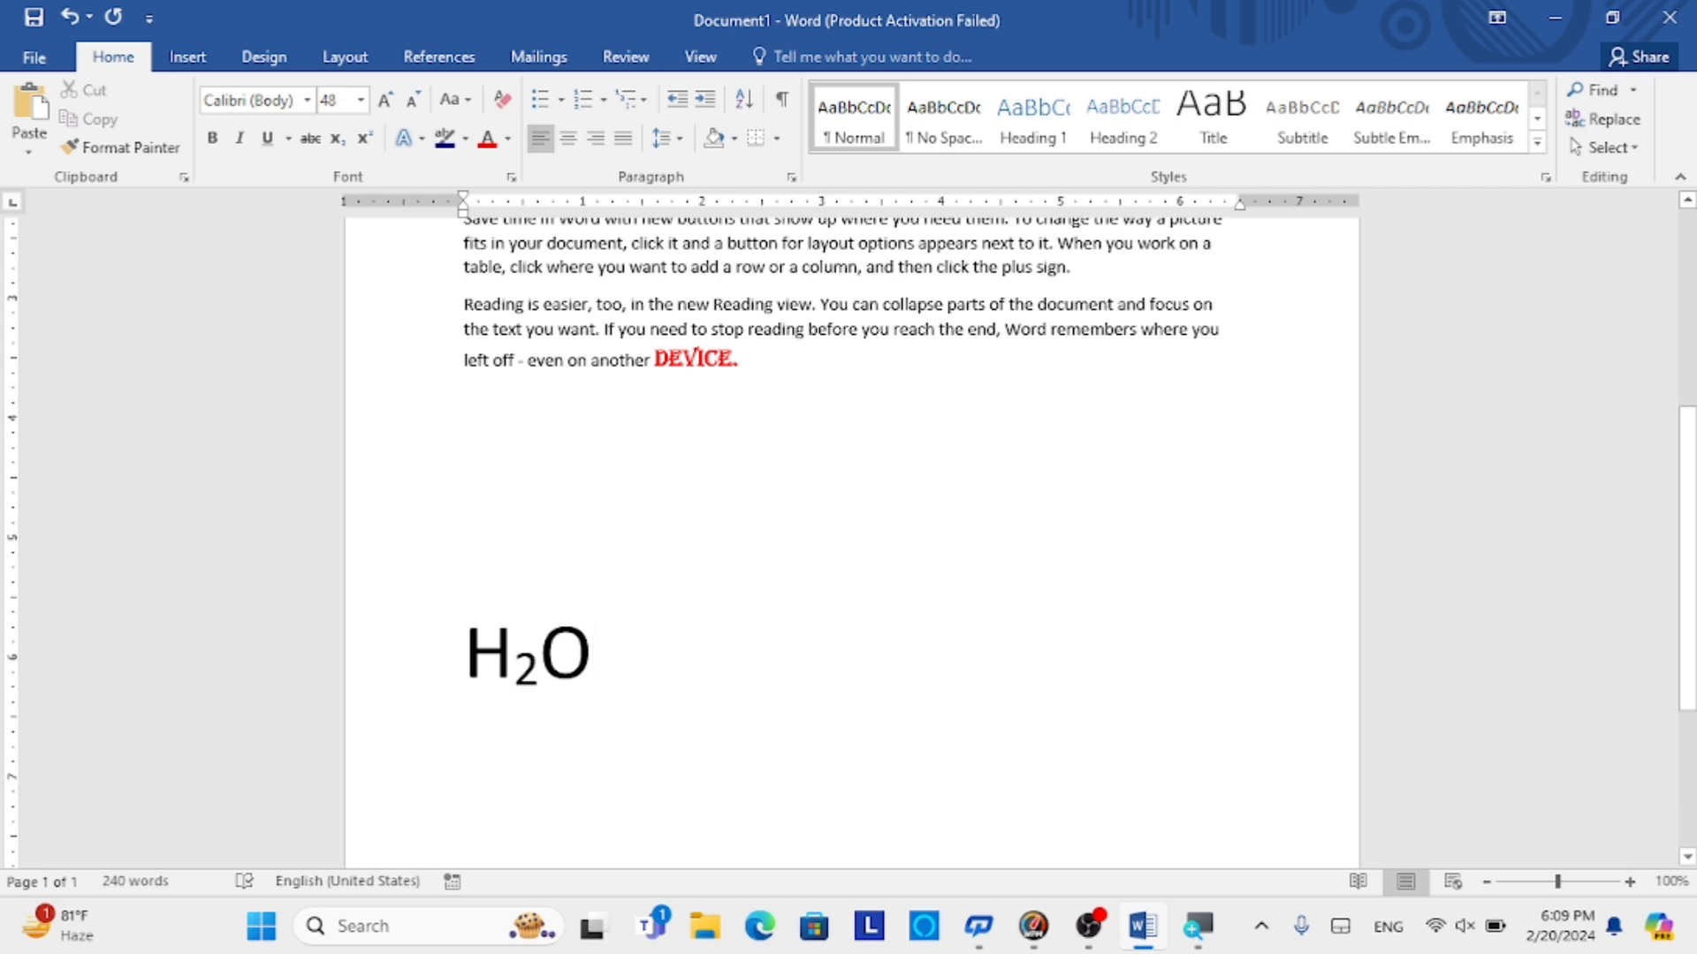
- Enter "10th" and "12th" with superscript endings on separate lines below the water formula
key(Return)
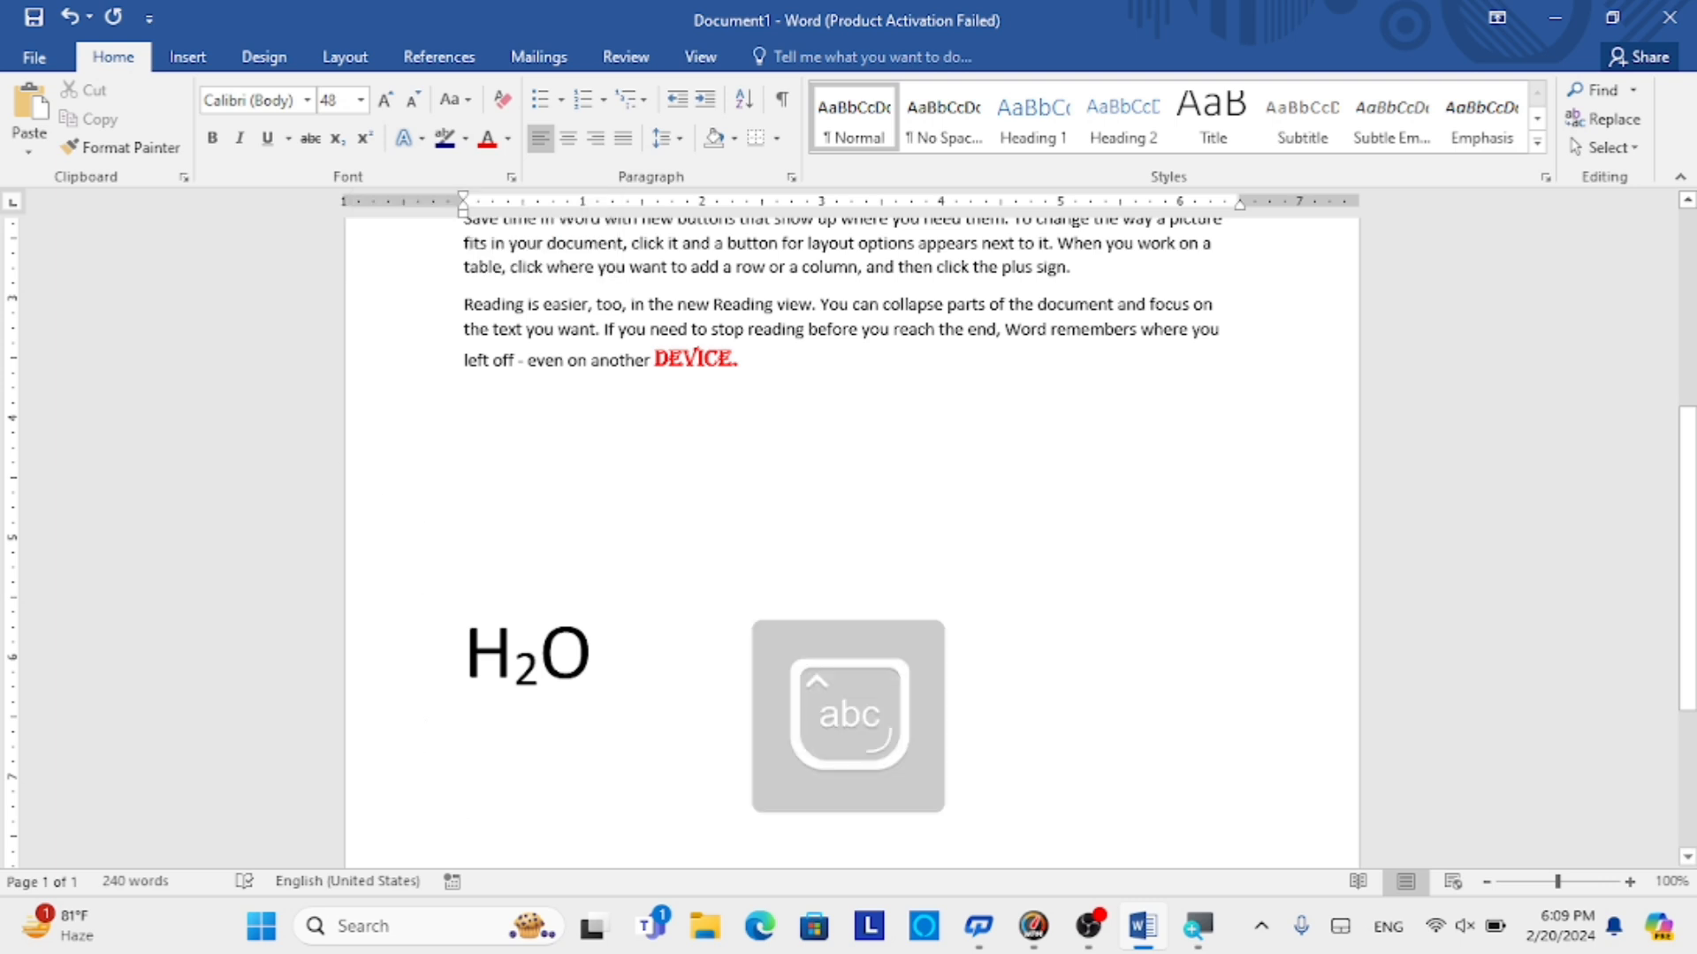
text(10th)
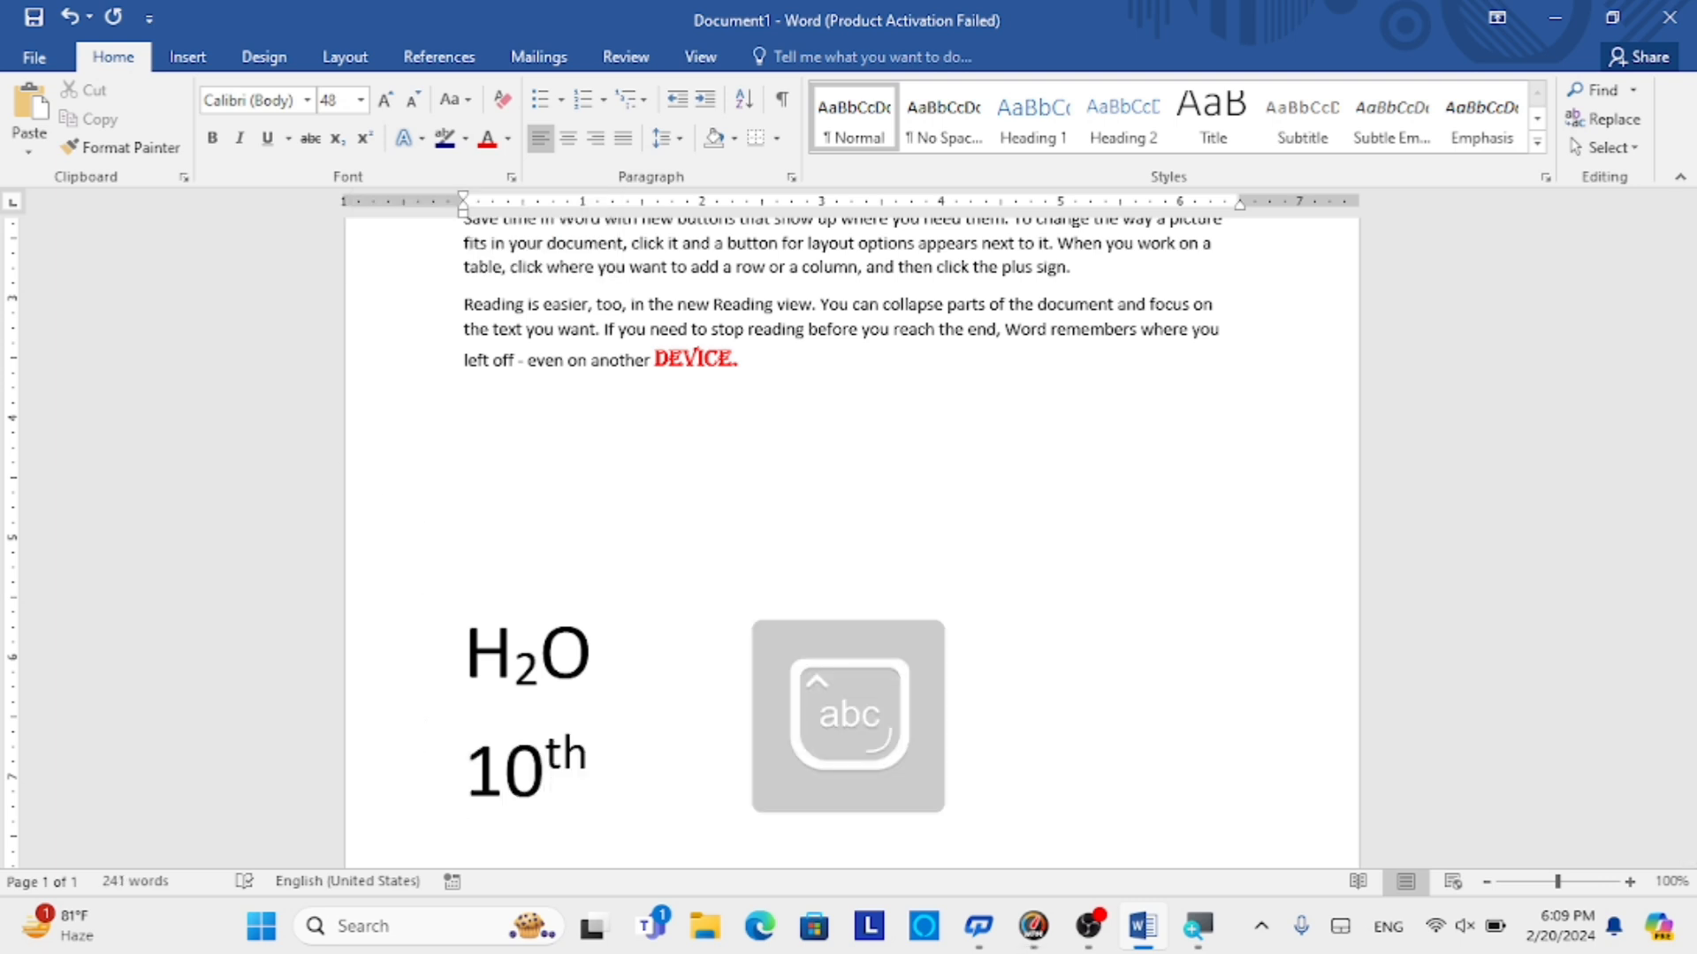
key(Return)
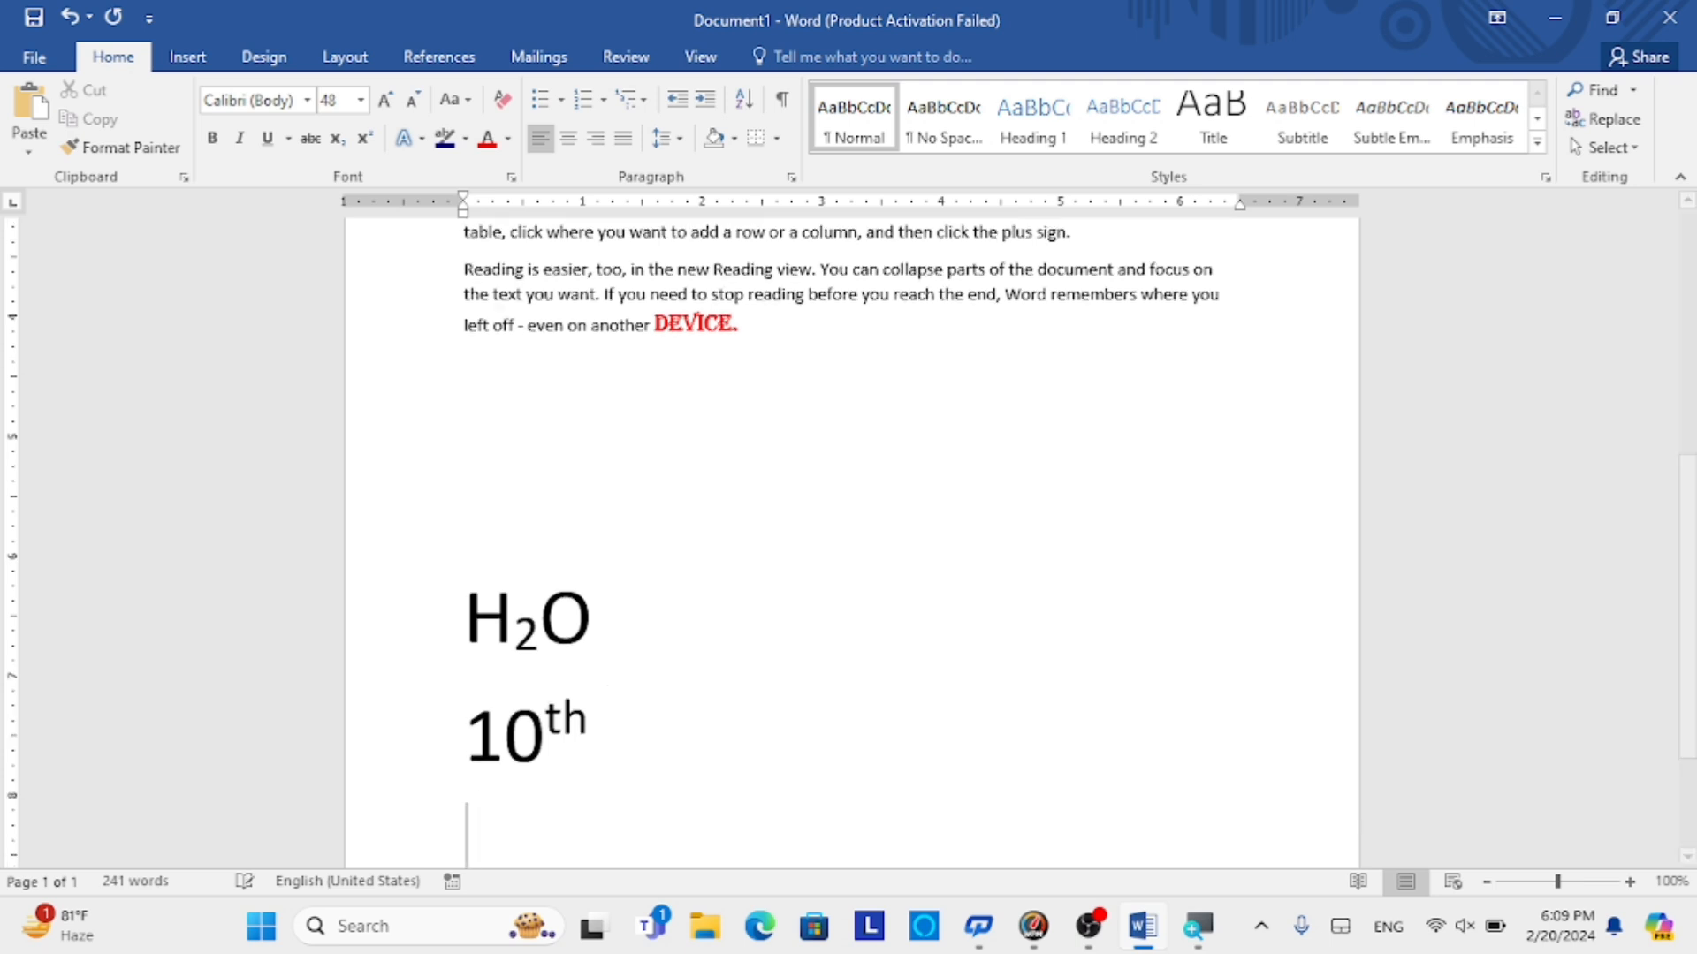
text(12th)
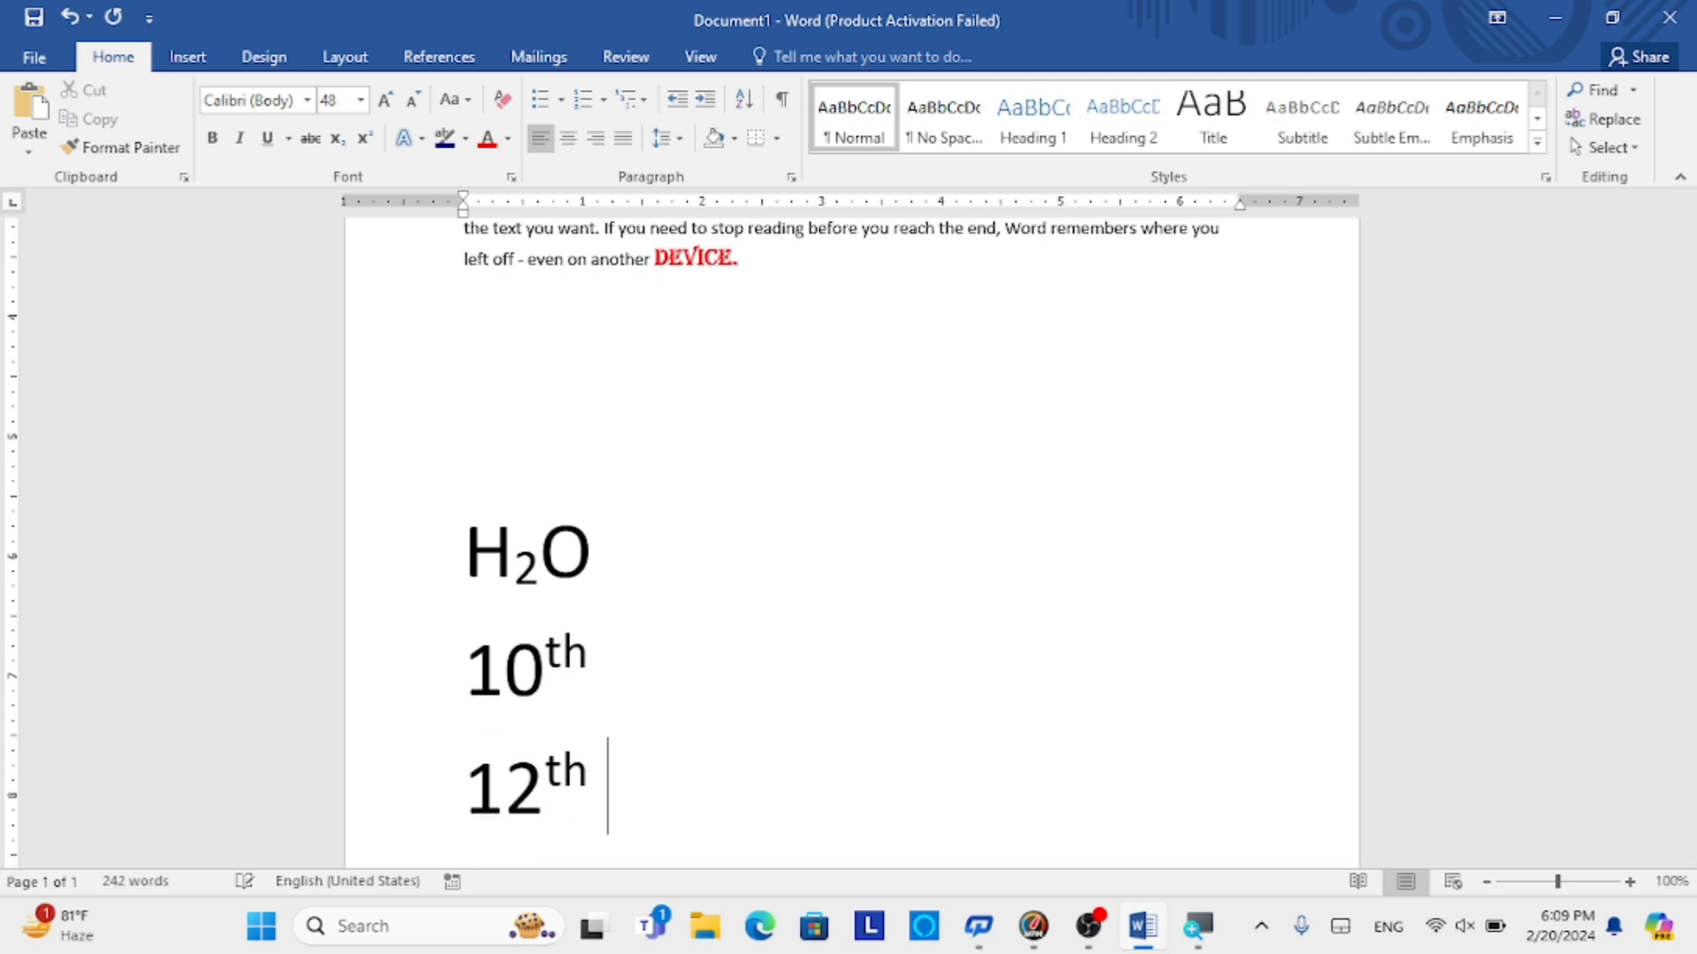
- Add a few empty lines below "12th" and enter the expression "(a+b)2" there
key(Return)
key(Return)
key(Return)
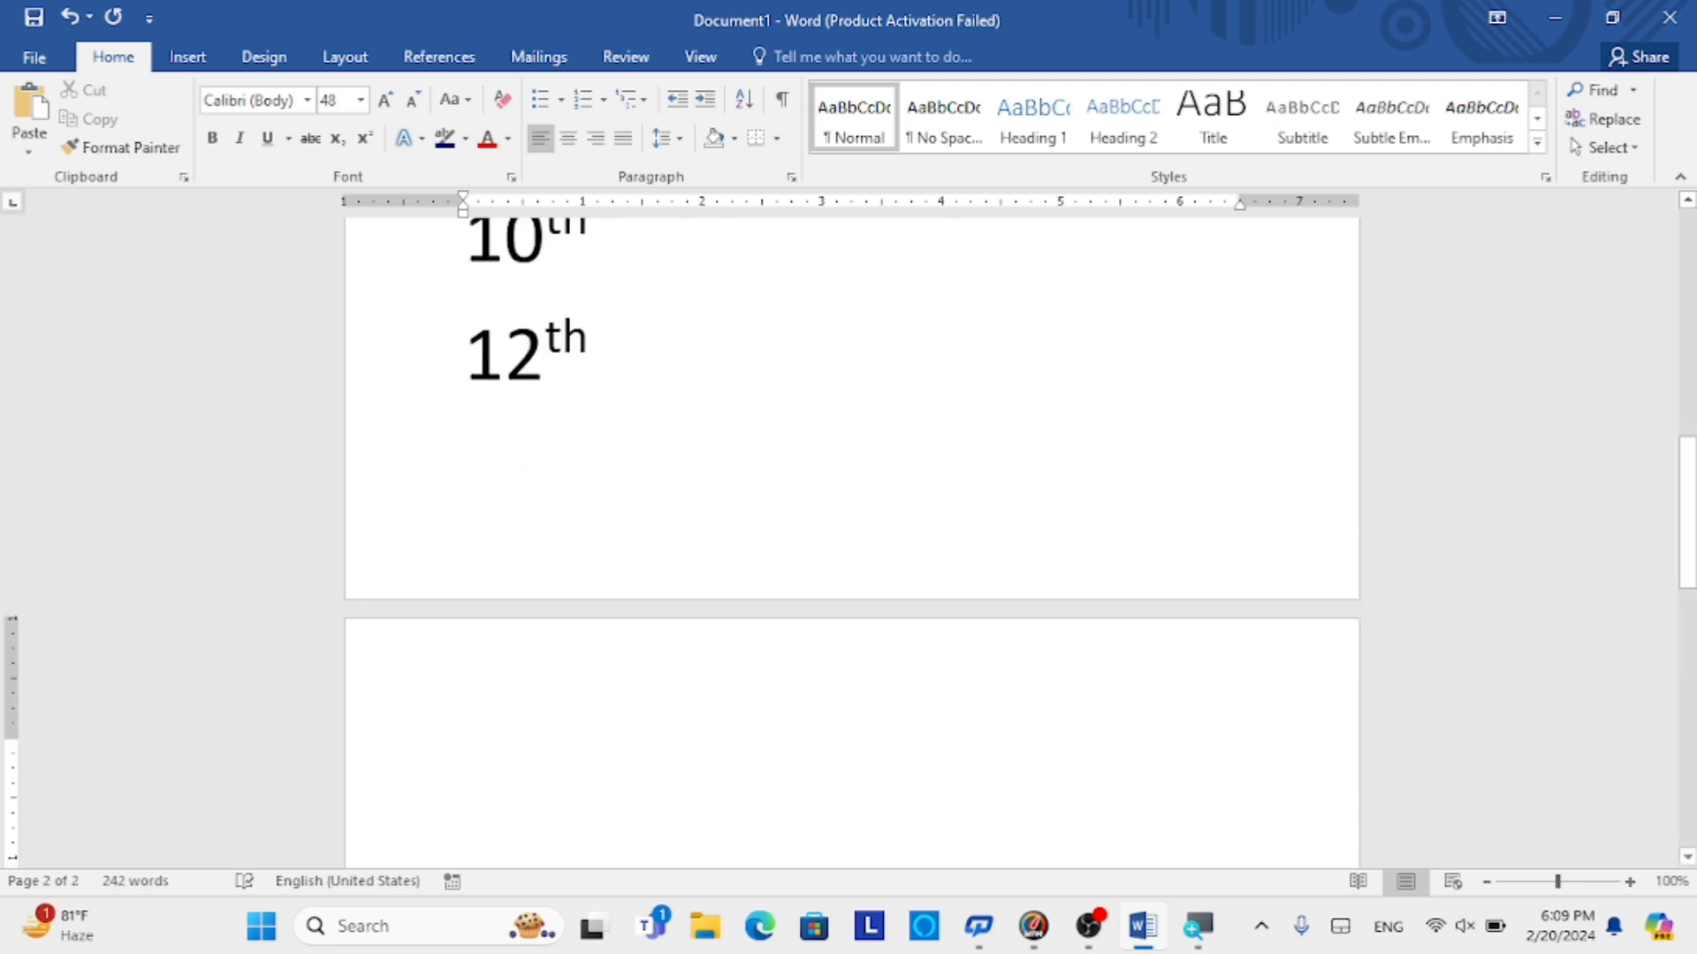
text(a)
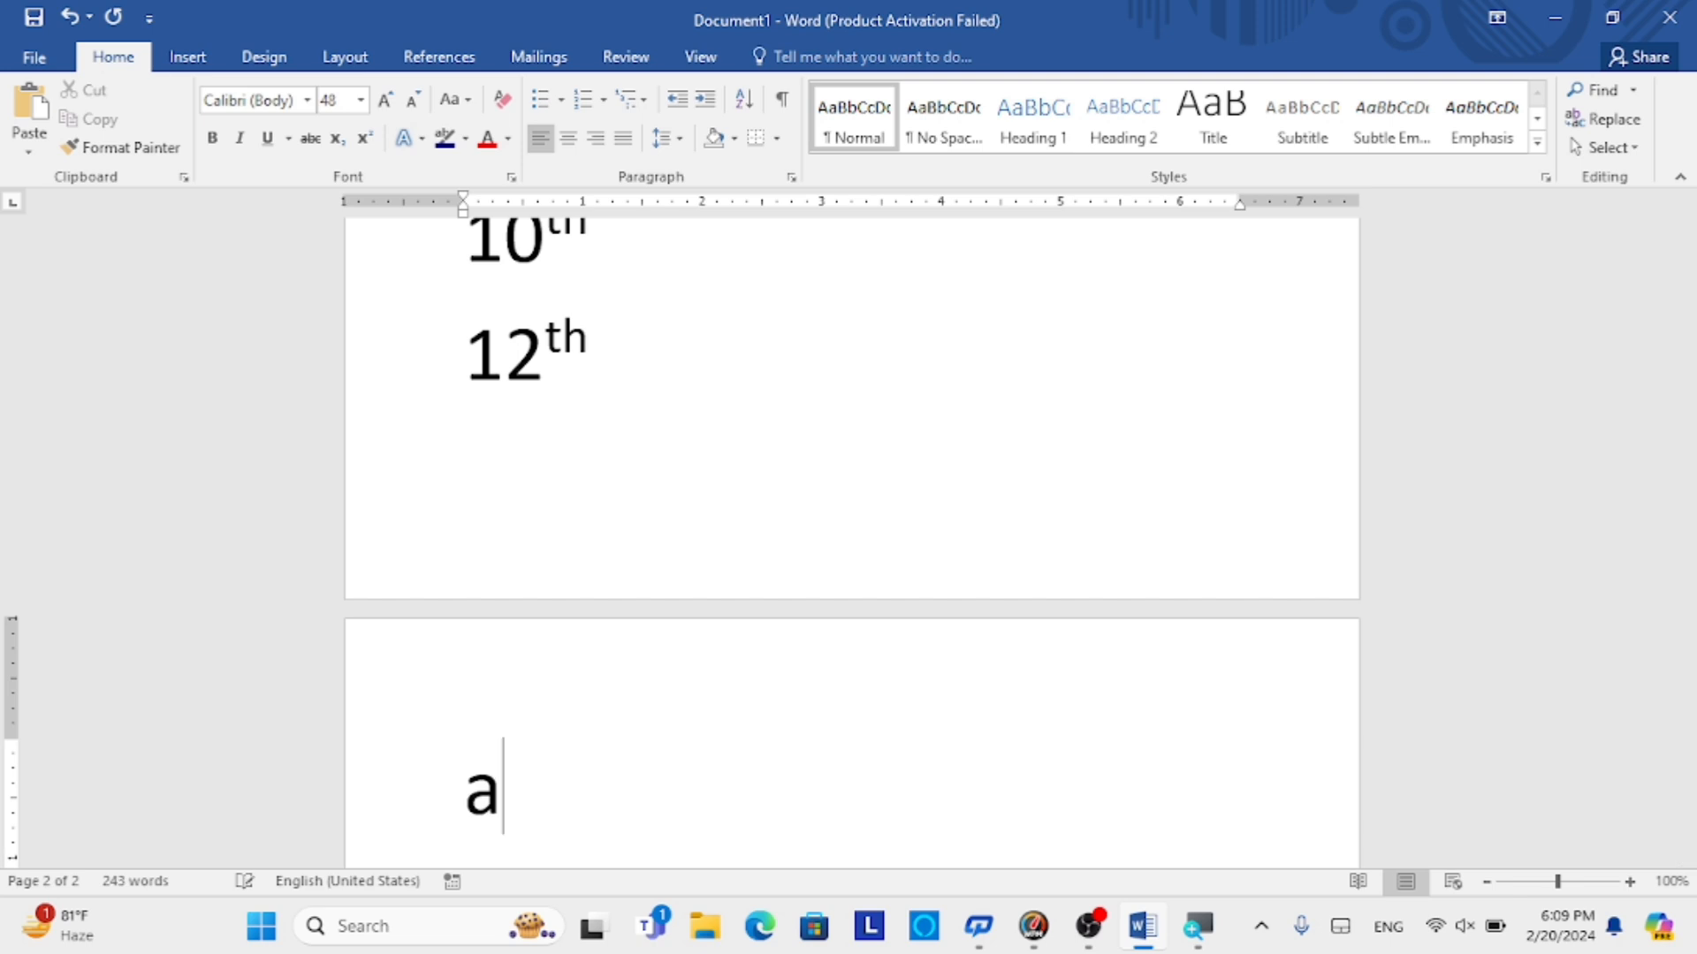
key(BackSpace)
text(()
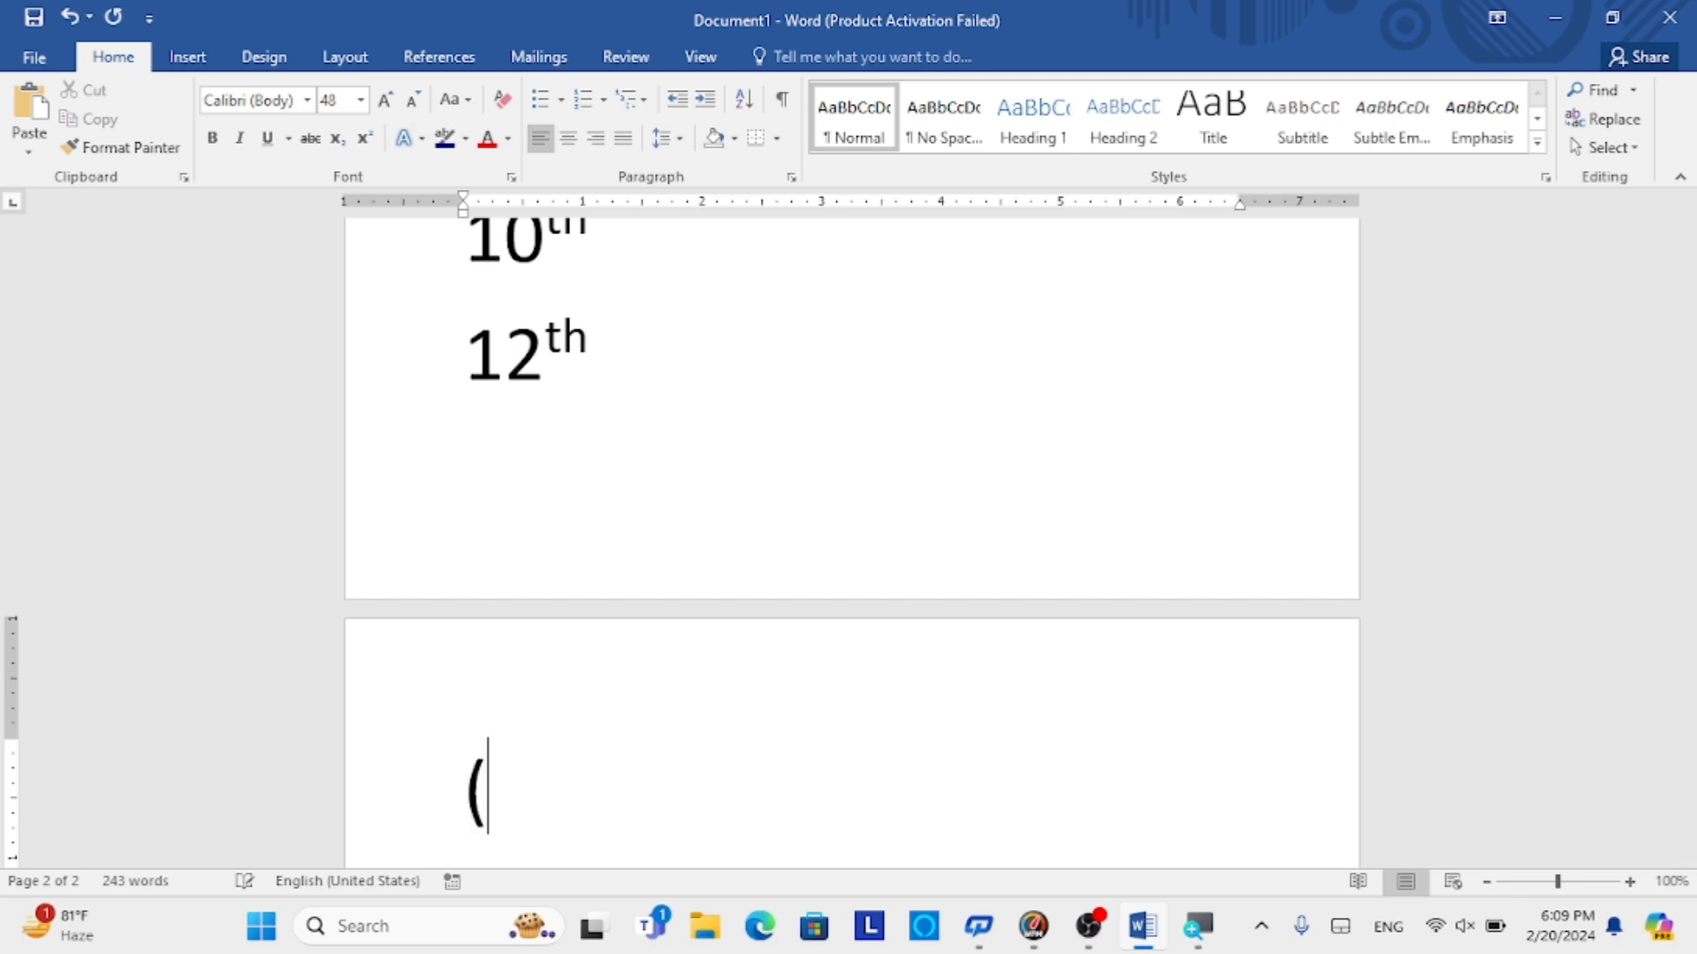
key(Caps_Lock)
key(Caps_Lock)
text(a)
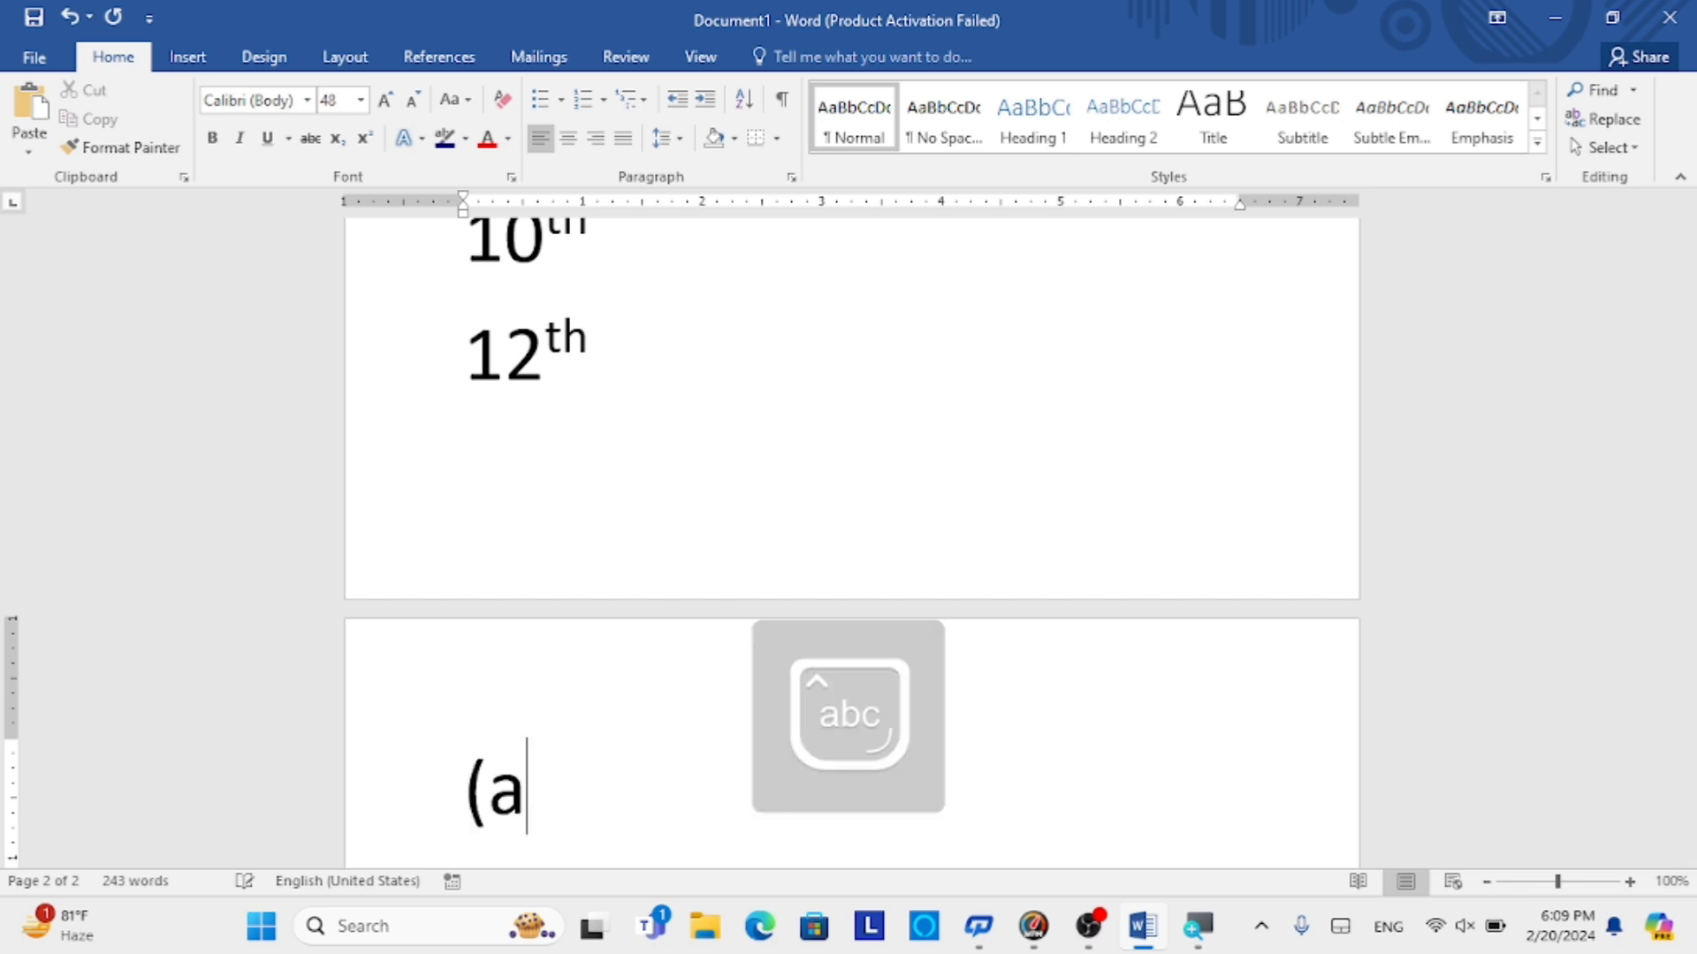
text(+b))
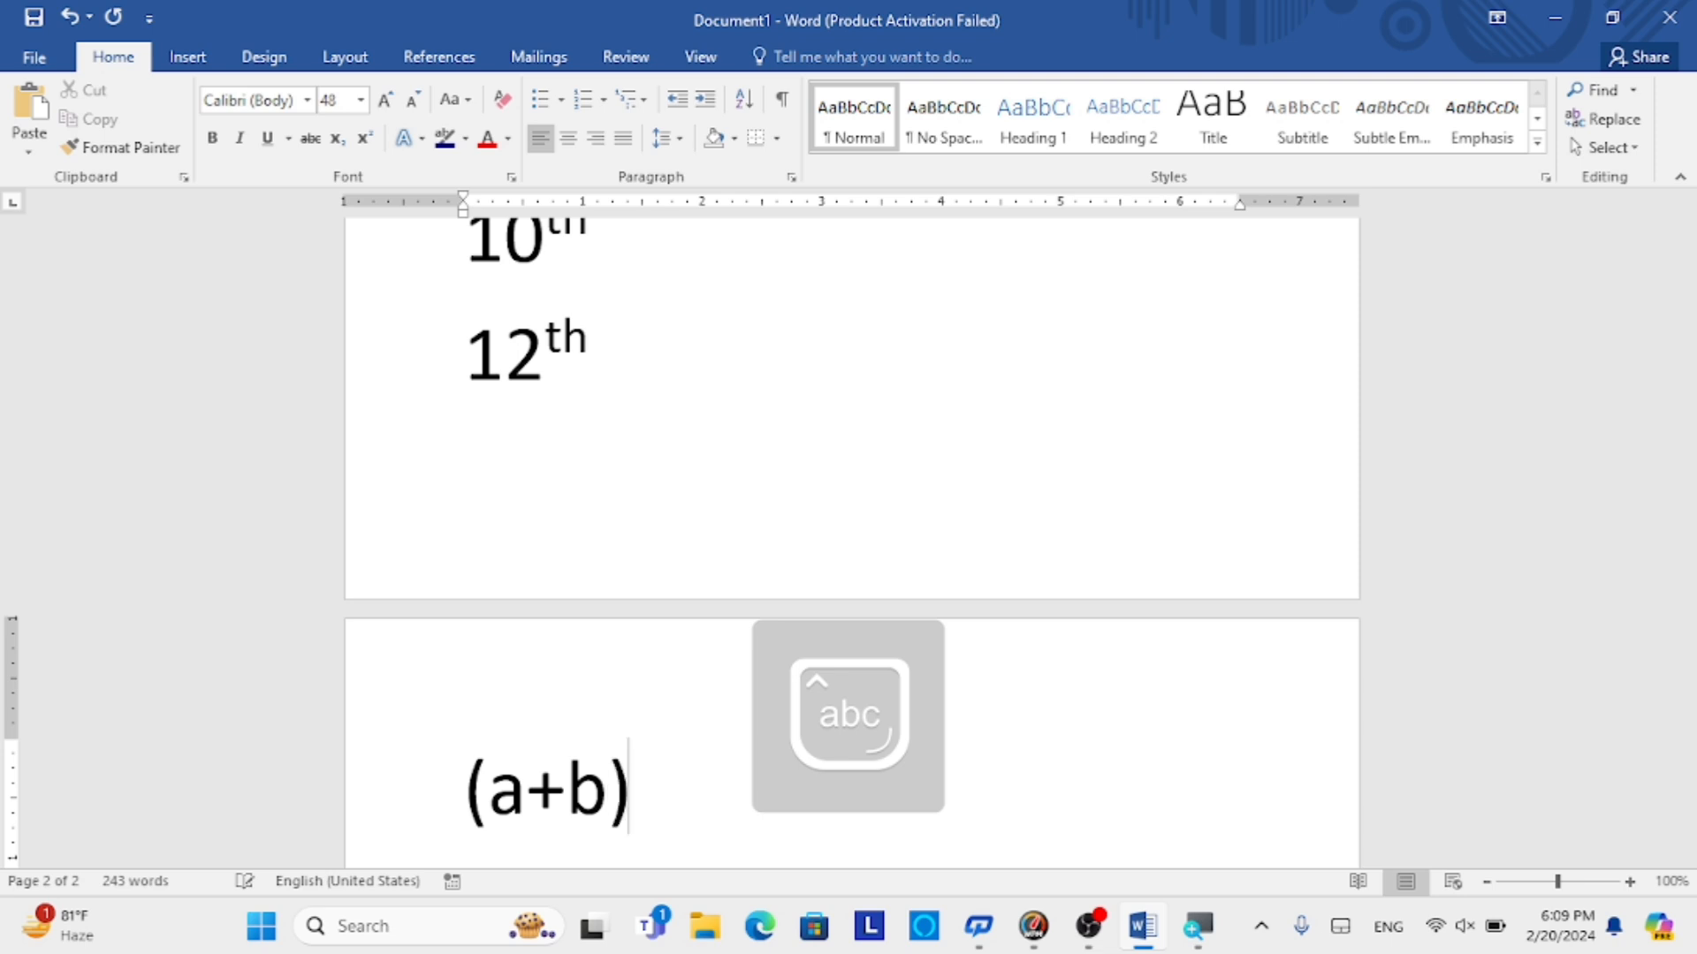
text(2)
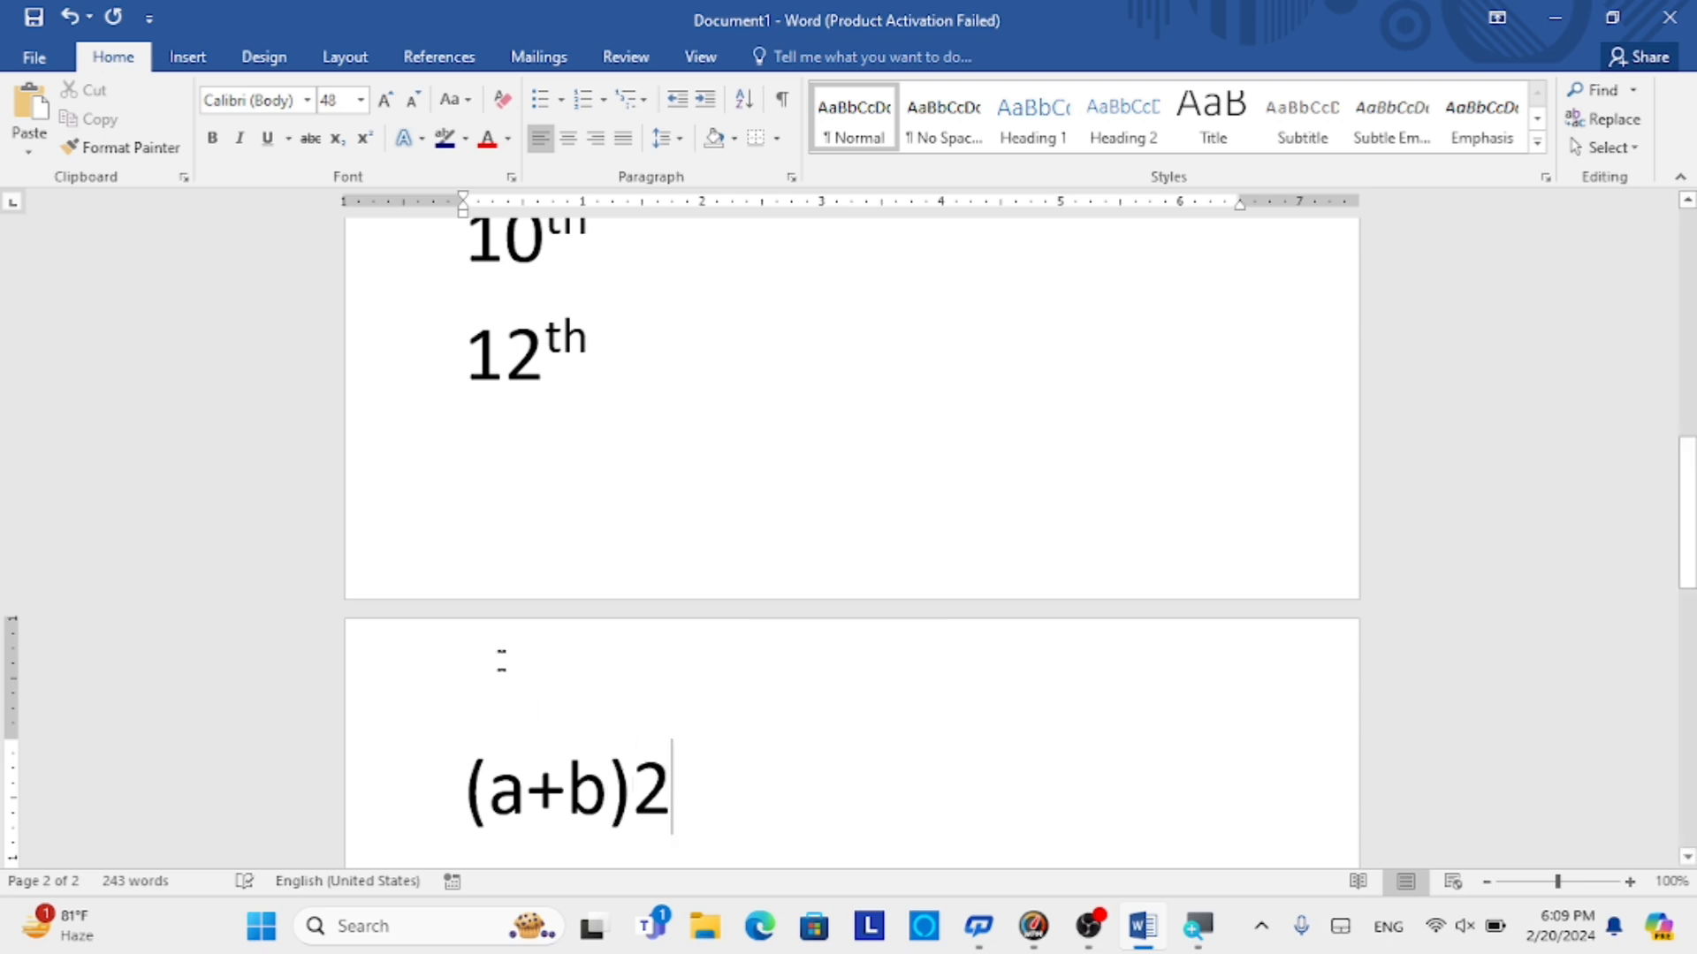
- Make the "2" at the end of the expression "(a+b)2" superscript
key(shift+Left)
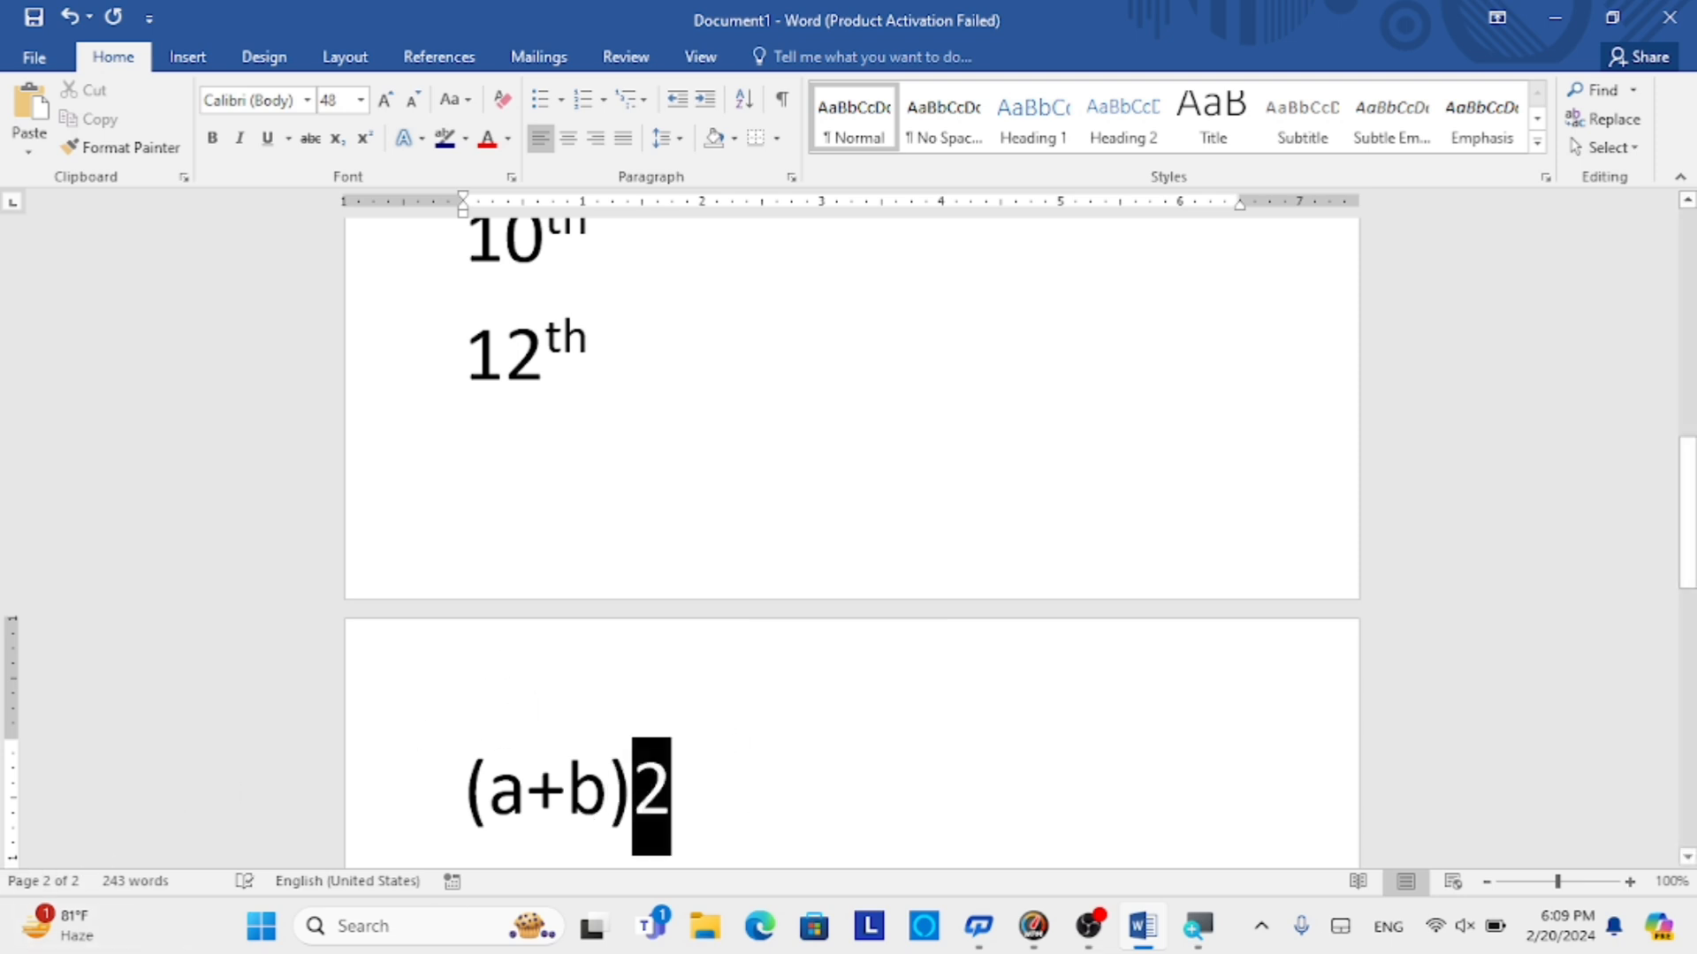
click(366, 139)
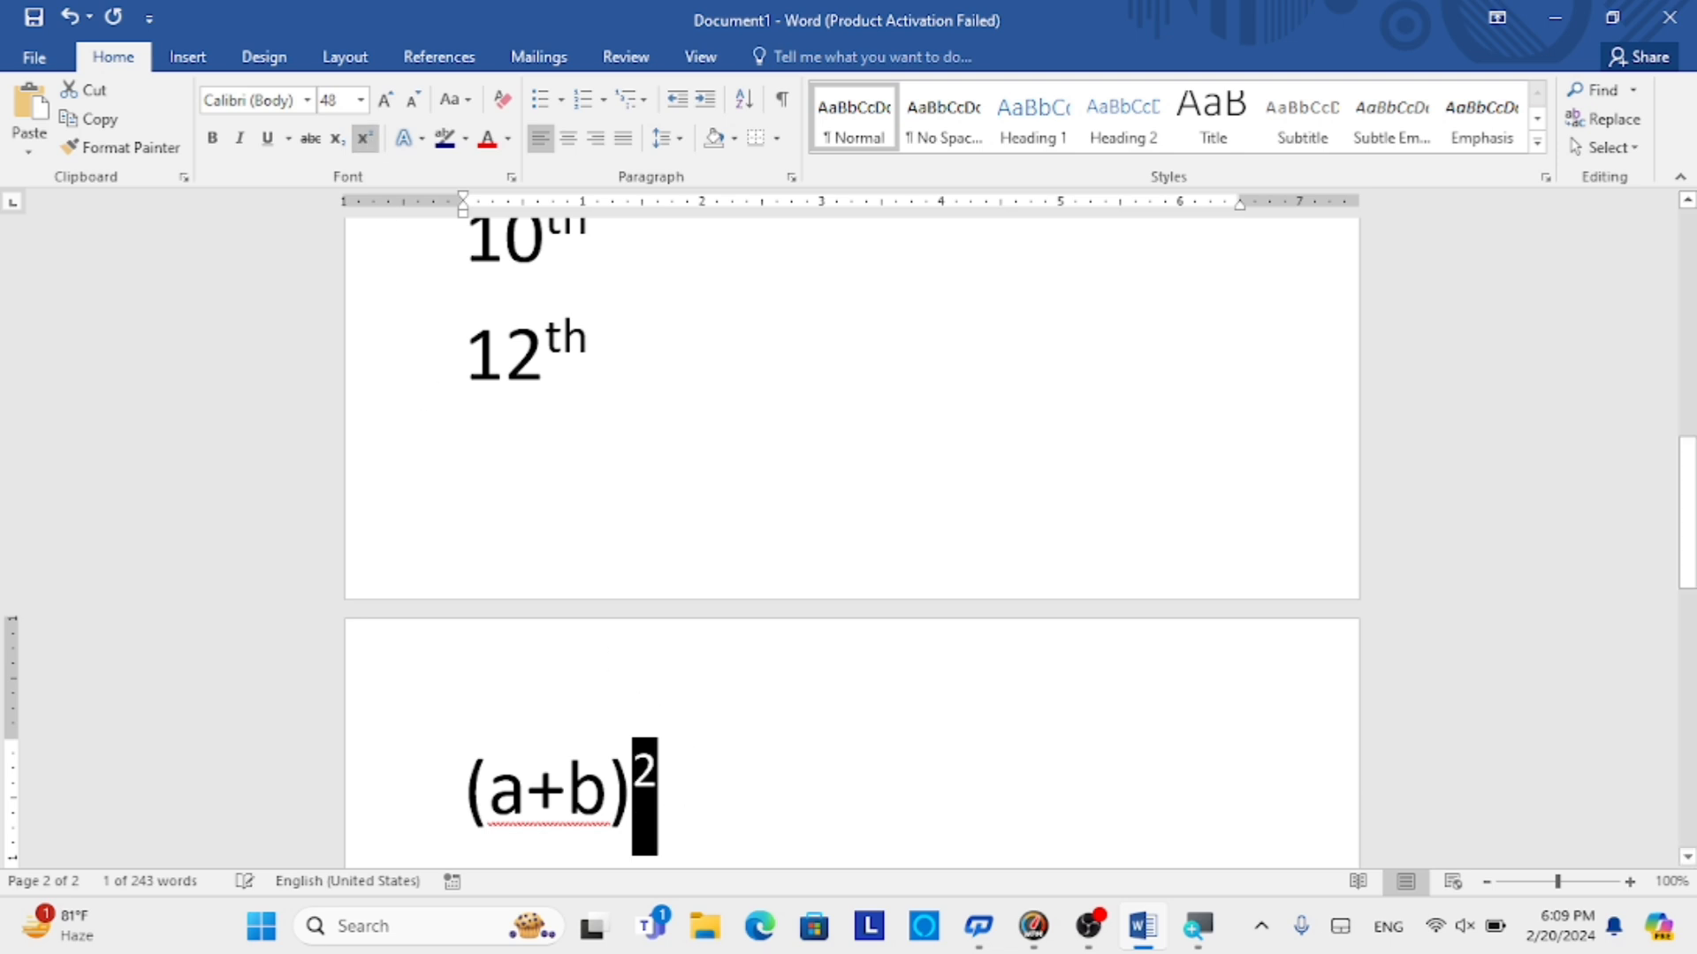
key(Right)
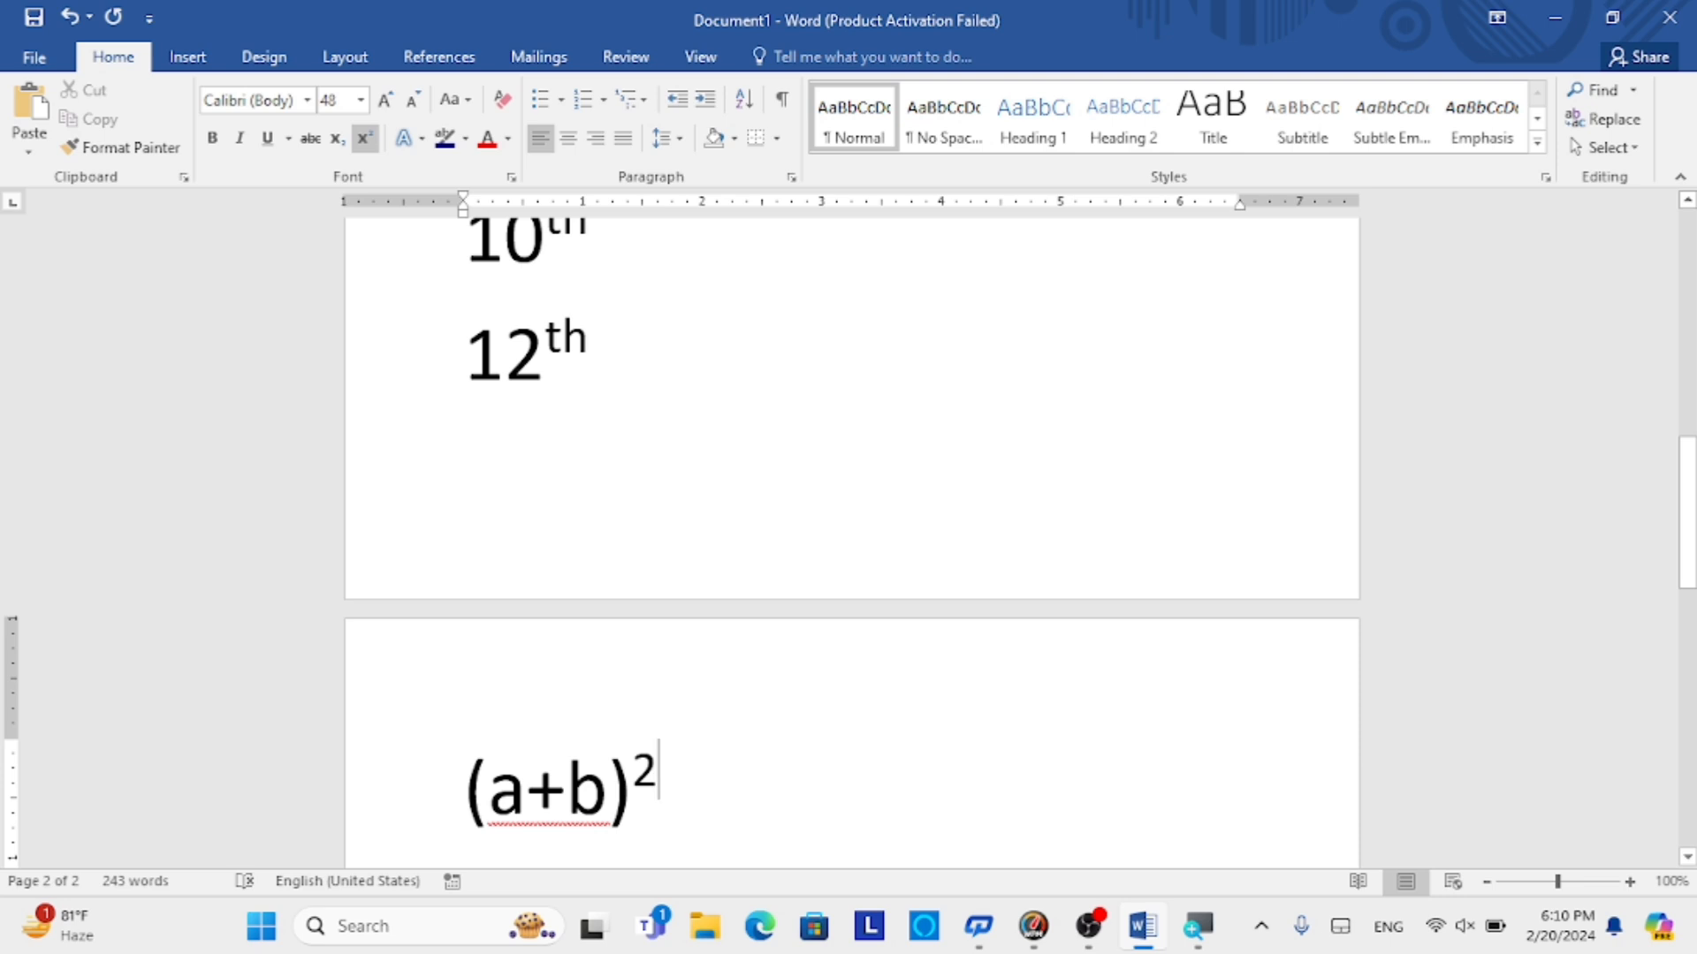
scroll(851, 530, up, 4)
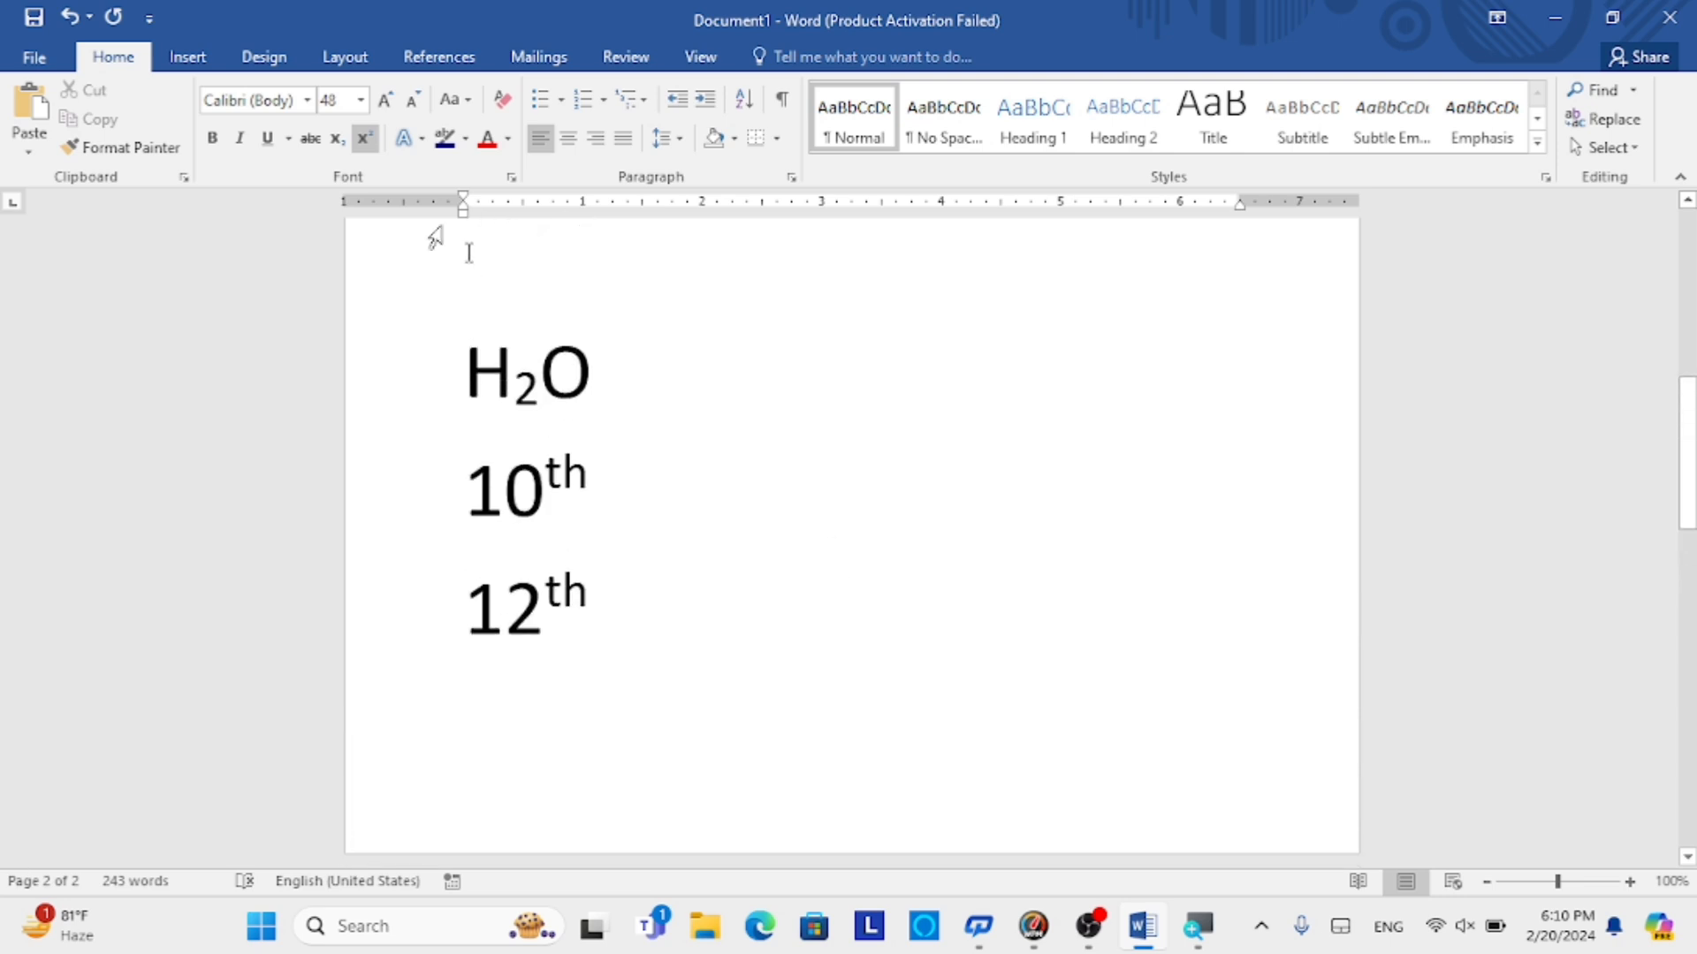
click(336, 138)
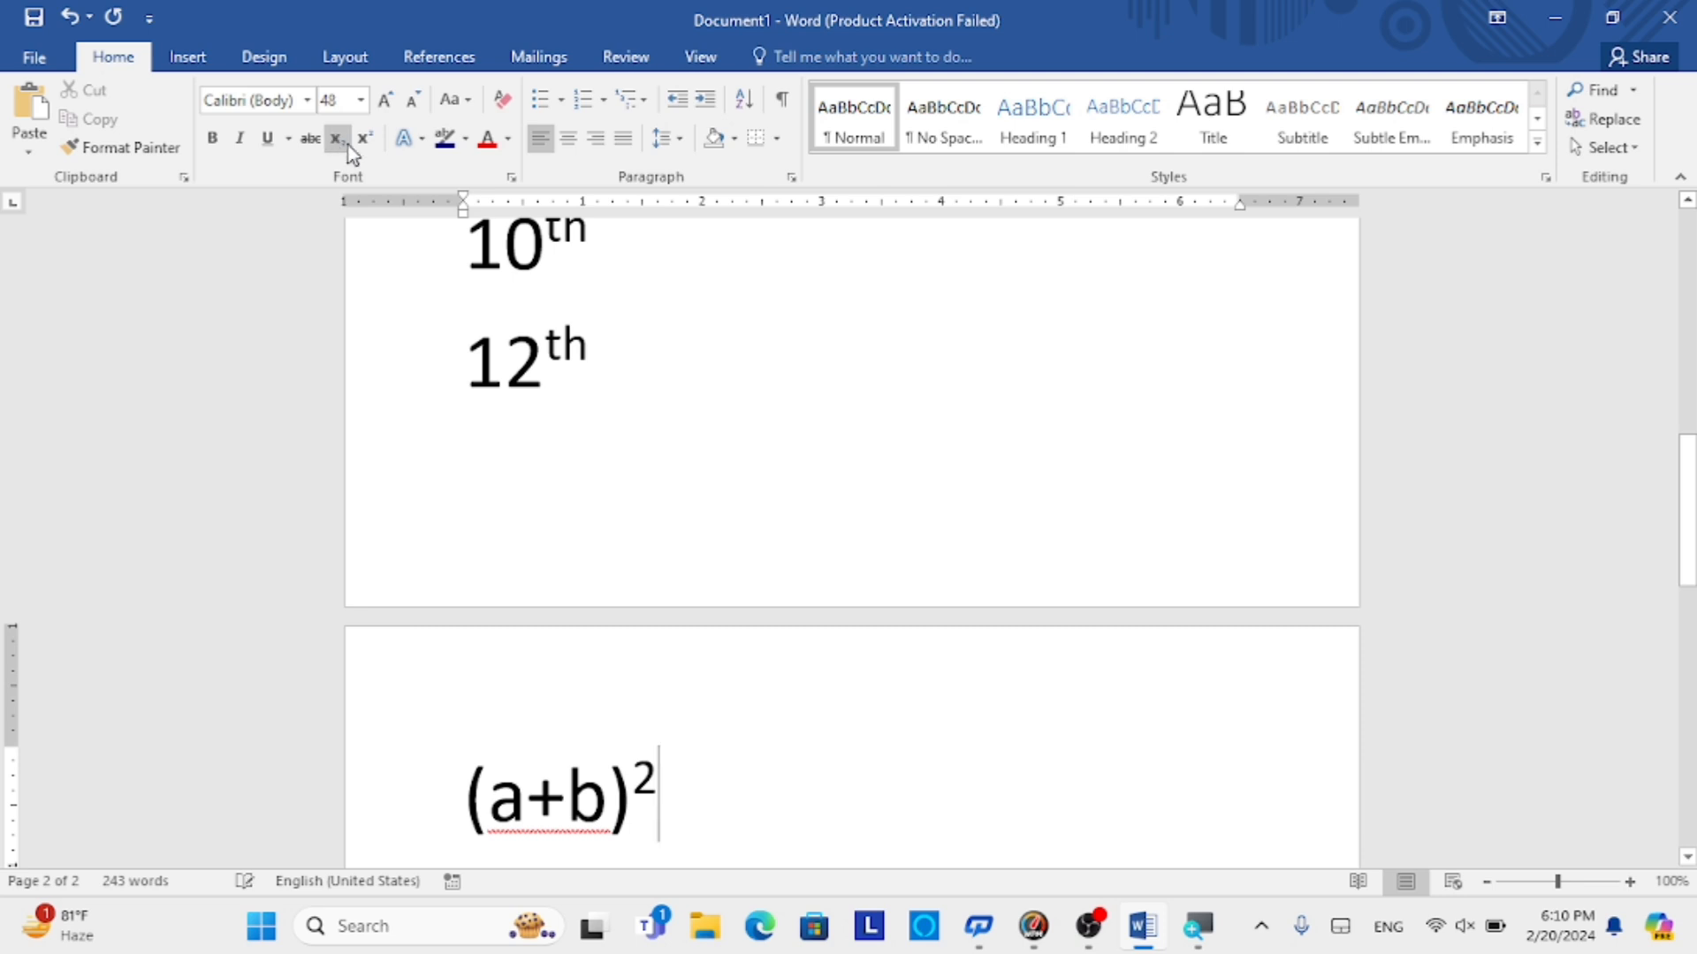
click(340, 139)
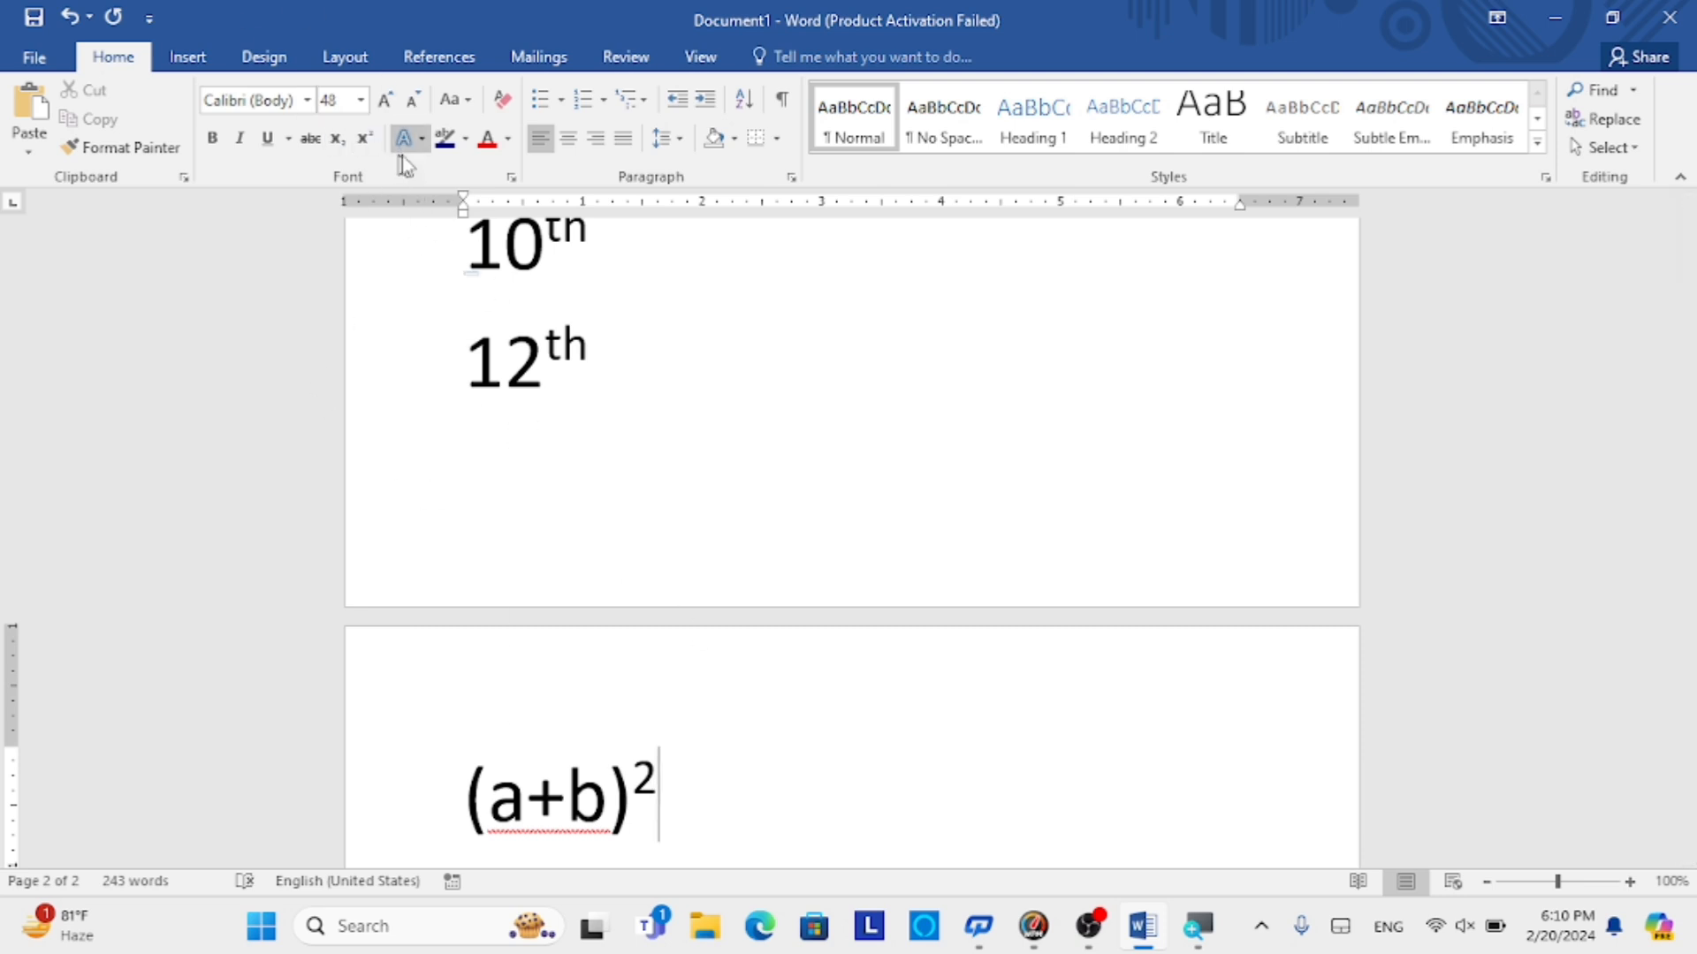
- Apply the gold outlined preset text effect to the whole squared expression "(a+b)2"
click(422, 141)
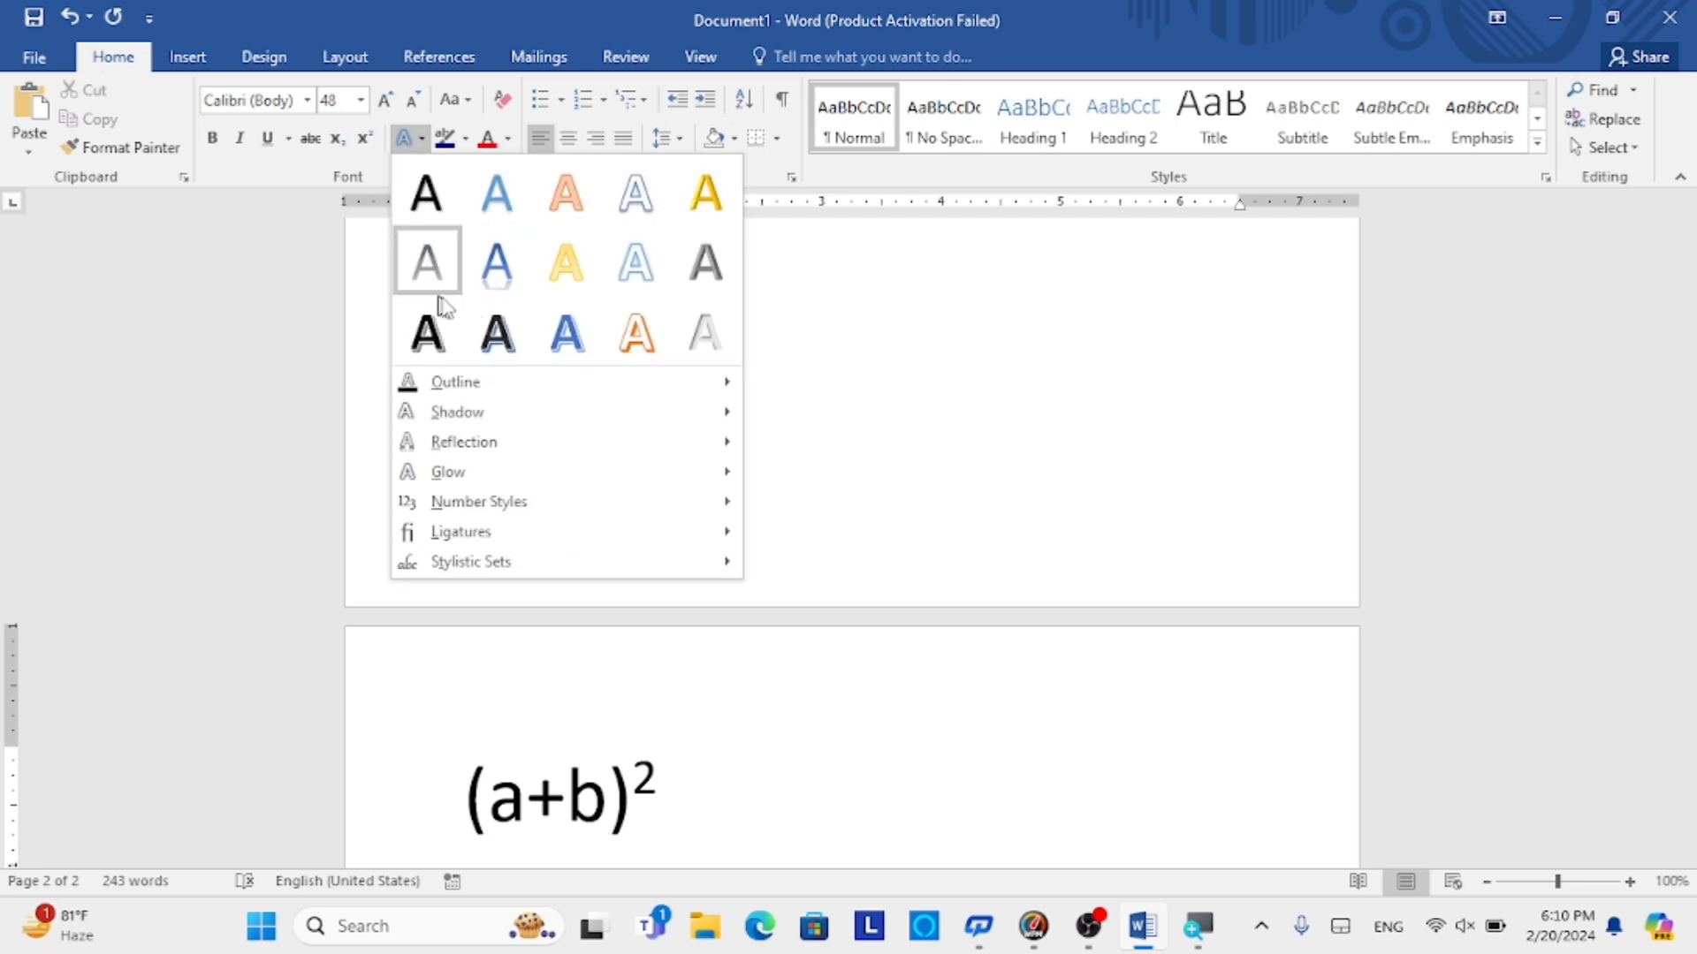
click(499, 211)
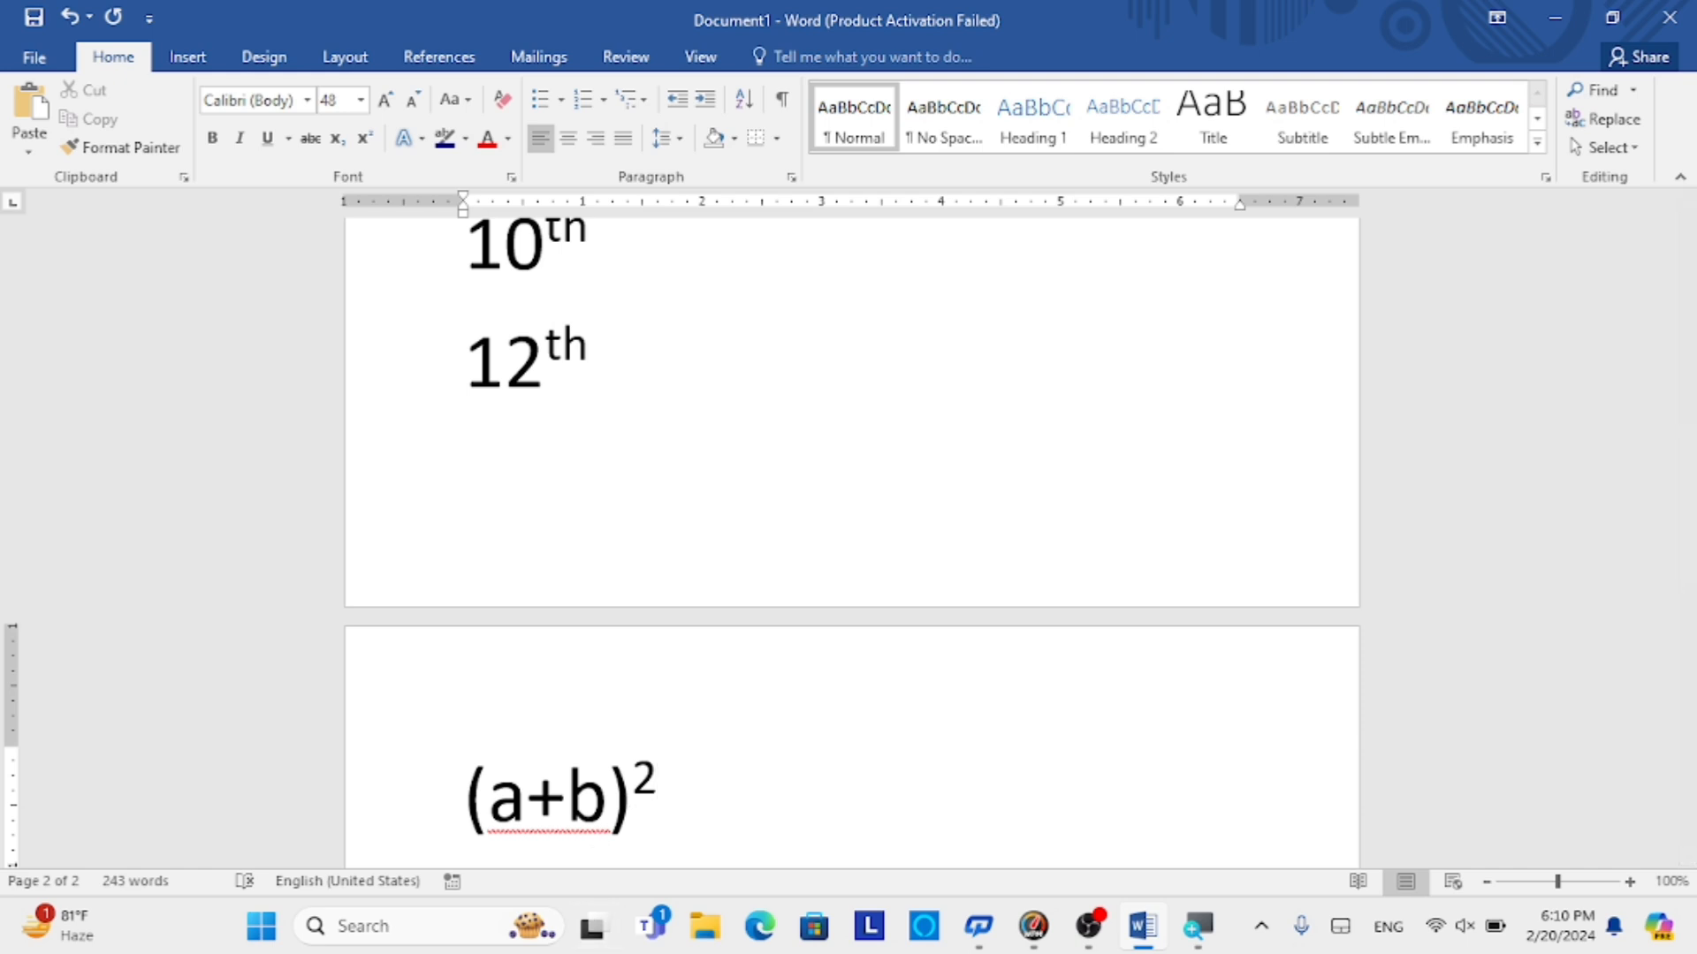
drag(659, 800, 466, 800)
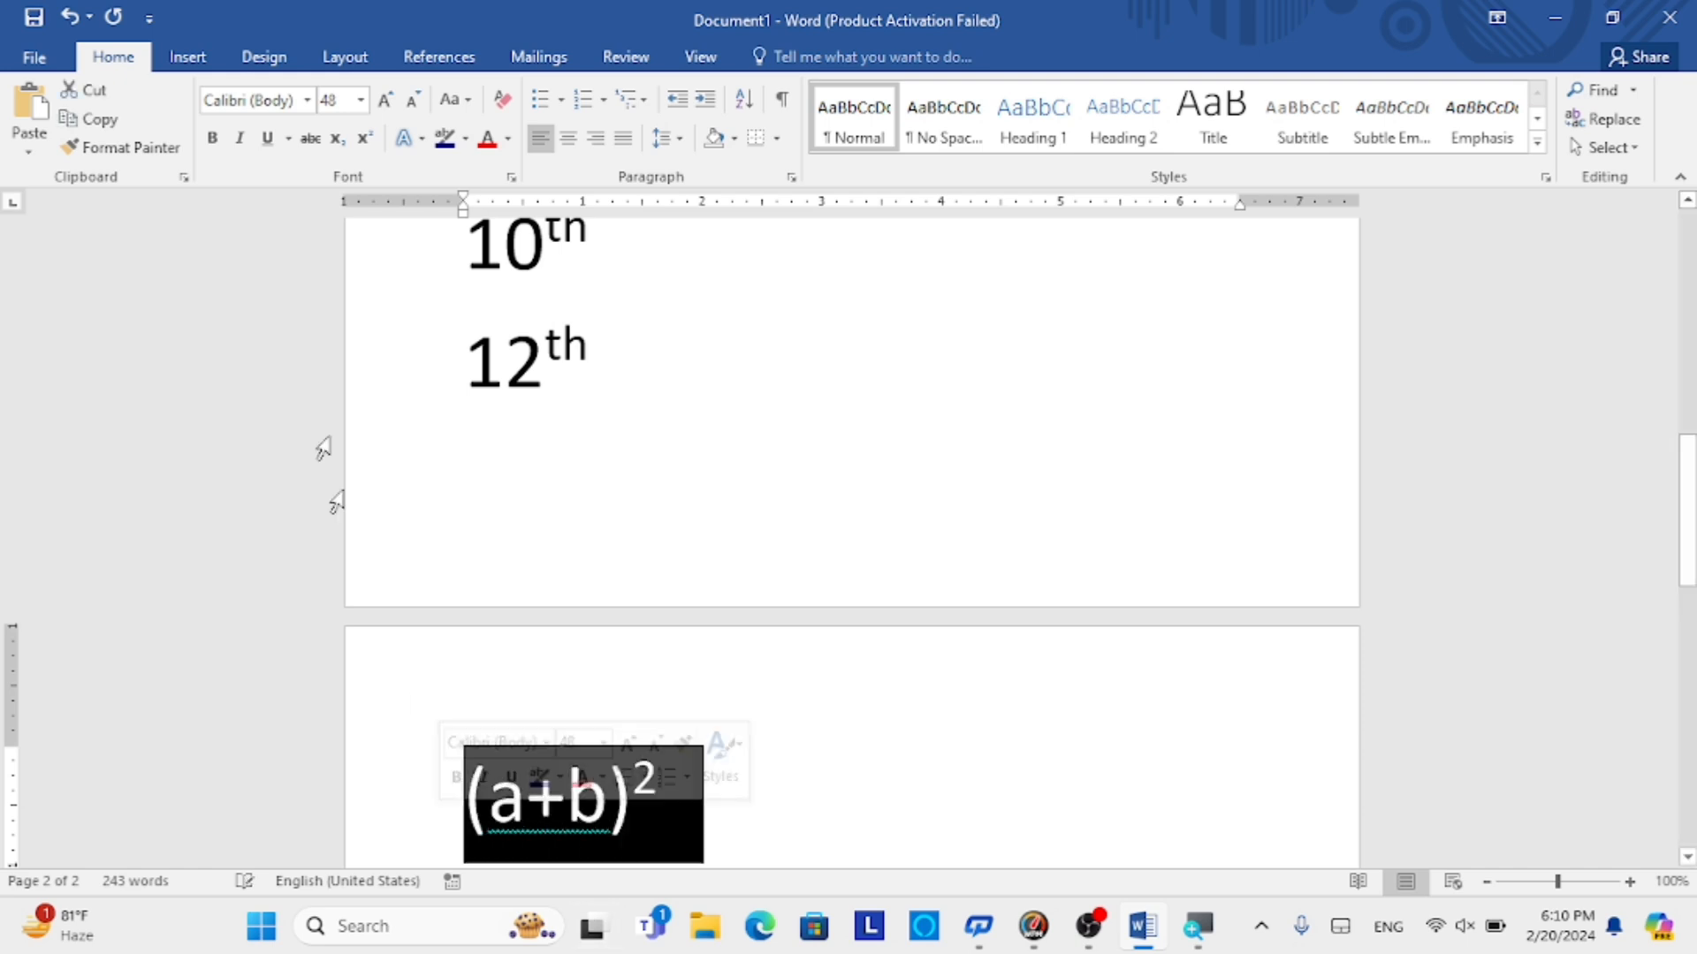
click(423, 139)
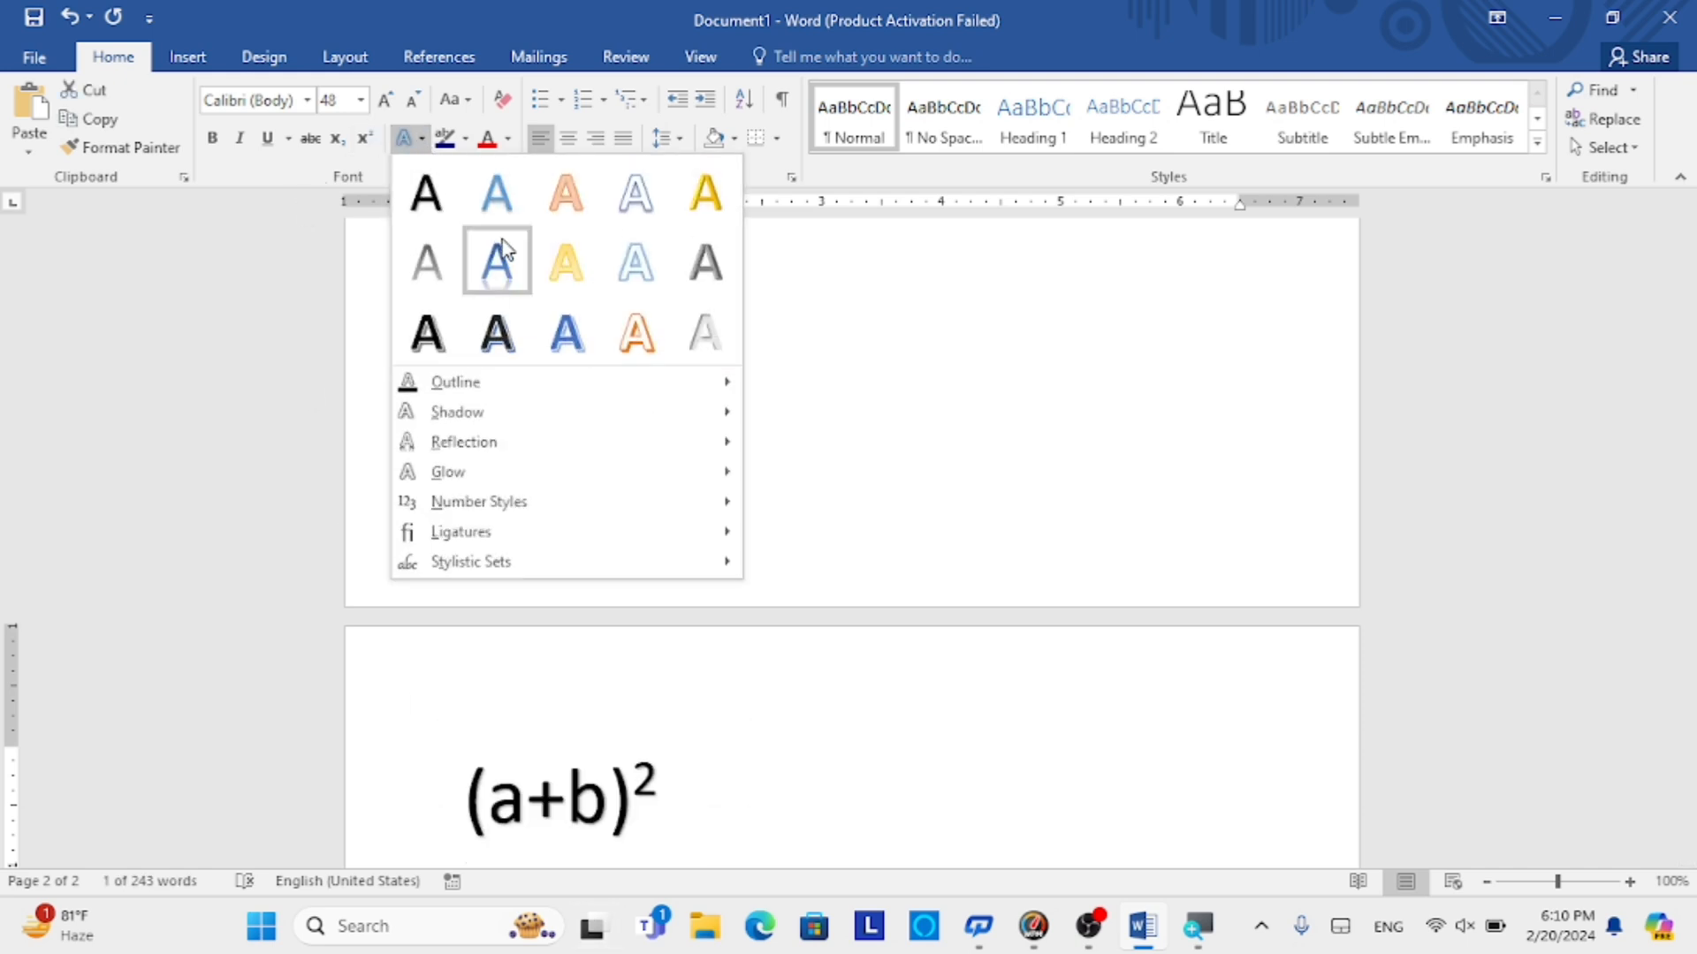
click(566, 267)
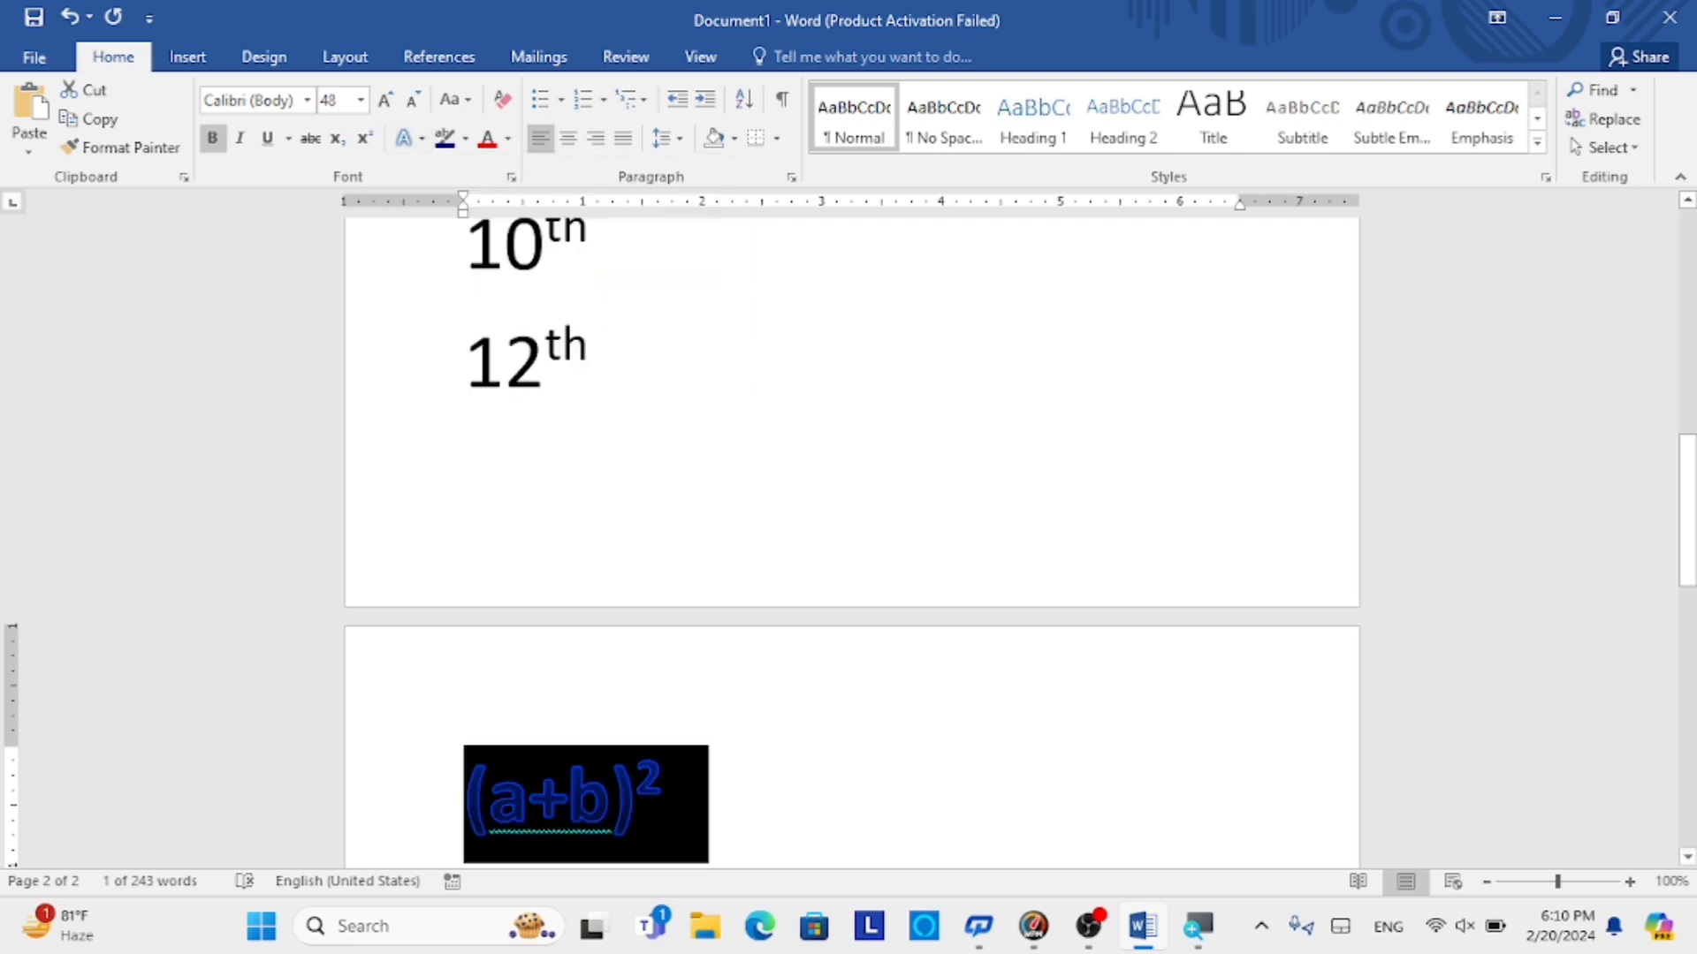
click(824, 734)
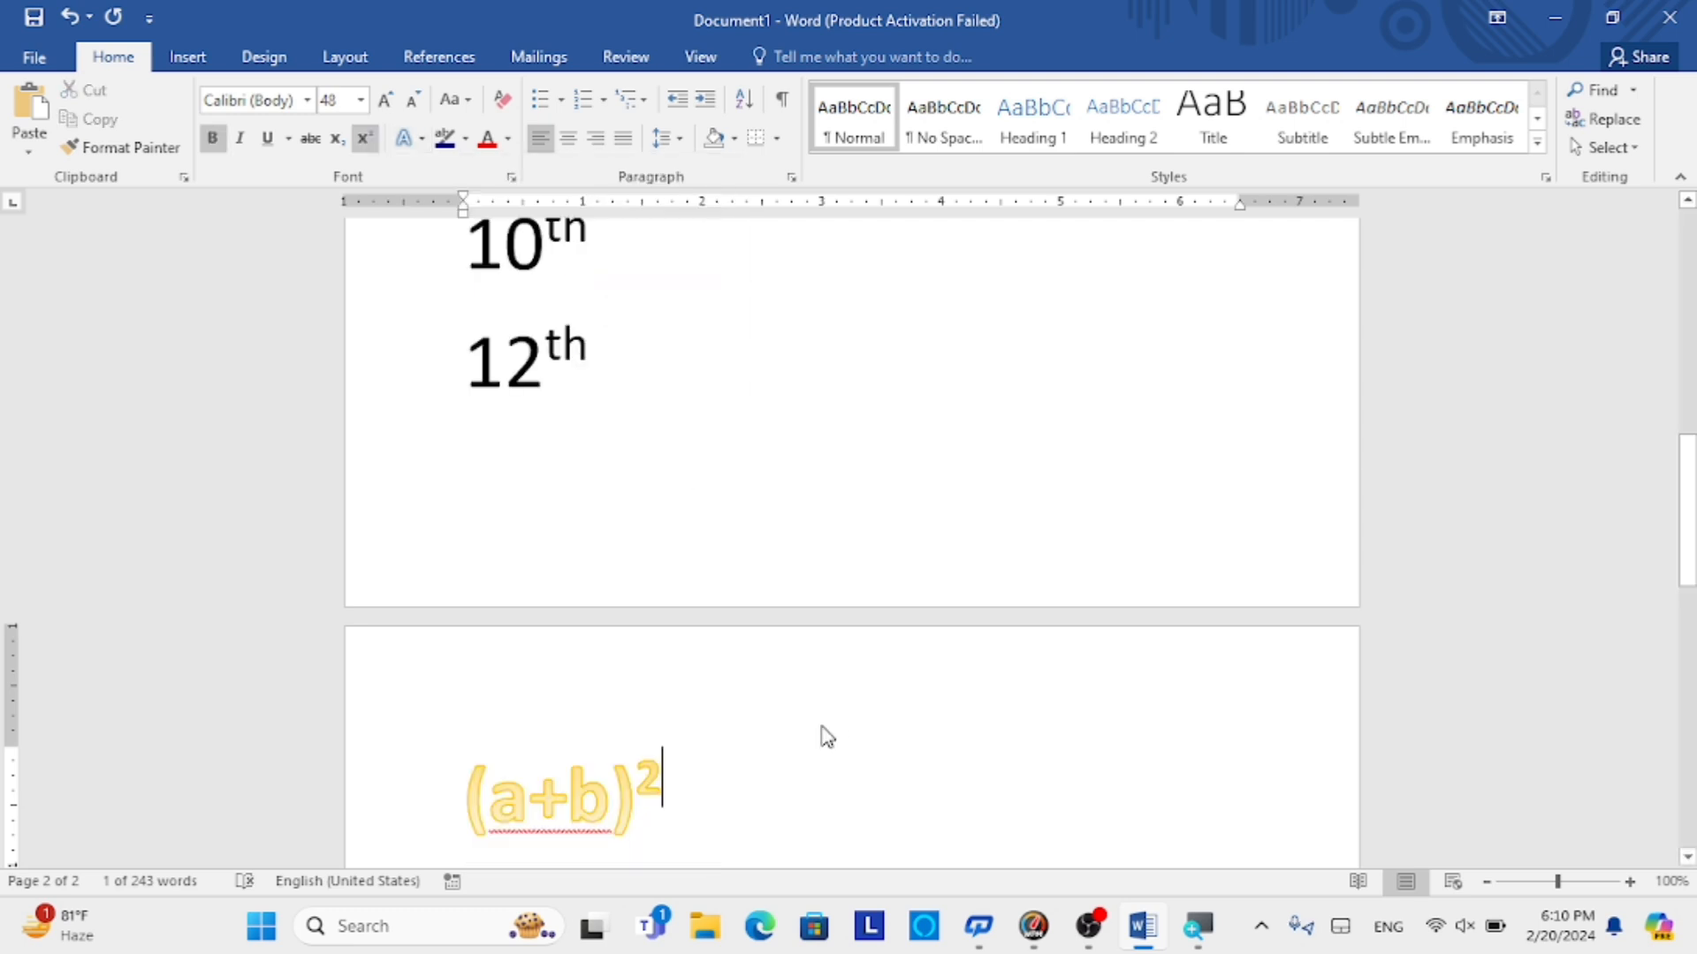
click(421, 139)
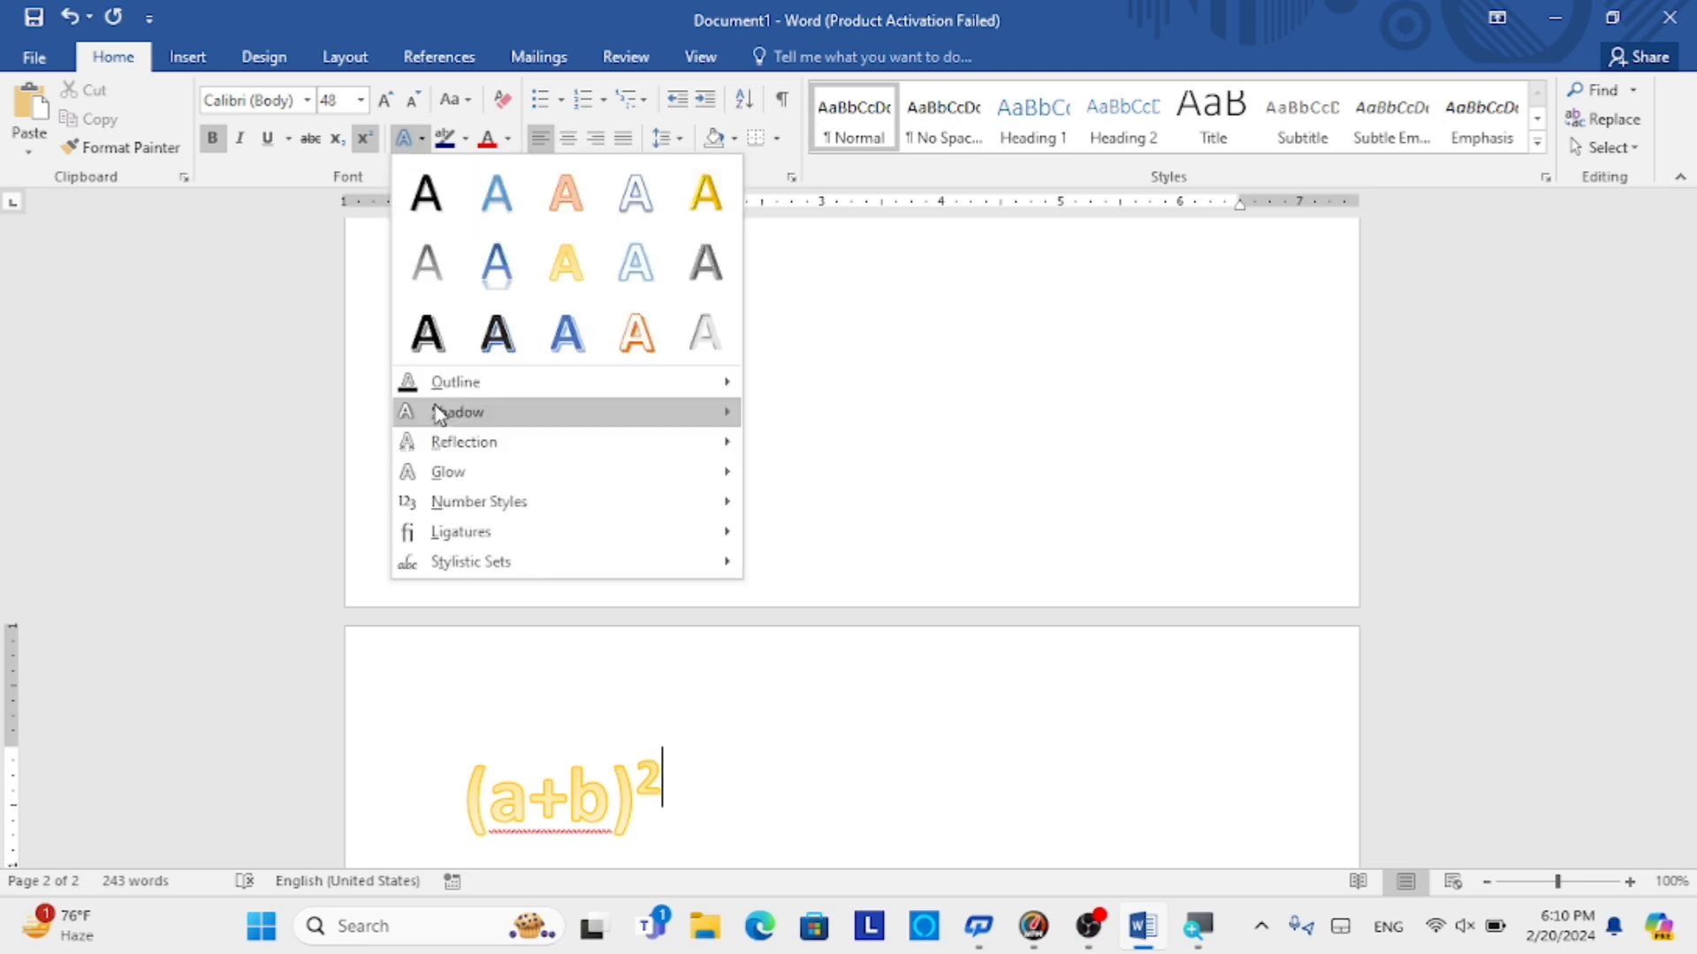
mouse_move(481, 472)
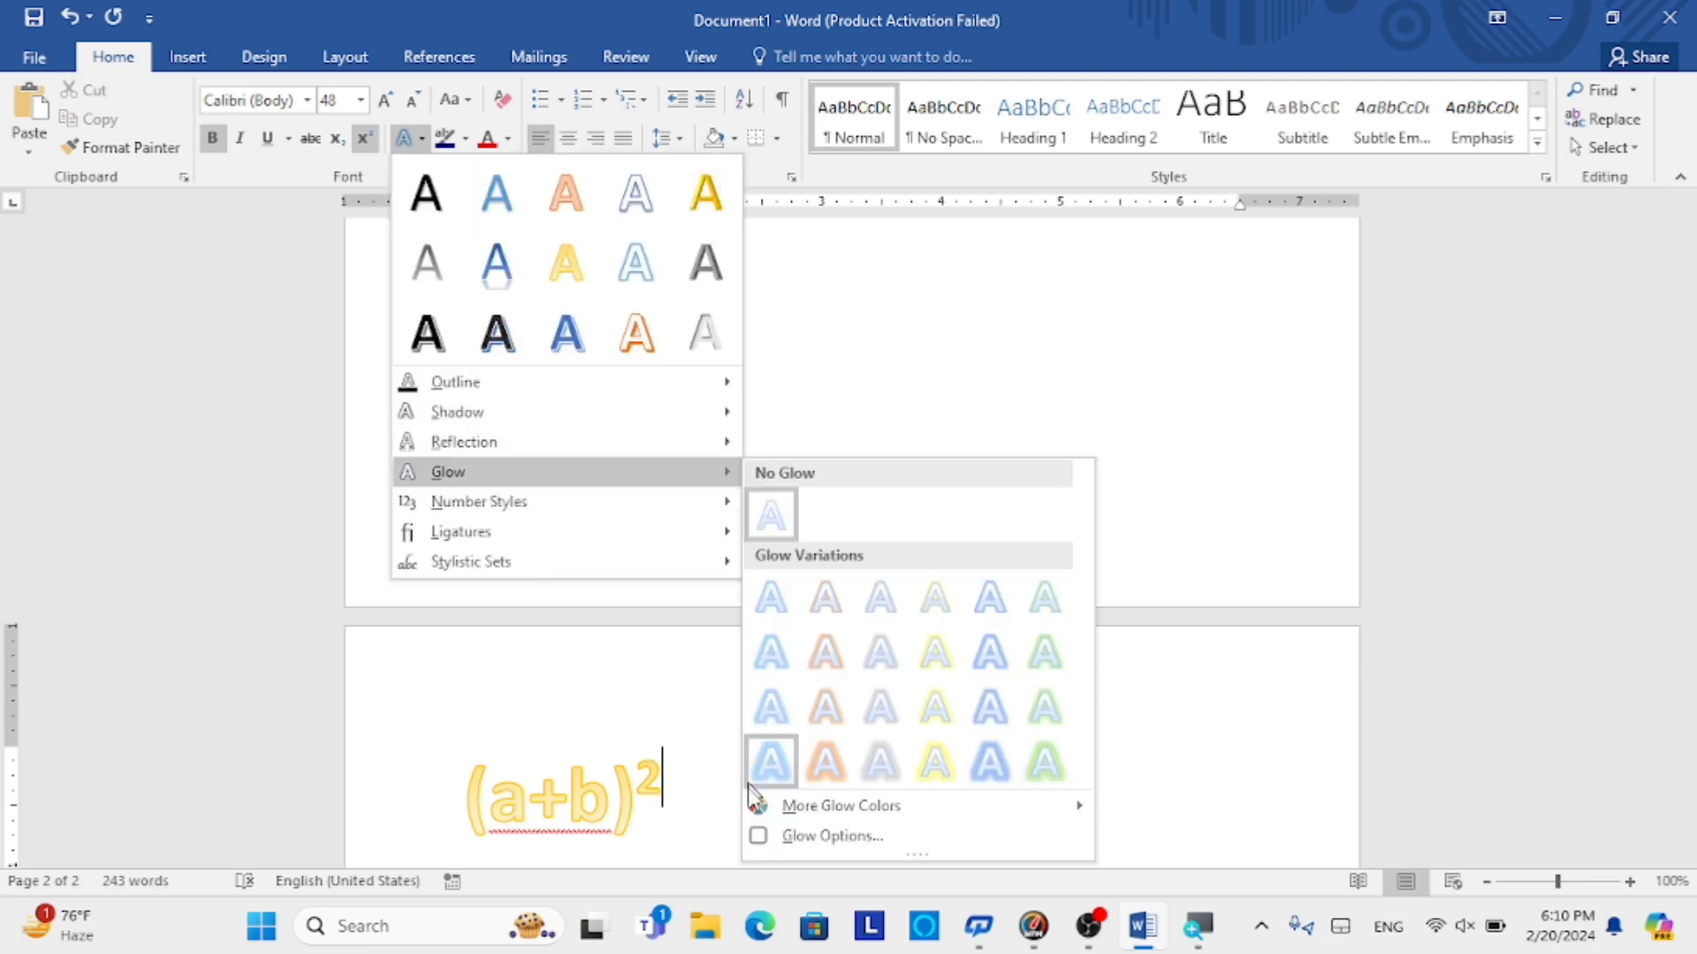
click(739, 790)
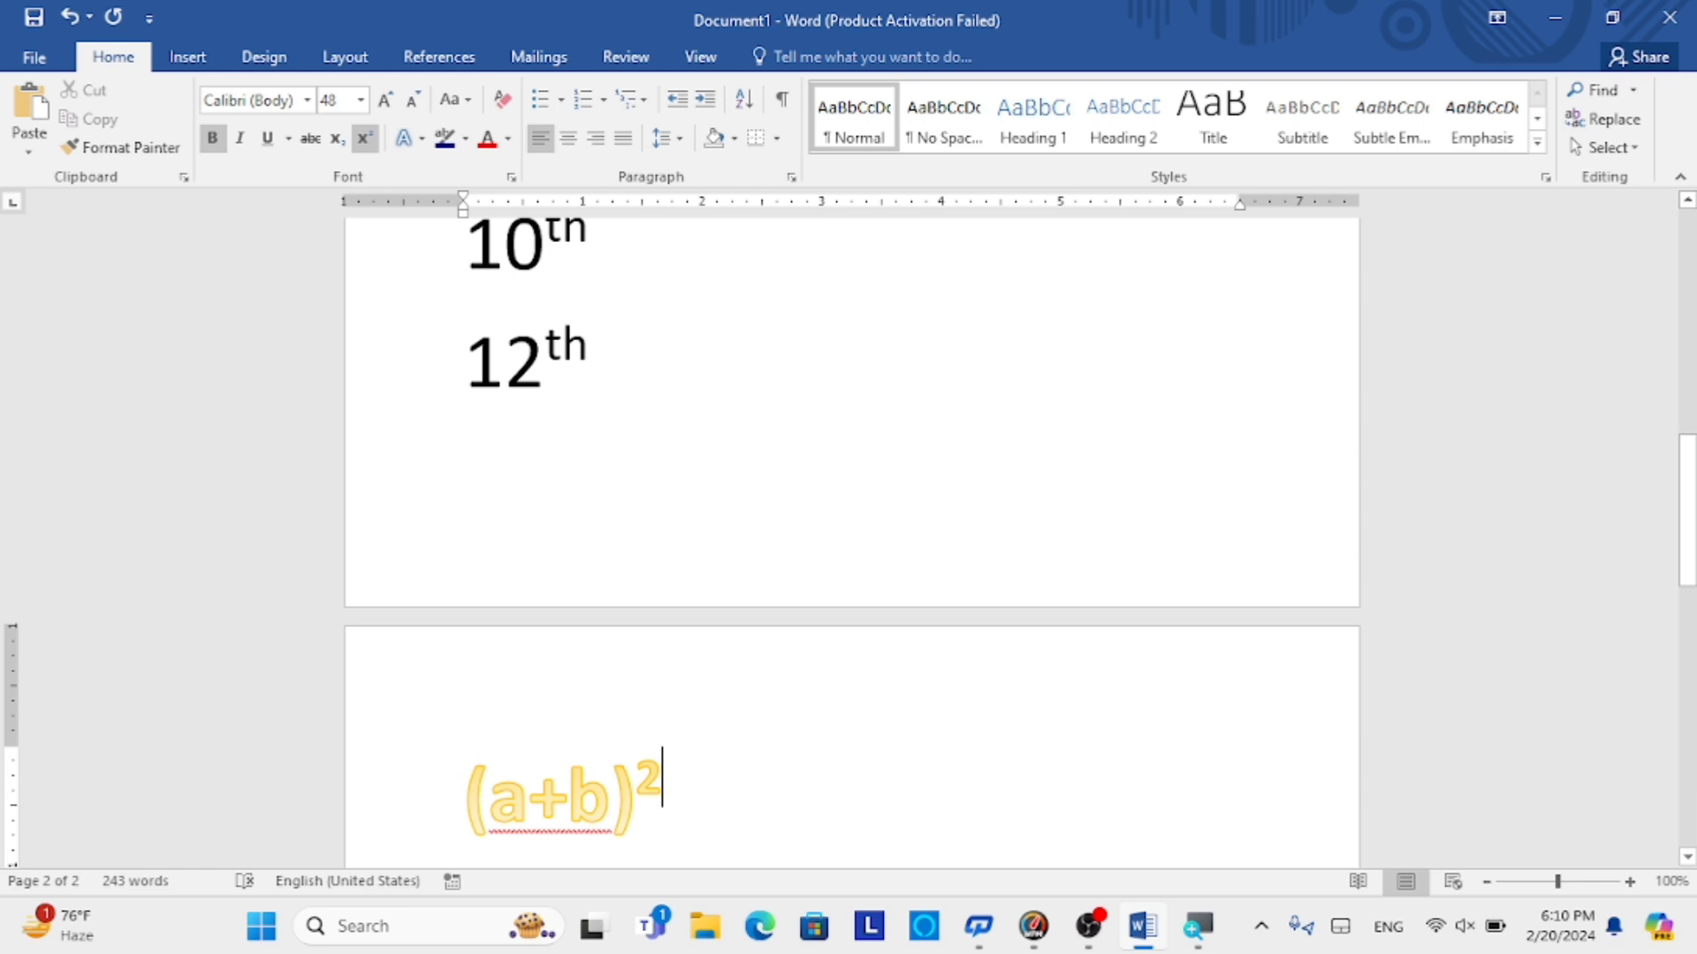
triple_click(556, 815)
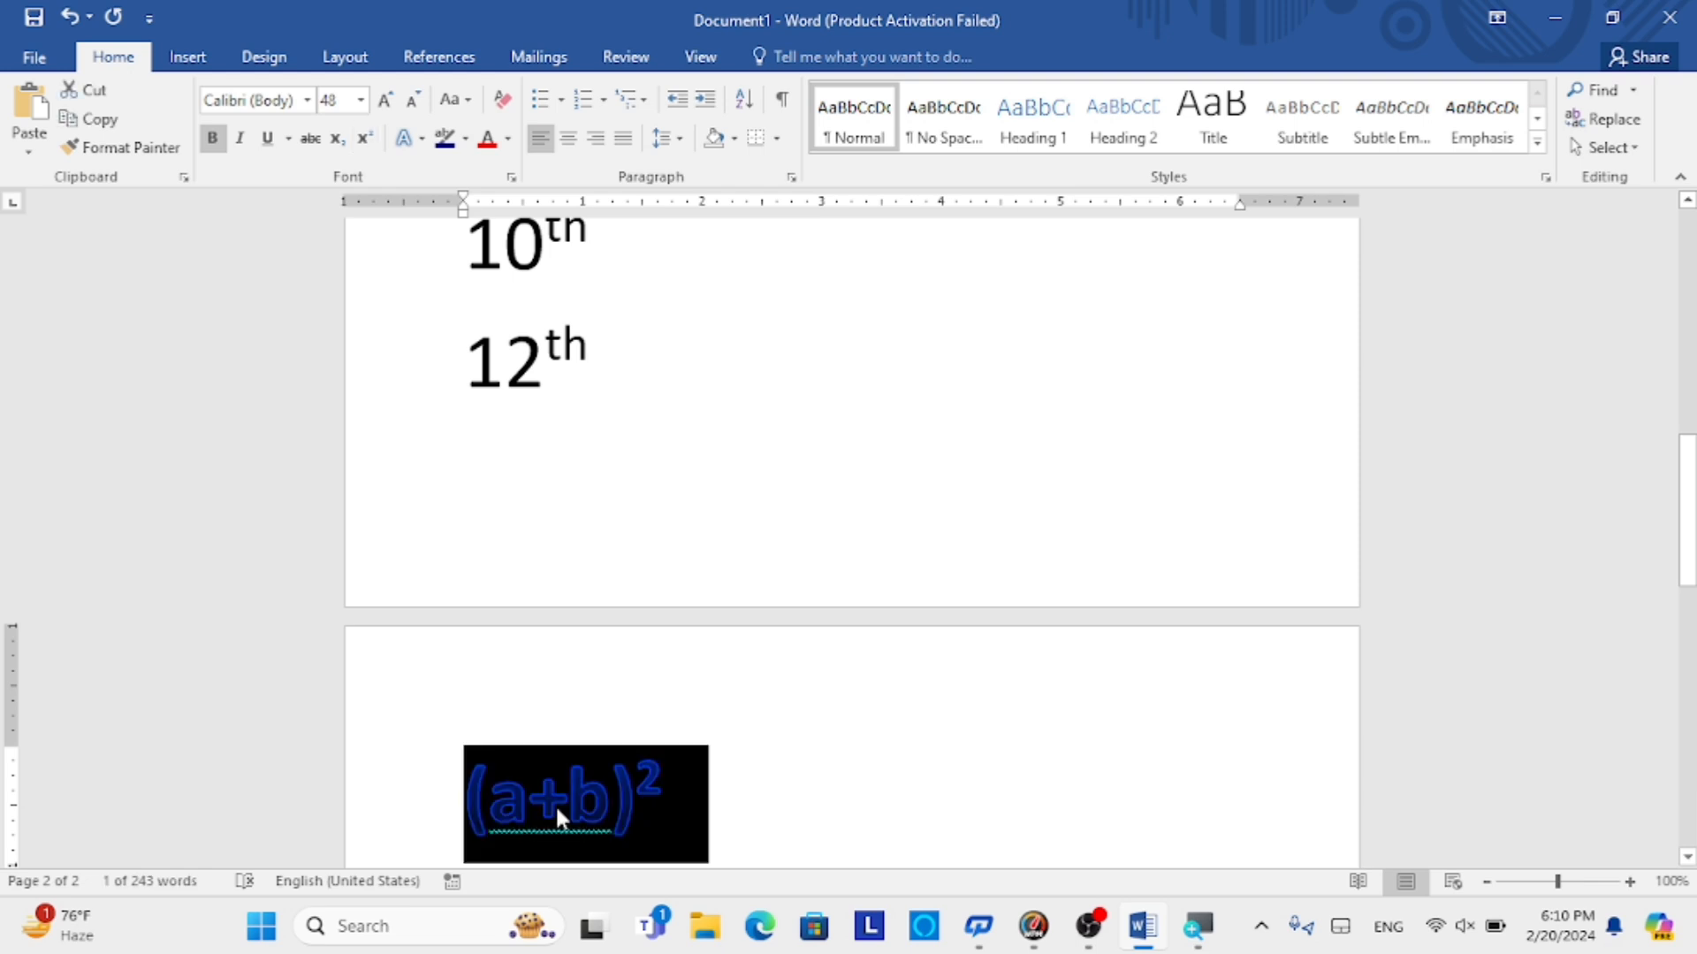
- Highlight the word "Video" at the start of the first paragraph in red
scroll(554, 804, up, 10)
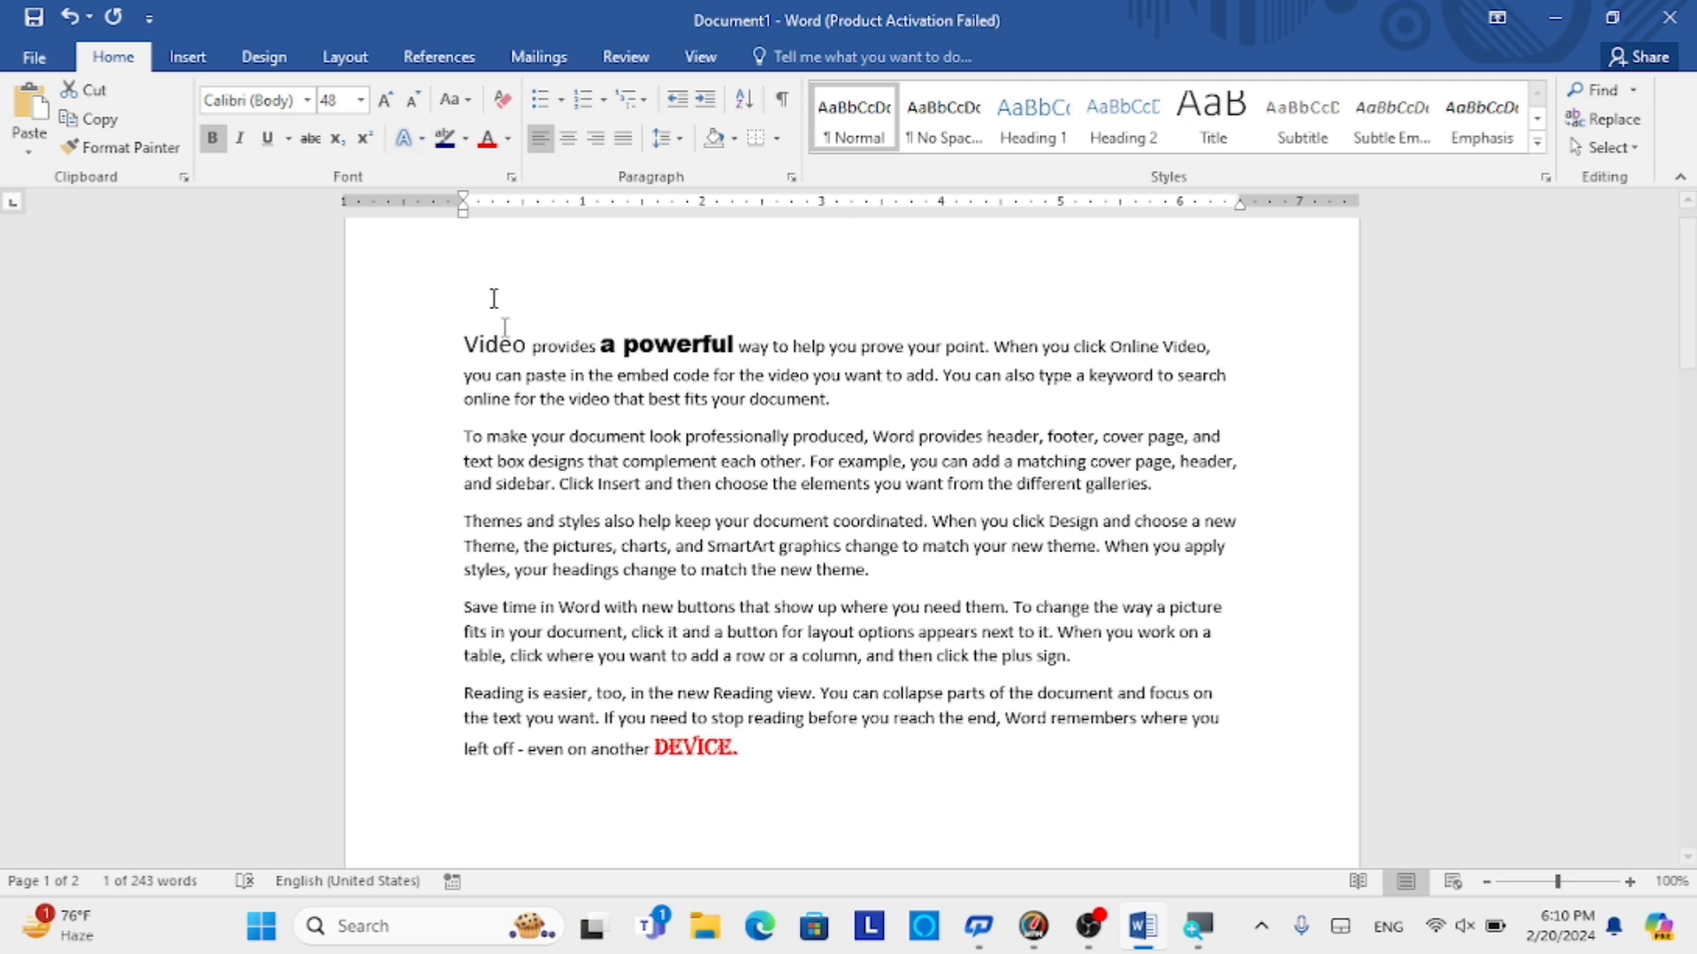
double_click(497, 345)
click(464, 138)
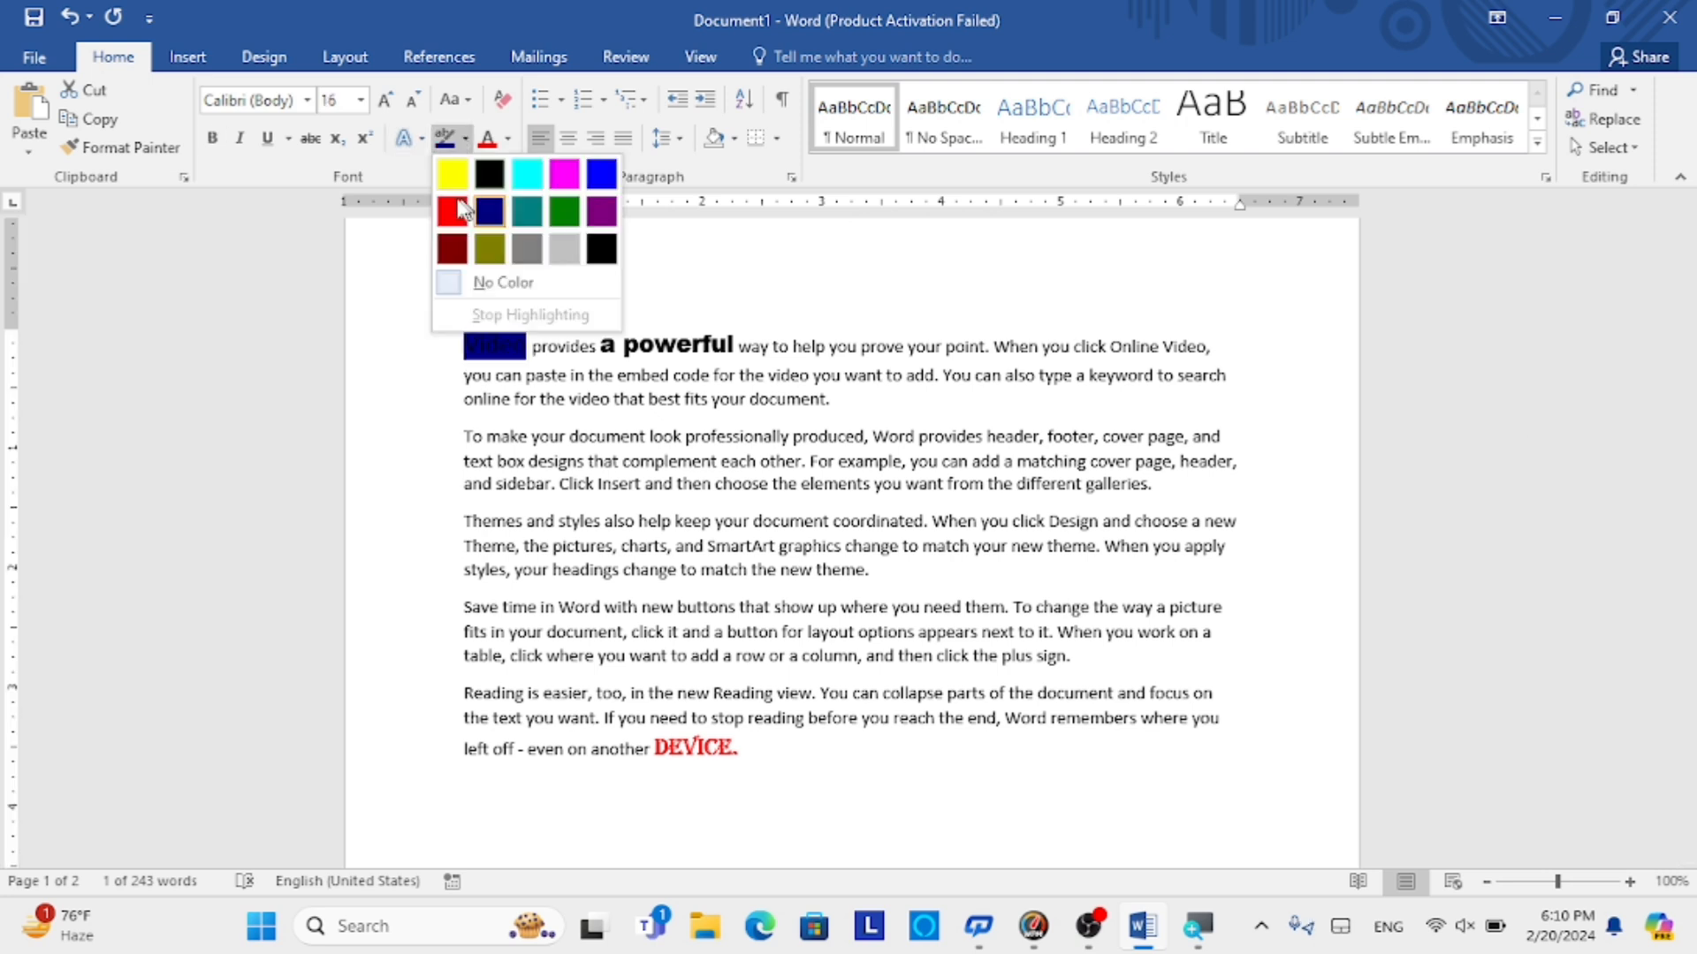
click(452, 210)
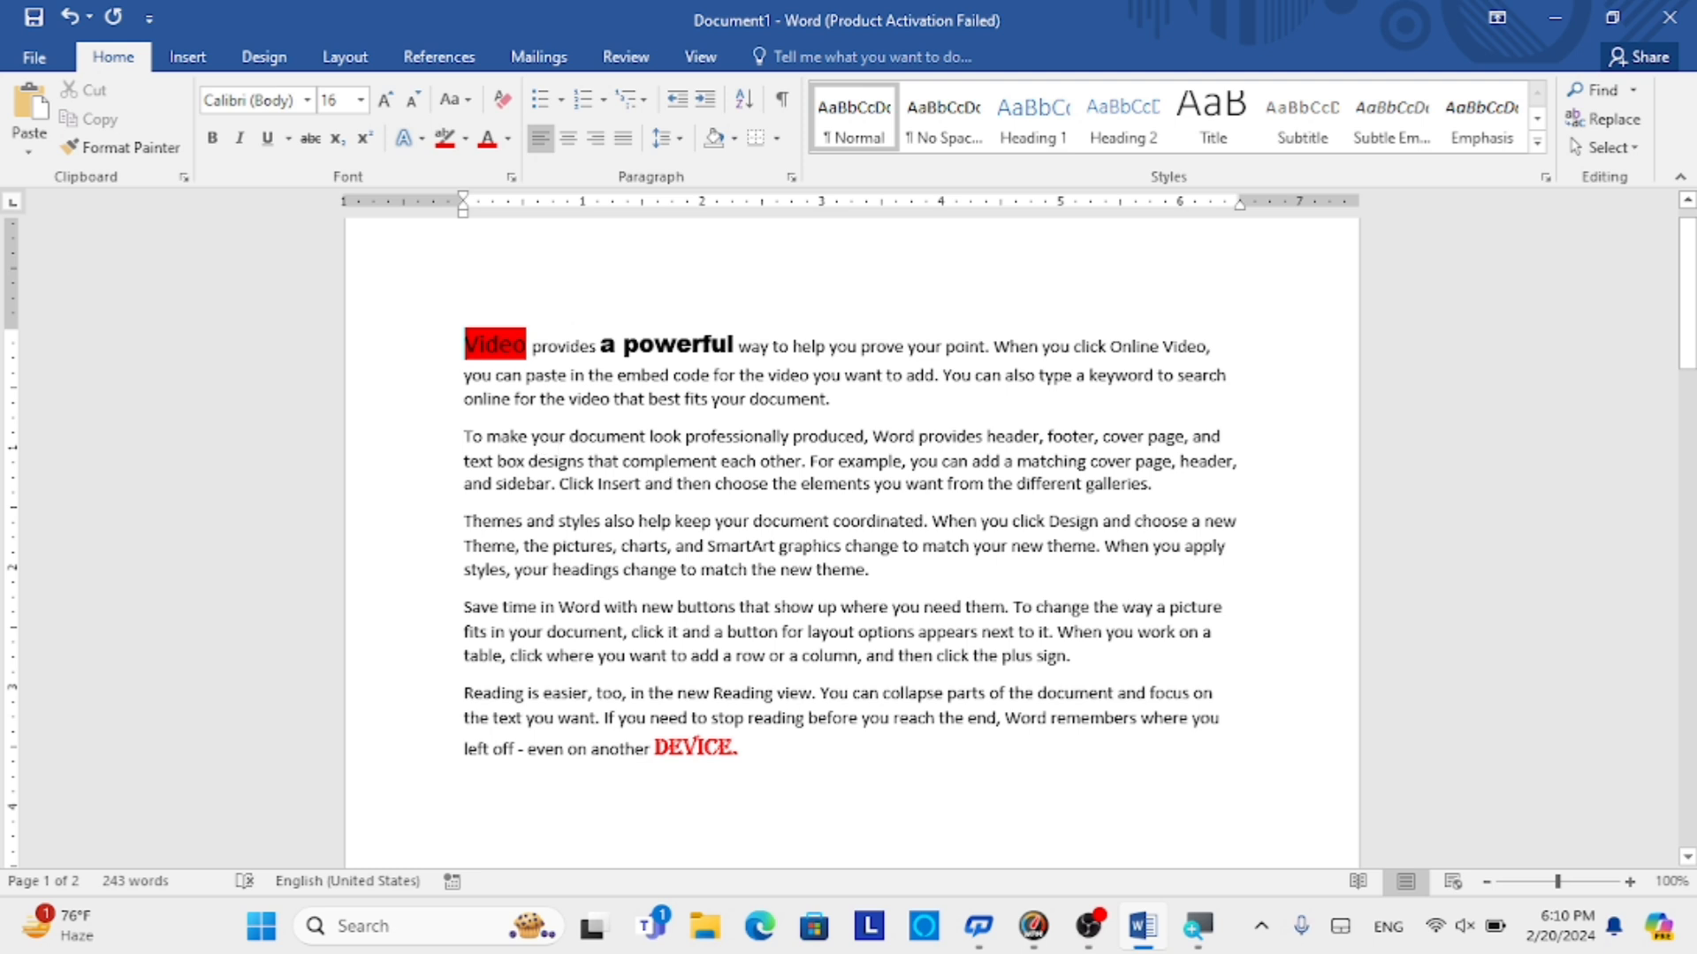
- Set the font color of all five paragraphs, from "Video" to "DEVICE.", to the standard dark blue
click(507, 142)
click(767, 592)
drag(773, 736, 464, 340)
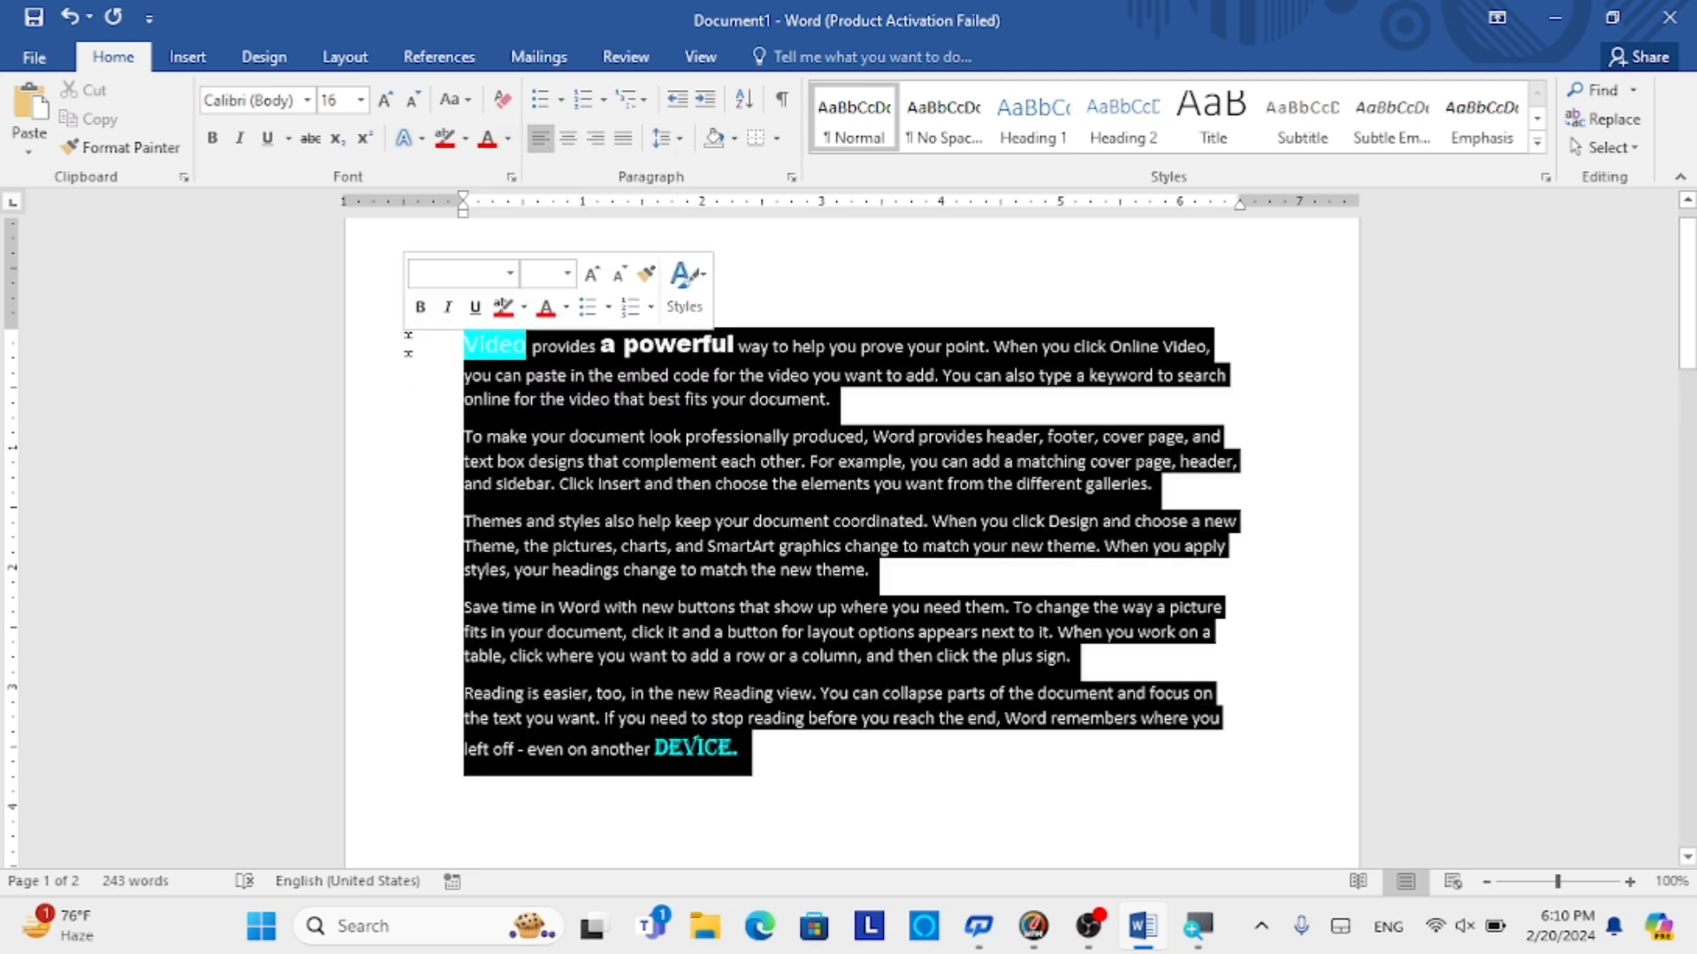
click(507, 139)
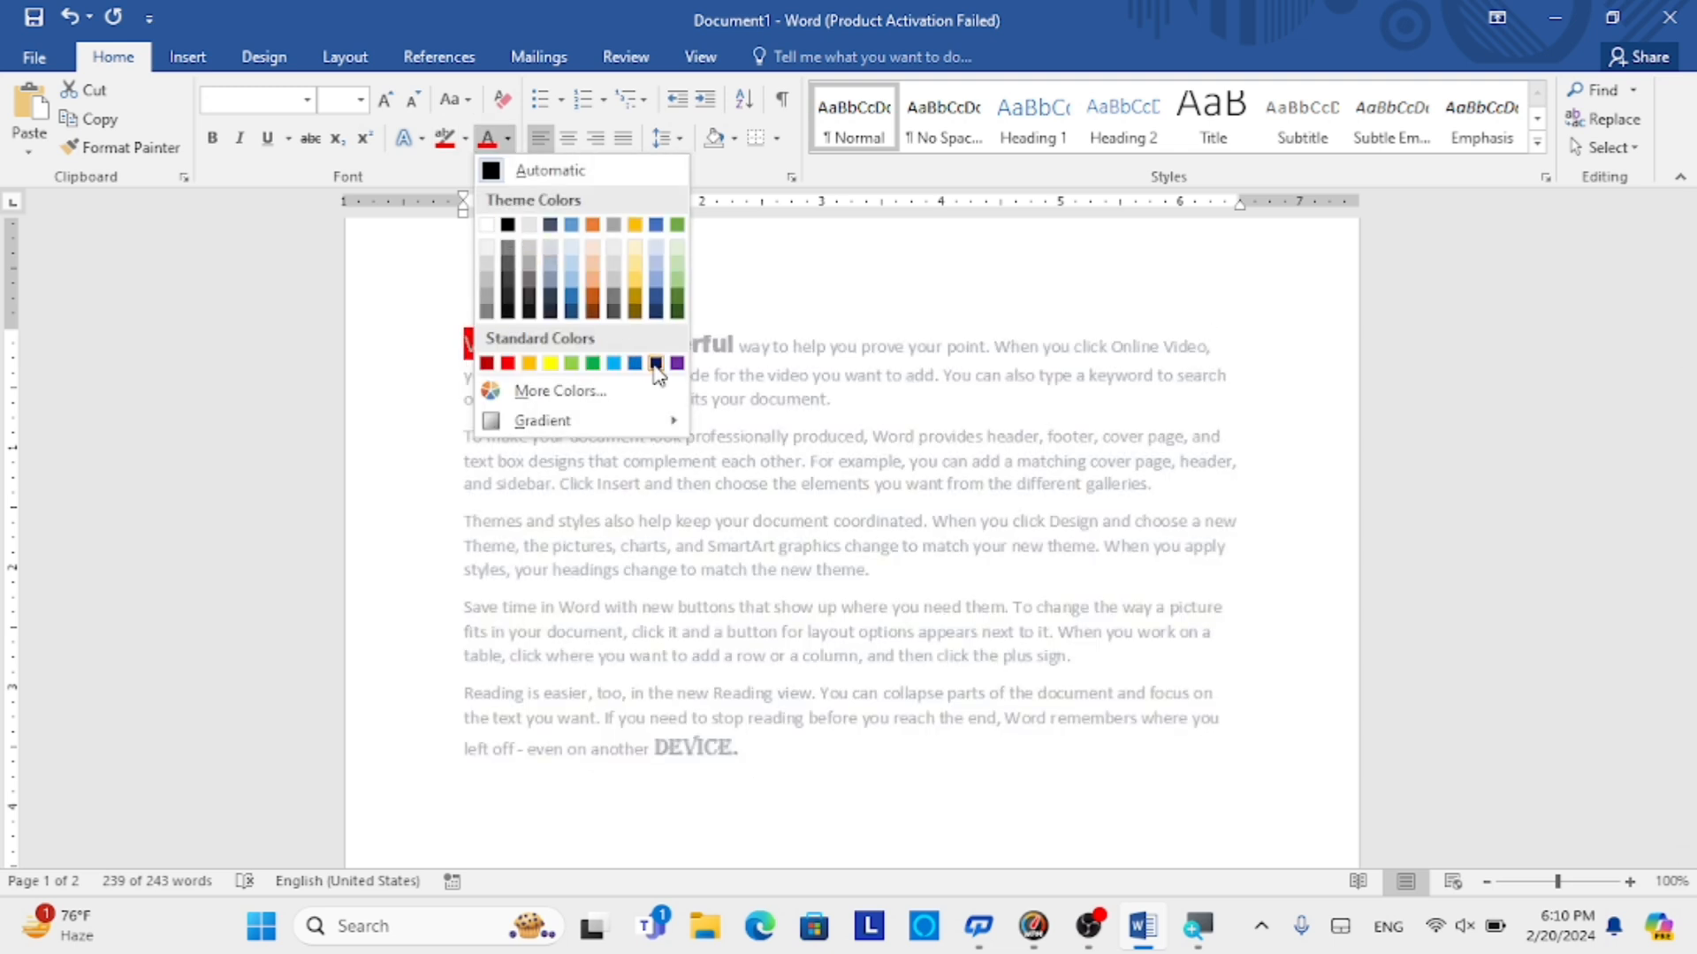
click(656, 363)
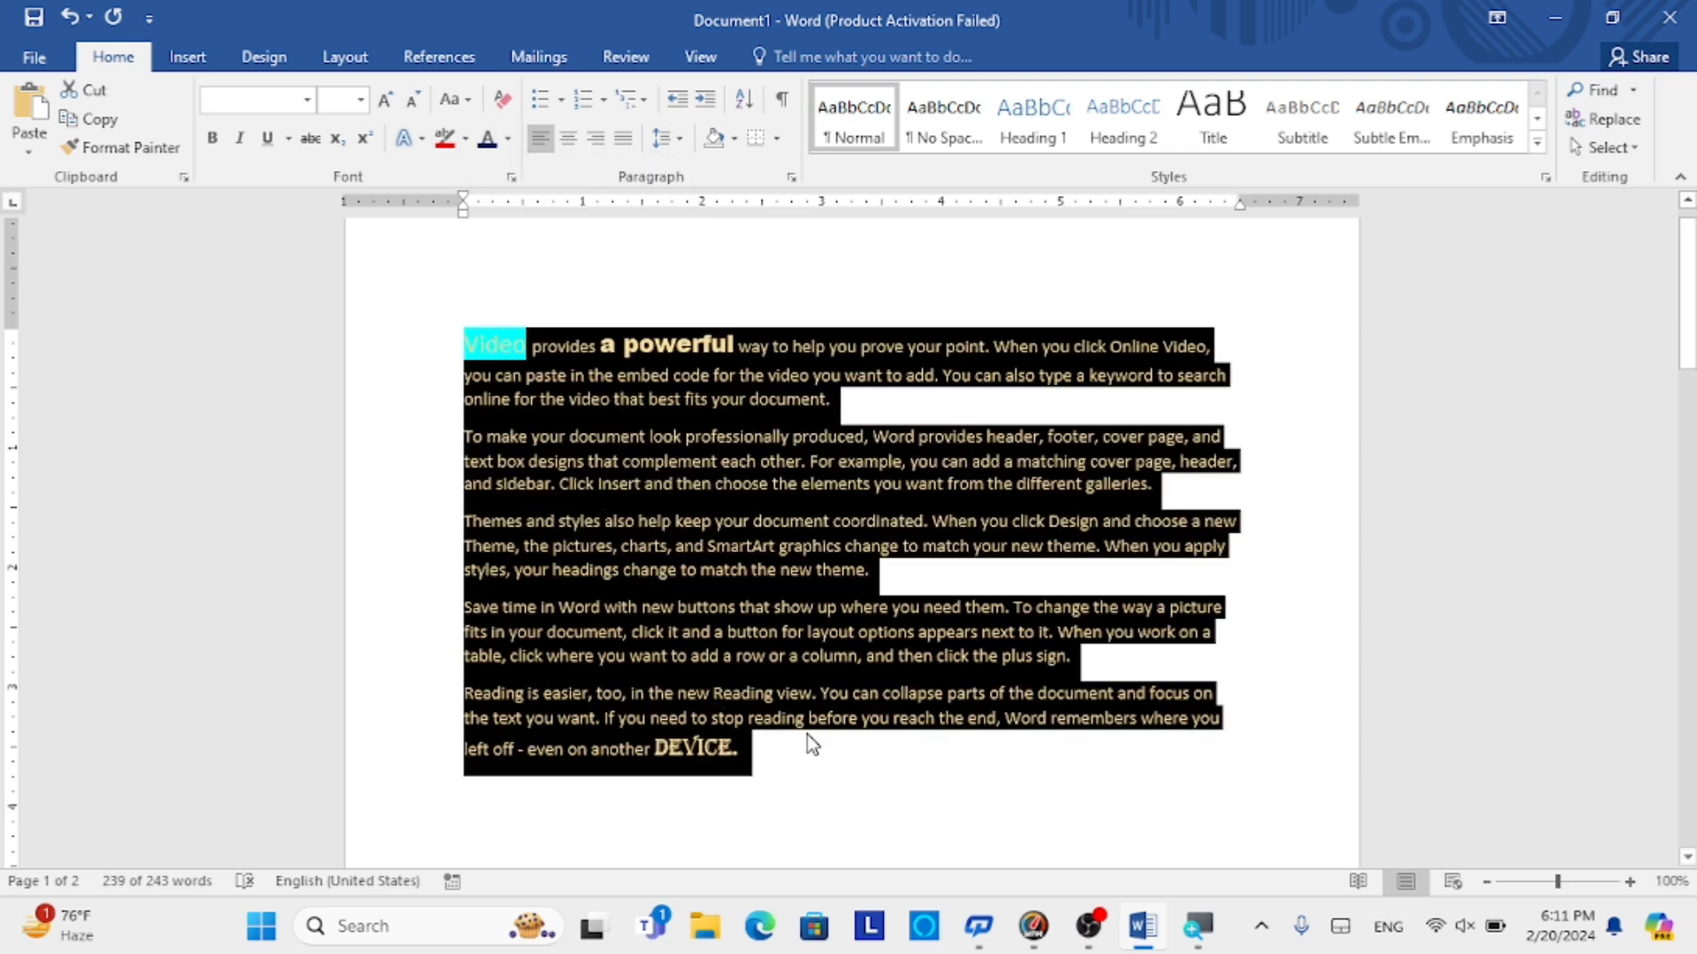
click(707, 555)
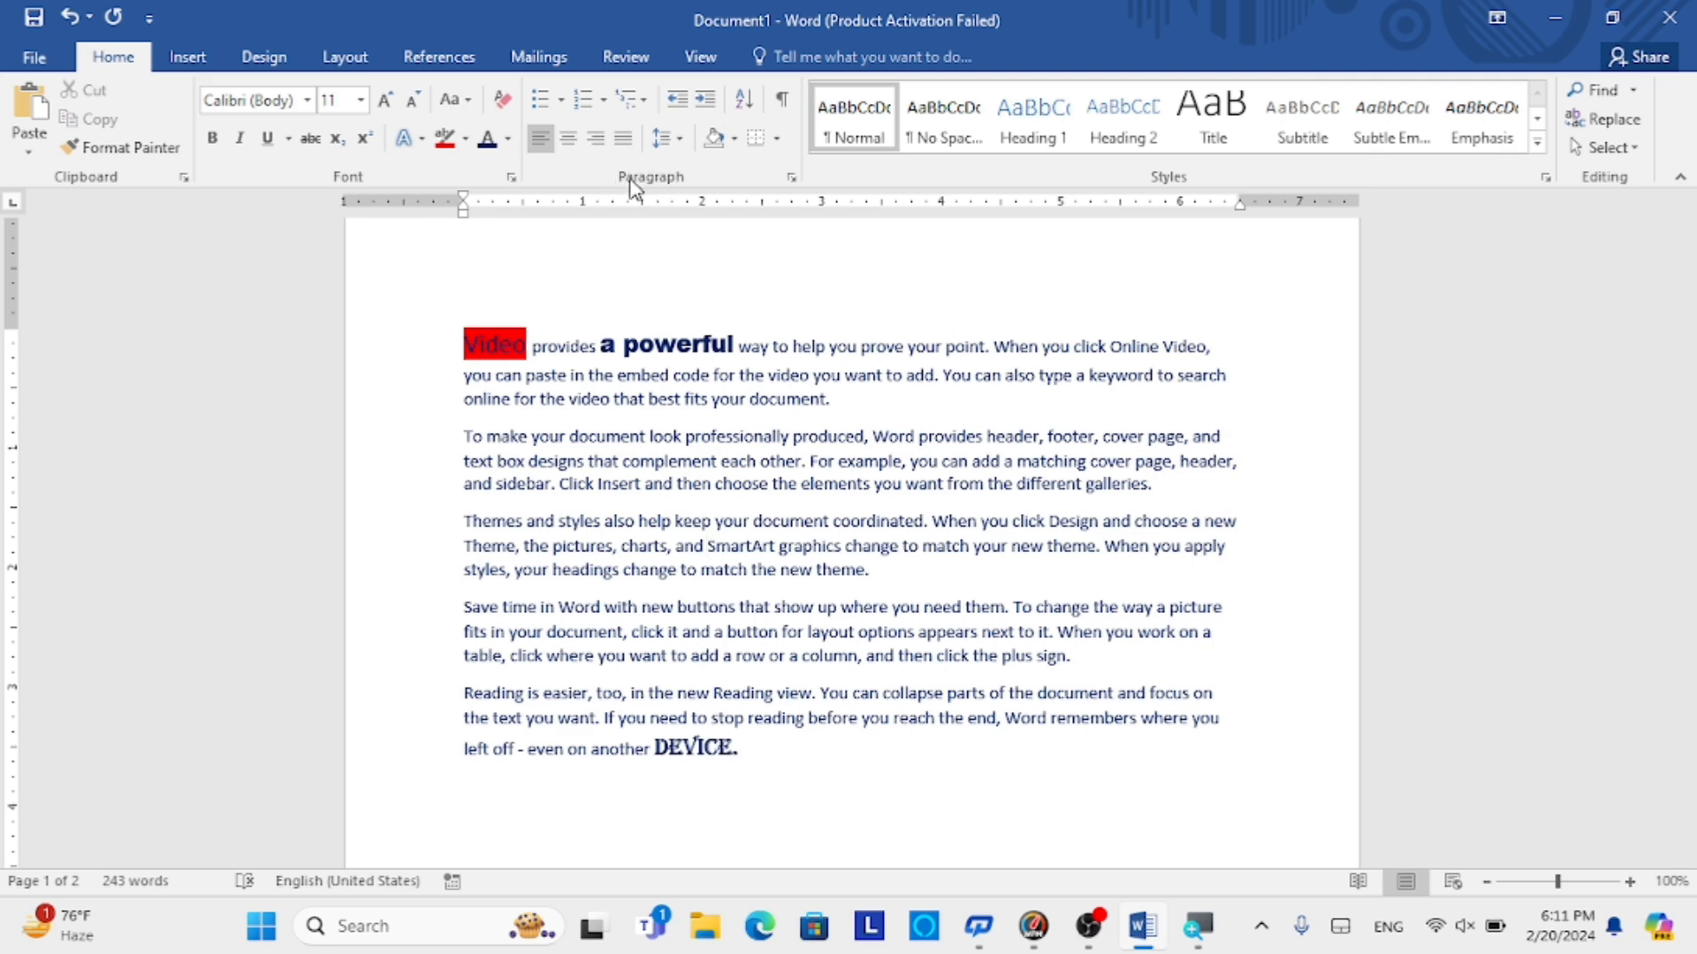
- Start a new line after "DEVICE.", give it an arrowhead bullet and enter the text "fds"
click(563, 100)
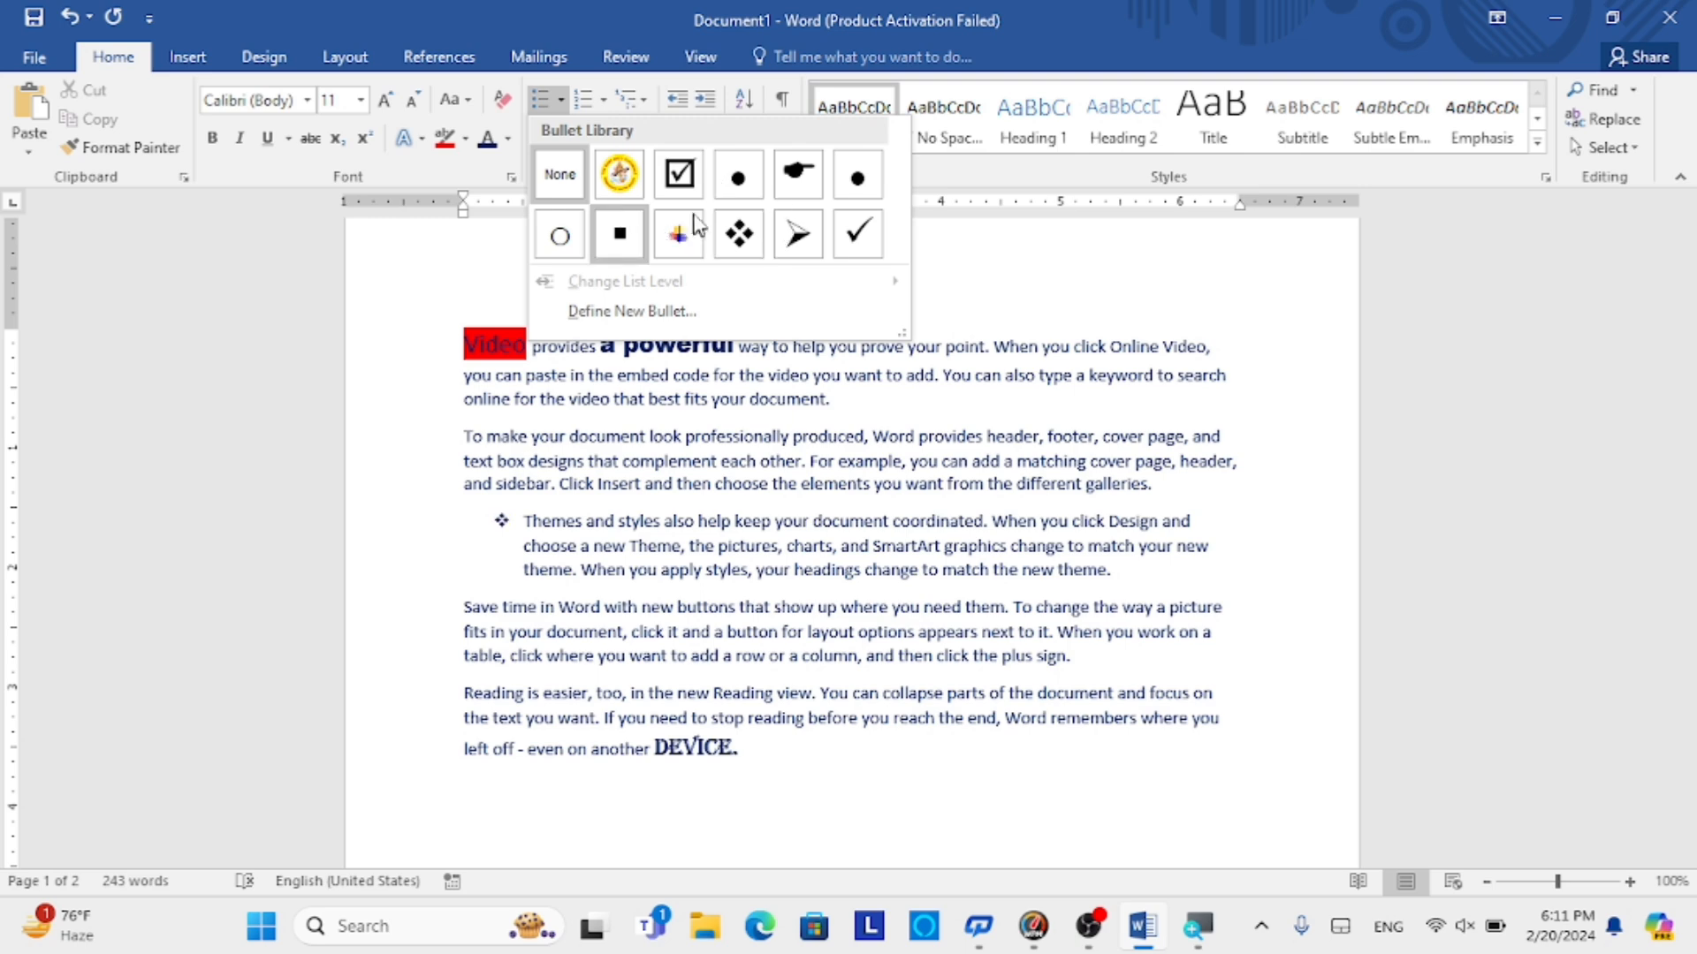
click(764, 742)
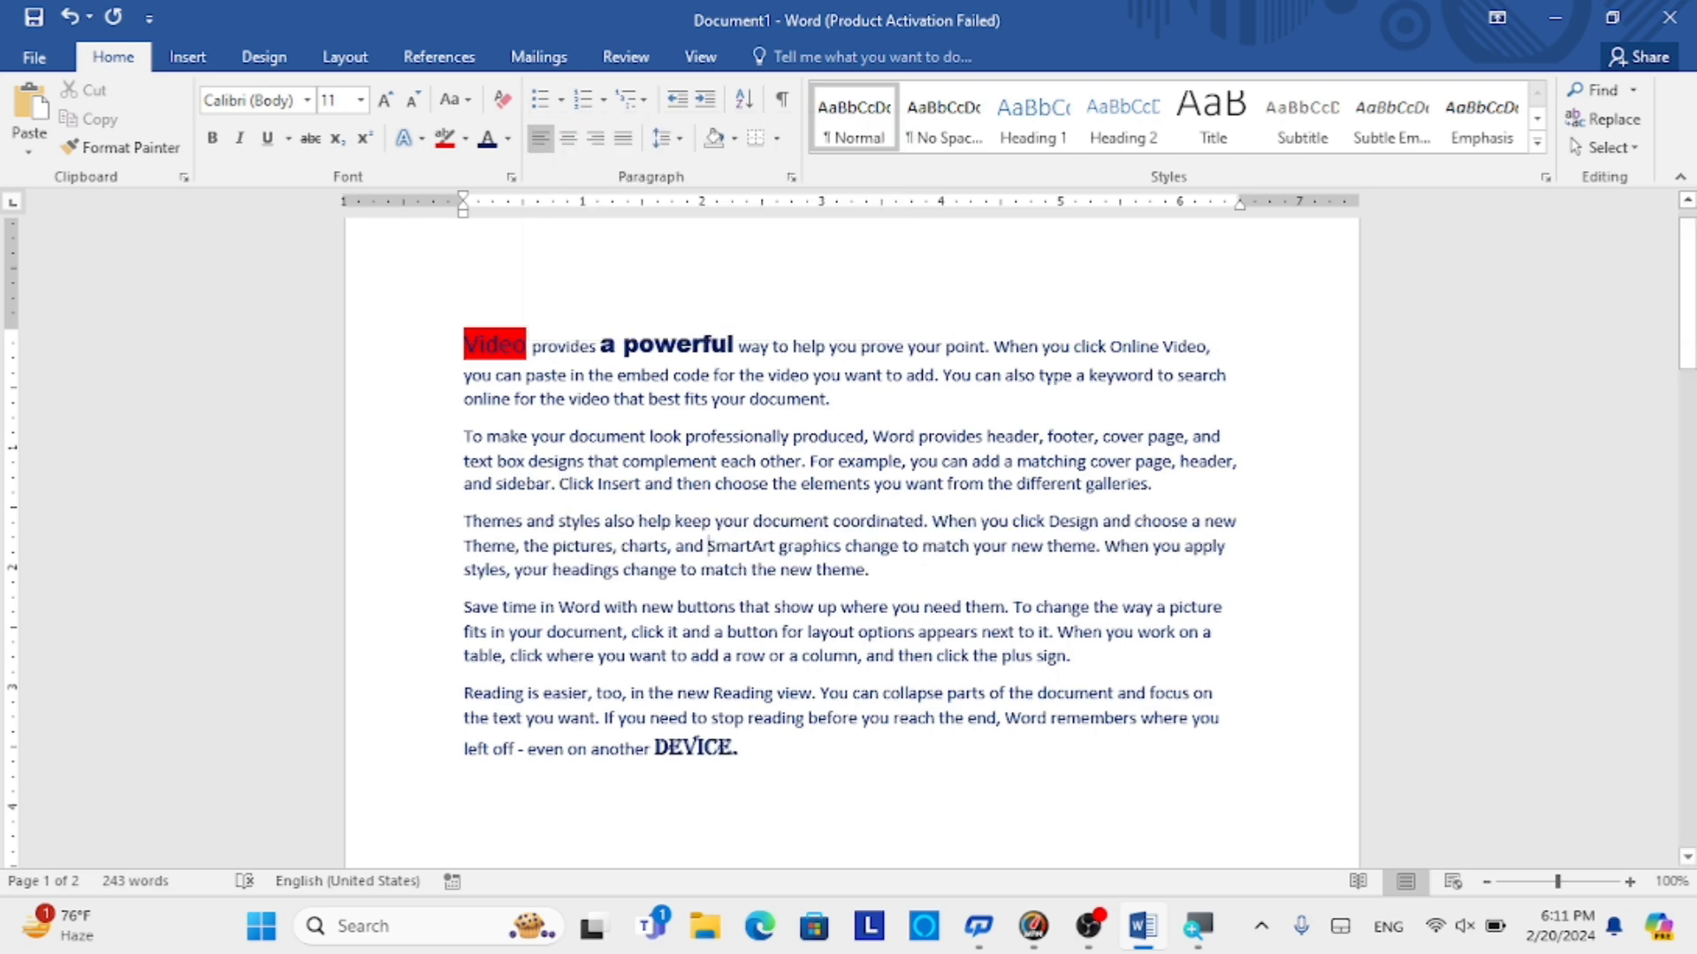
key(Return)
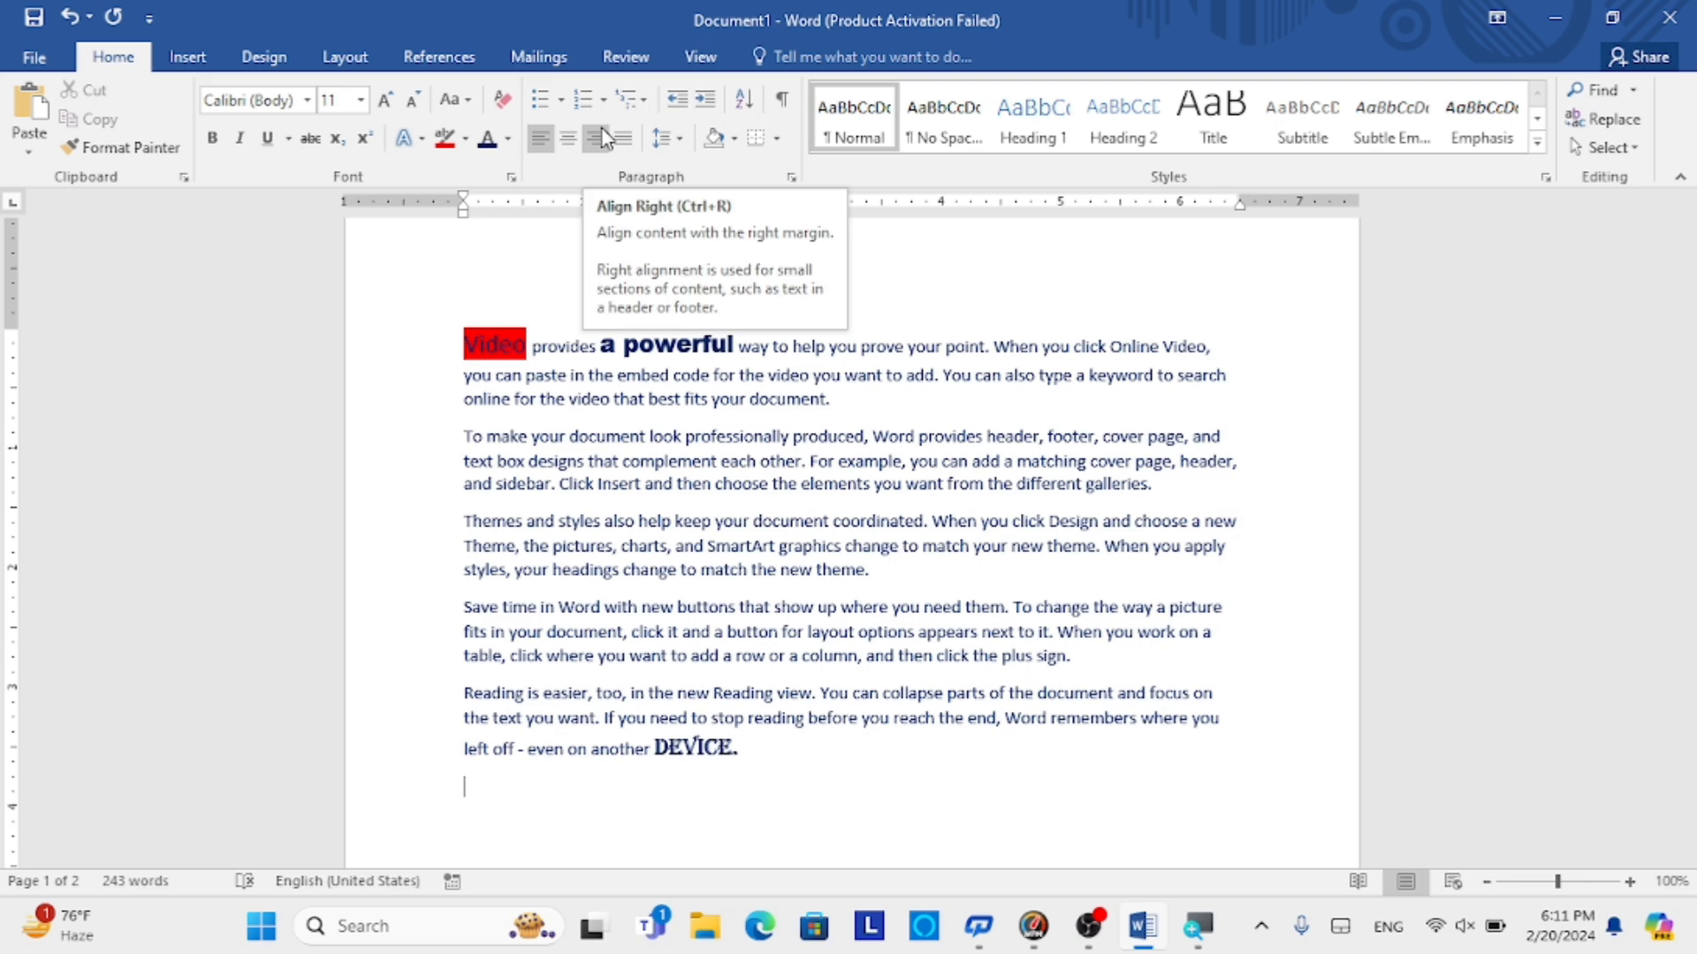
click(560, 100)
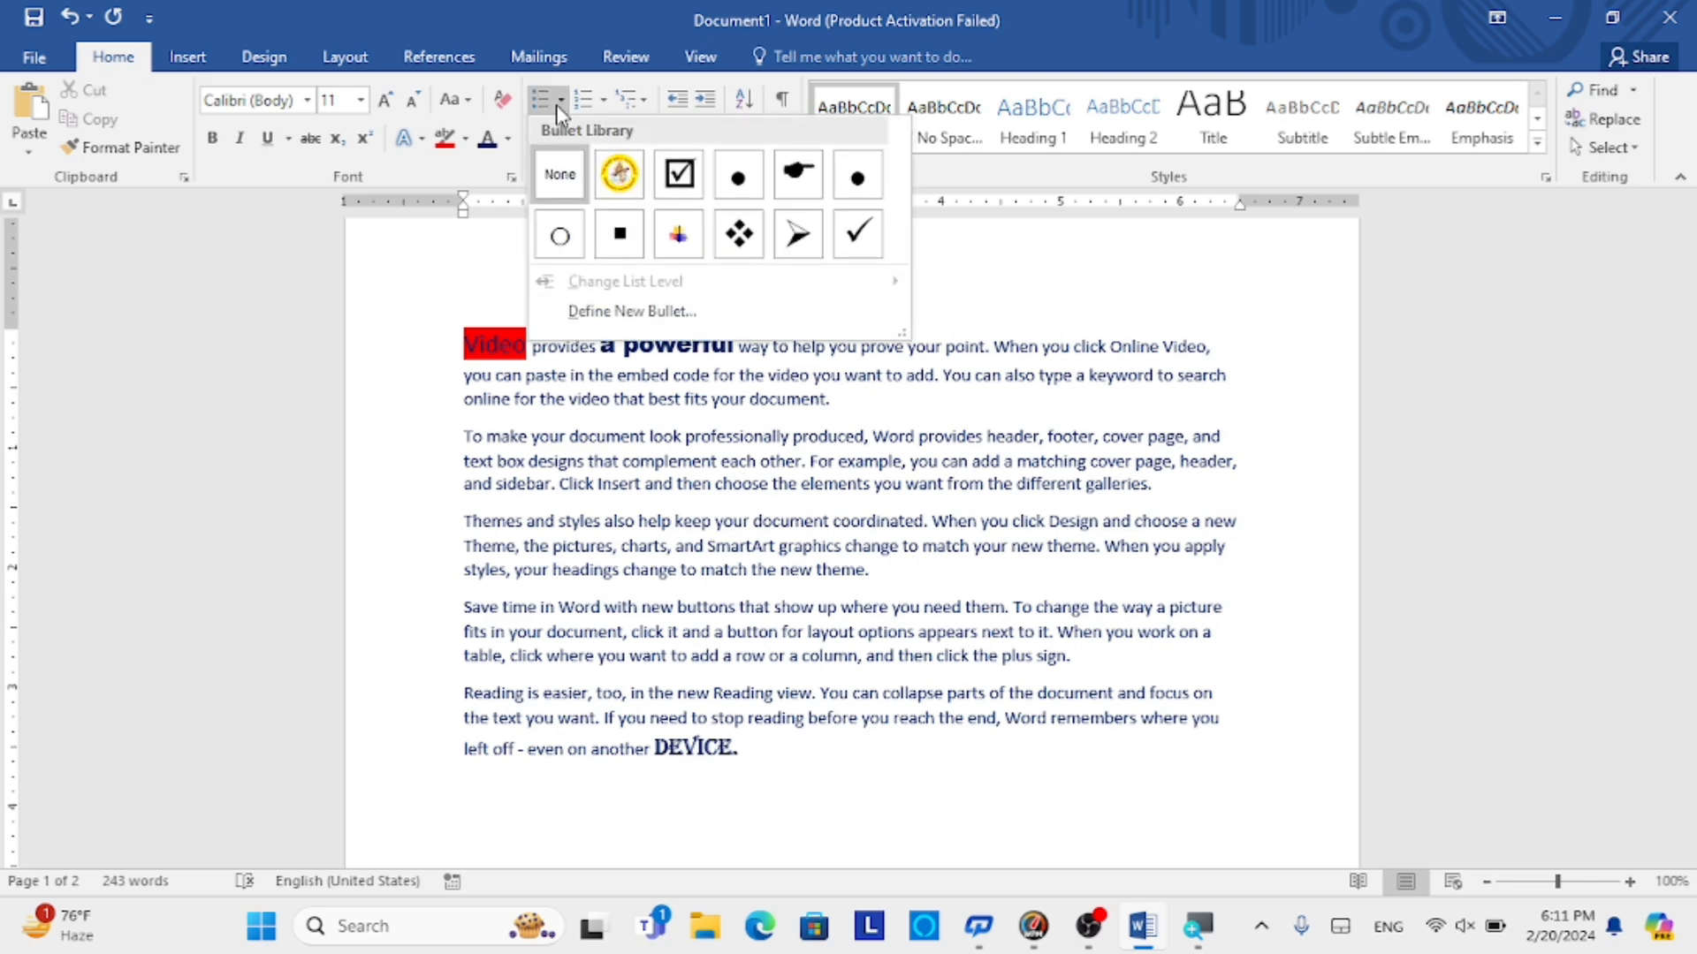
click(799, 231)
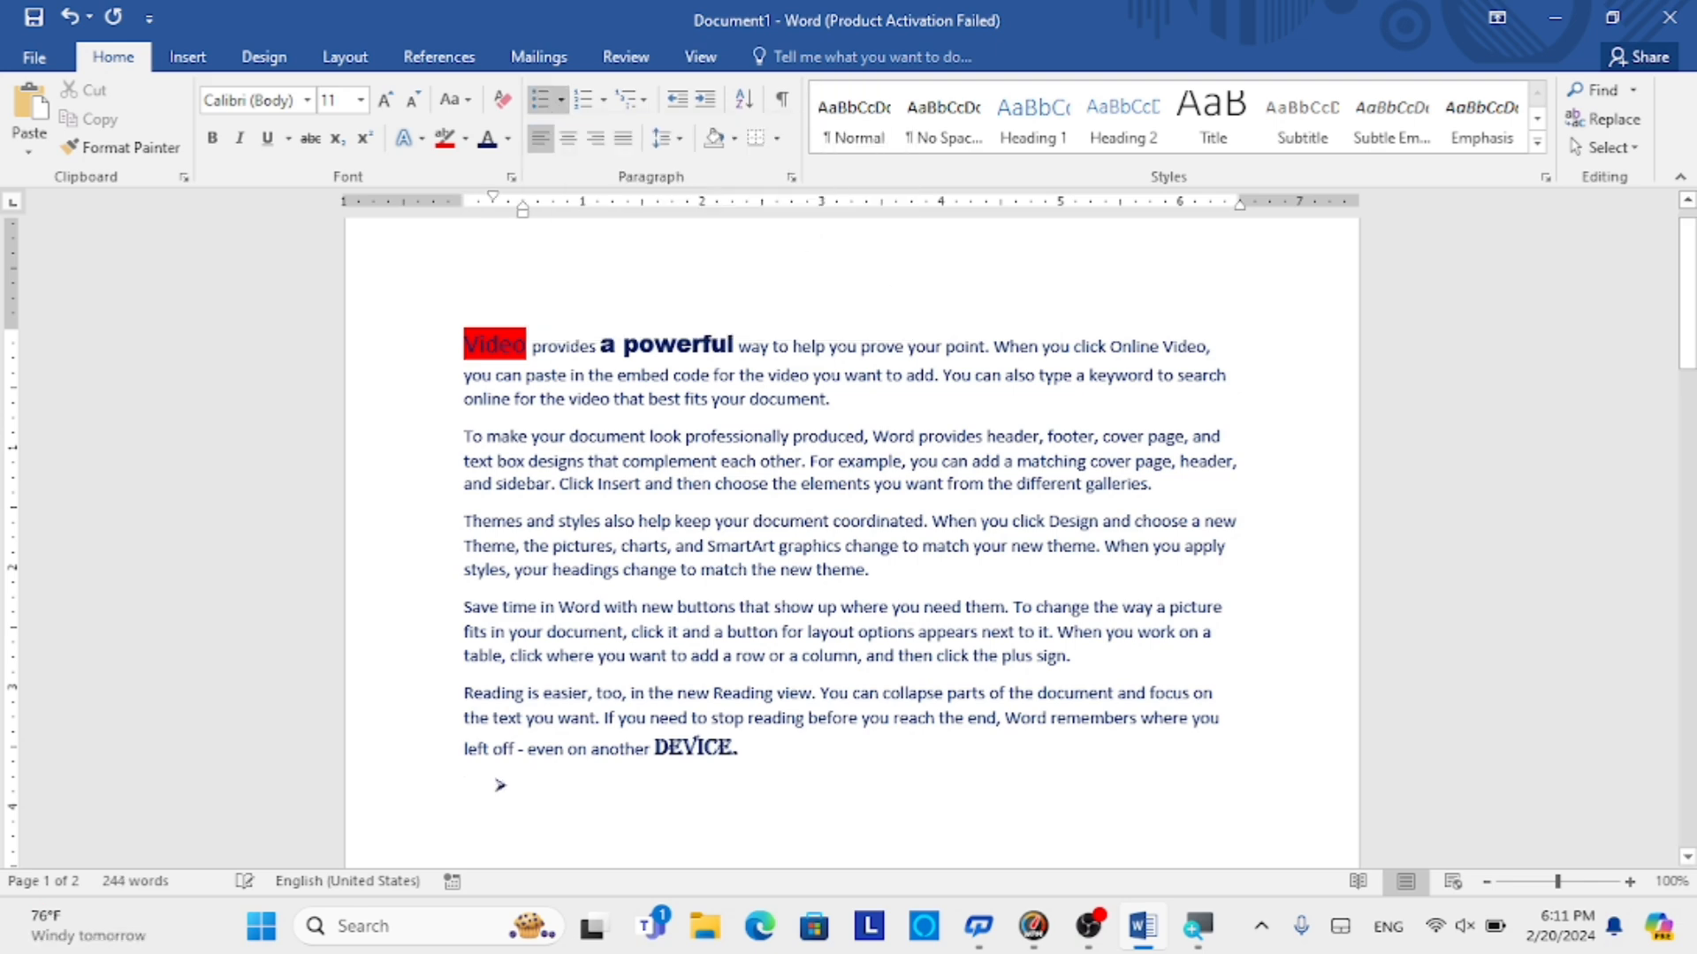
text(fds)
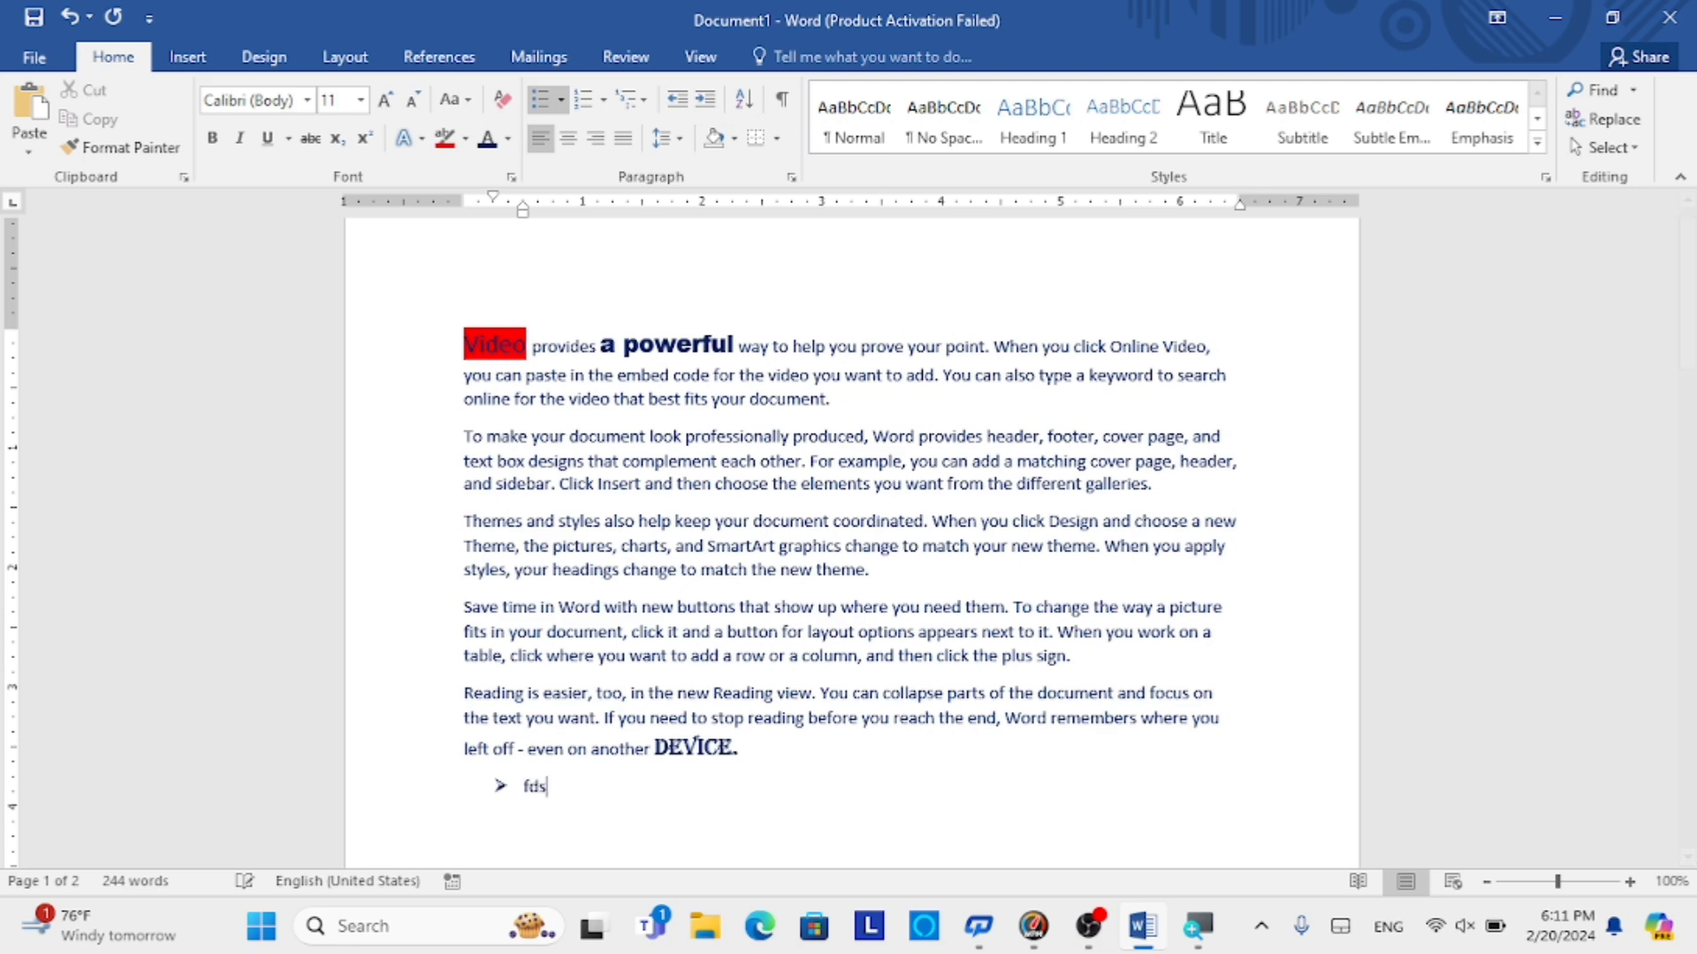
- Complete the first bullet as "Fdsdfdds" and add the arrowhead items "Fdsfds", "Sfdsf", "Sddfd" and "Sdfds" below it
text(dfdds)
key(Return)
text(fdsfds)
key(Return)
text(sfdsf)
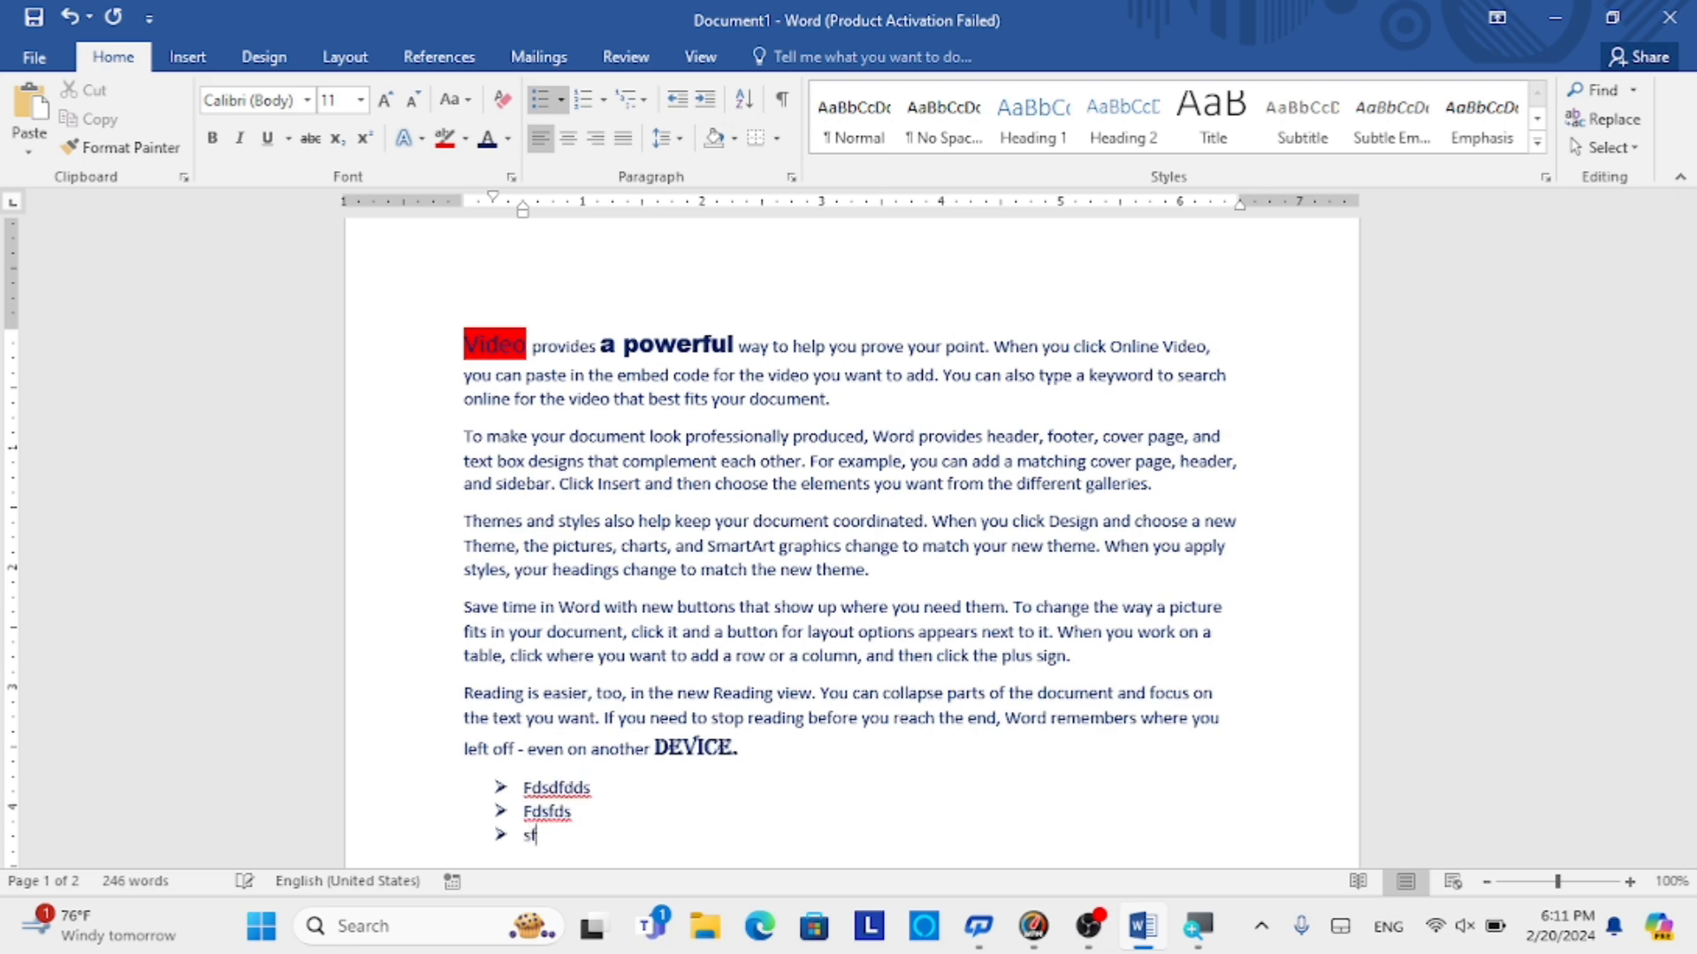
key(Return)
text(sddfd)
key(Return)
text(sdfds)
key(Return)
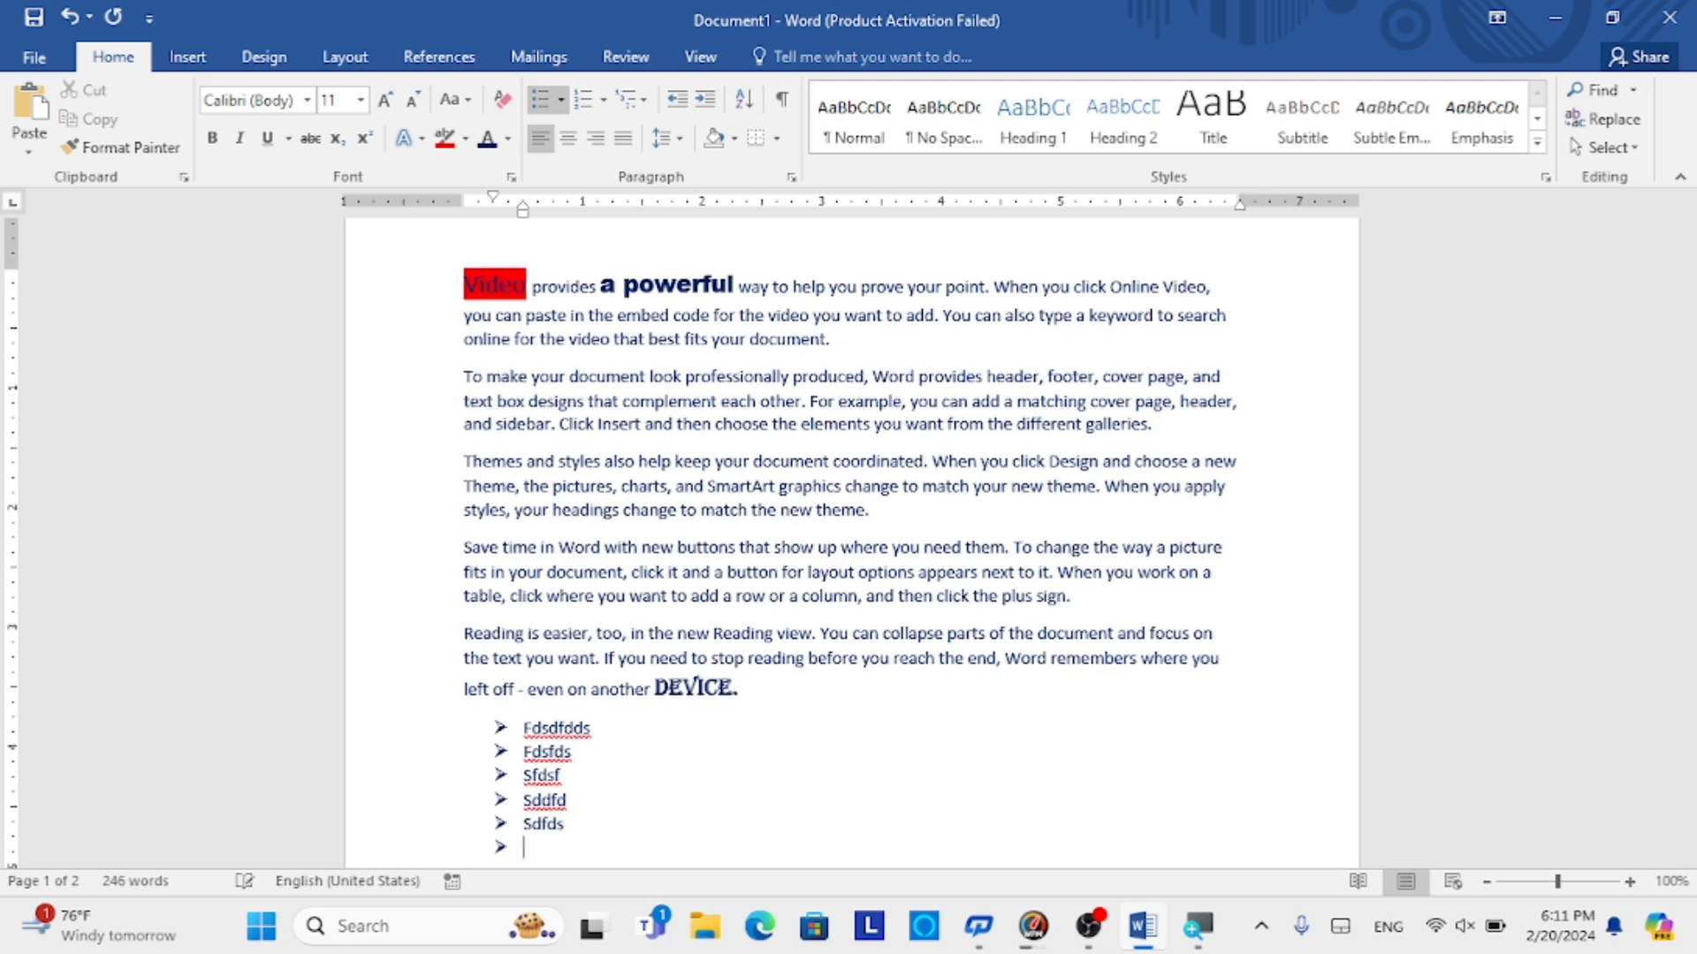
- Add the bullet items "Dsfsd" and "Fds", and remove the bullet from the empty line after them
text(dsfsd)
key(Return)
text(fds)
key(Return)
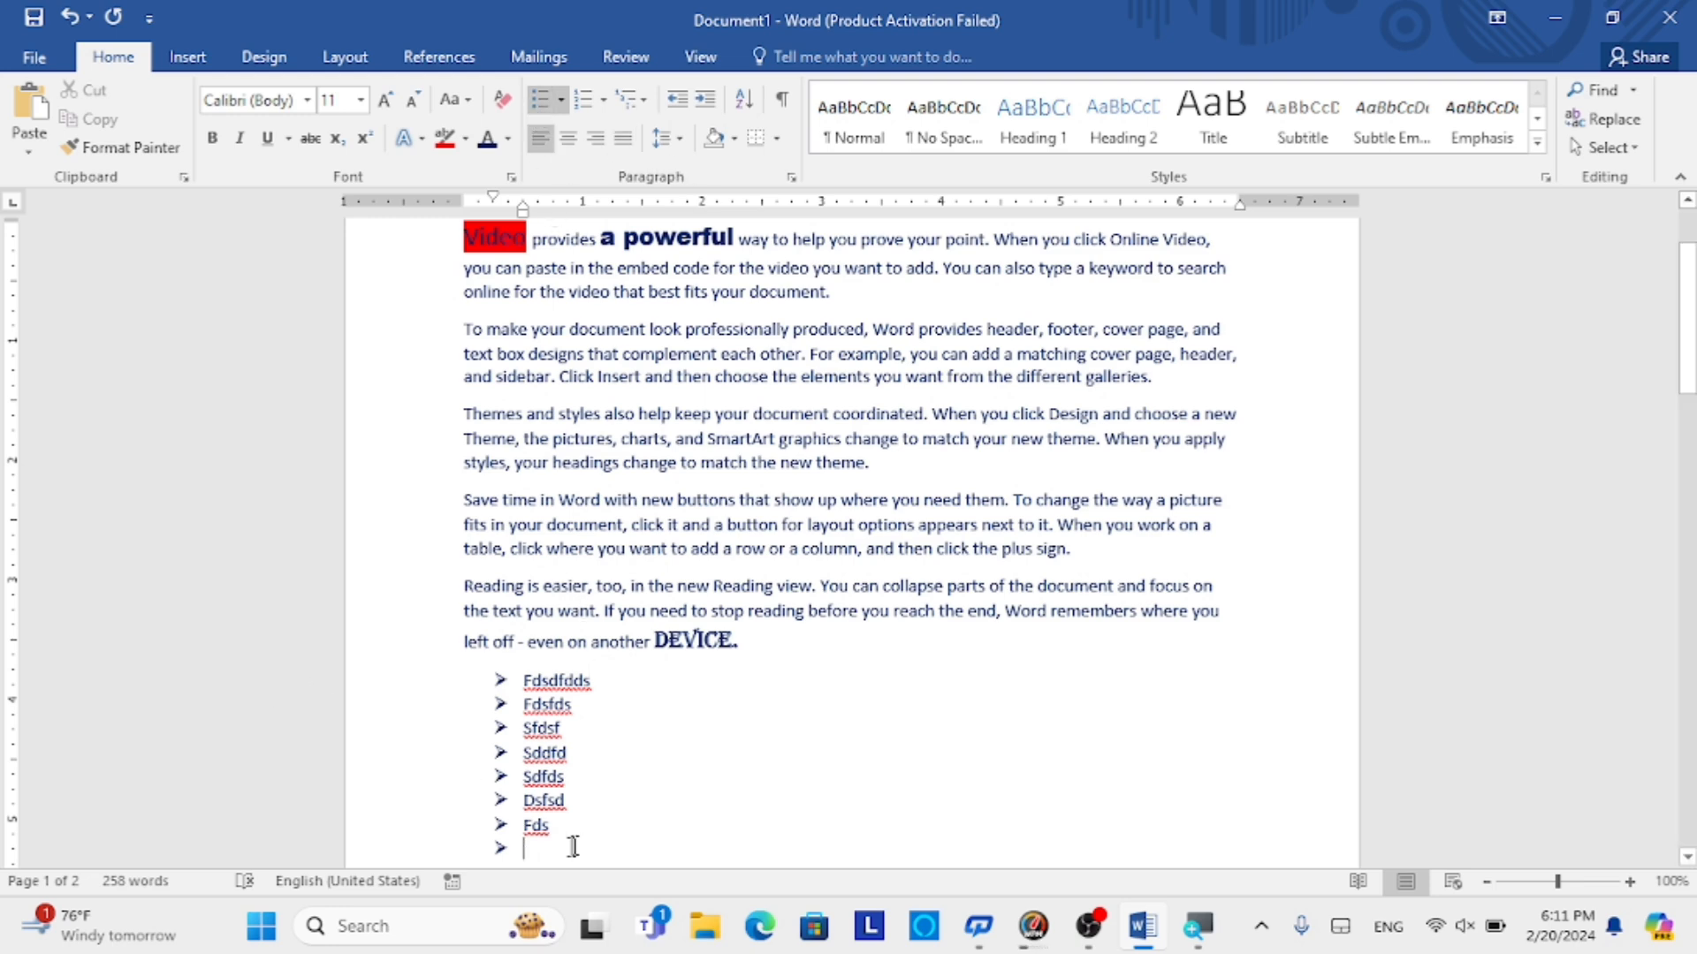
click(538, 99)
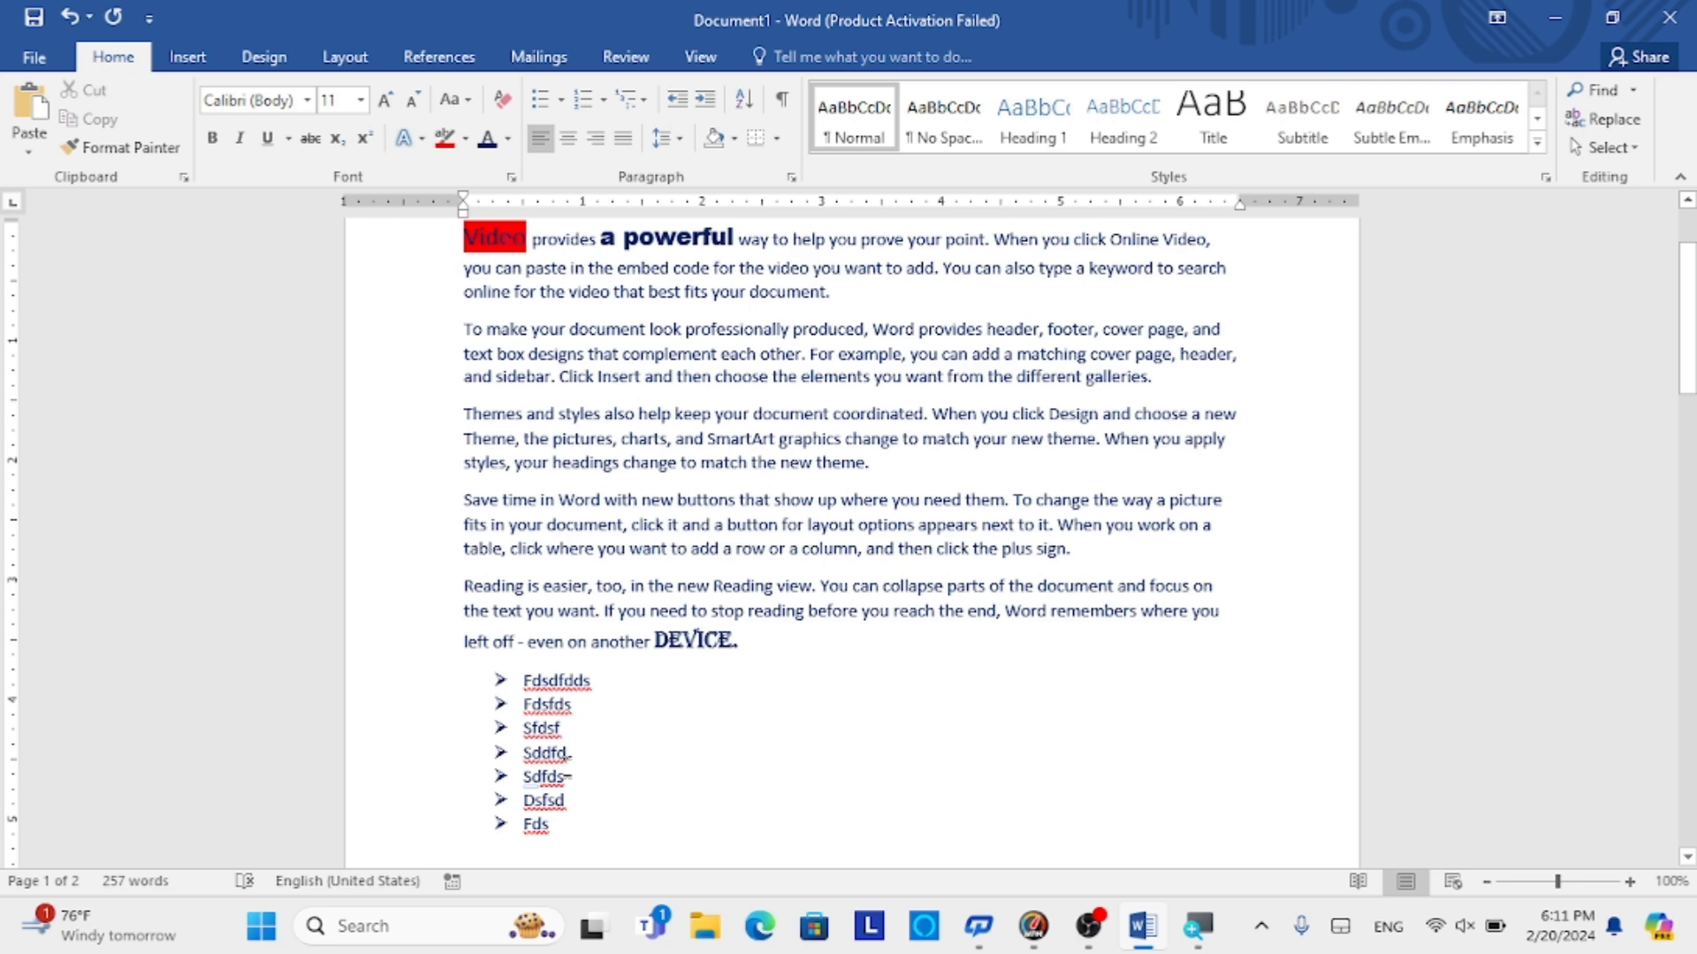
click(602, 100)
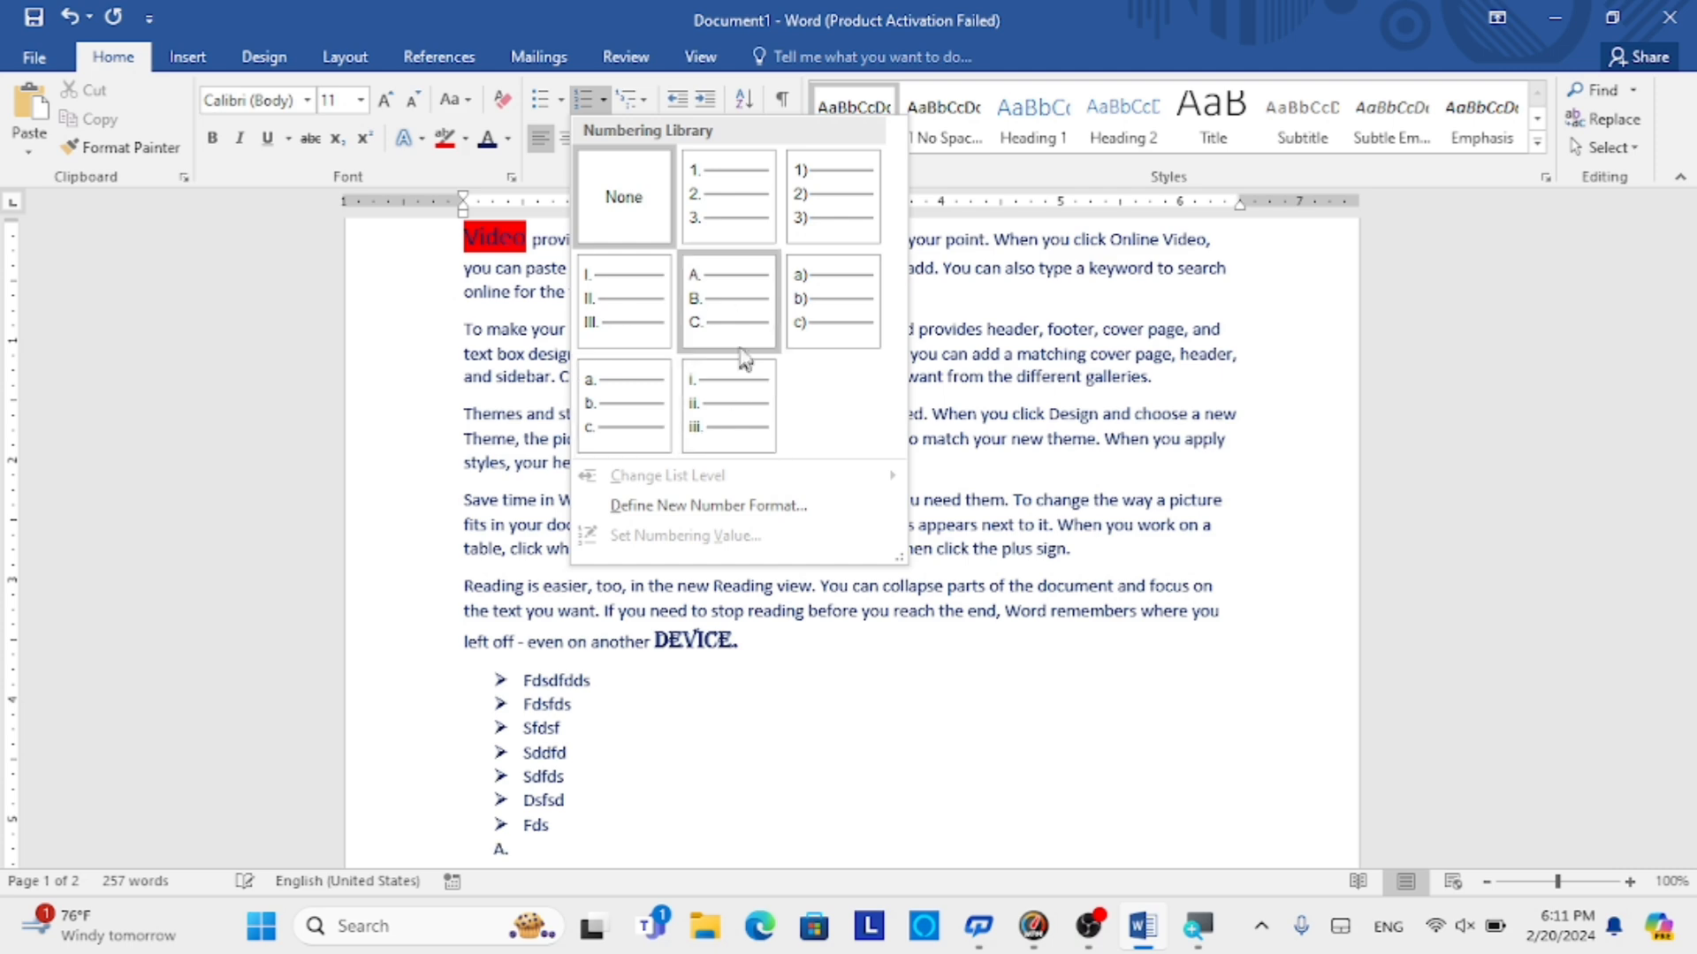
click(557, 848)
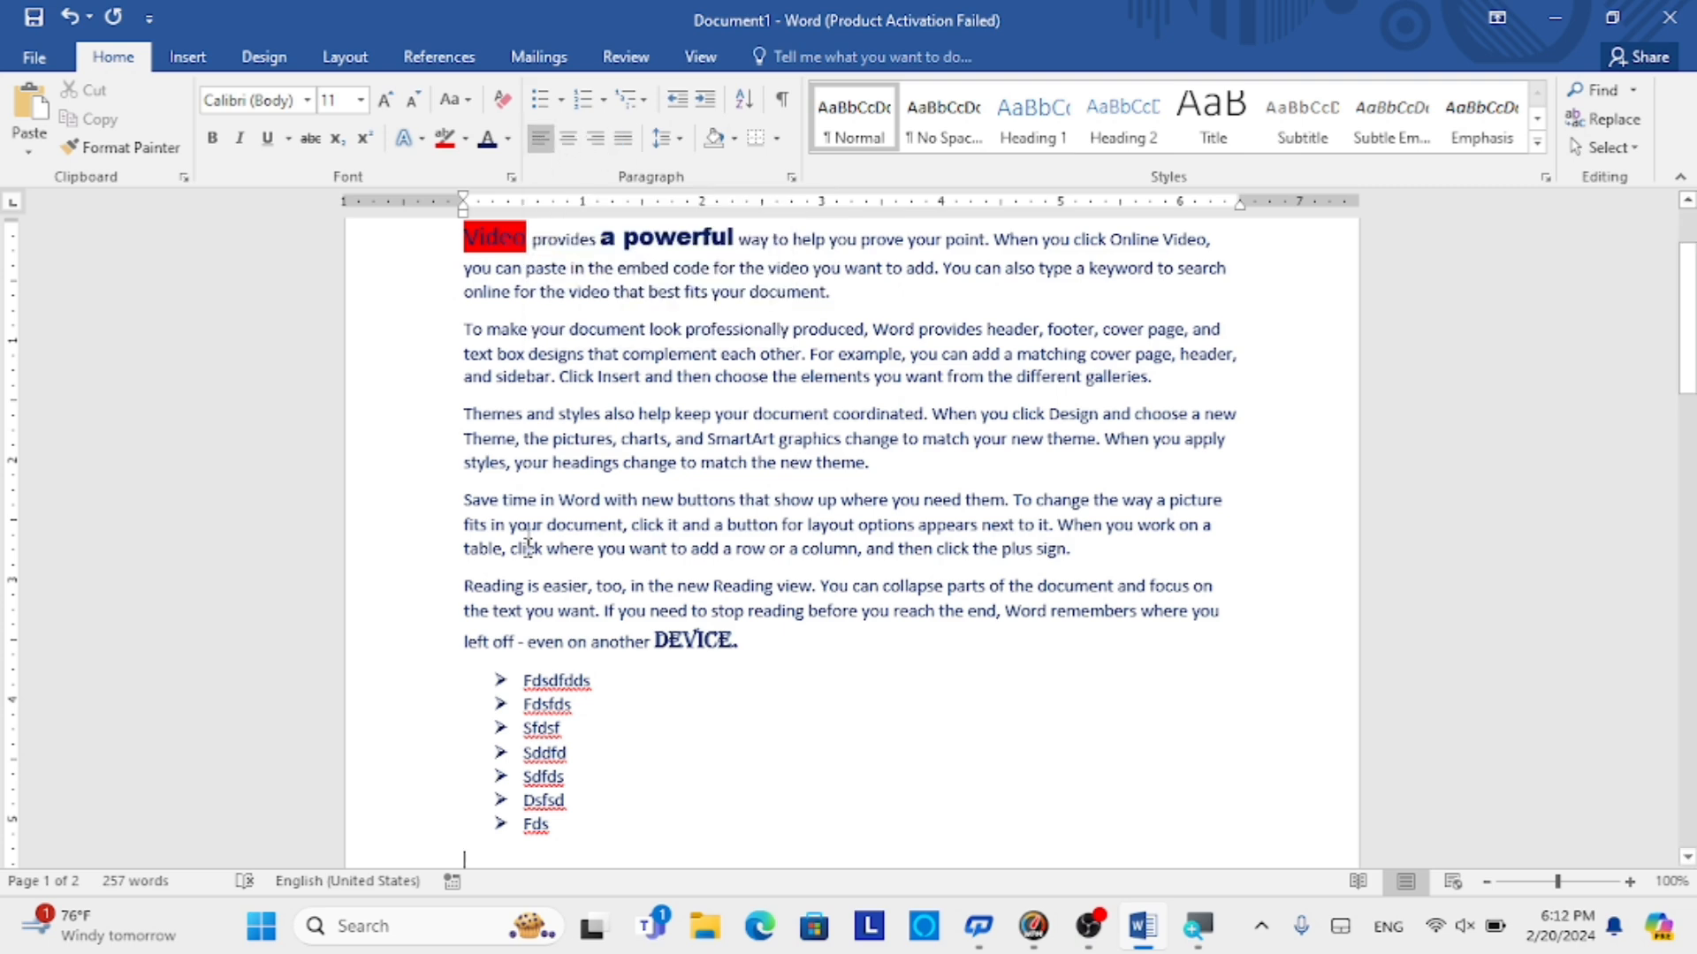
scroll(527, 544, down, 1)
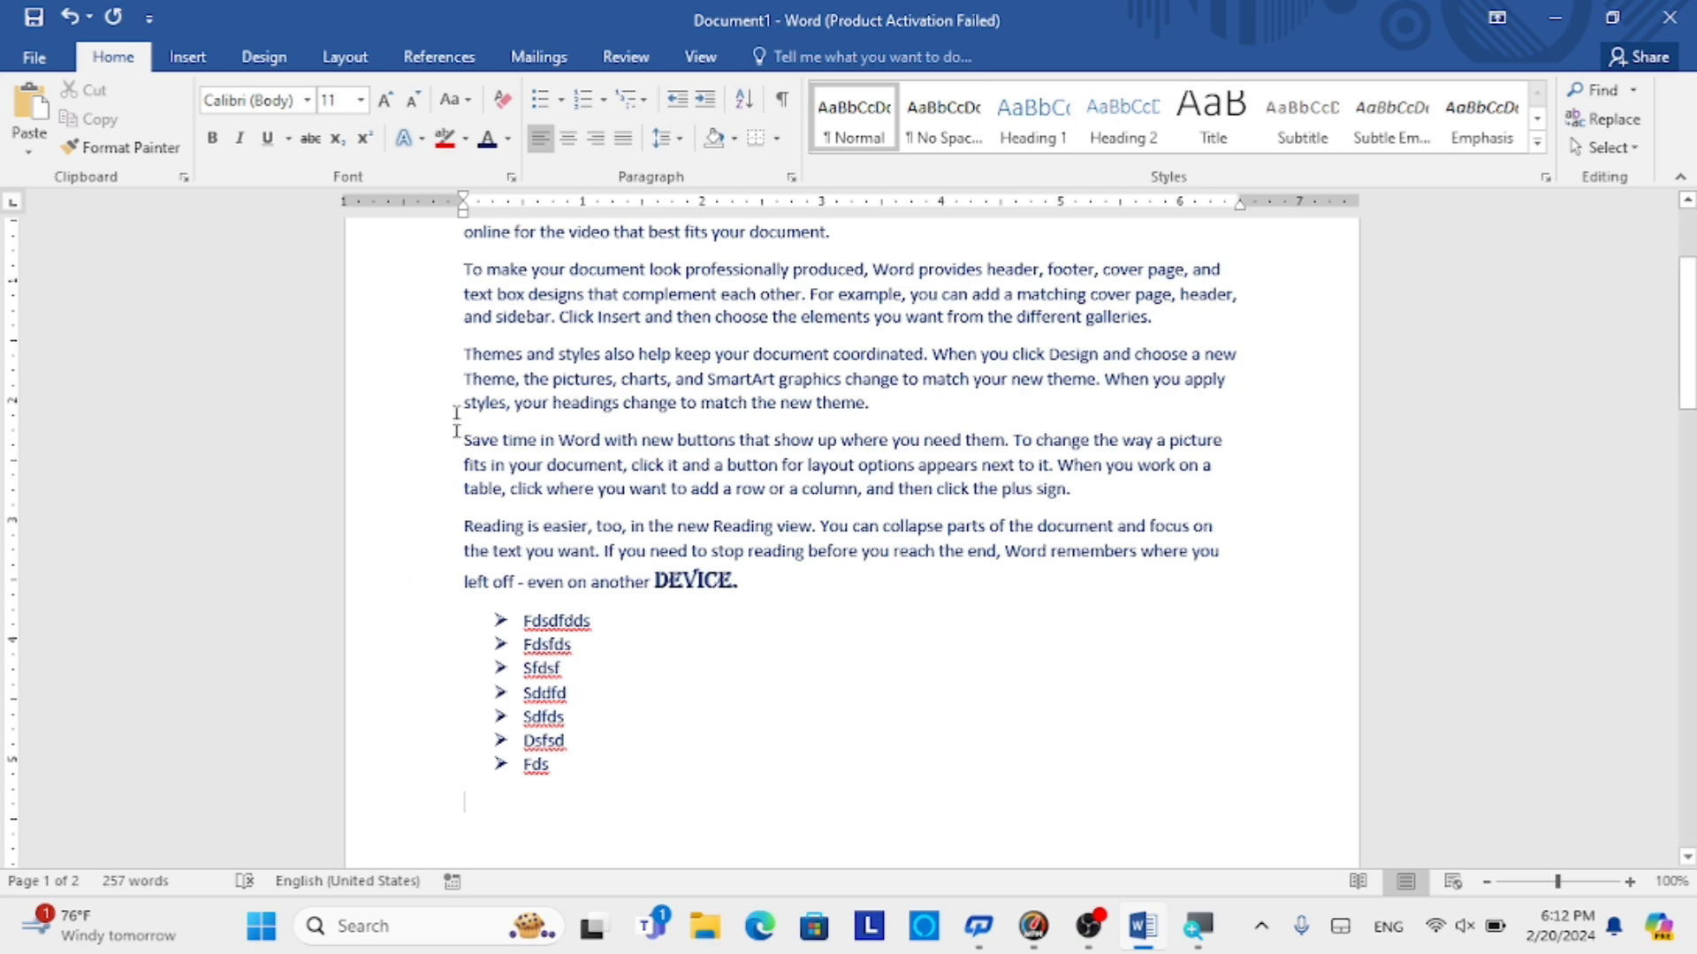
- Right-align the five paragraphs and the first bullet item, from "Video" to "Fdsdfdds"
scroll(436, 513, up, 1)
scroll(435, 512, up, 2)
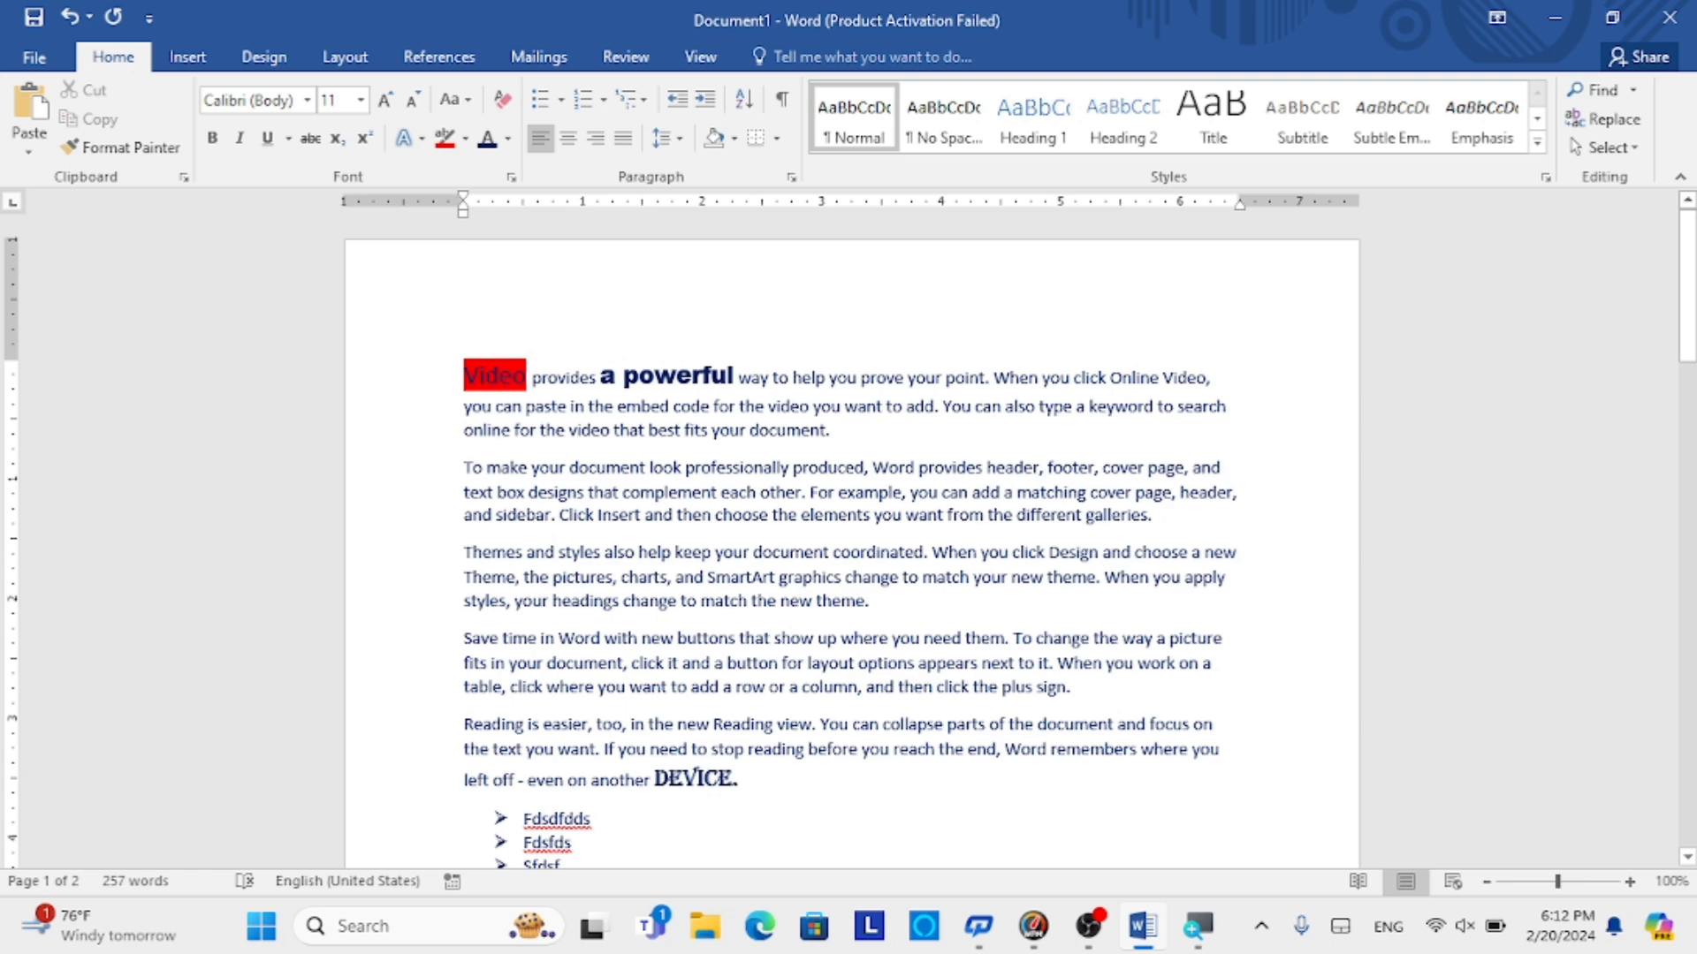
drag(609, 819, 442, 373)
click(597, 139)
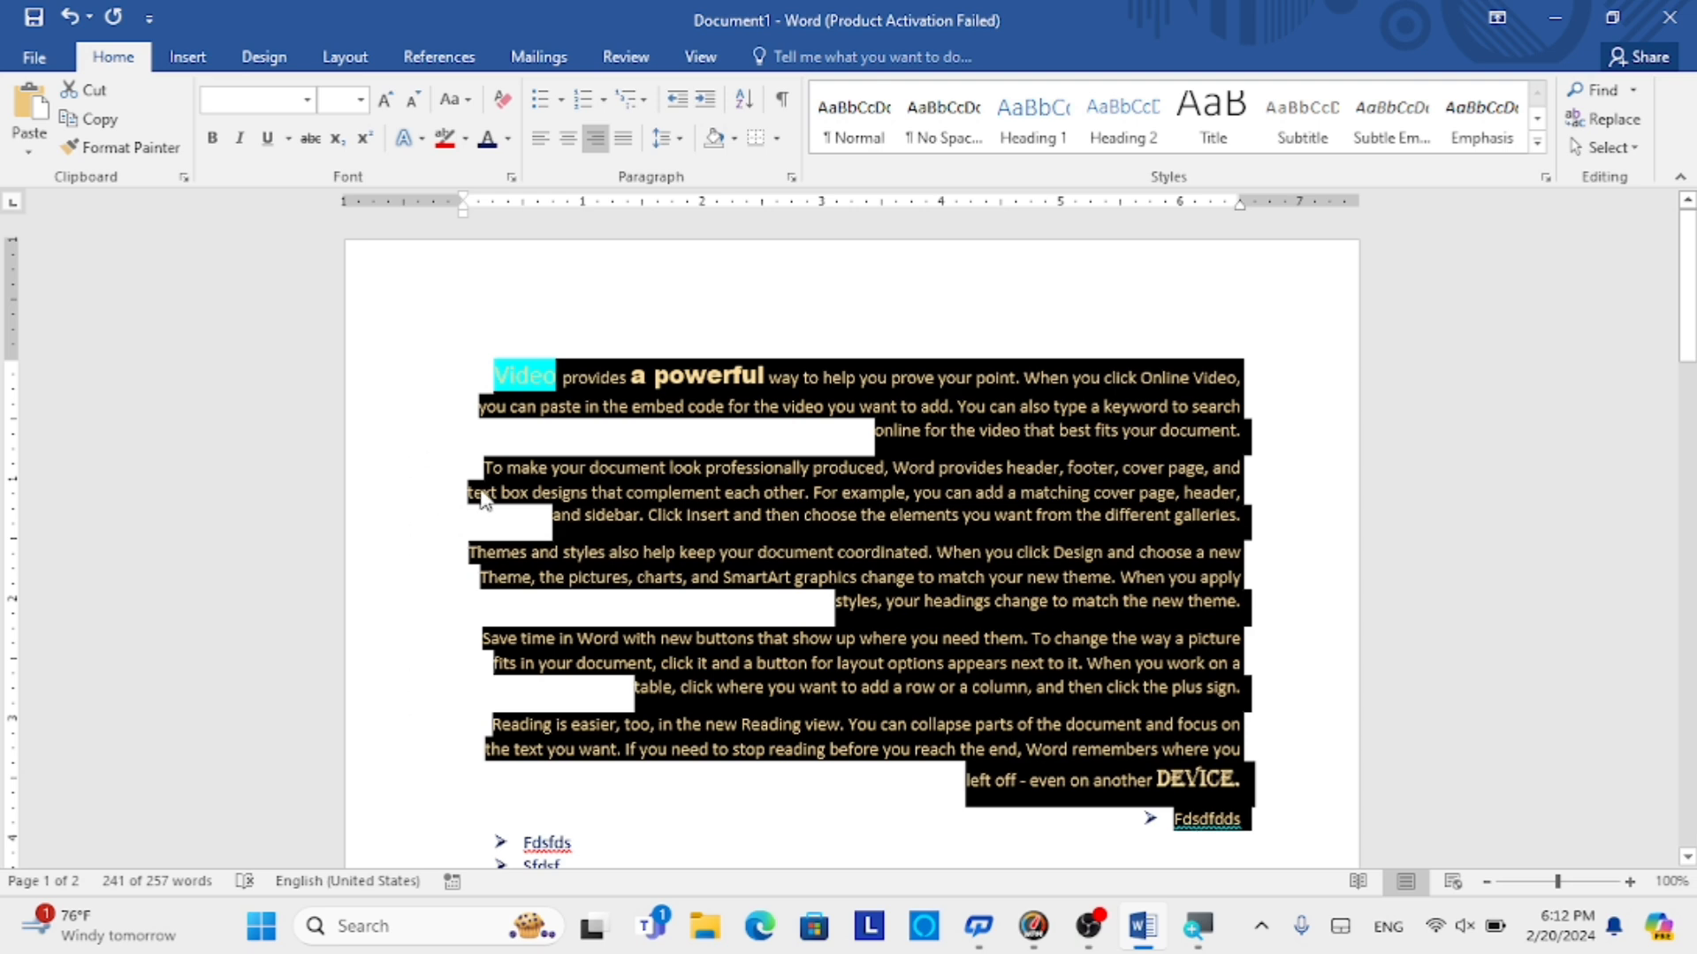
click(1107, 552)
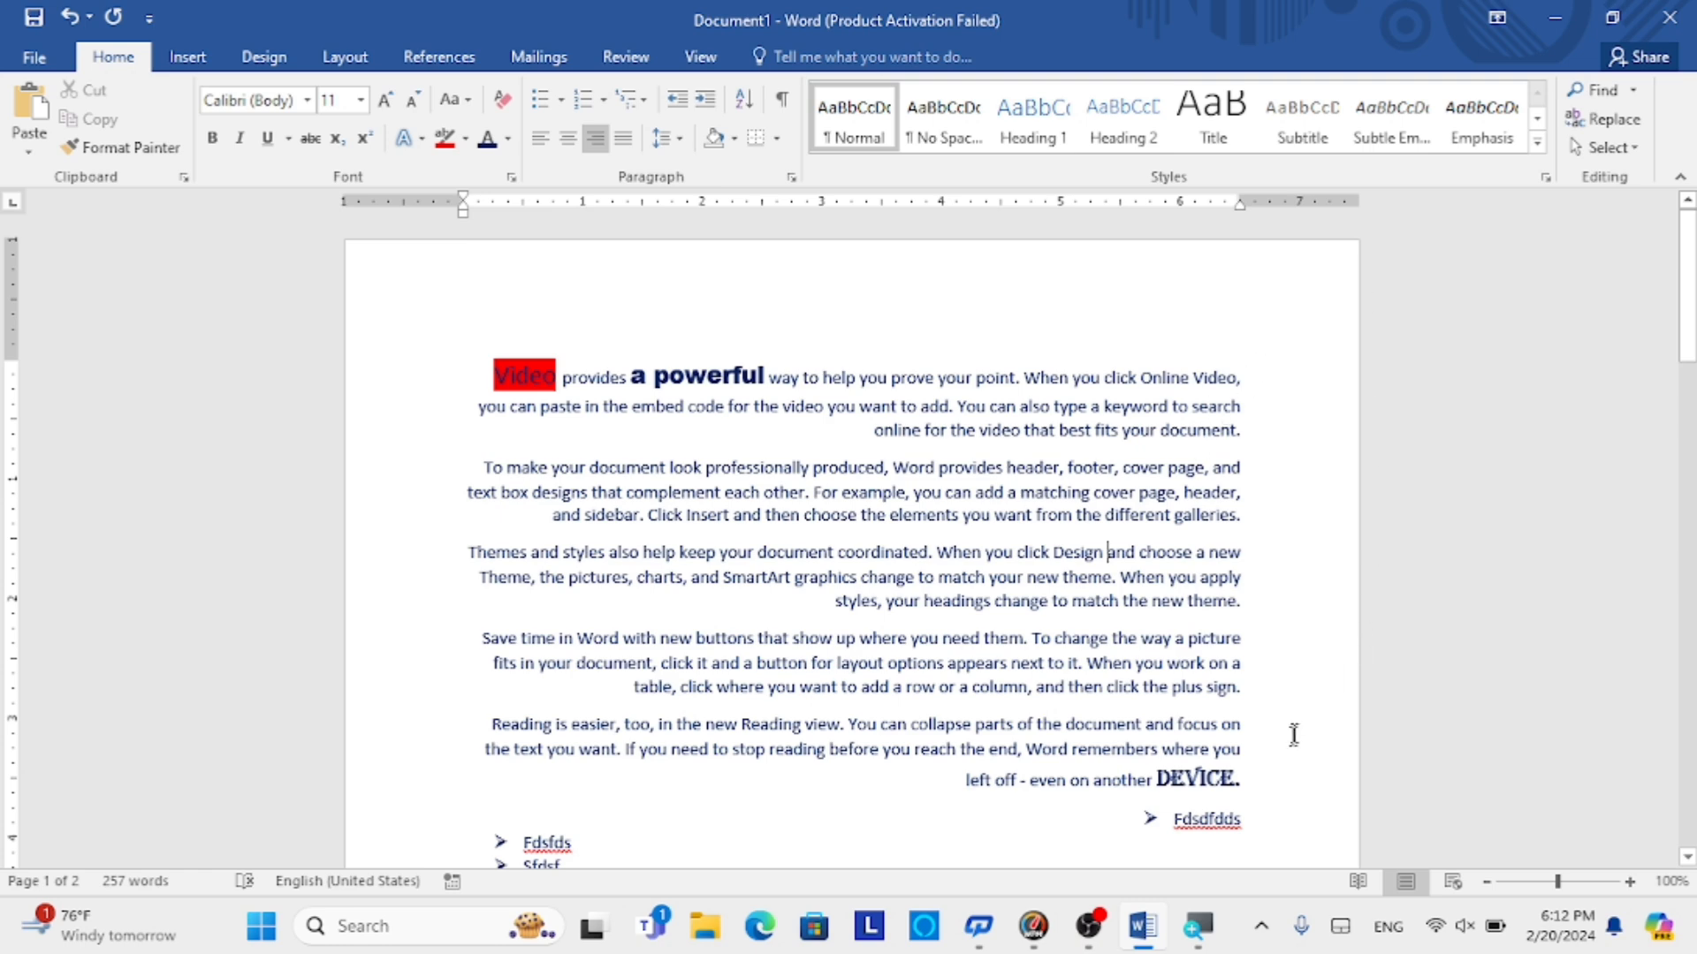
- Left-align the text from "Video" to the first bullet item "Fdsdfdds", and center the same text
drag(1241, 819, 357, 329)
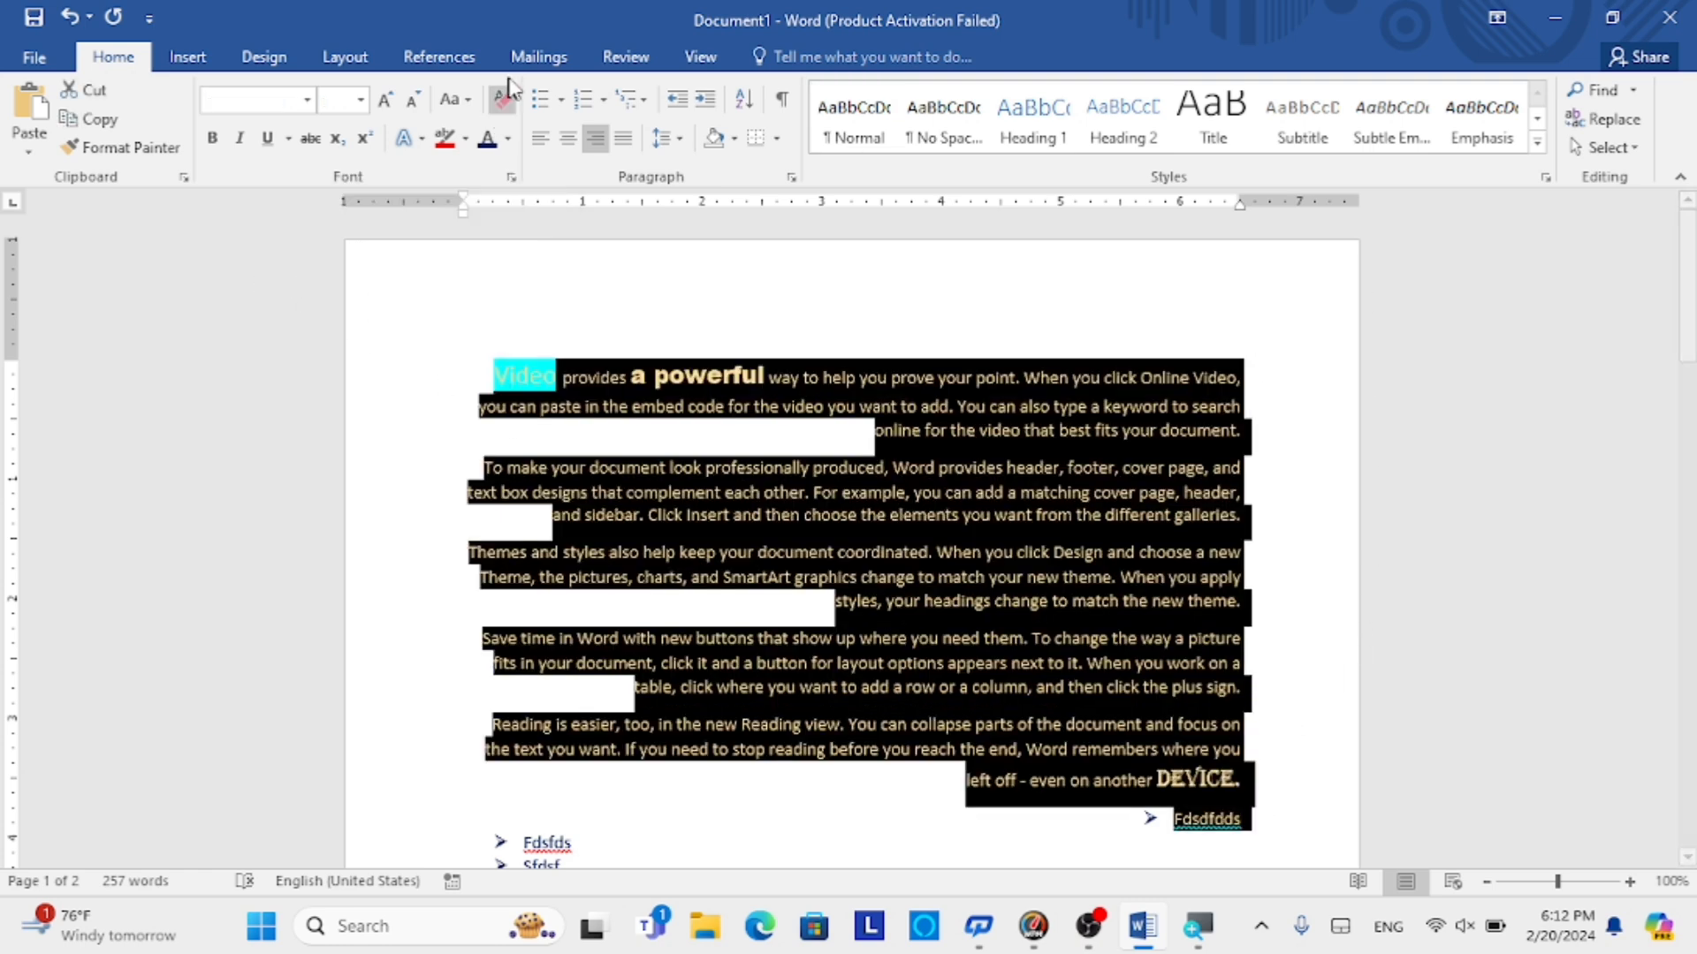
click(542, 141)
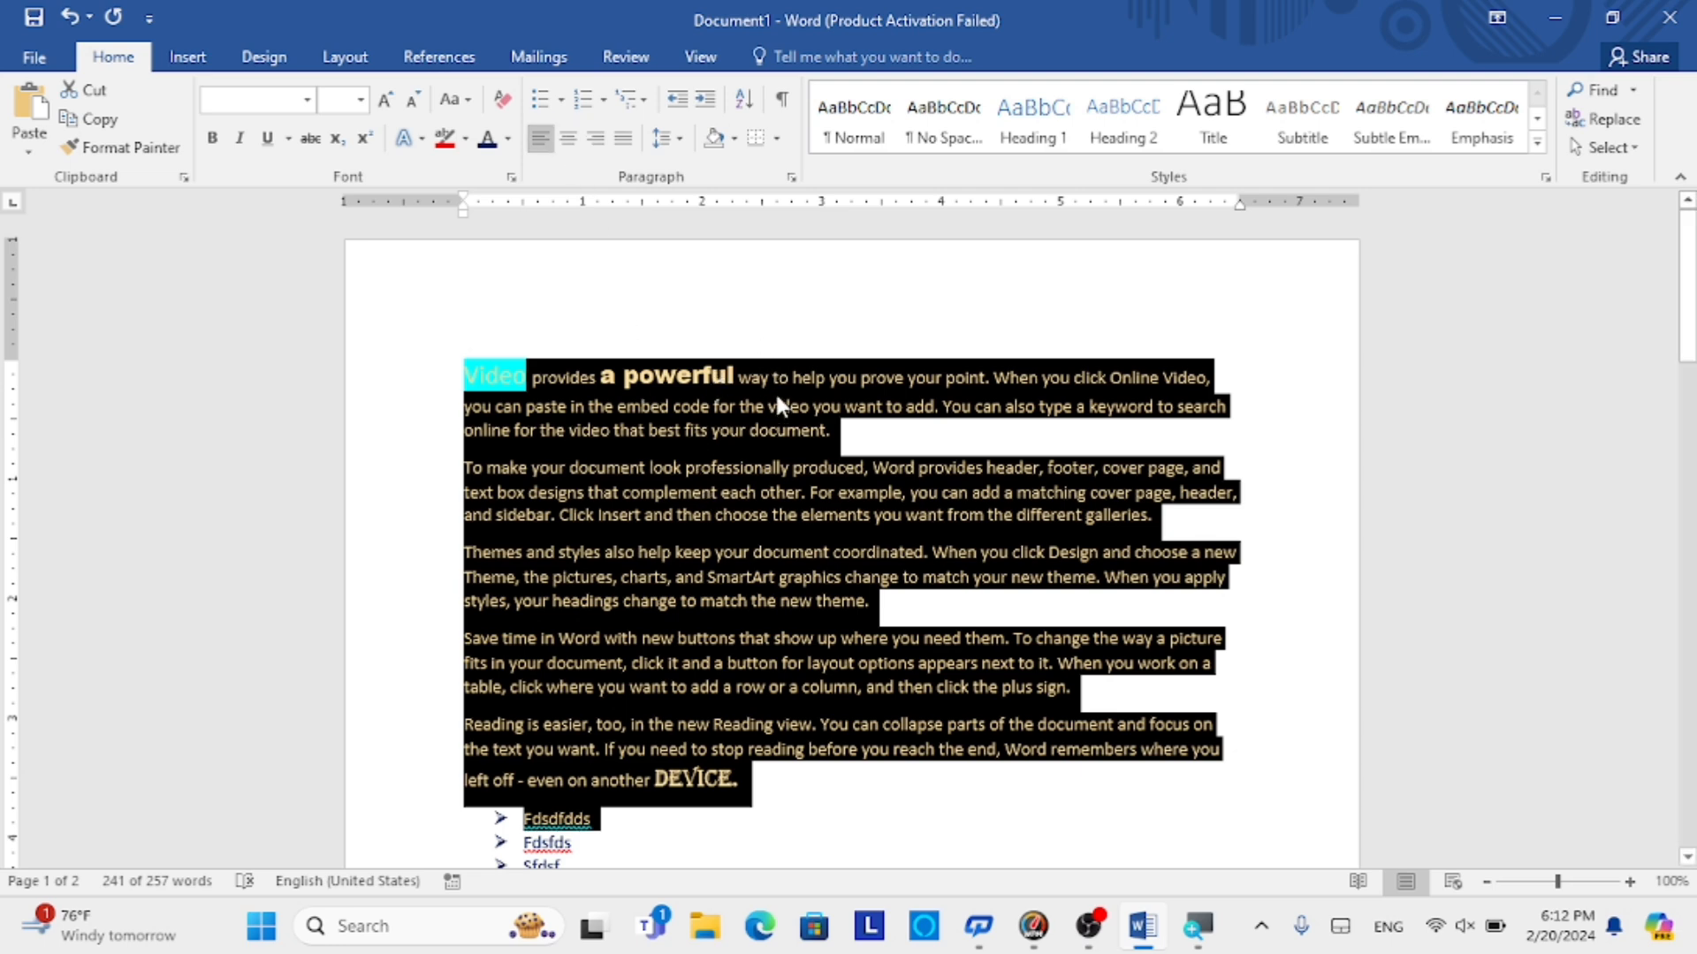
click(571, 146)
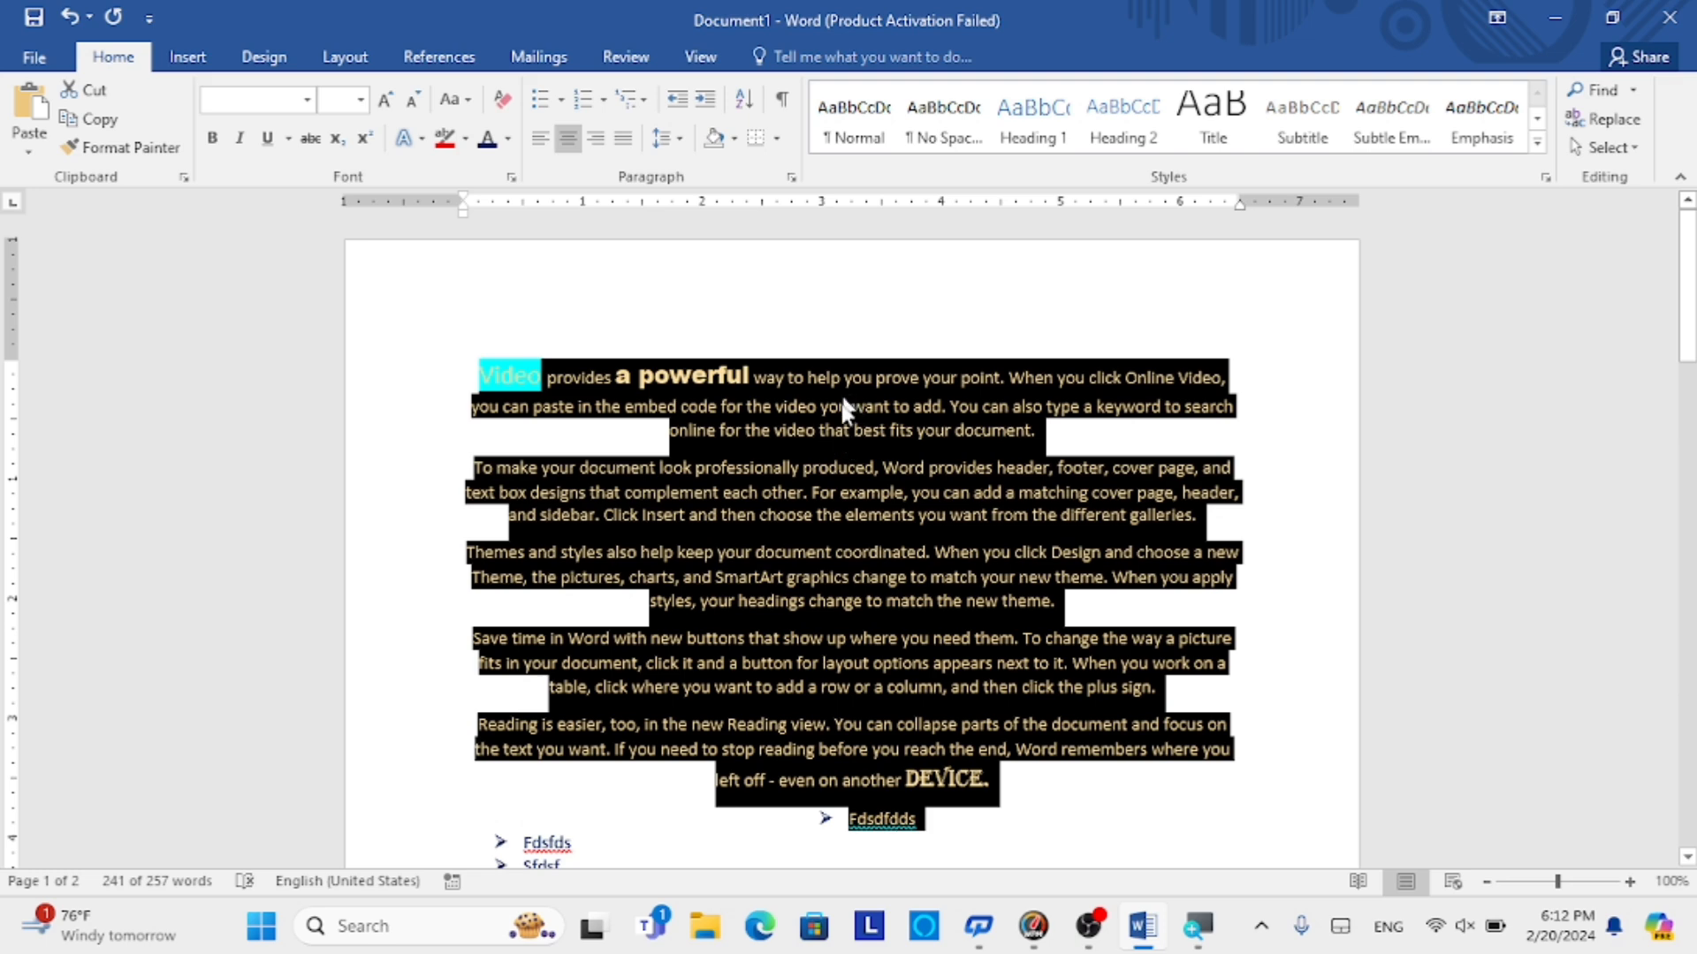
scroll(900, 733, down, 2)
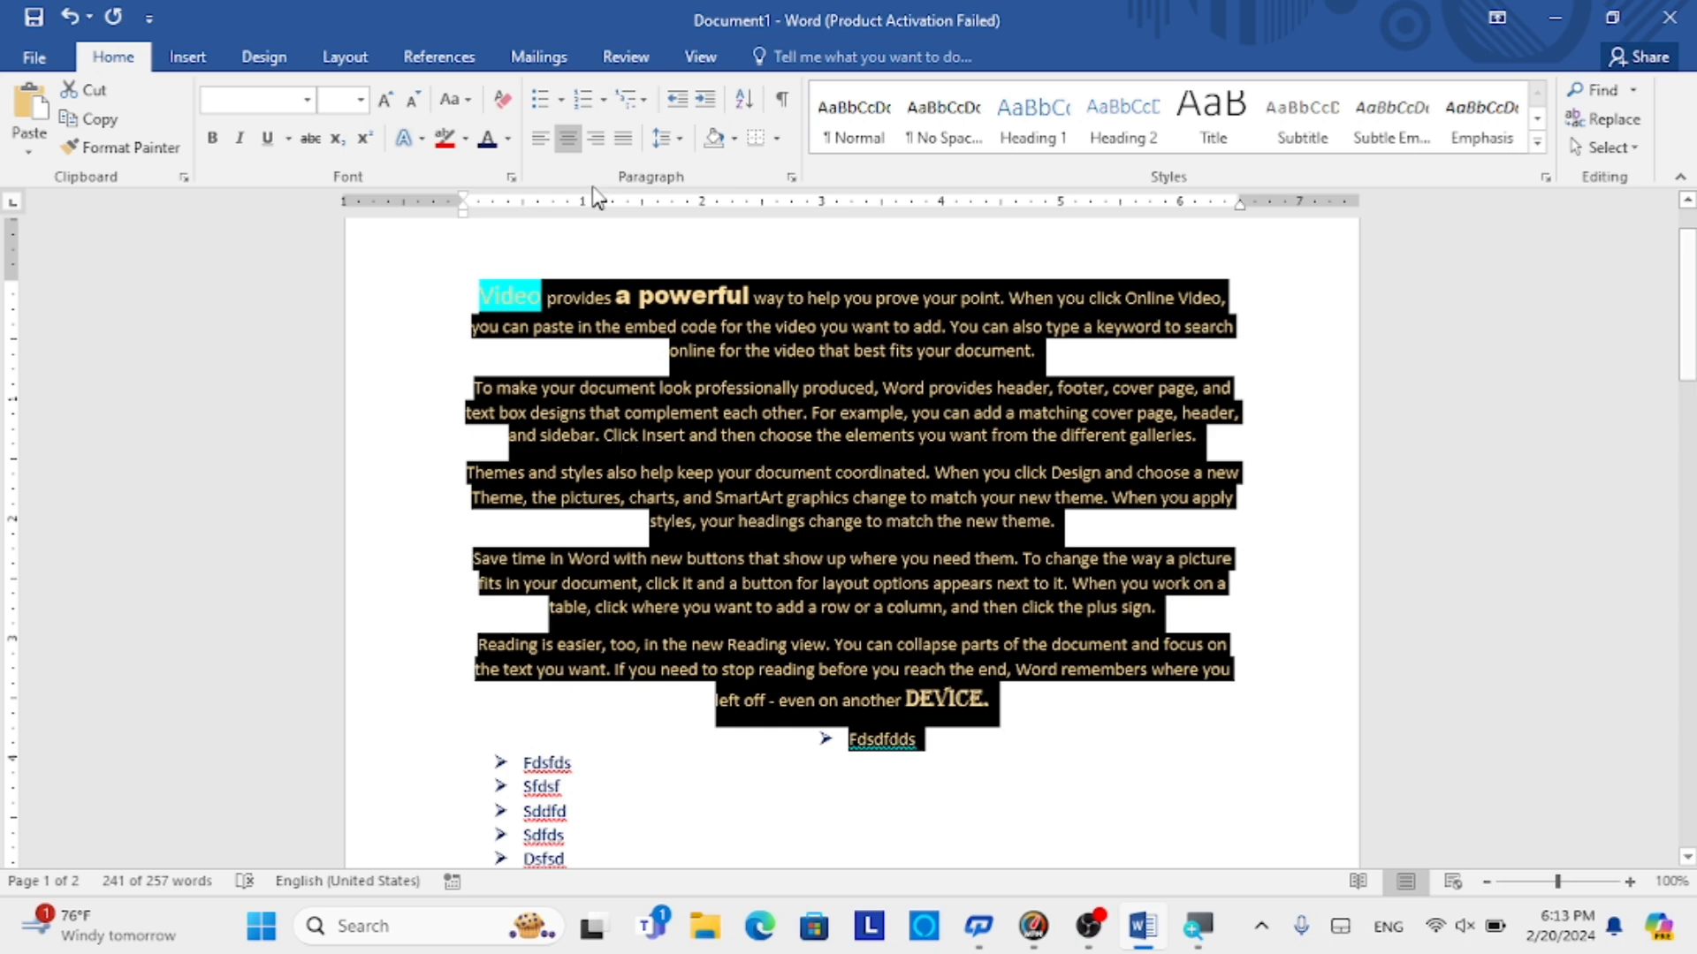
- Return the five paragraphs and the first bullet item to left alignment, and justify them
click(541, 141)
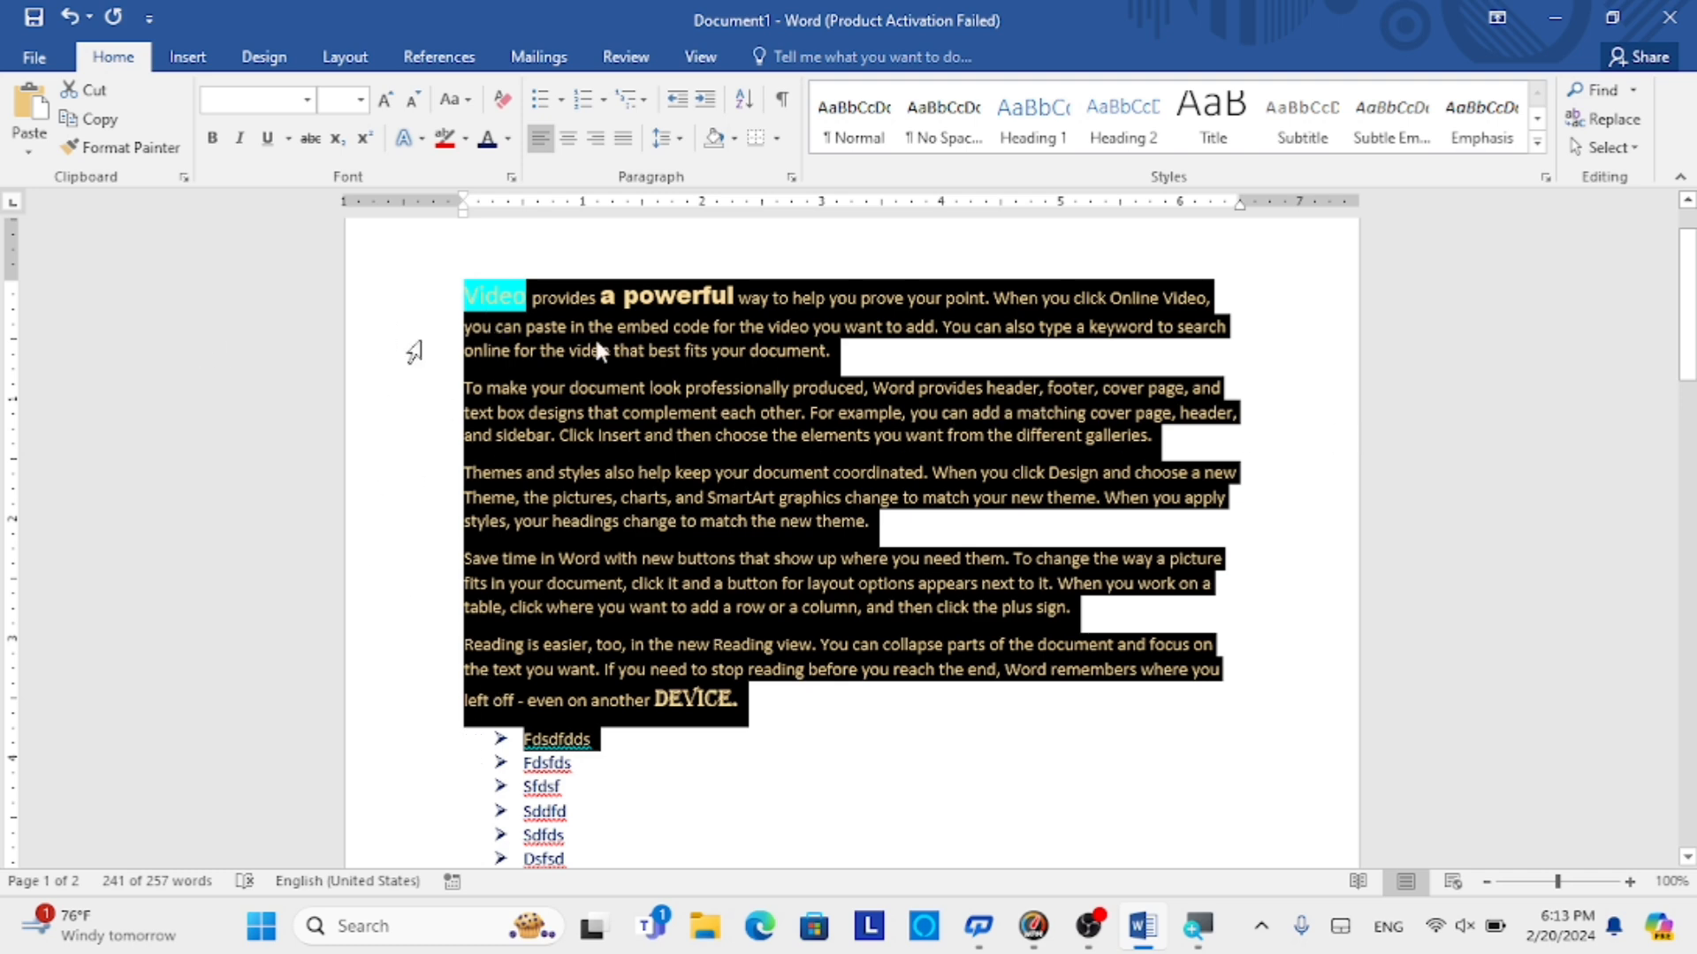
click(624, 138)
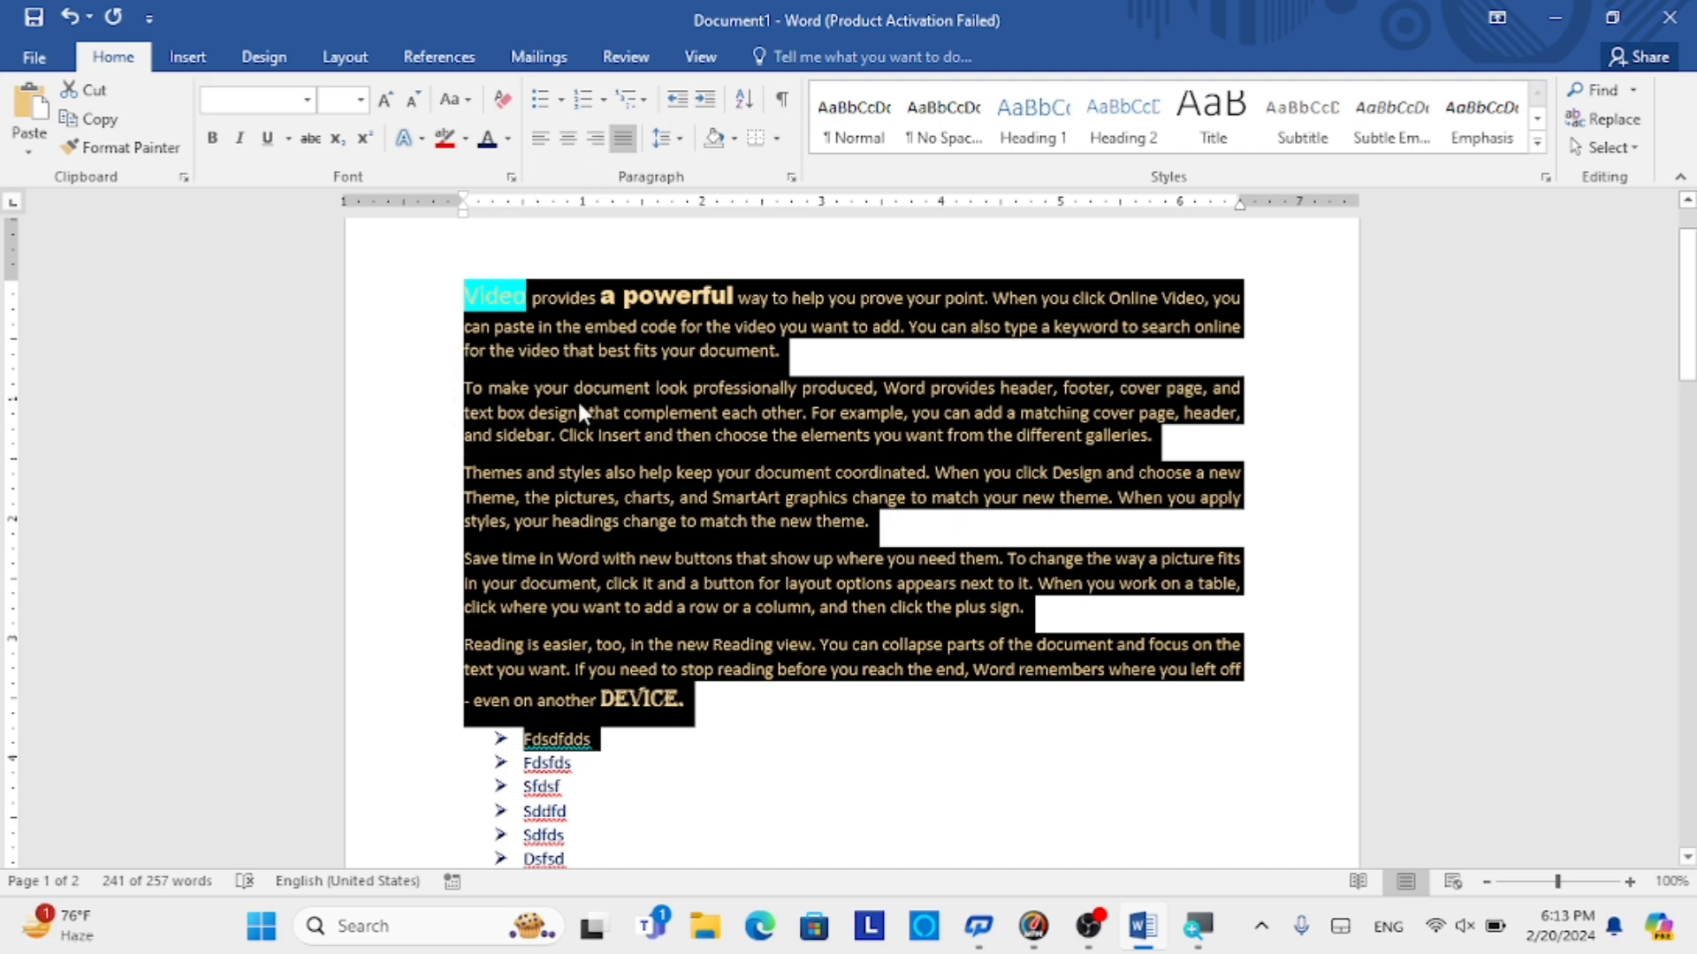
scroll(825, 578, down, 1)
scroll(825, 578, down, 2)
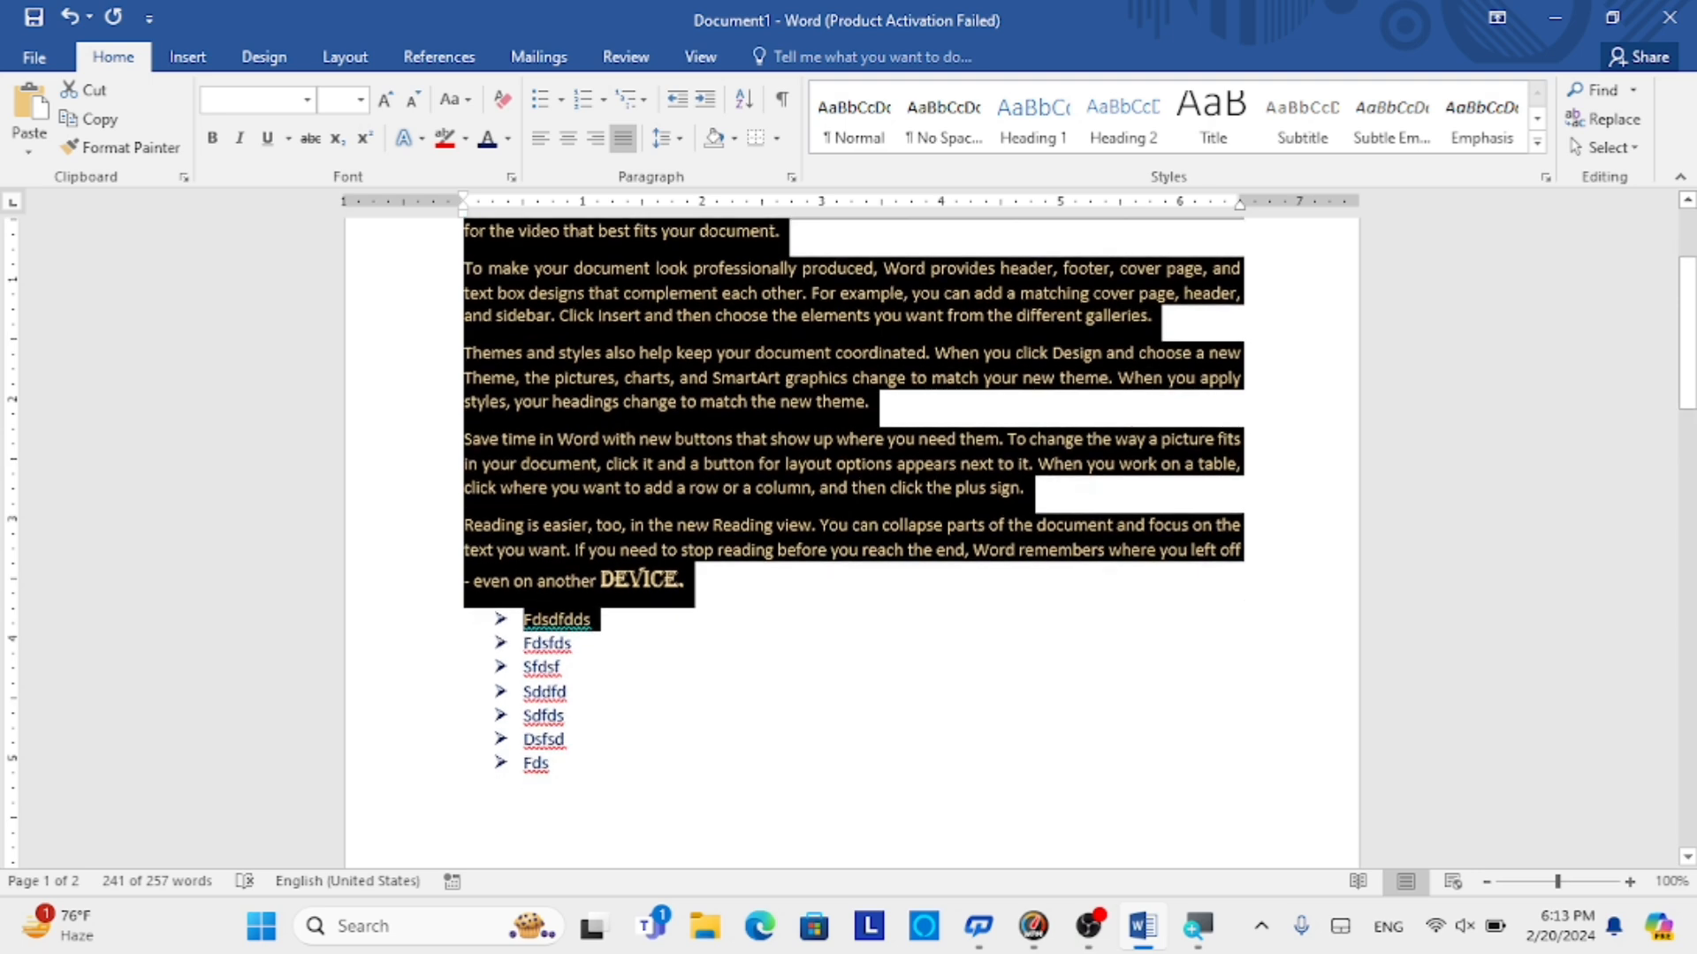
scroll(819, 694, up, 2)
scroll(819, 693, up, 2)
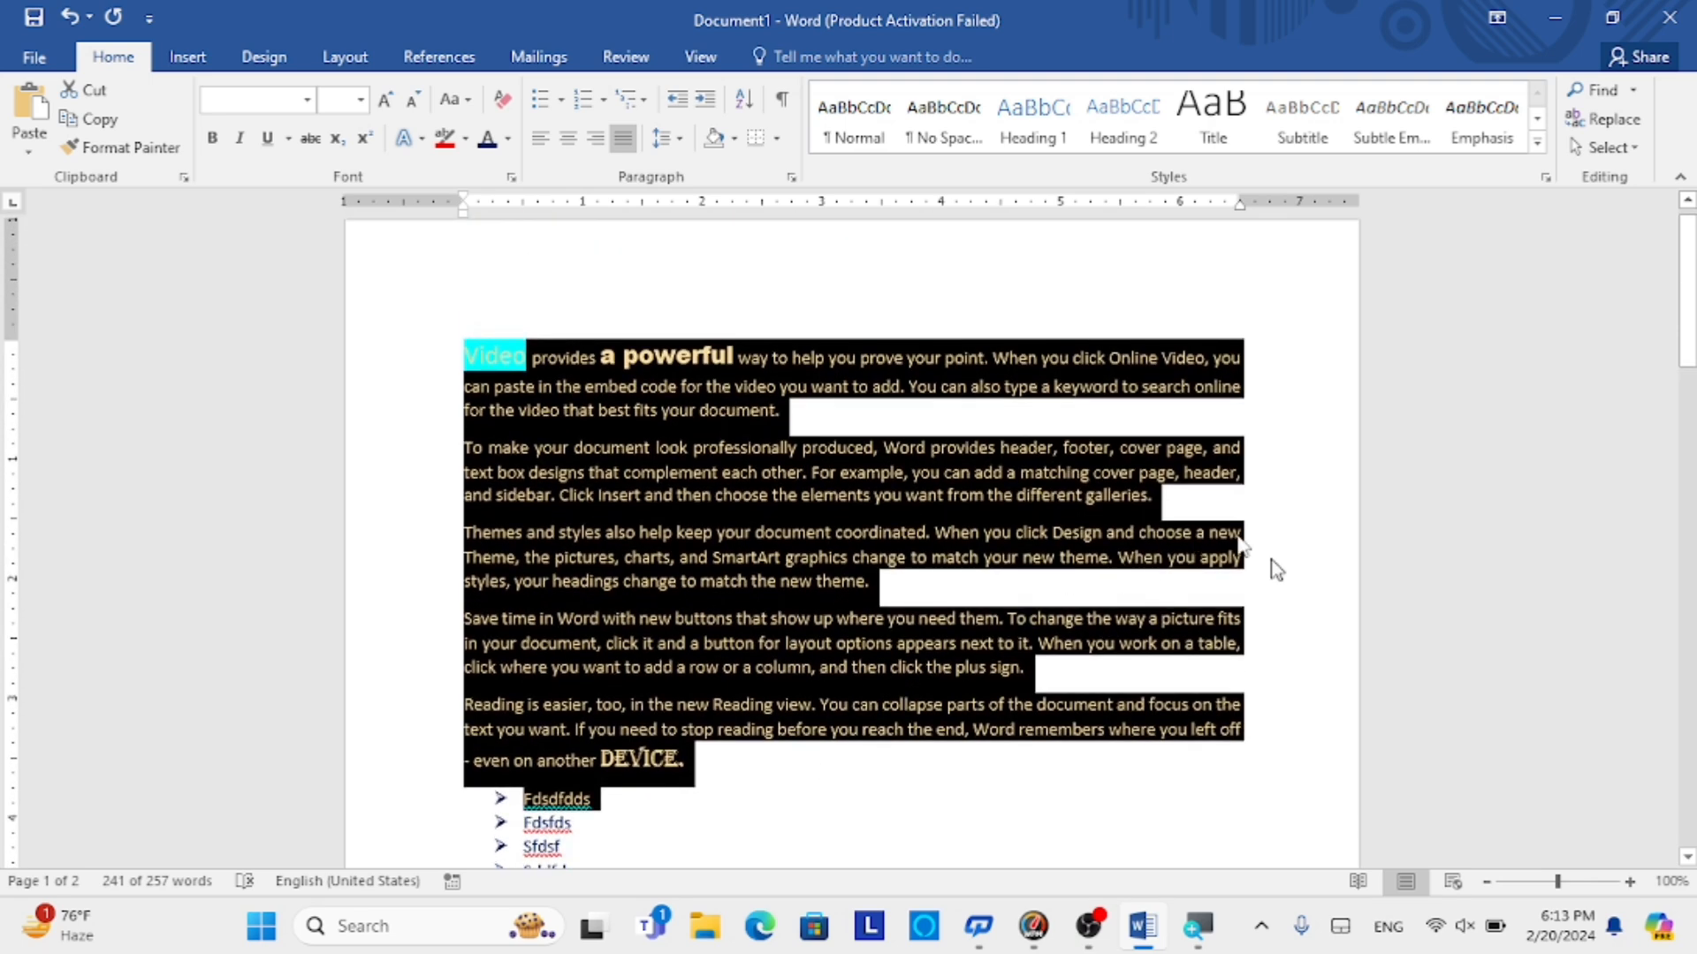
click(741, 754)
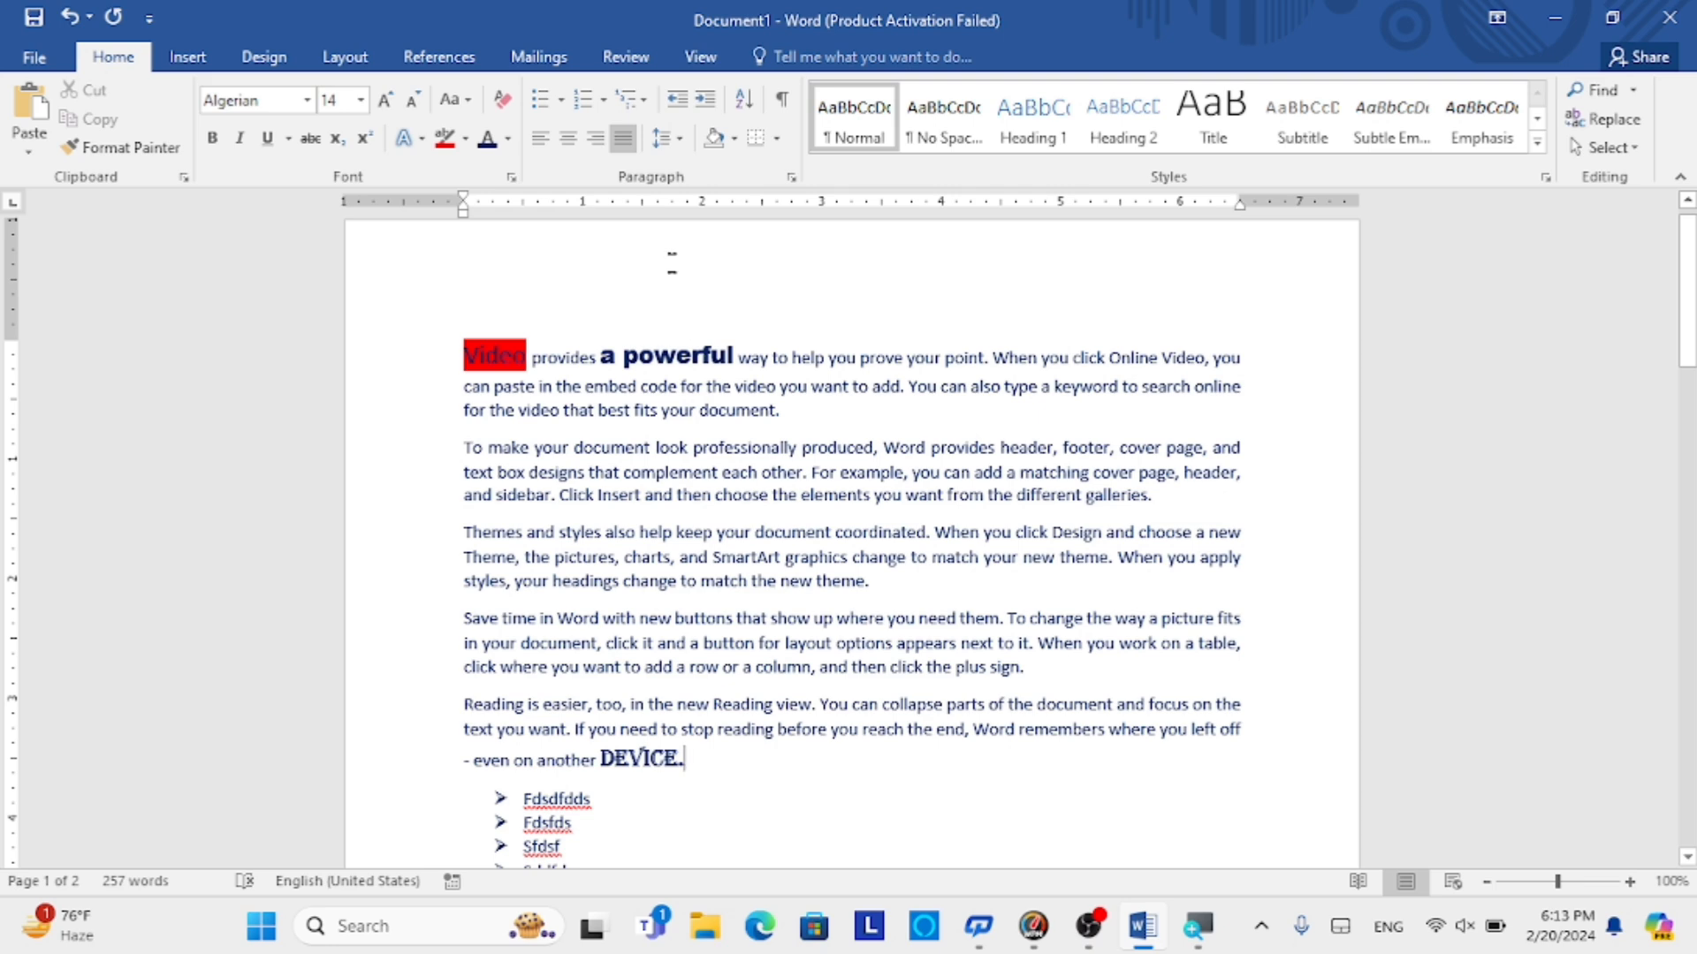
- Set the line spacing of the paragraph beginning "Reading is easier" to 1.0
click(665, 137)
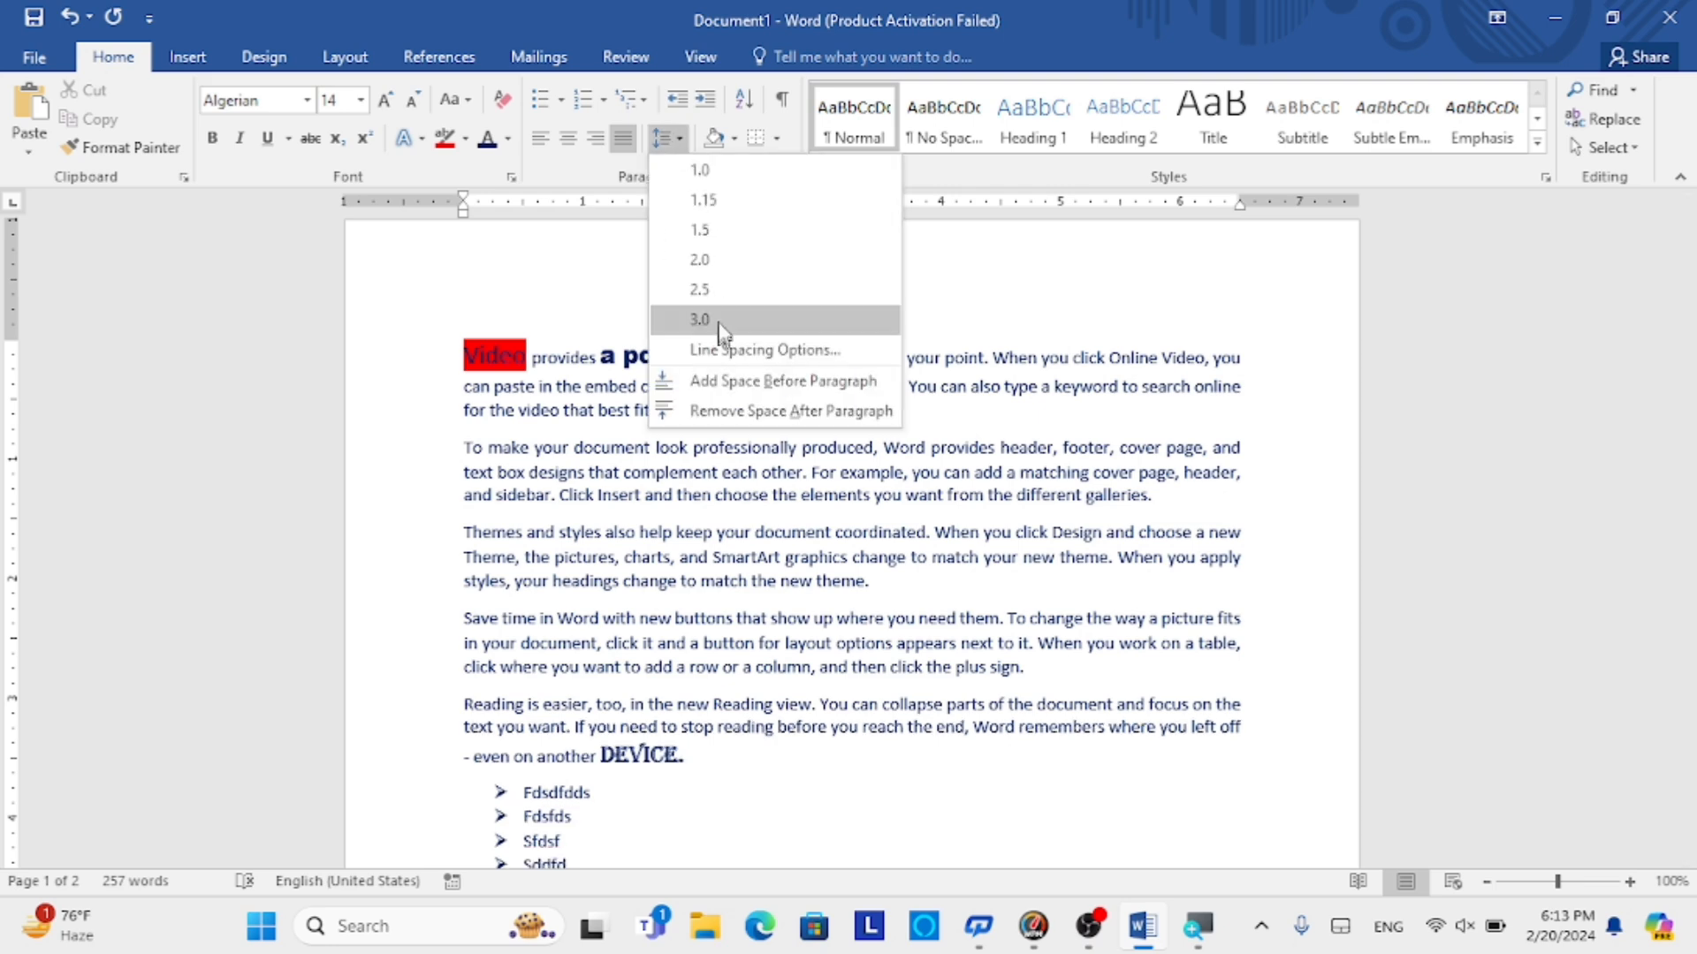
click(638, 714)
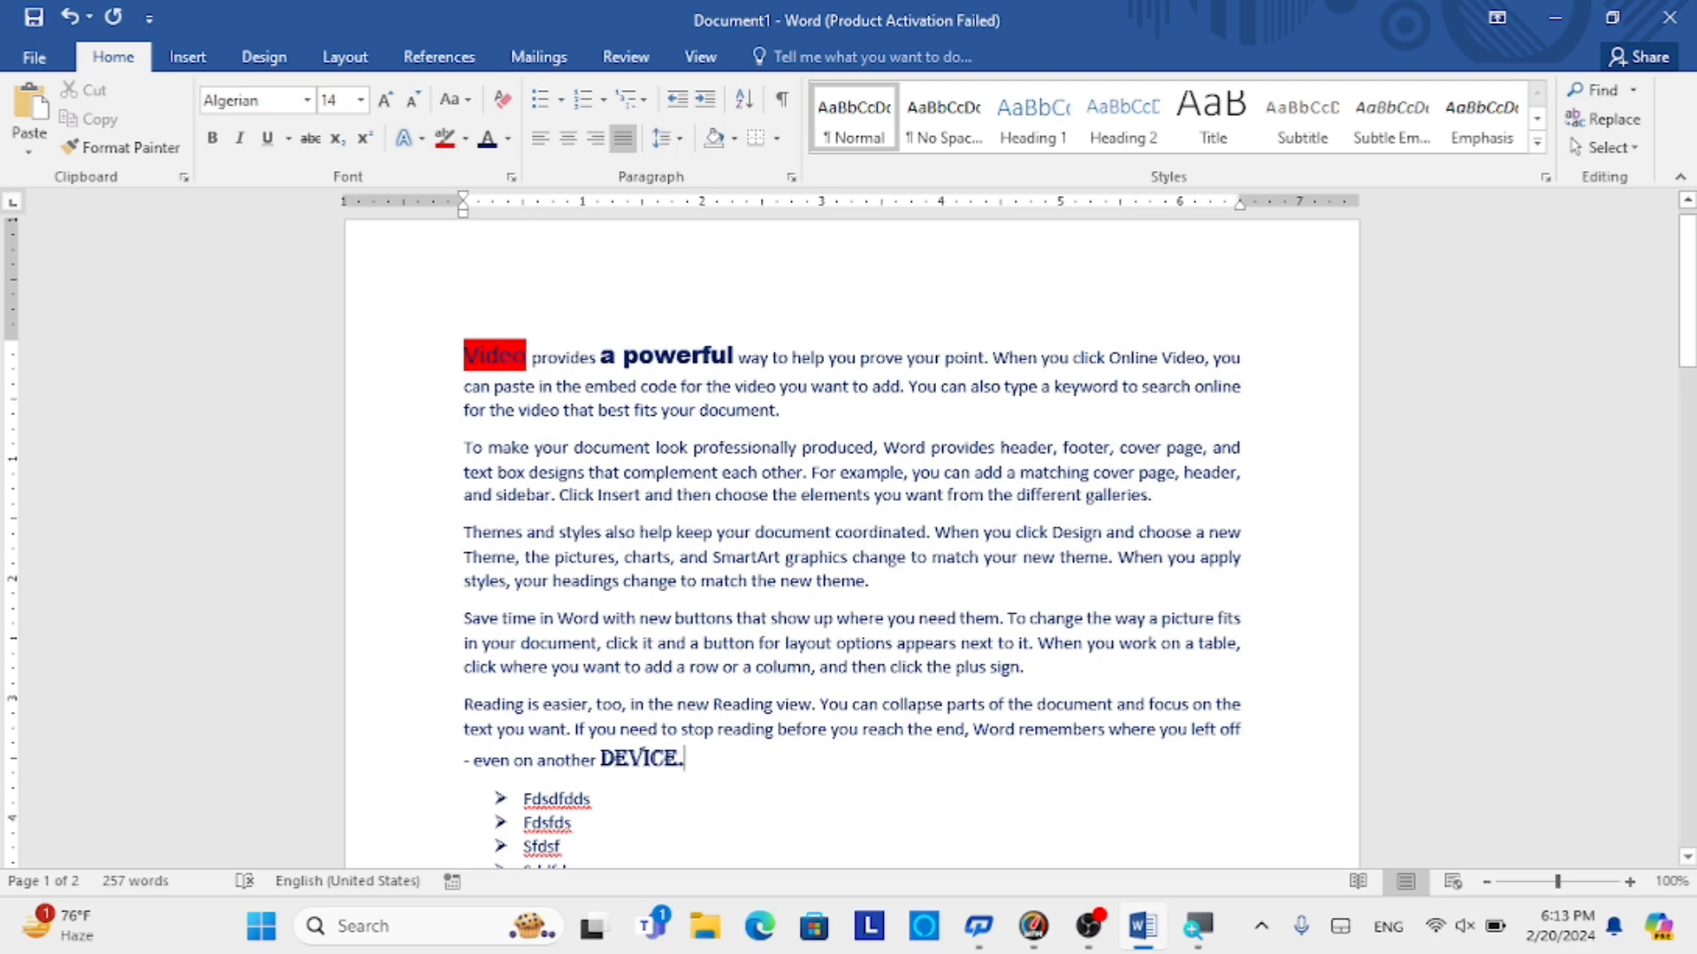
drag(704, 758, 463, 704)
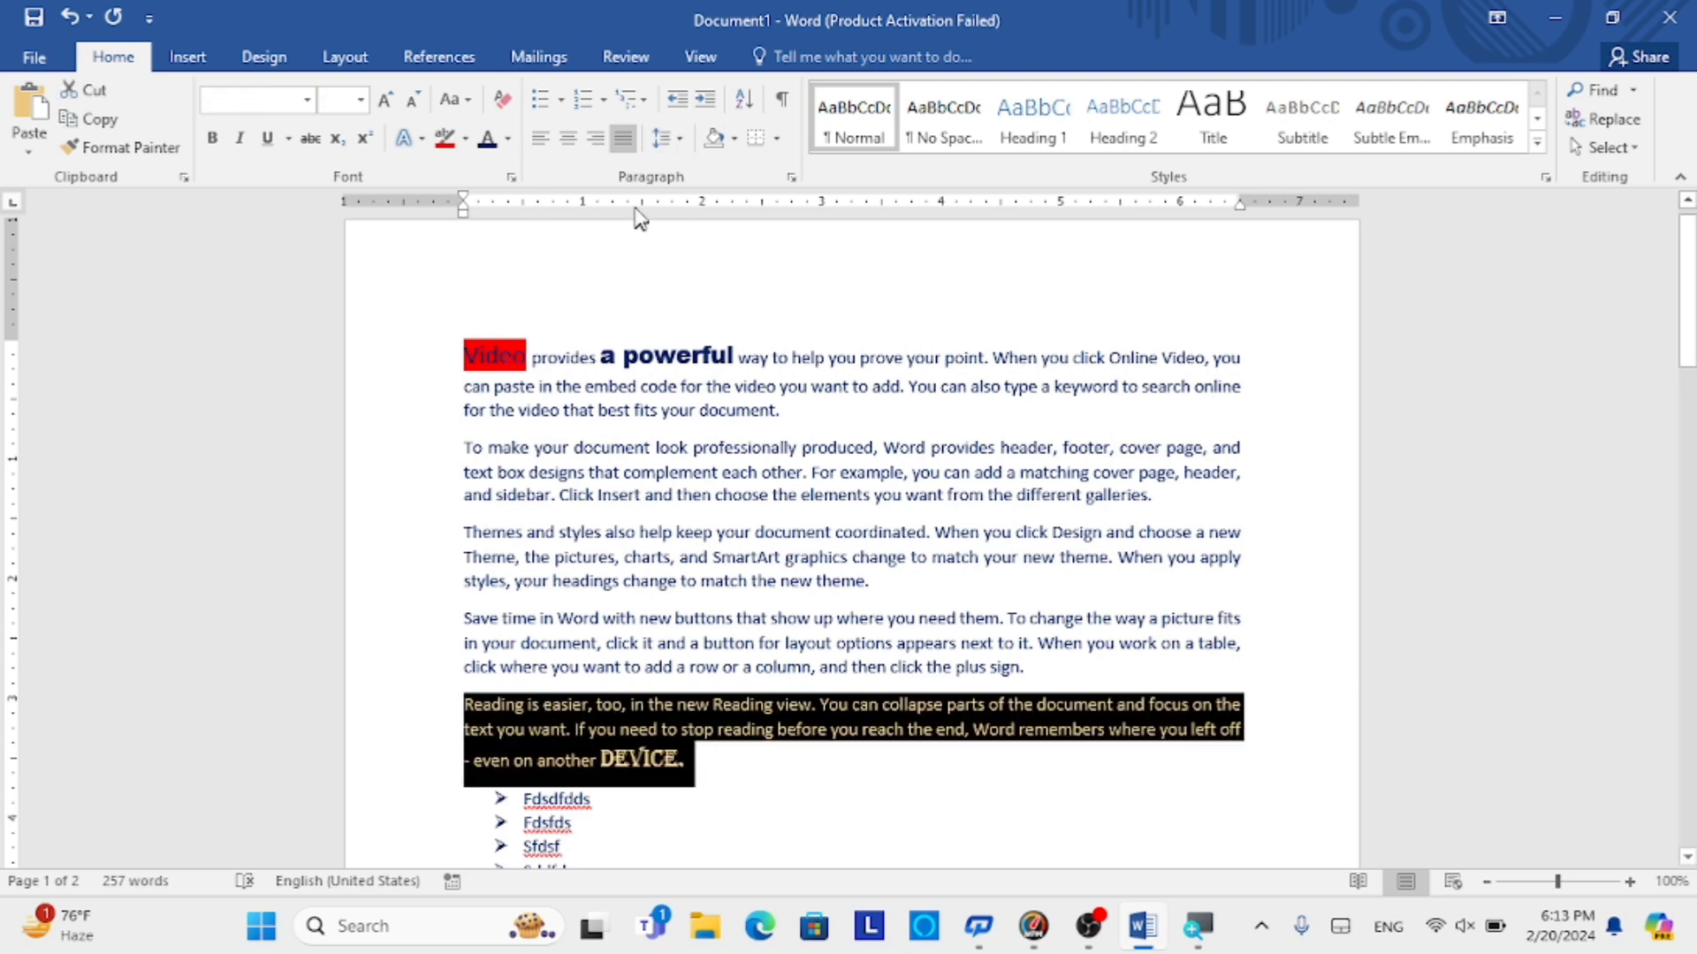
click(670, 141)
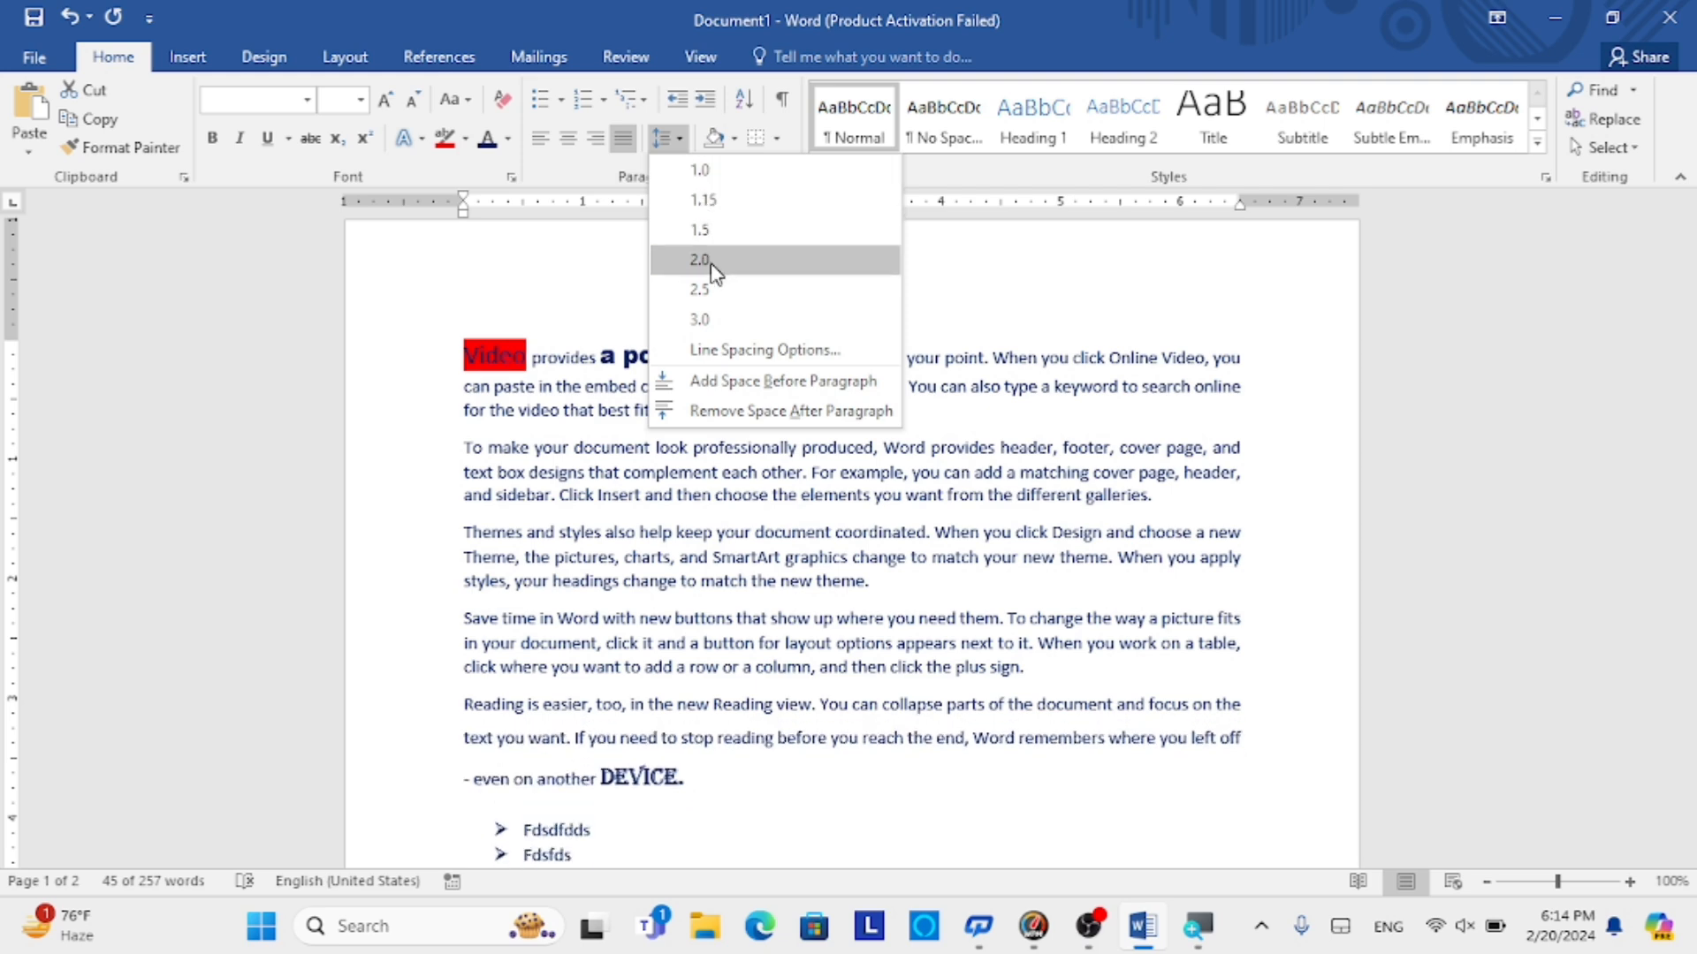
click(704, 173)
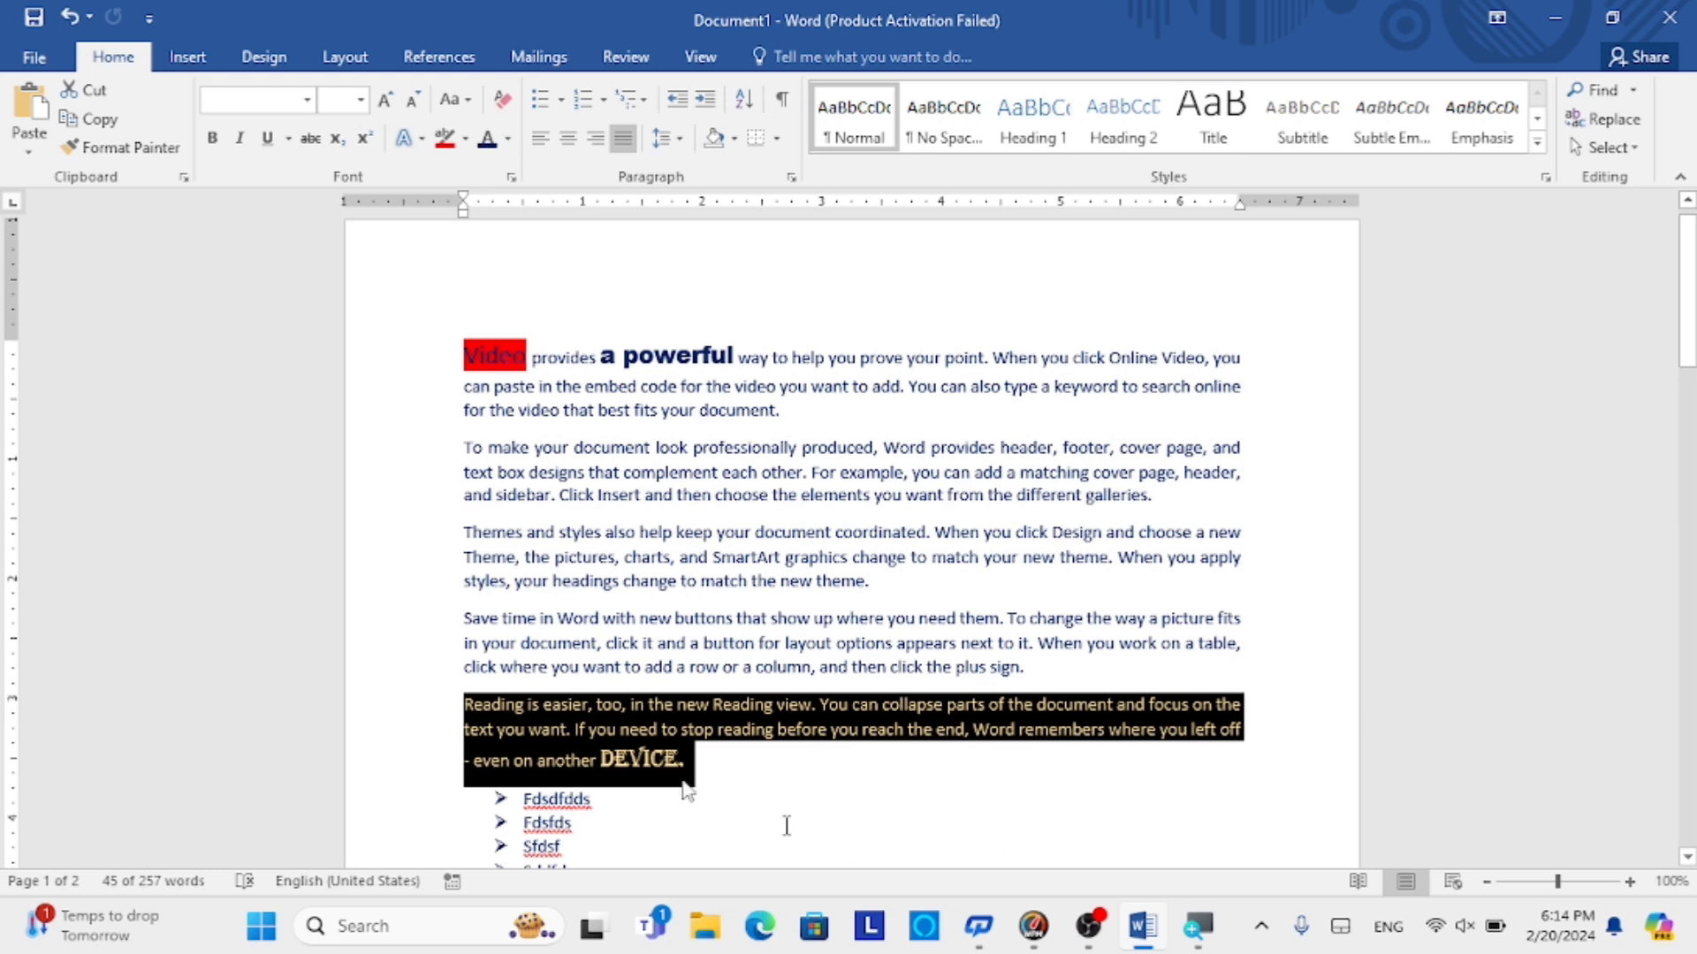
- Shade the paragraph beginning "Reading is easier" with the standard yellow
click(732, 140)
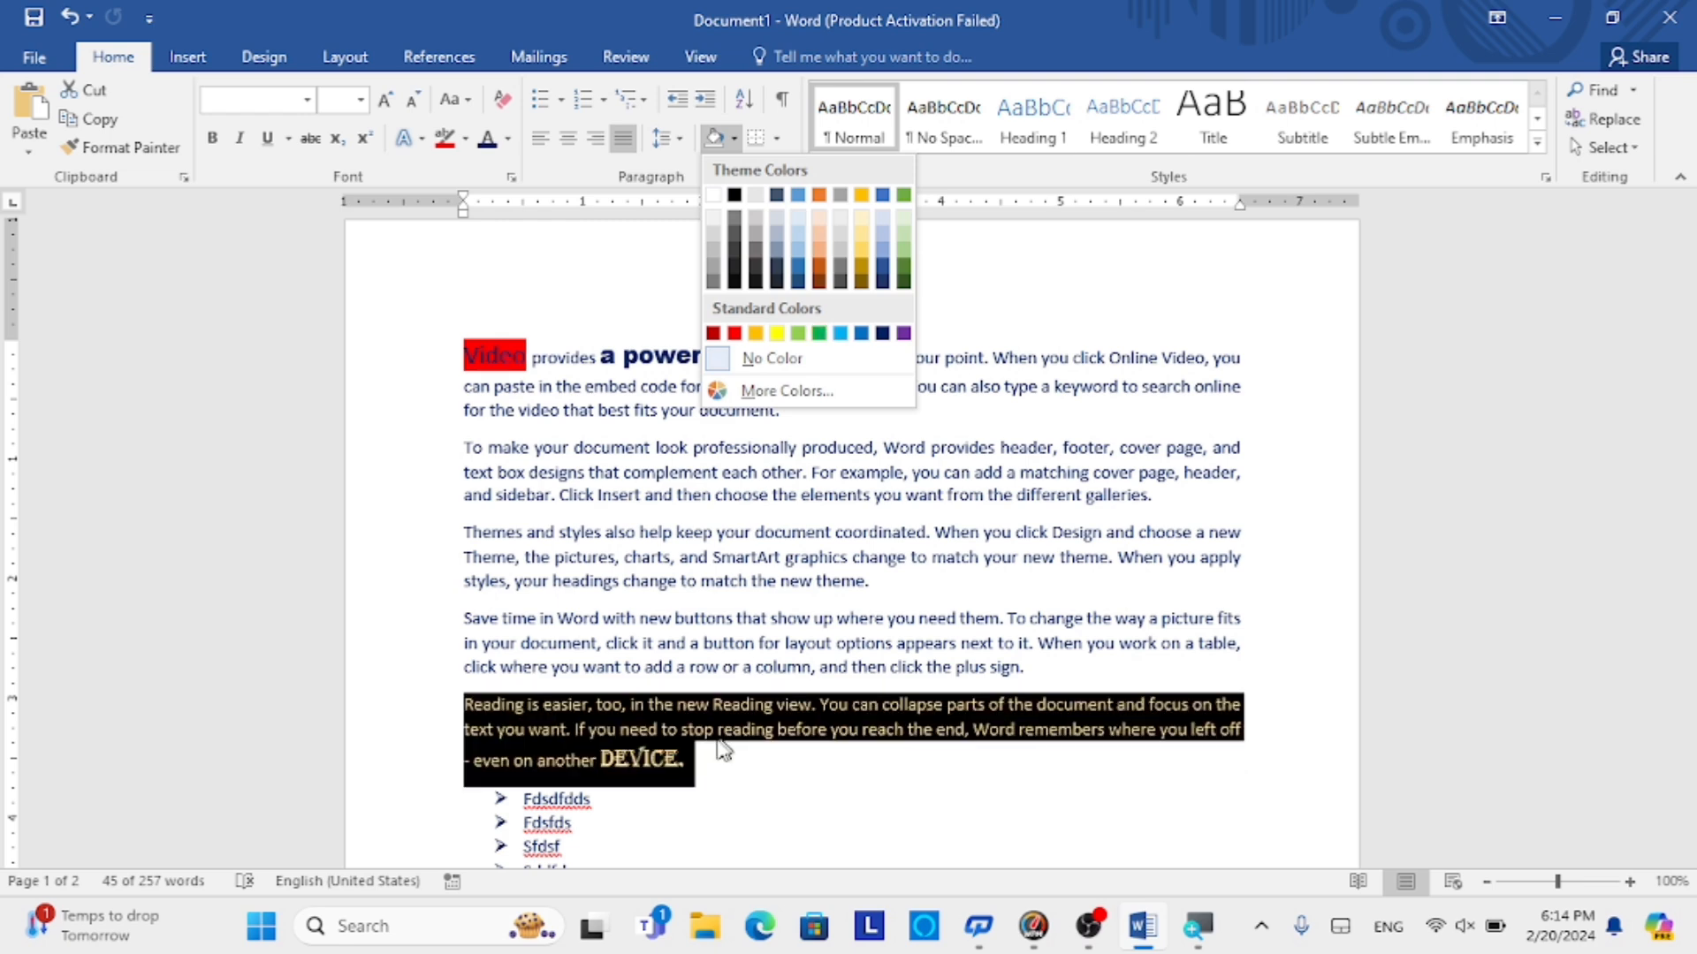
click(777, 333)
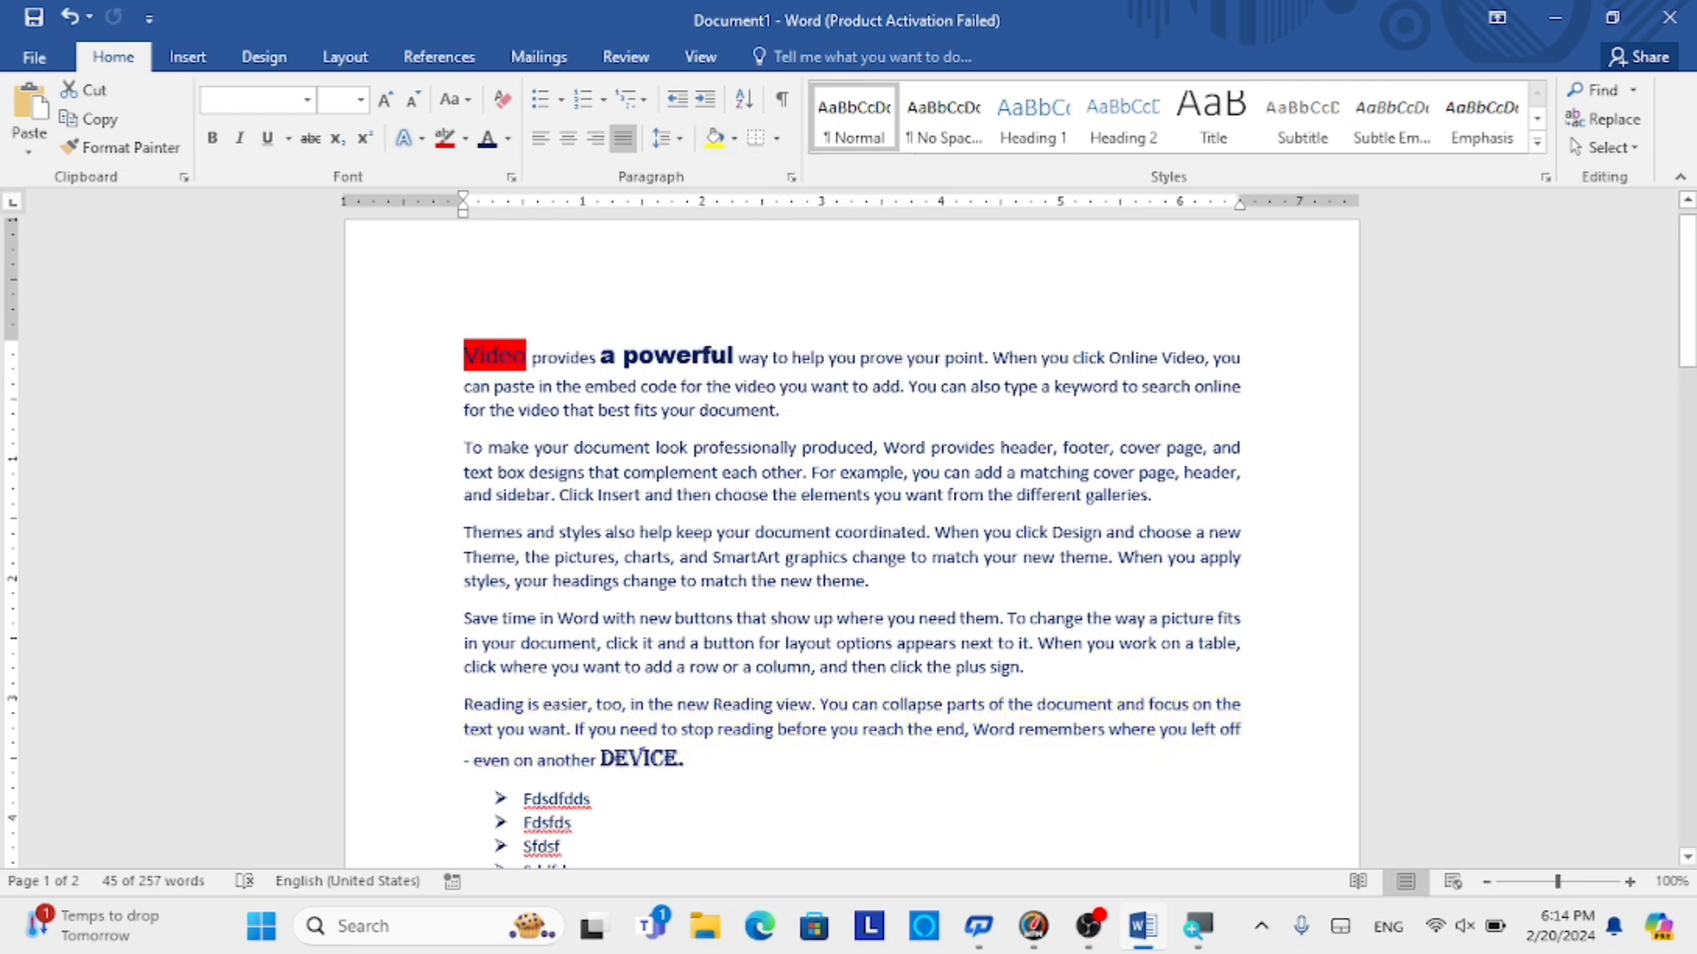
click(740, 798)
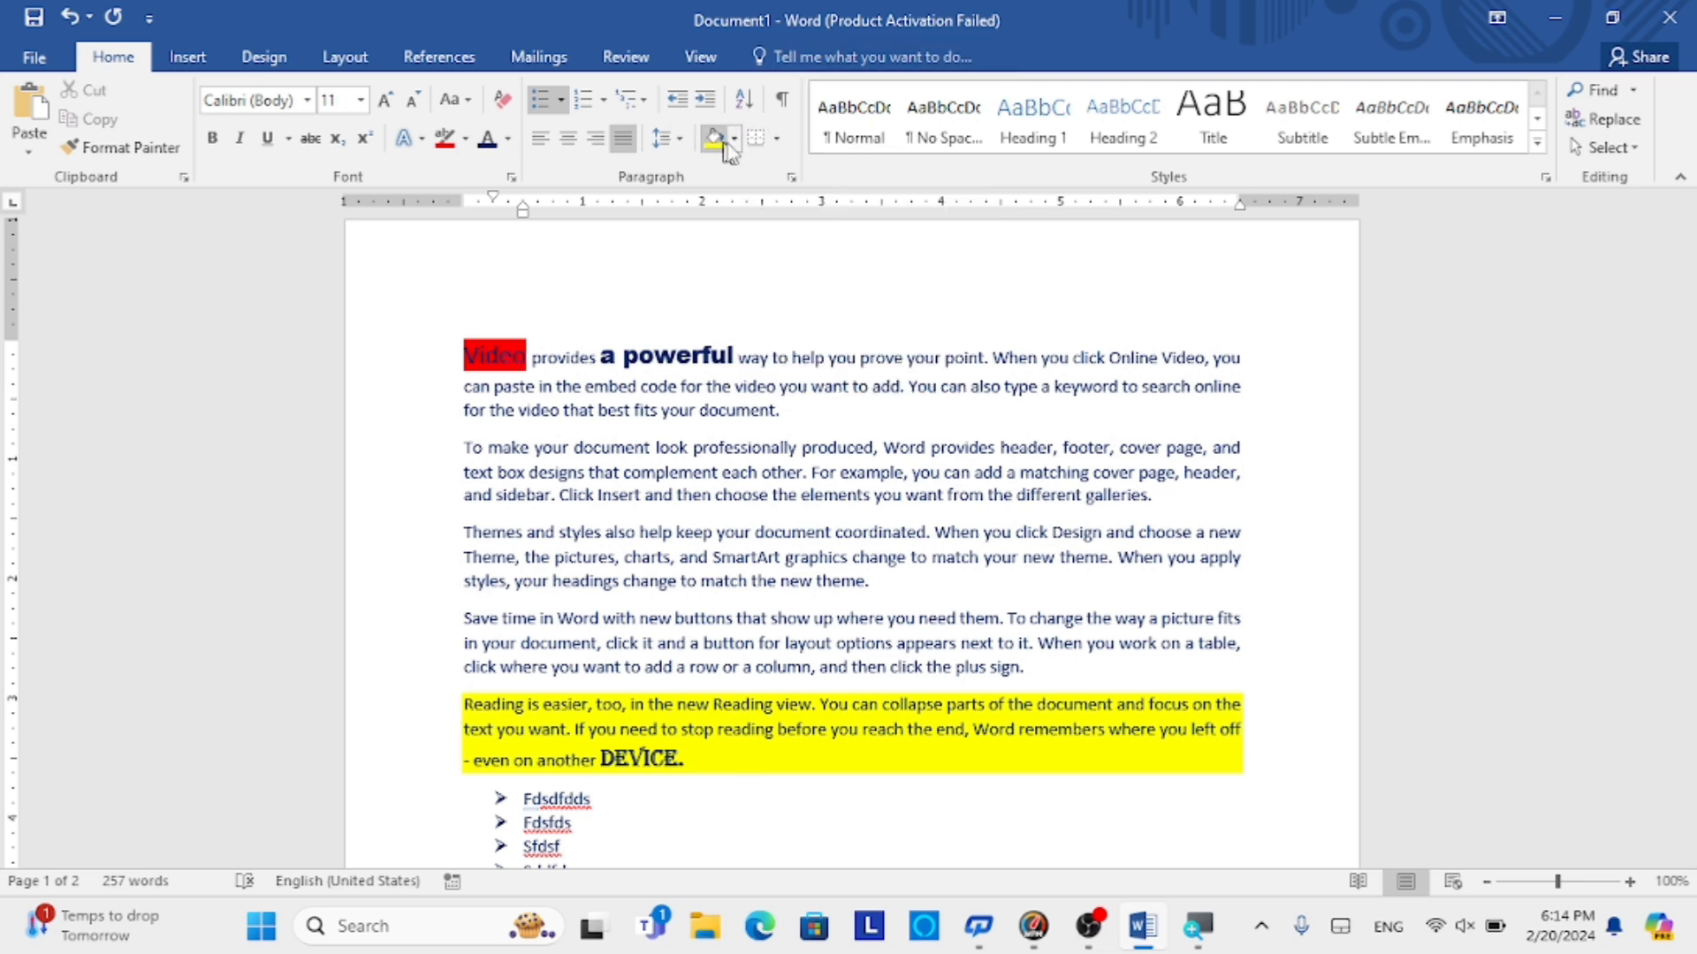
- Apply all borders to the yellow-shaded paragraph beginning "Reading is easier"
click(781, 142)
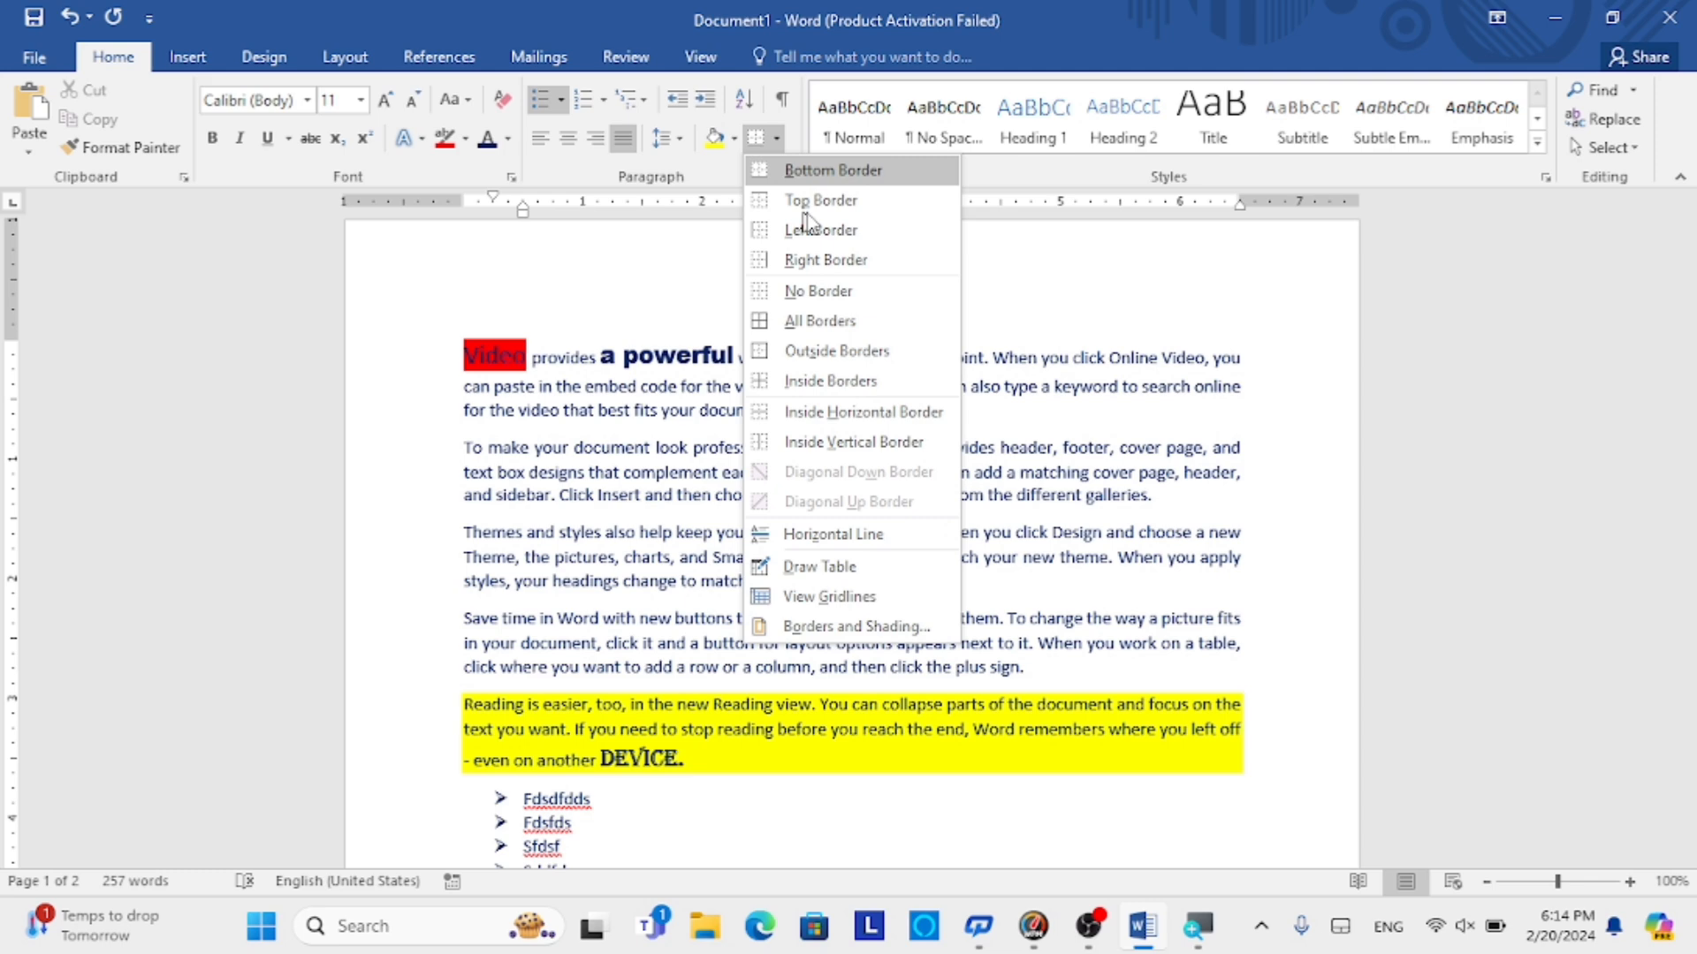
click(1153, 666)
drag(664, 759, 465, 705)
click(776, 139)
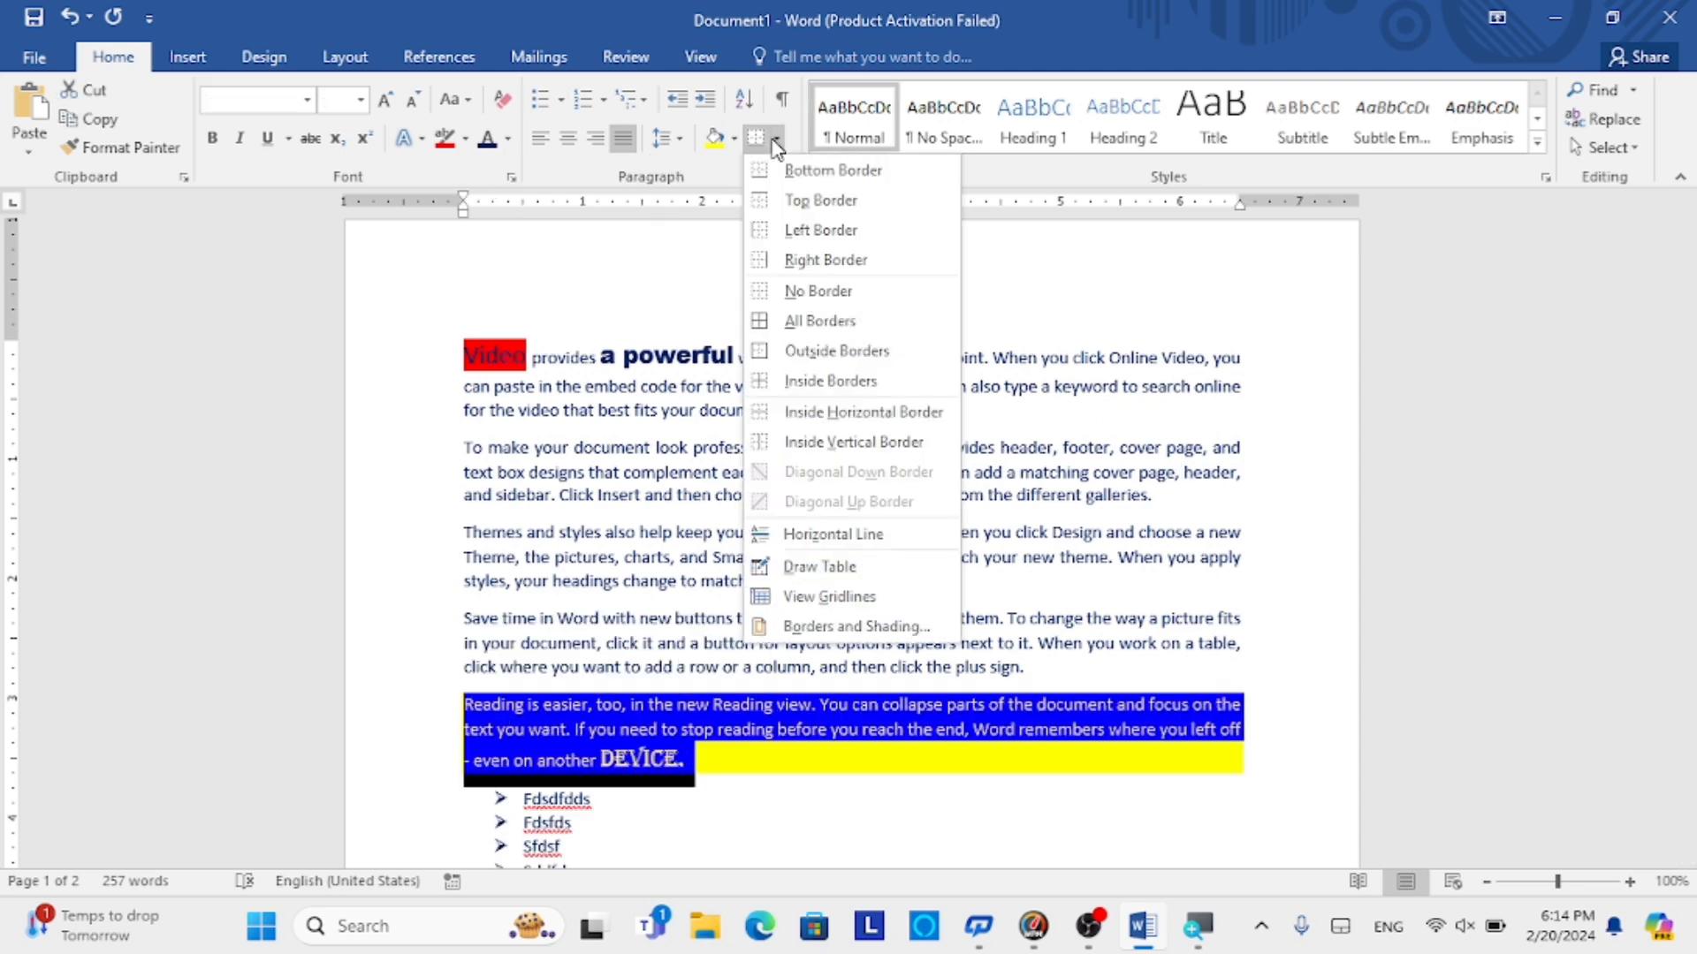
click(799, 322)
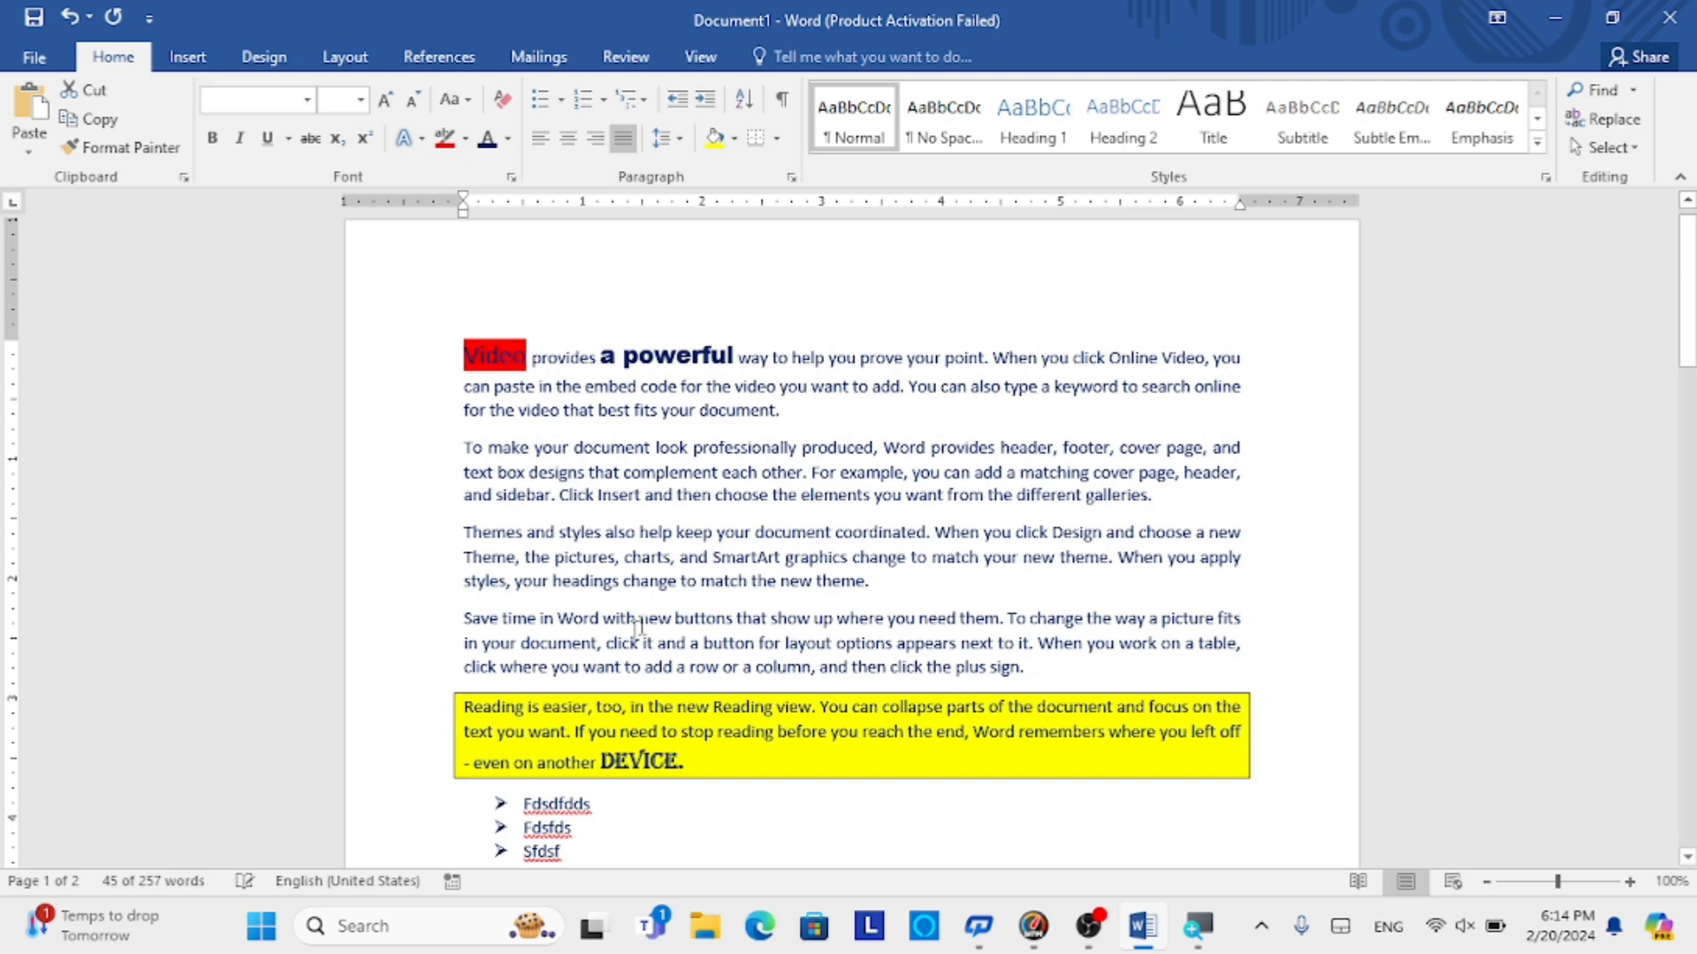
click(853, 822)
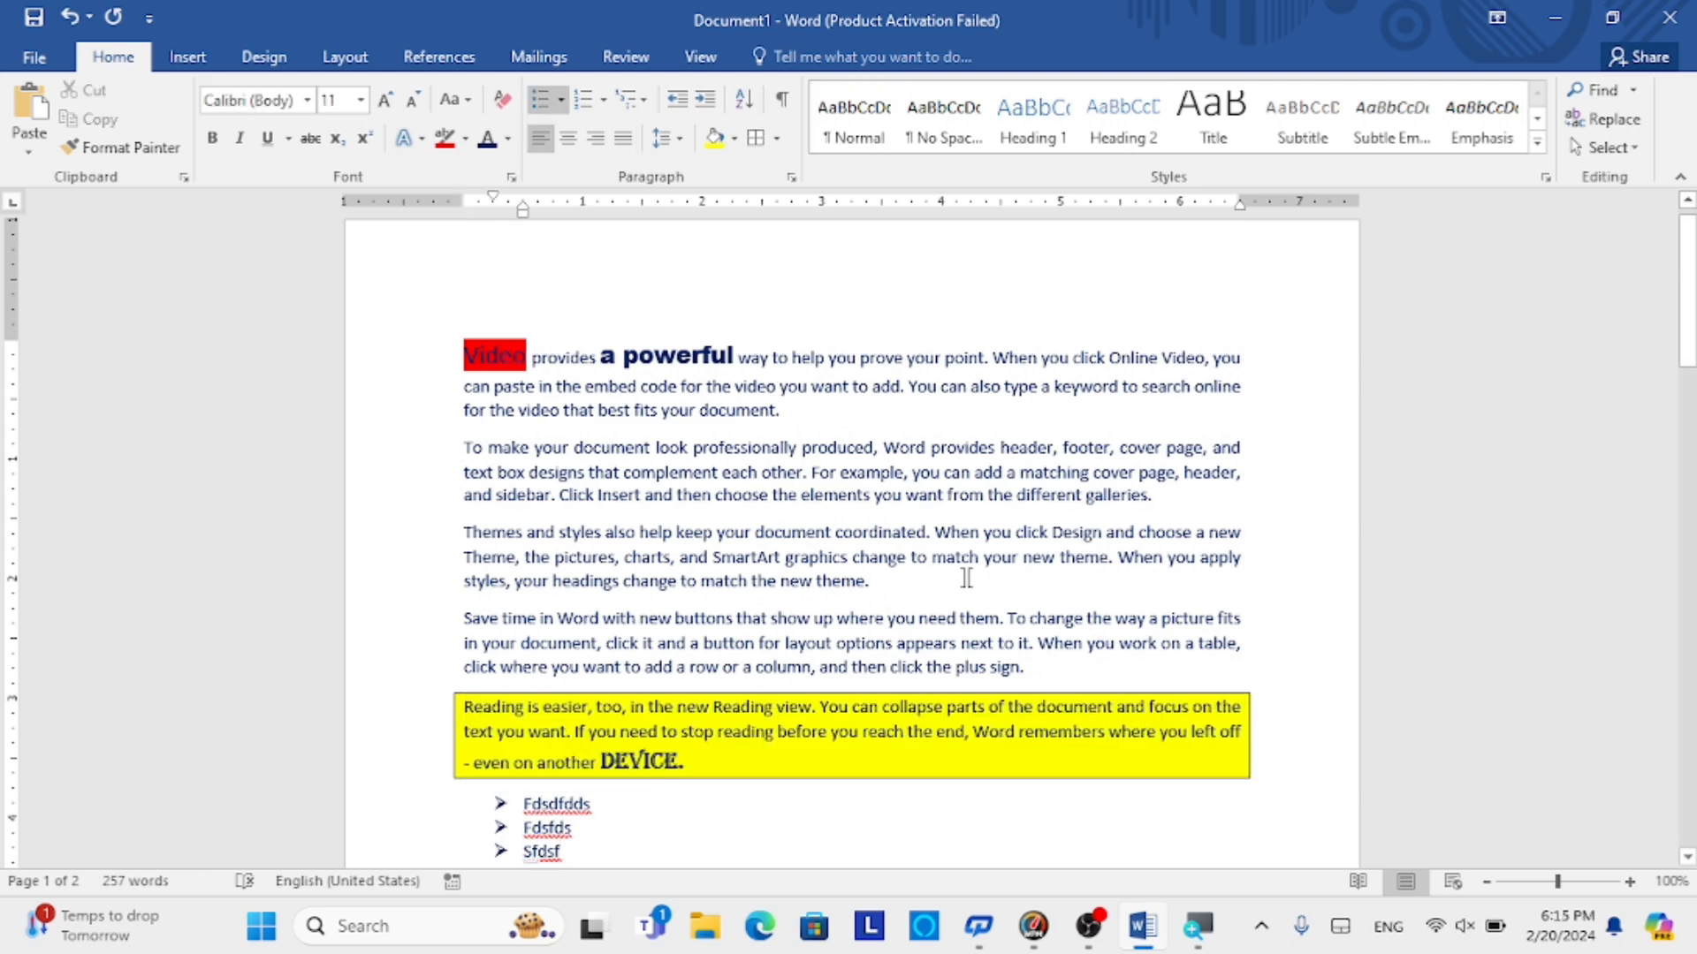
- Apply all borders to the paragraph beginning "Themes and styles" and shade it with the standard light blue
triple_click(836, 566)
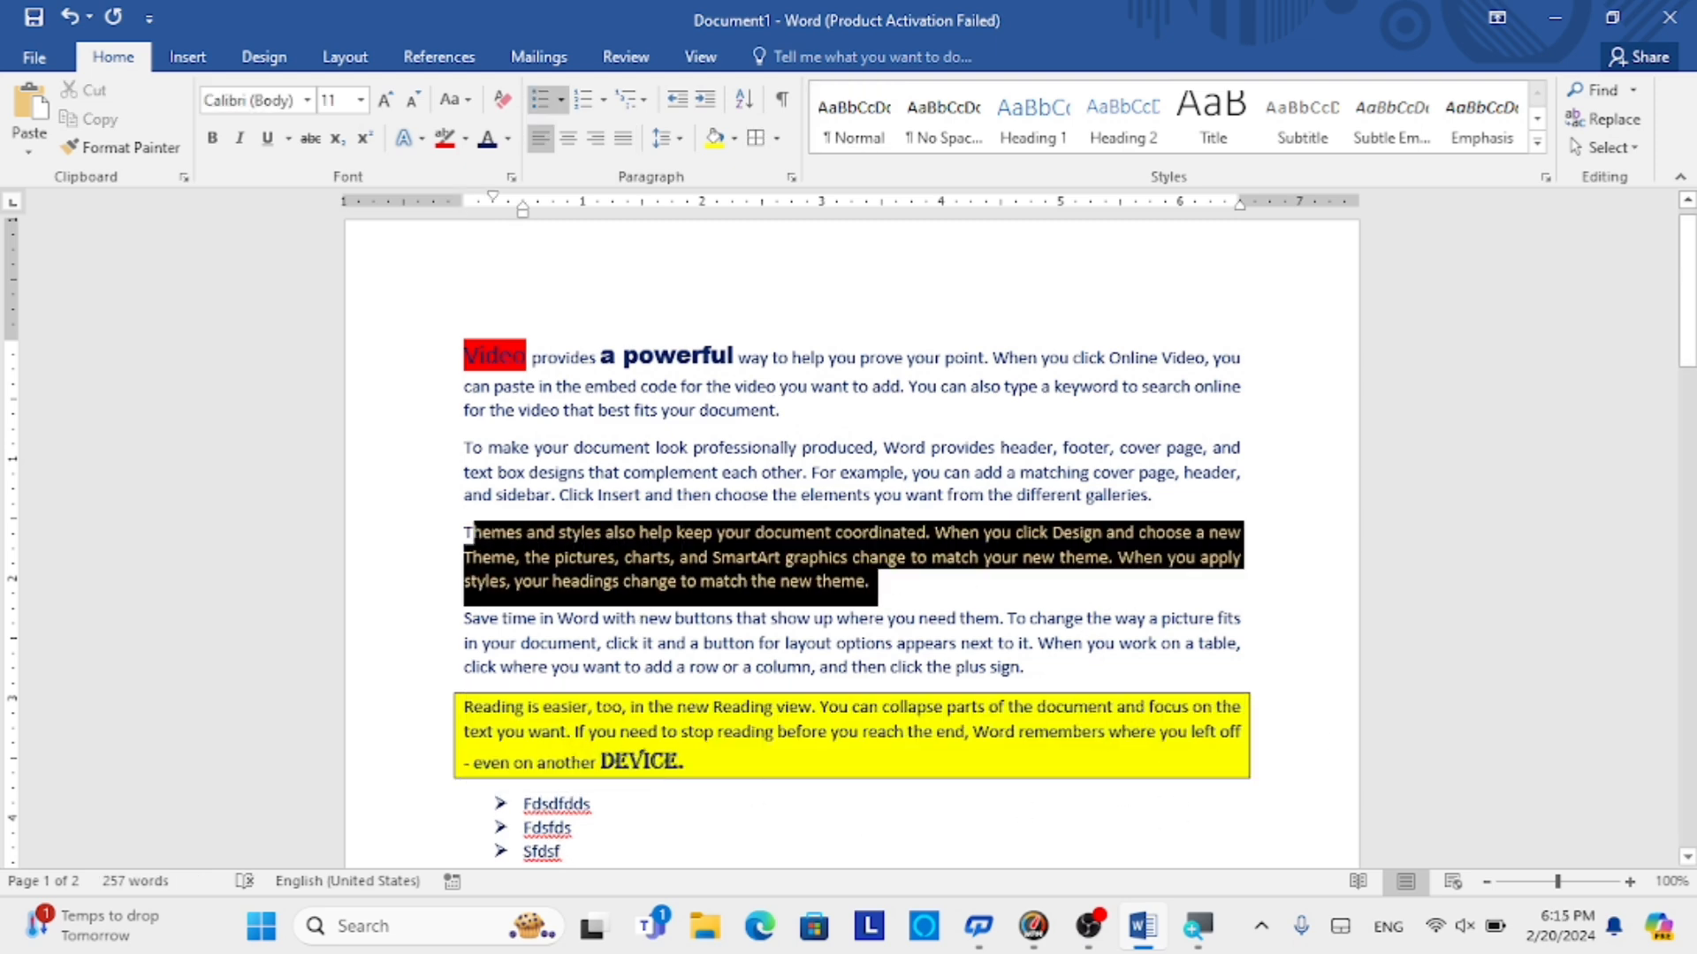
click(756, 141)
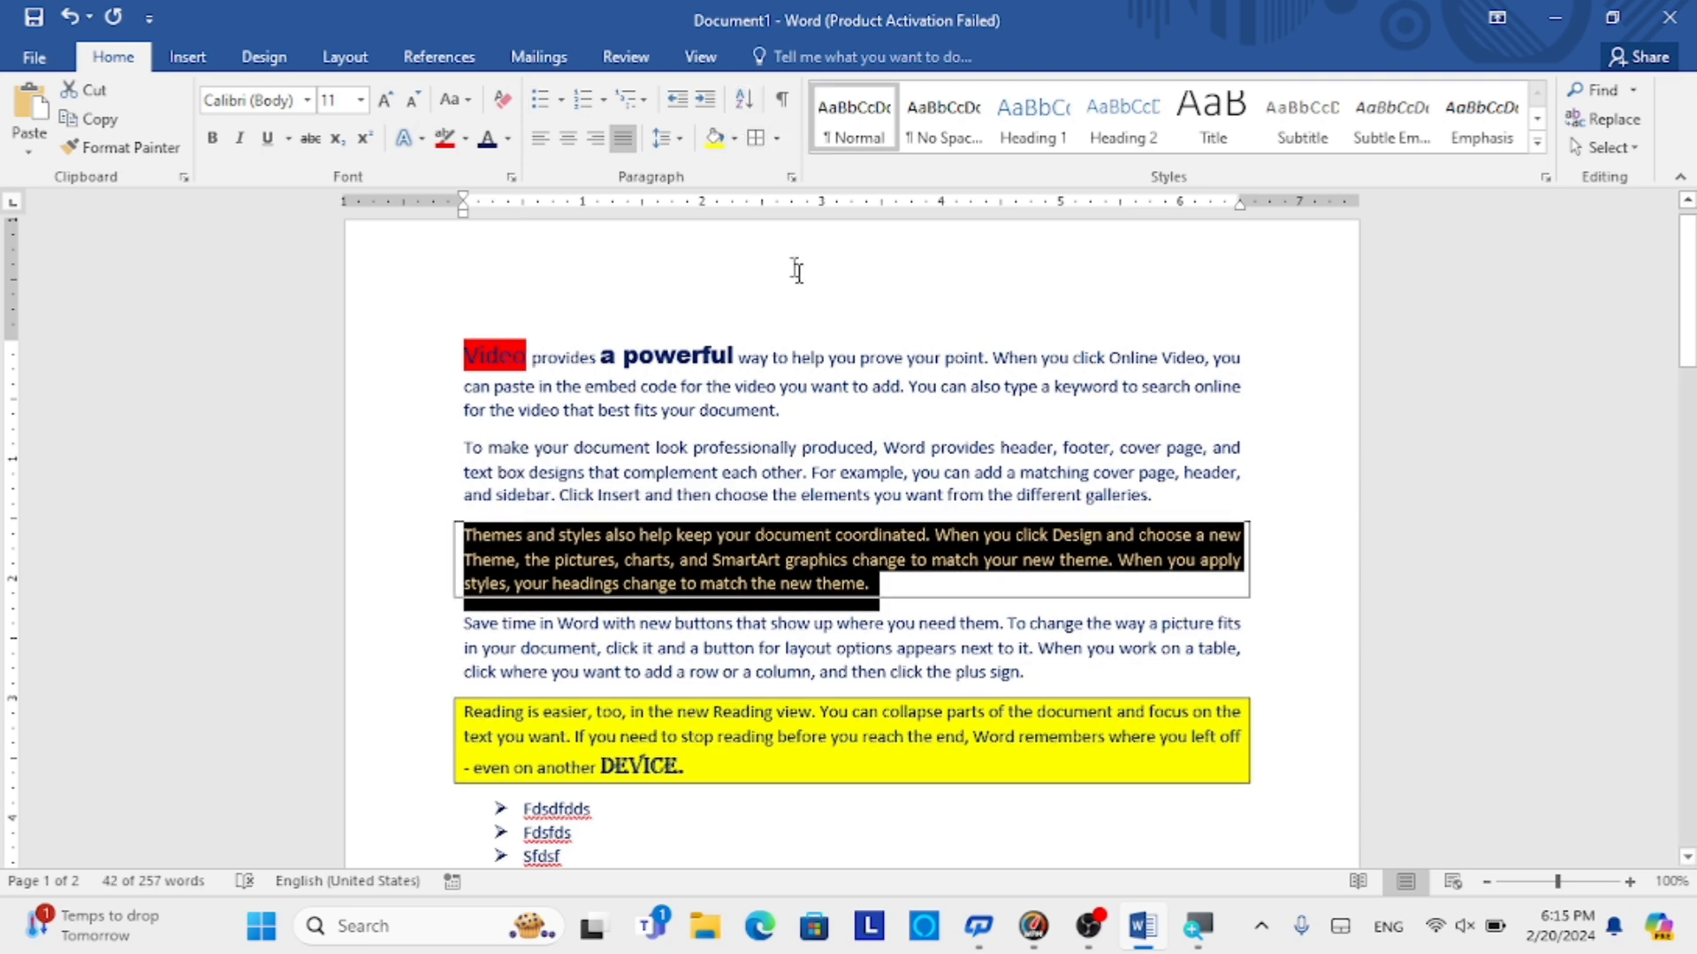
click(733, 139)
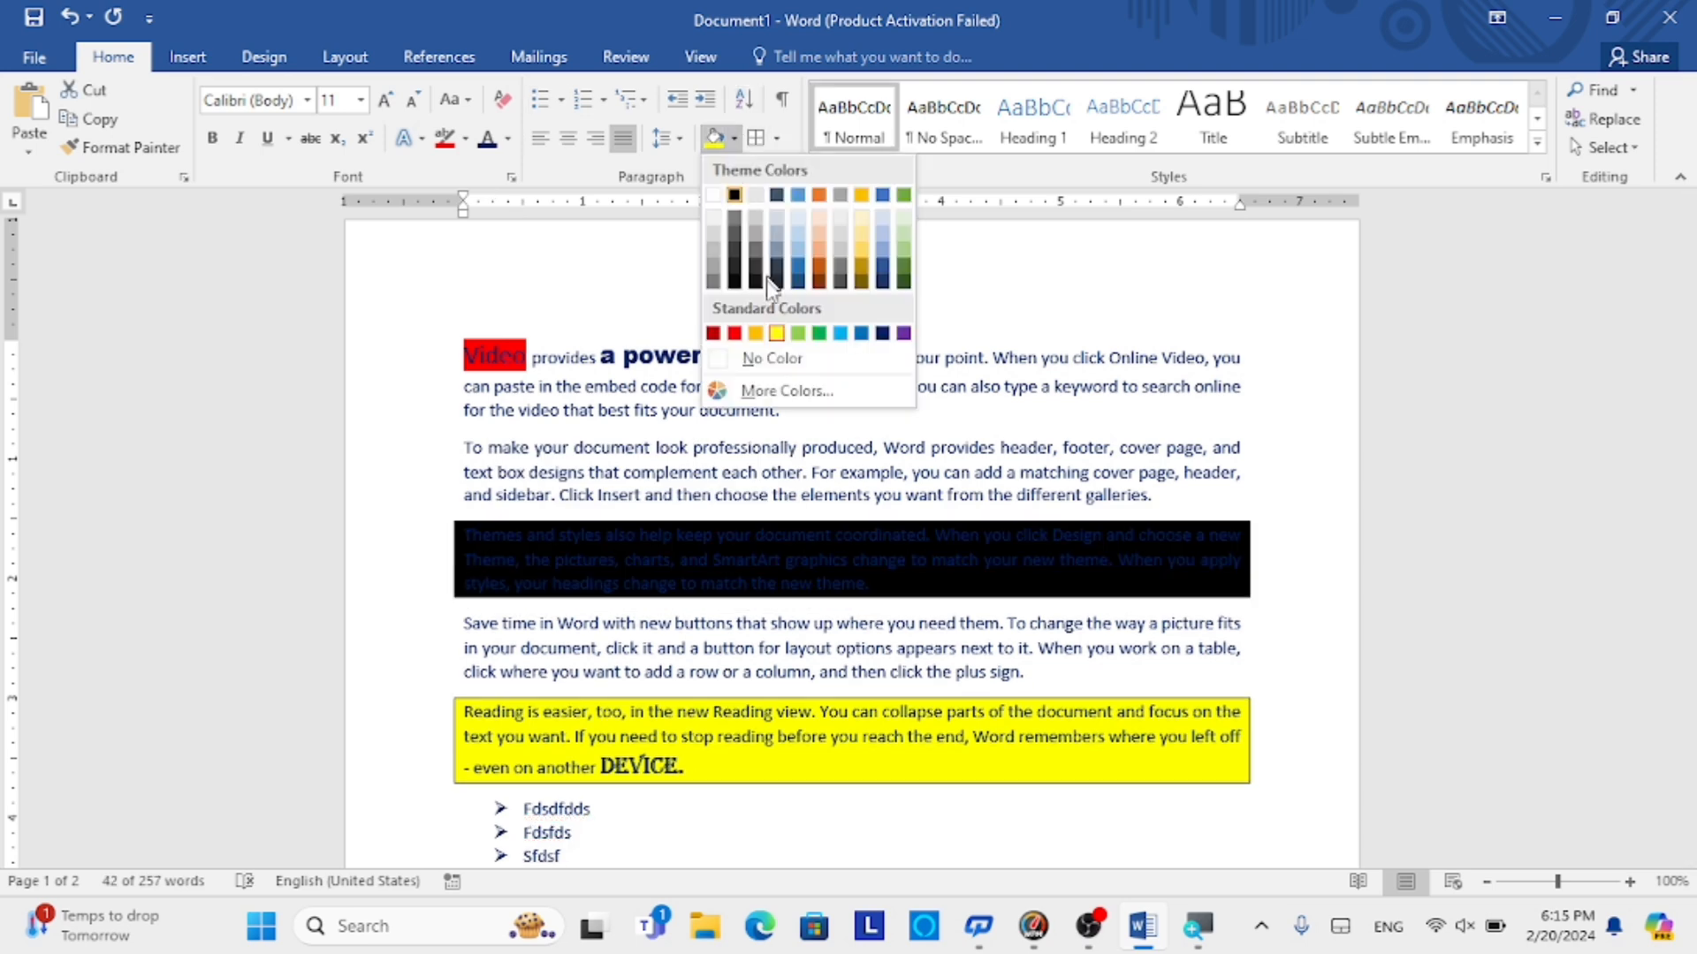
click(840, 333)
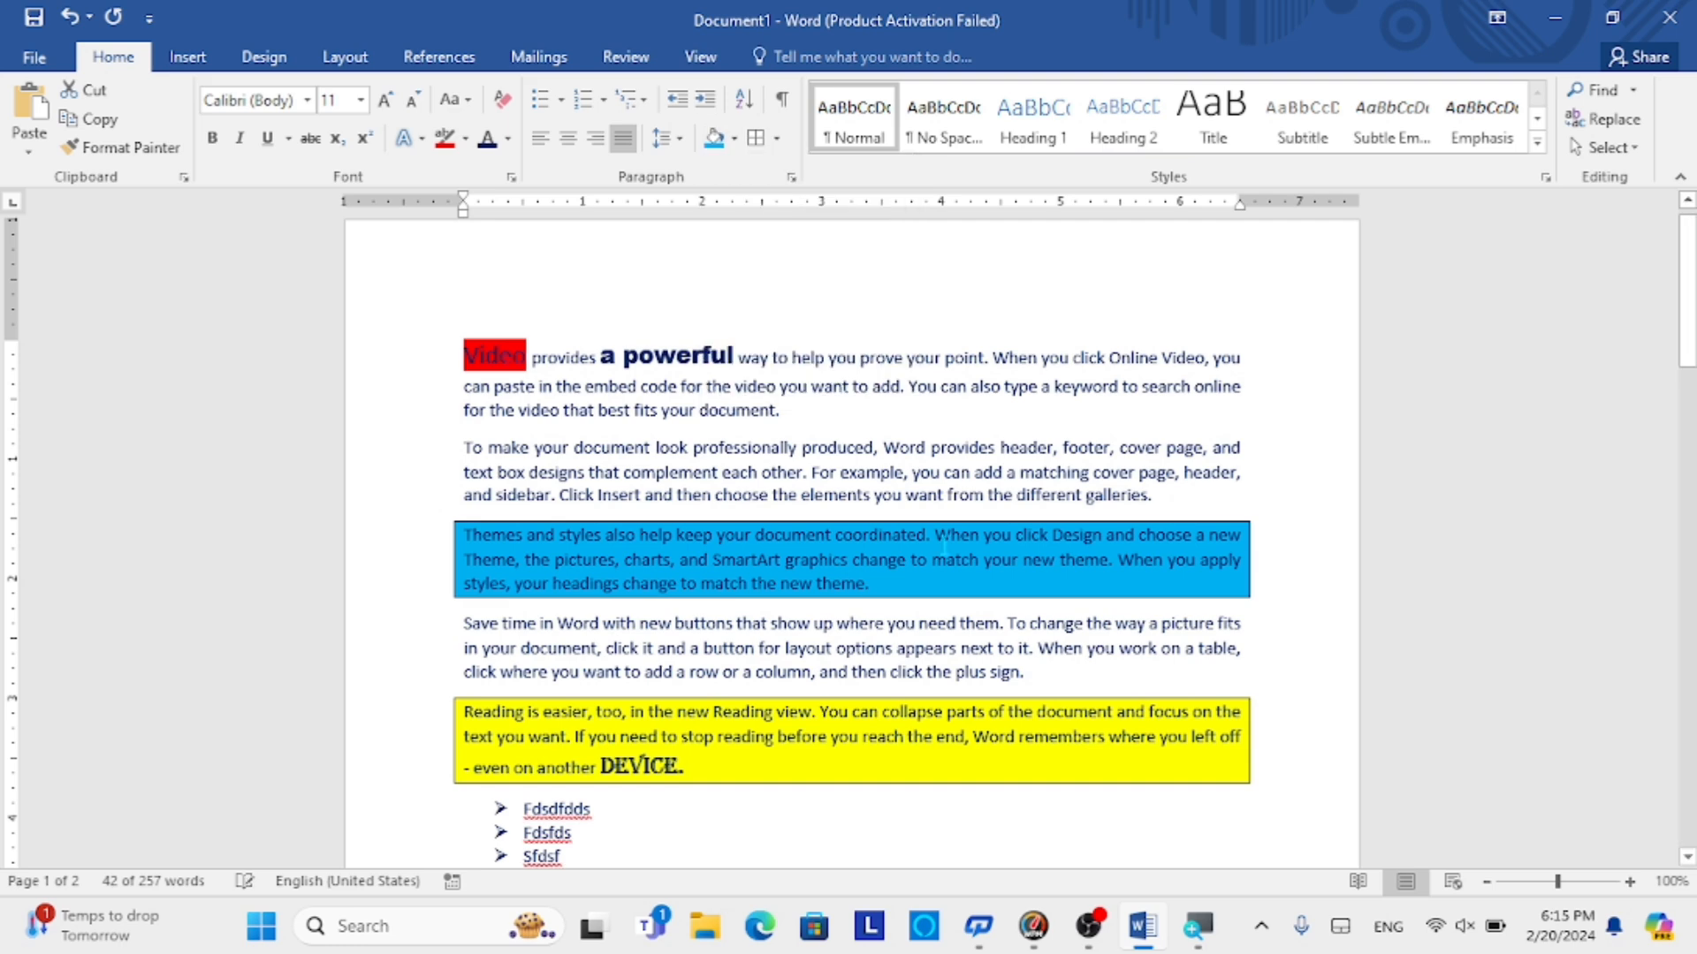
- Apply the Normal style to the paragraph beginning "Save time in Word"
click(948, 623)
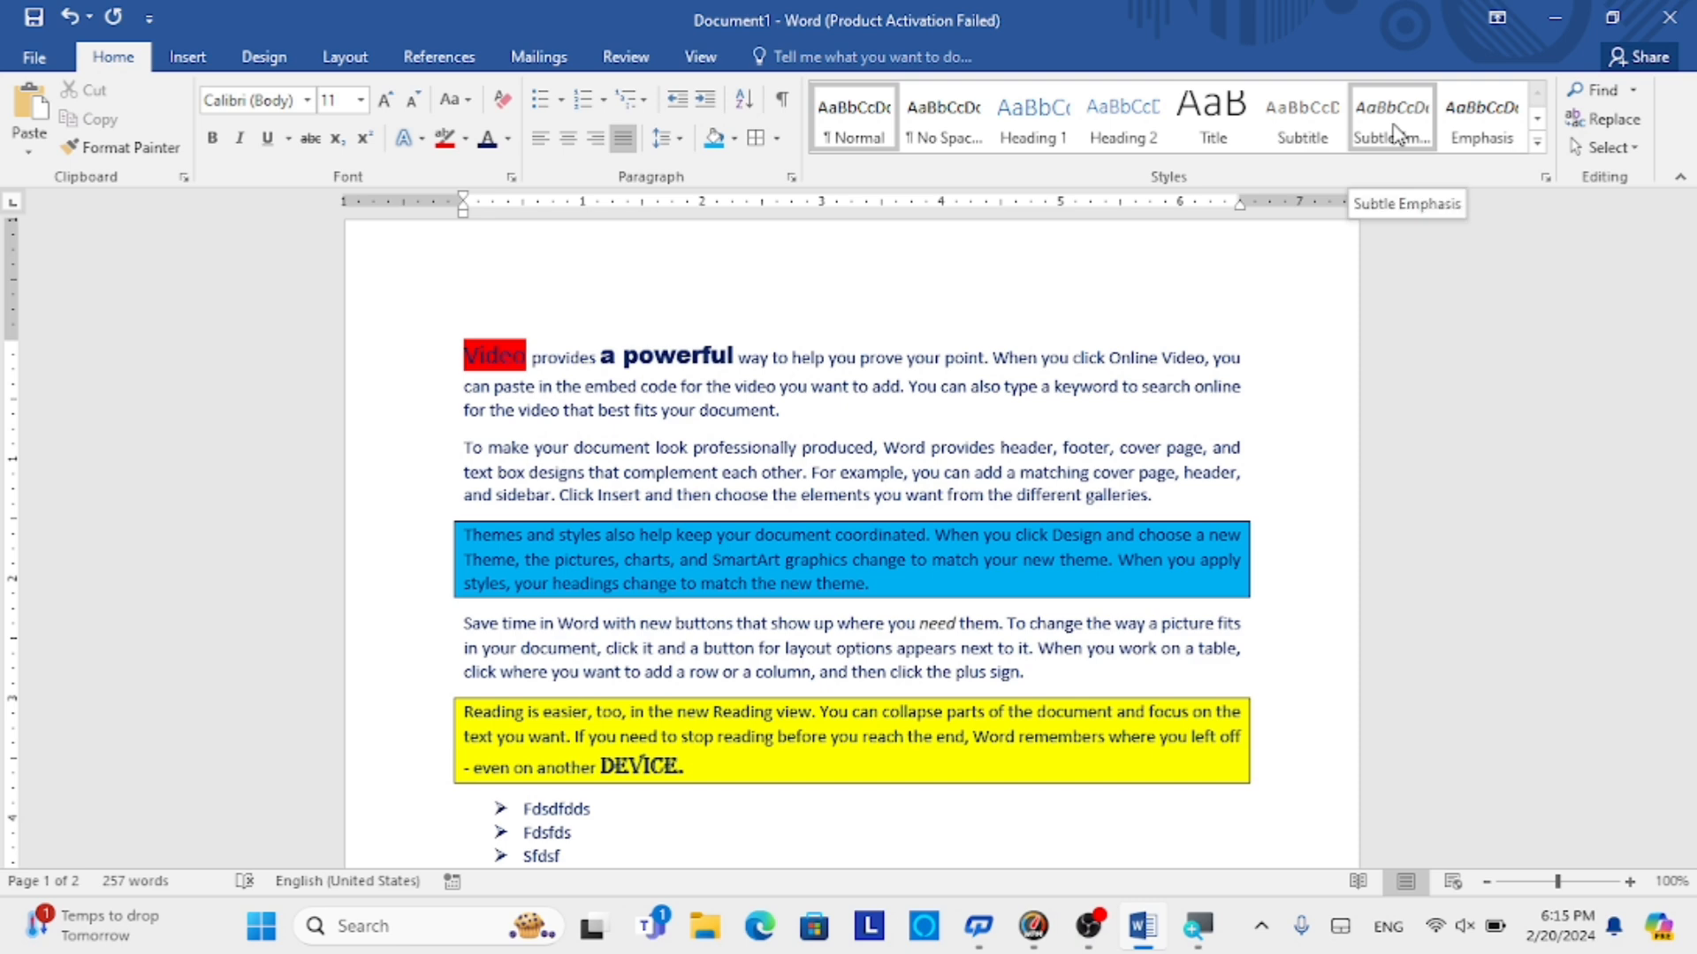
click(1538, 143)
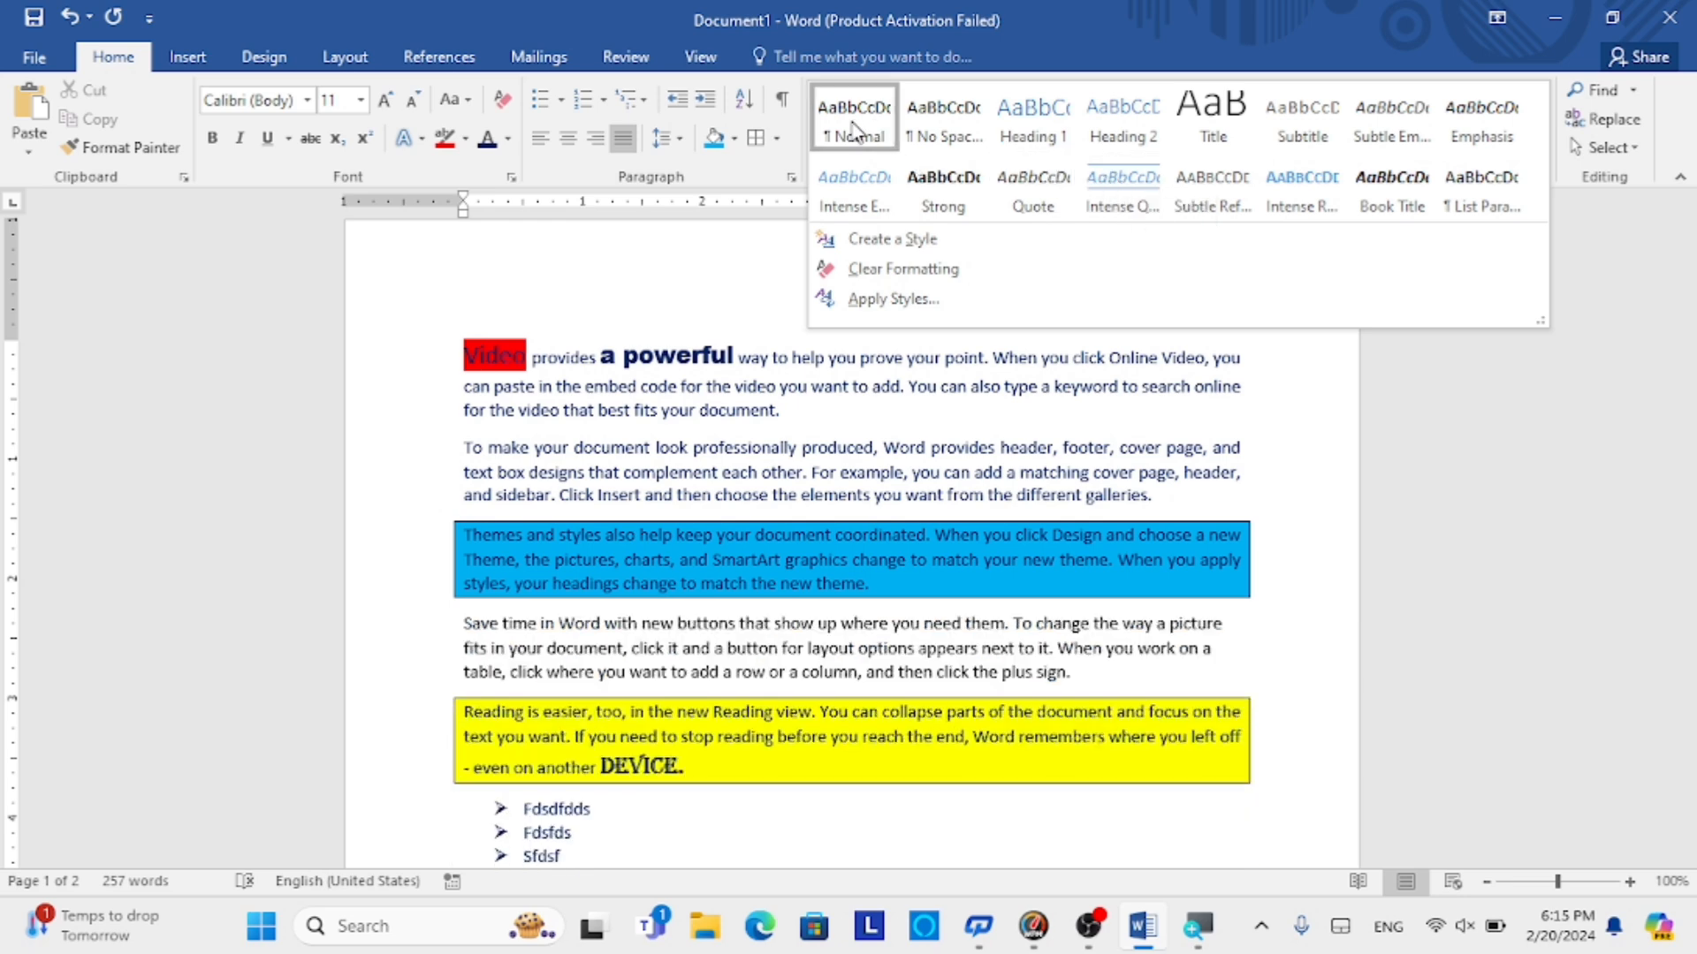
click(848, 131)
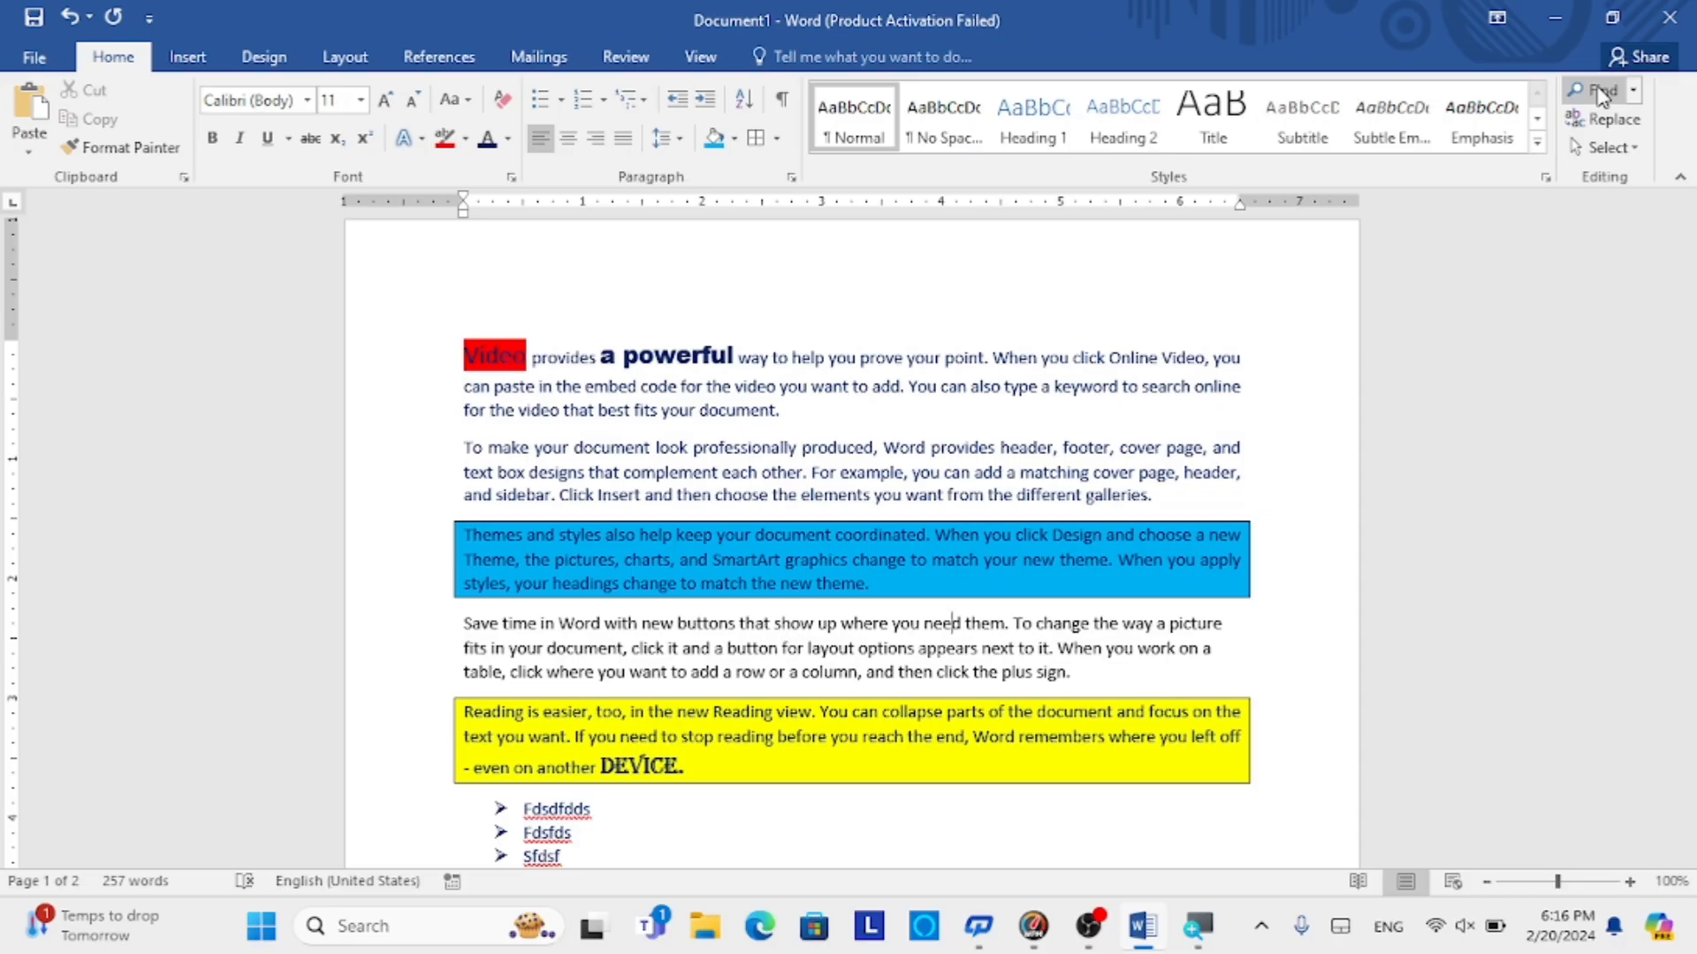
- Search the document for "video" and close the search results
click(1598, 91)
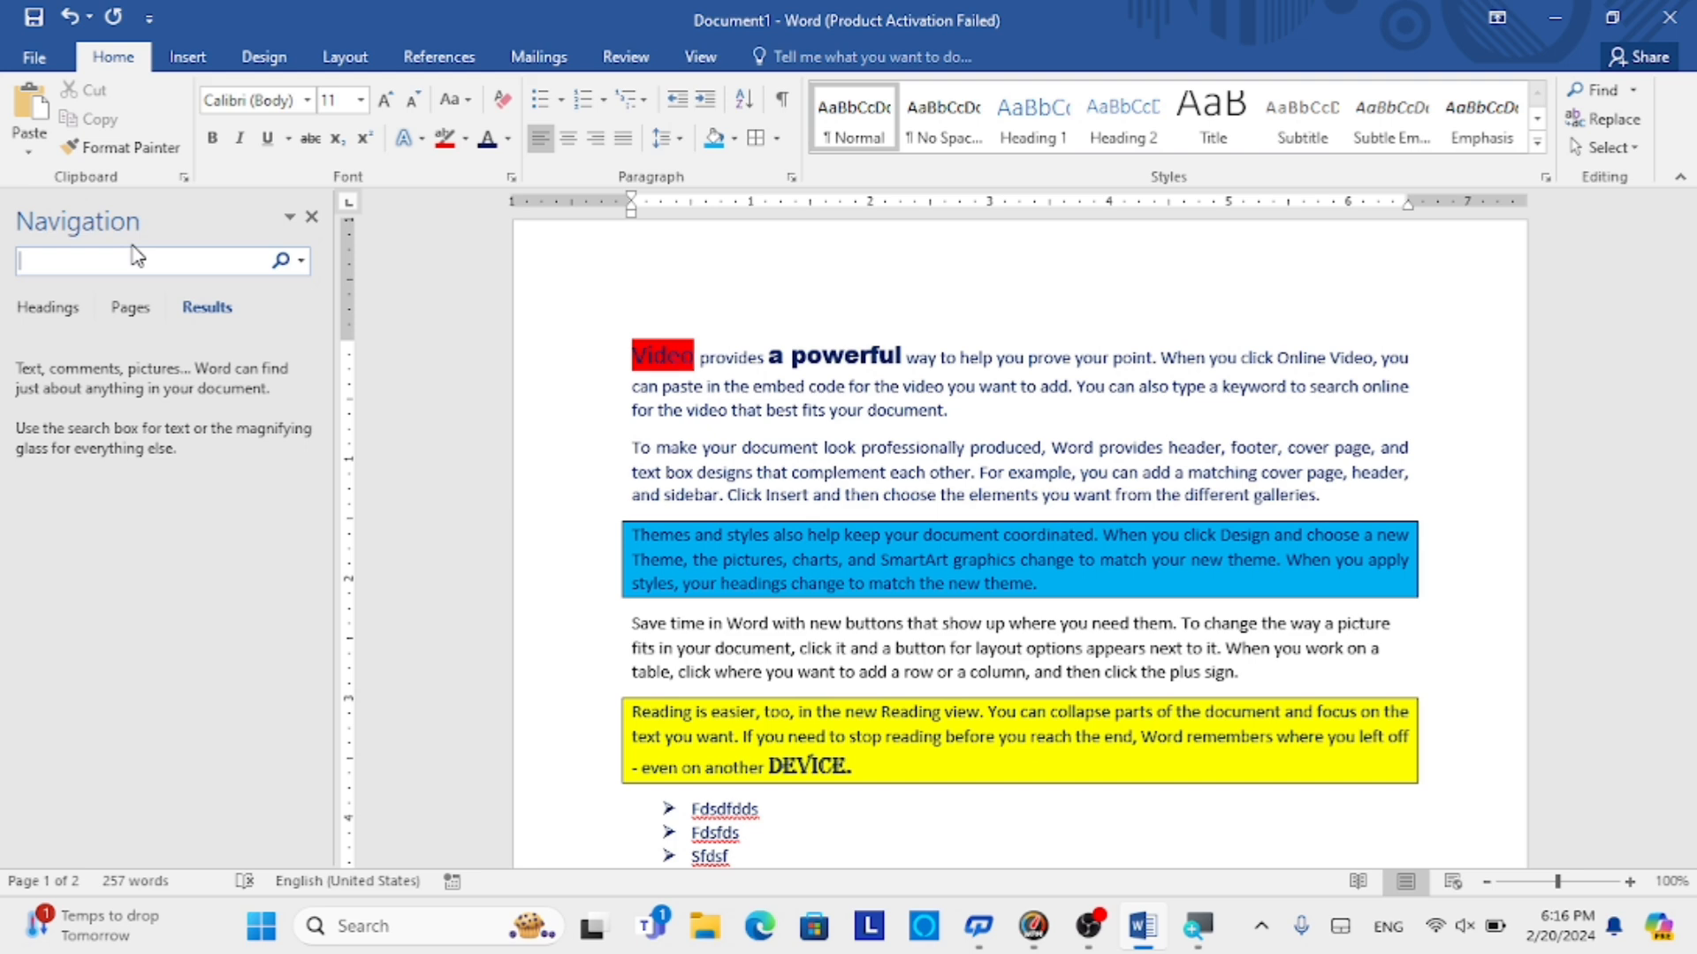
text(video)
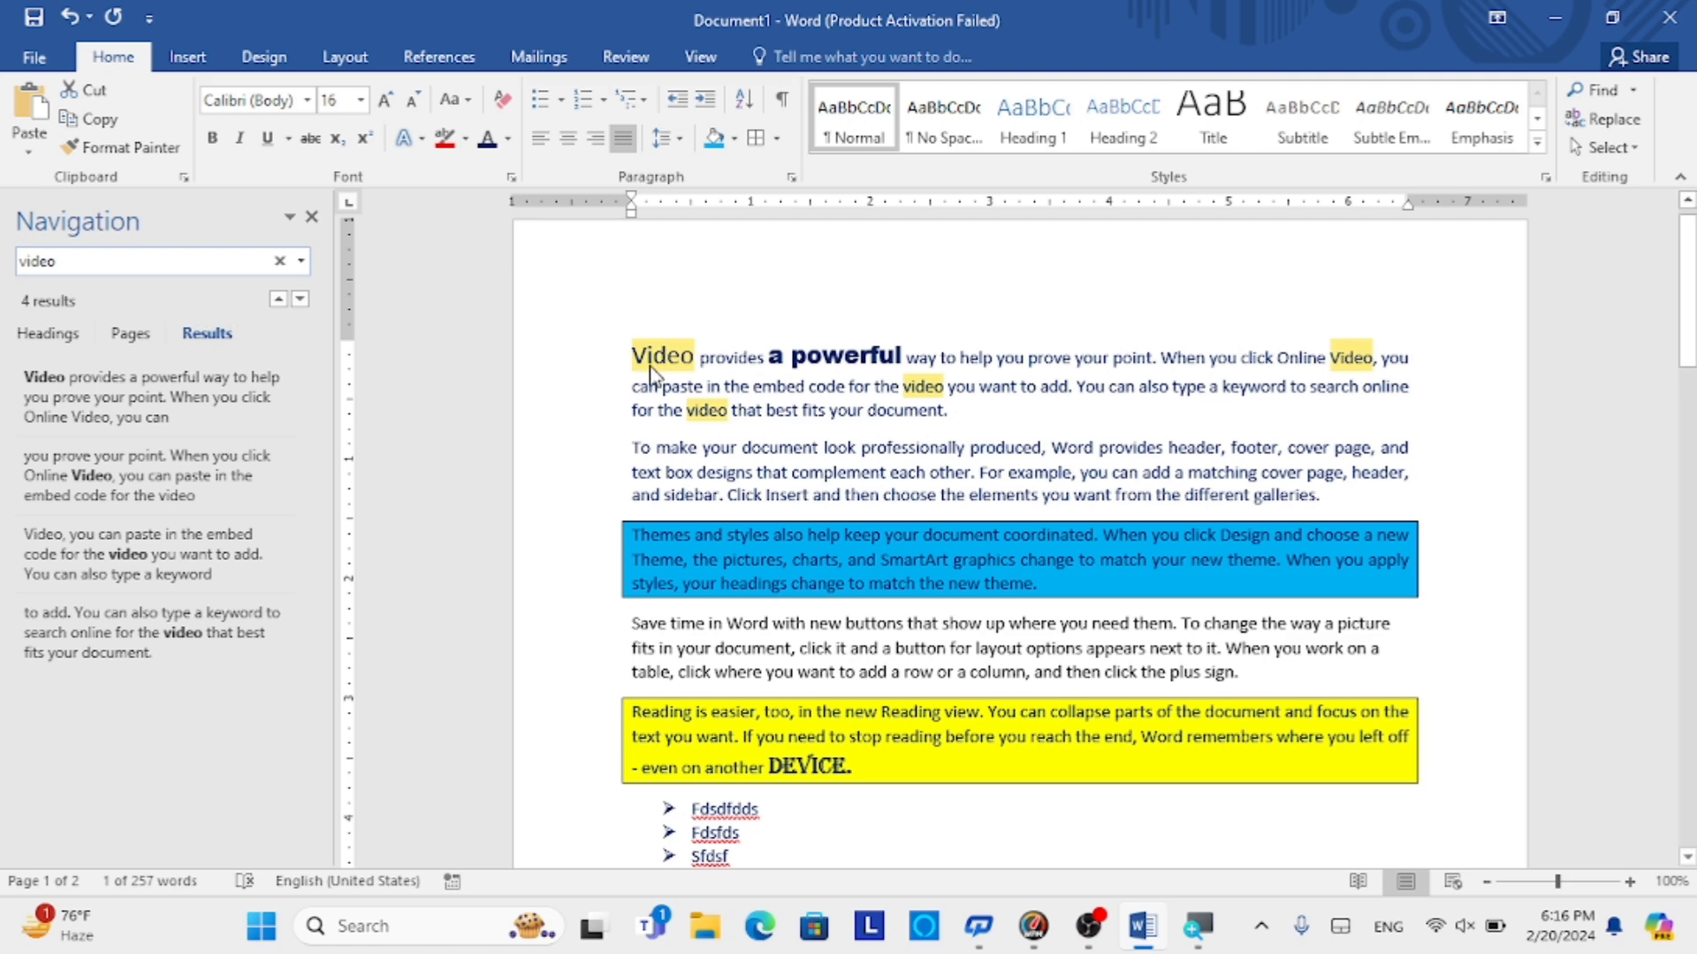
click(311, 217)
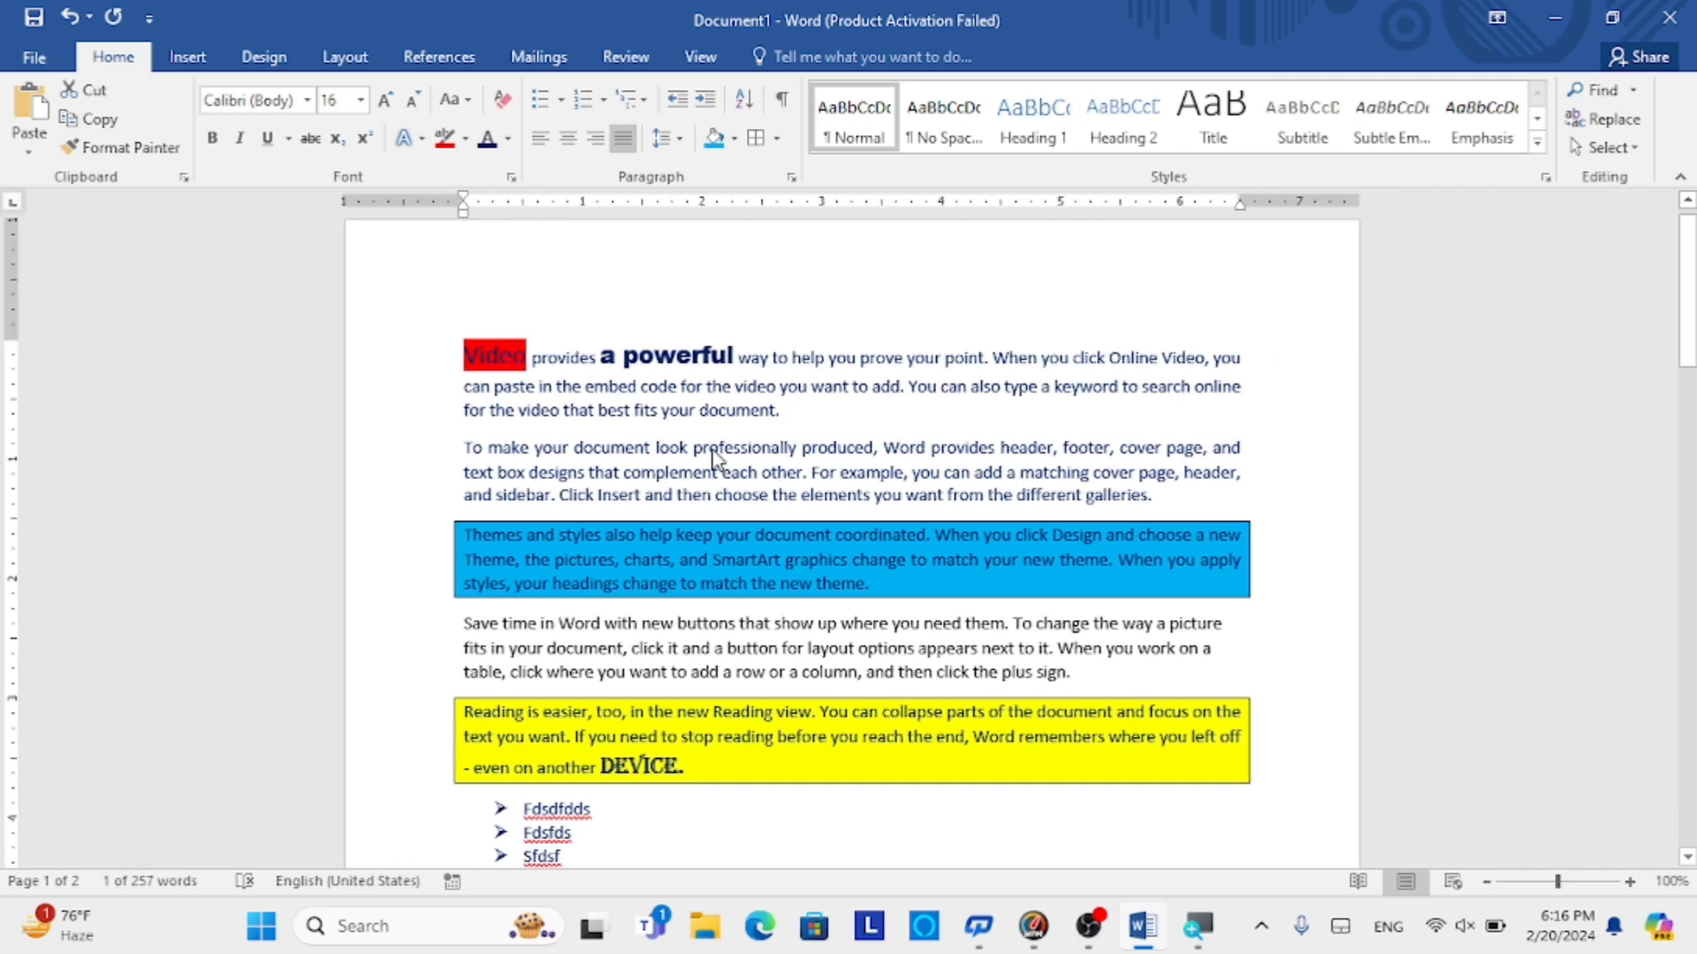
- Replace every occurrence of "video" in the document with "click" and close the Find and Replace dialog
click(1615, 120)
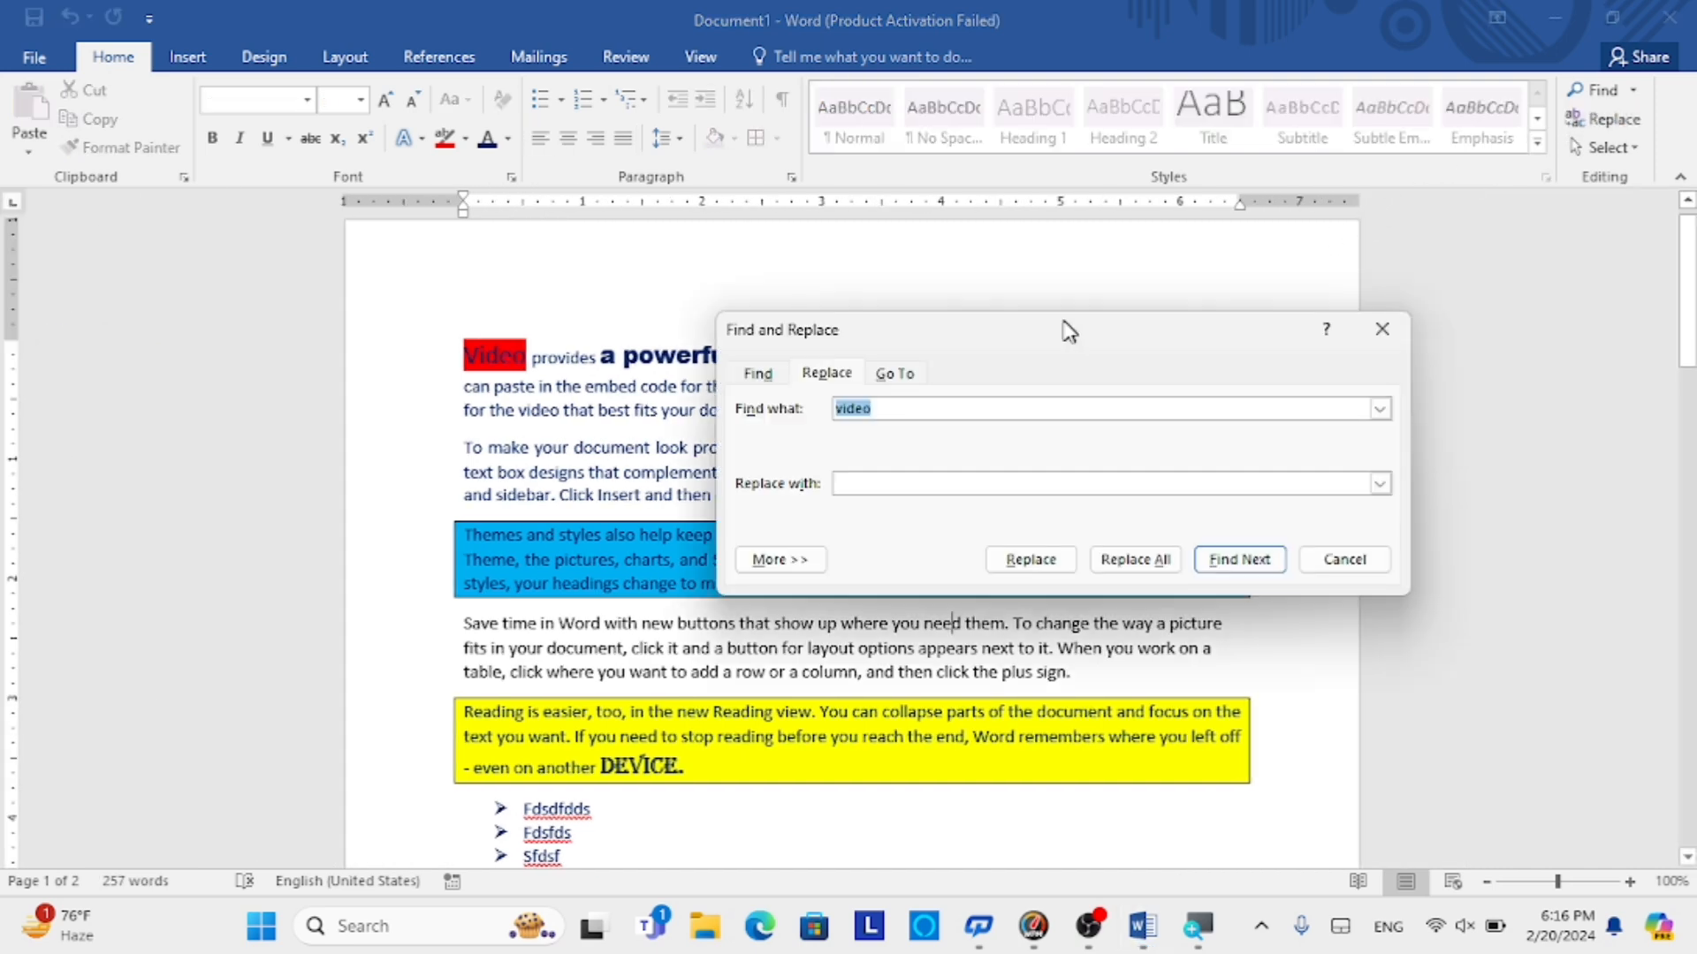
drag(1065, 334, 1093, 394)
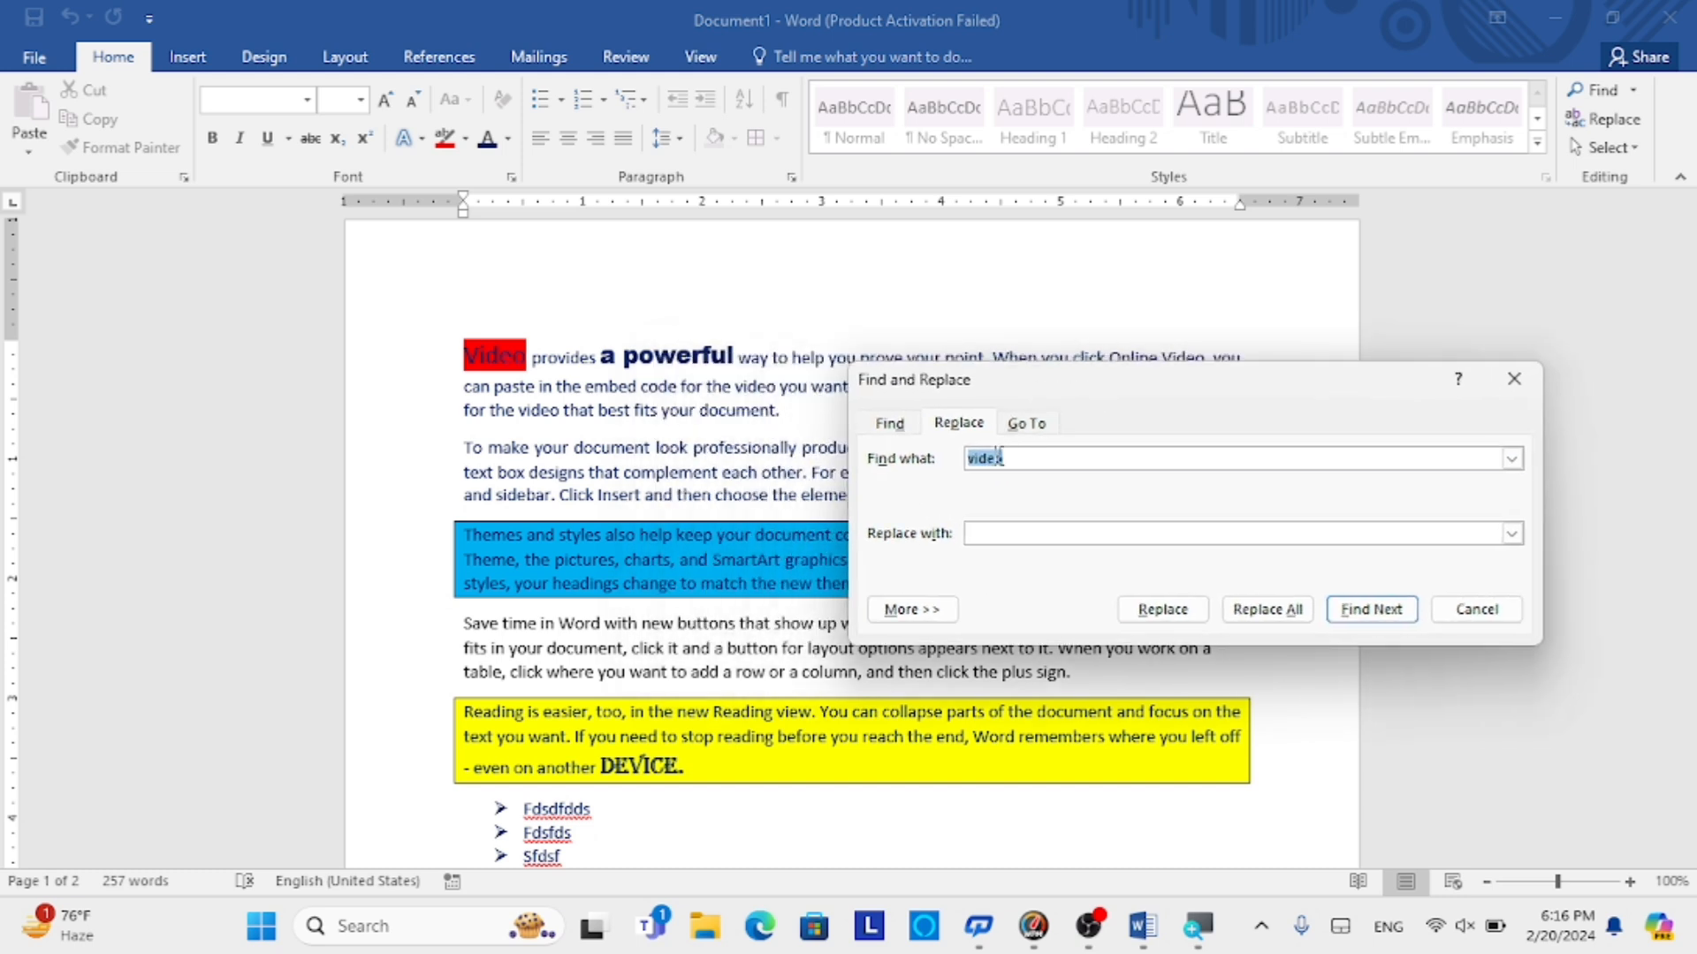
click(1012, 533)
text(cl)
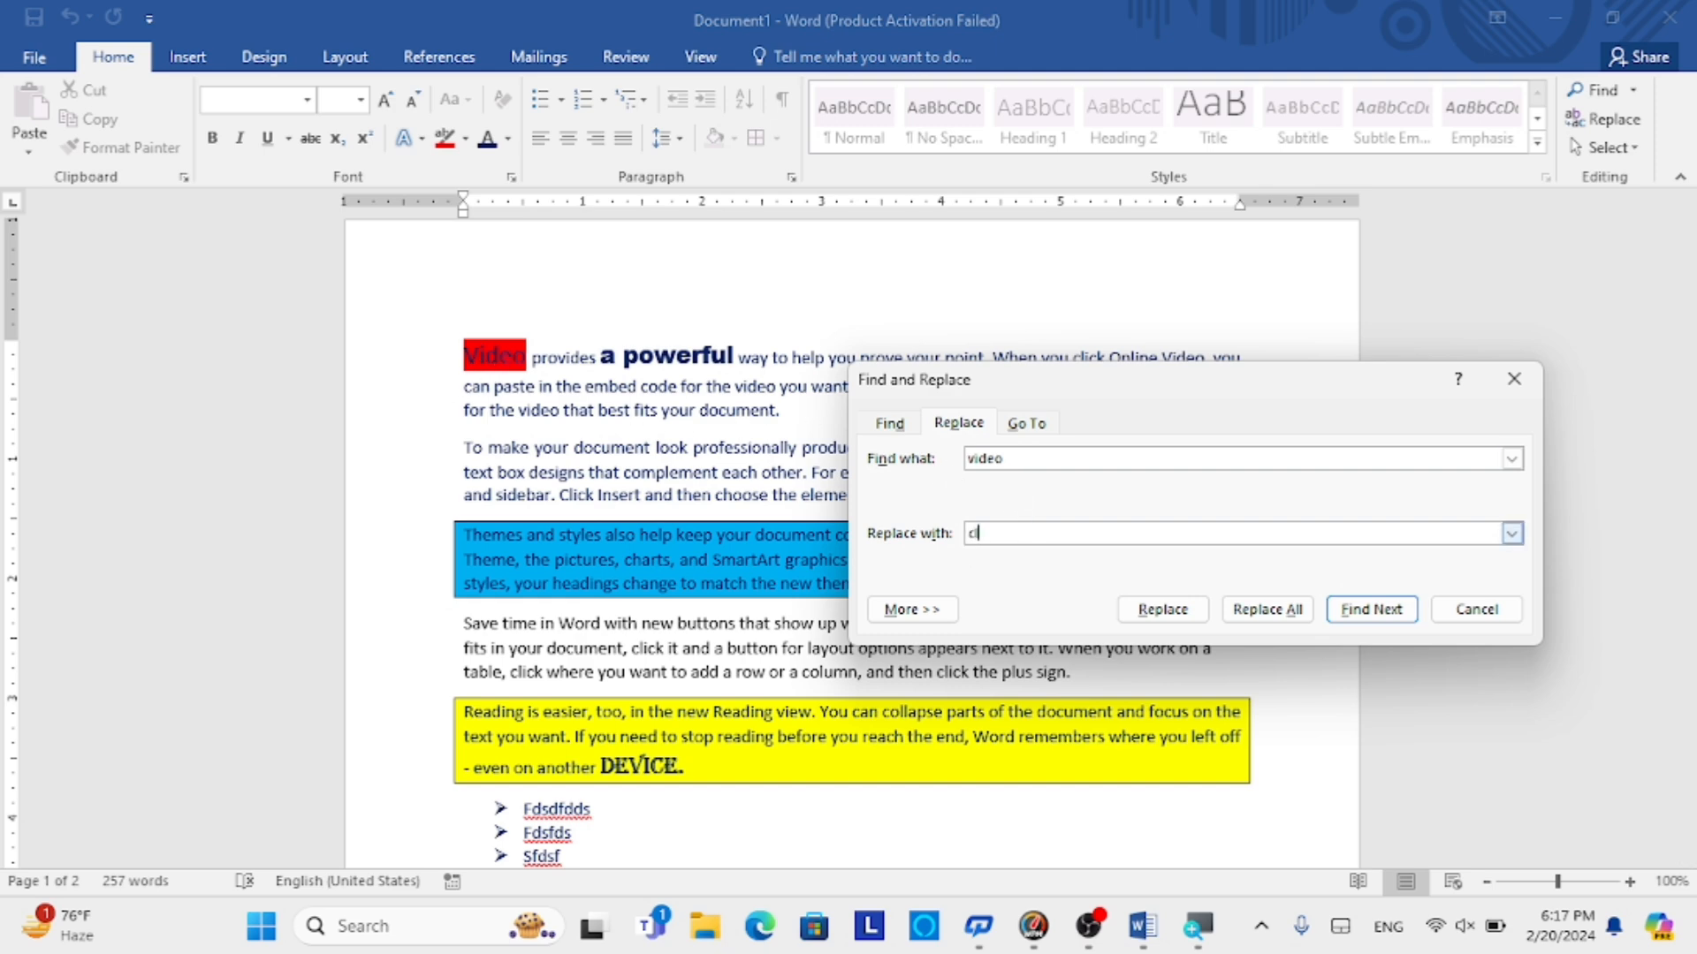
text(ick)
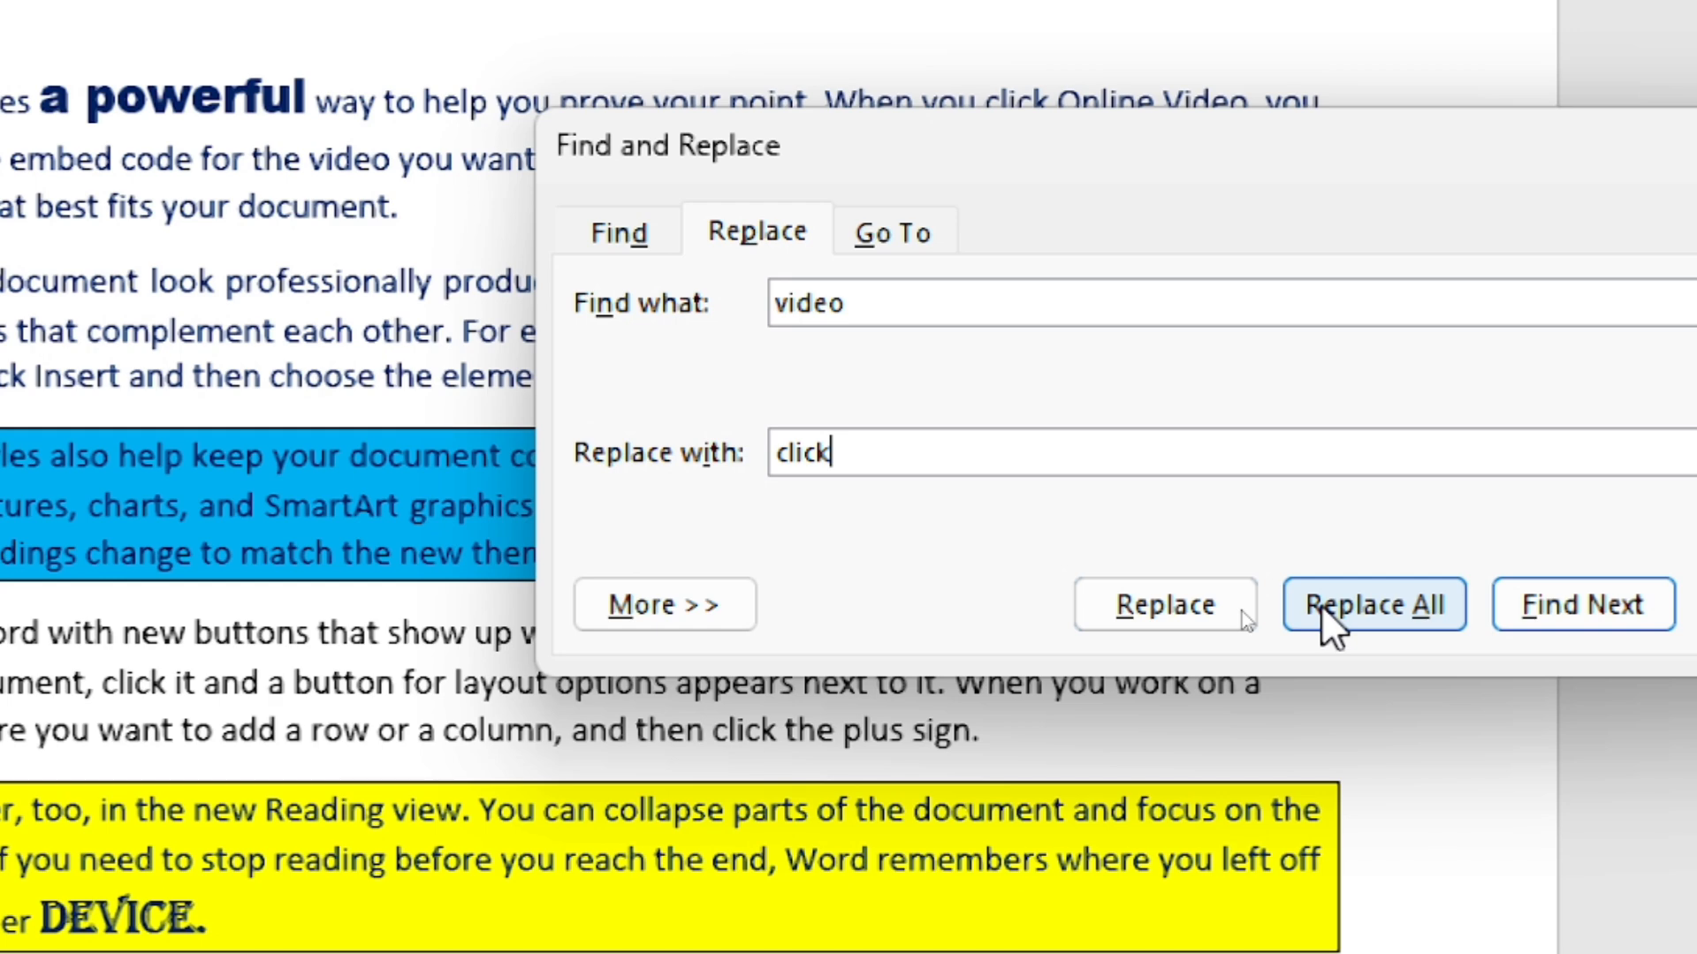
click(1322, 605)
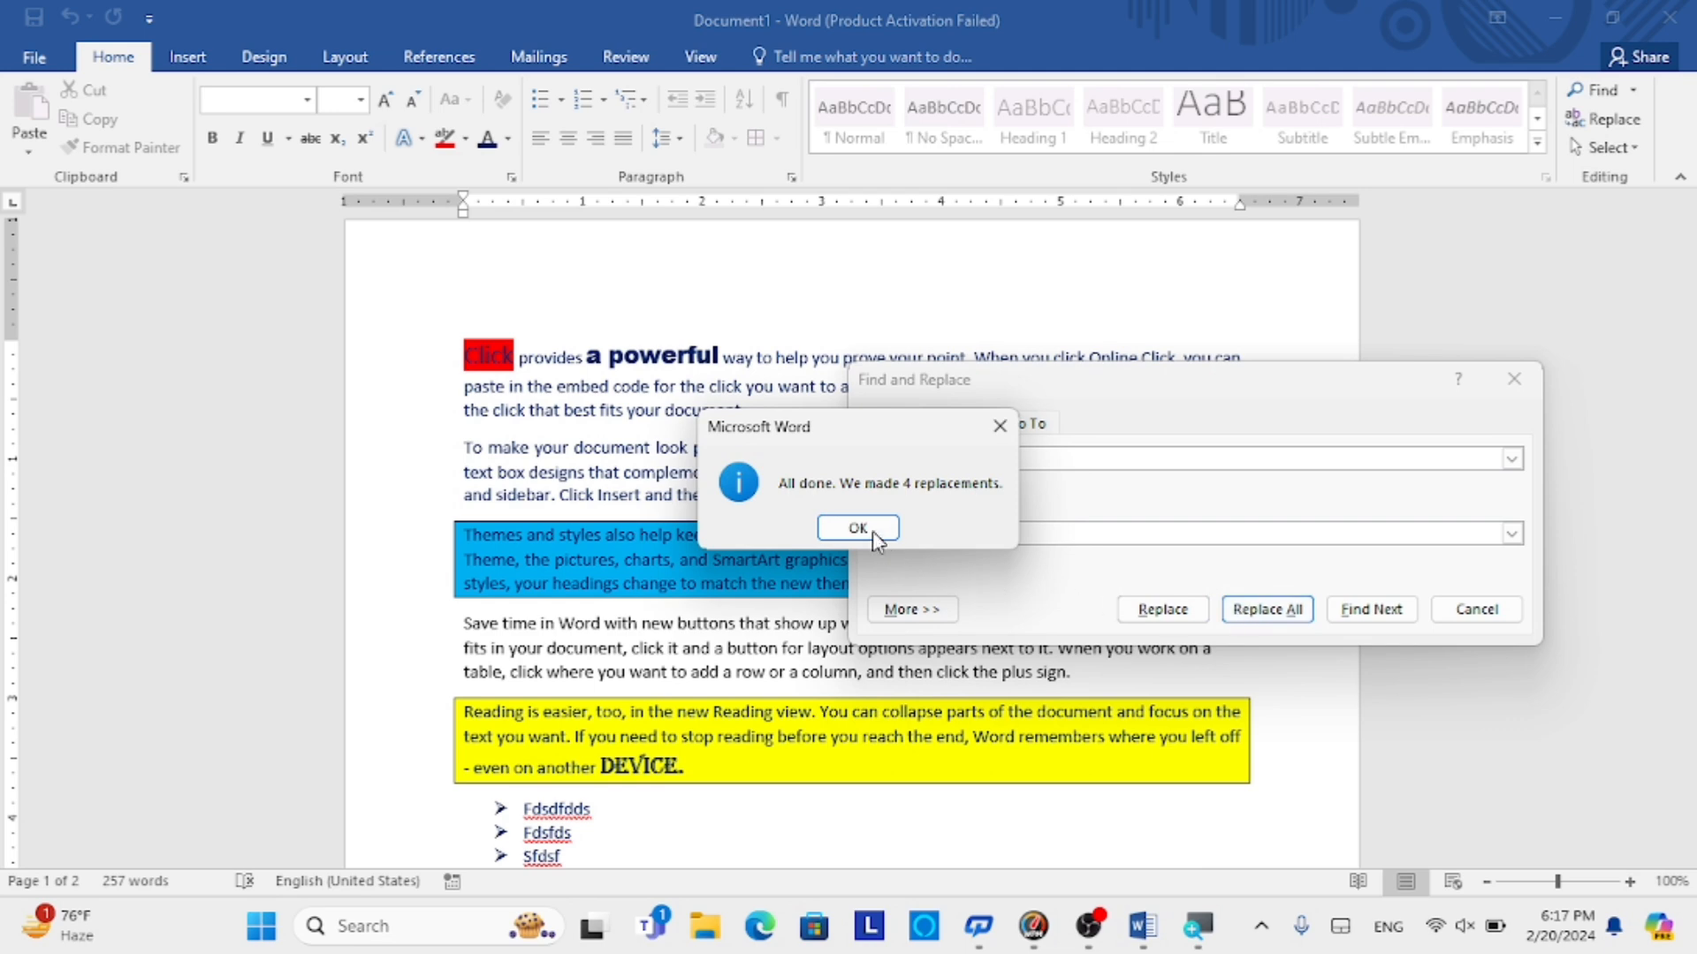
click(857, 528)
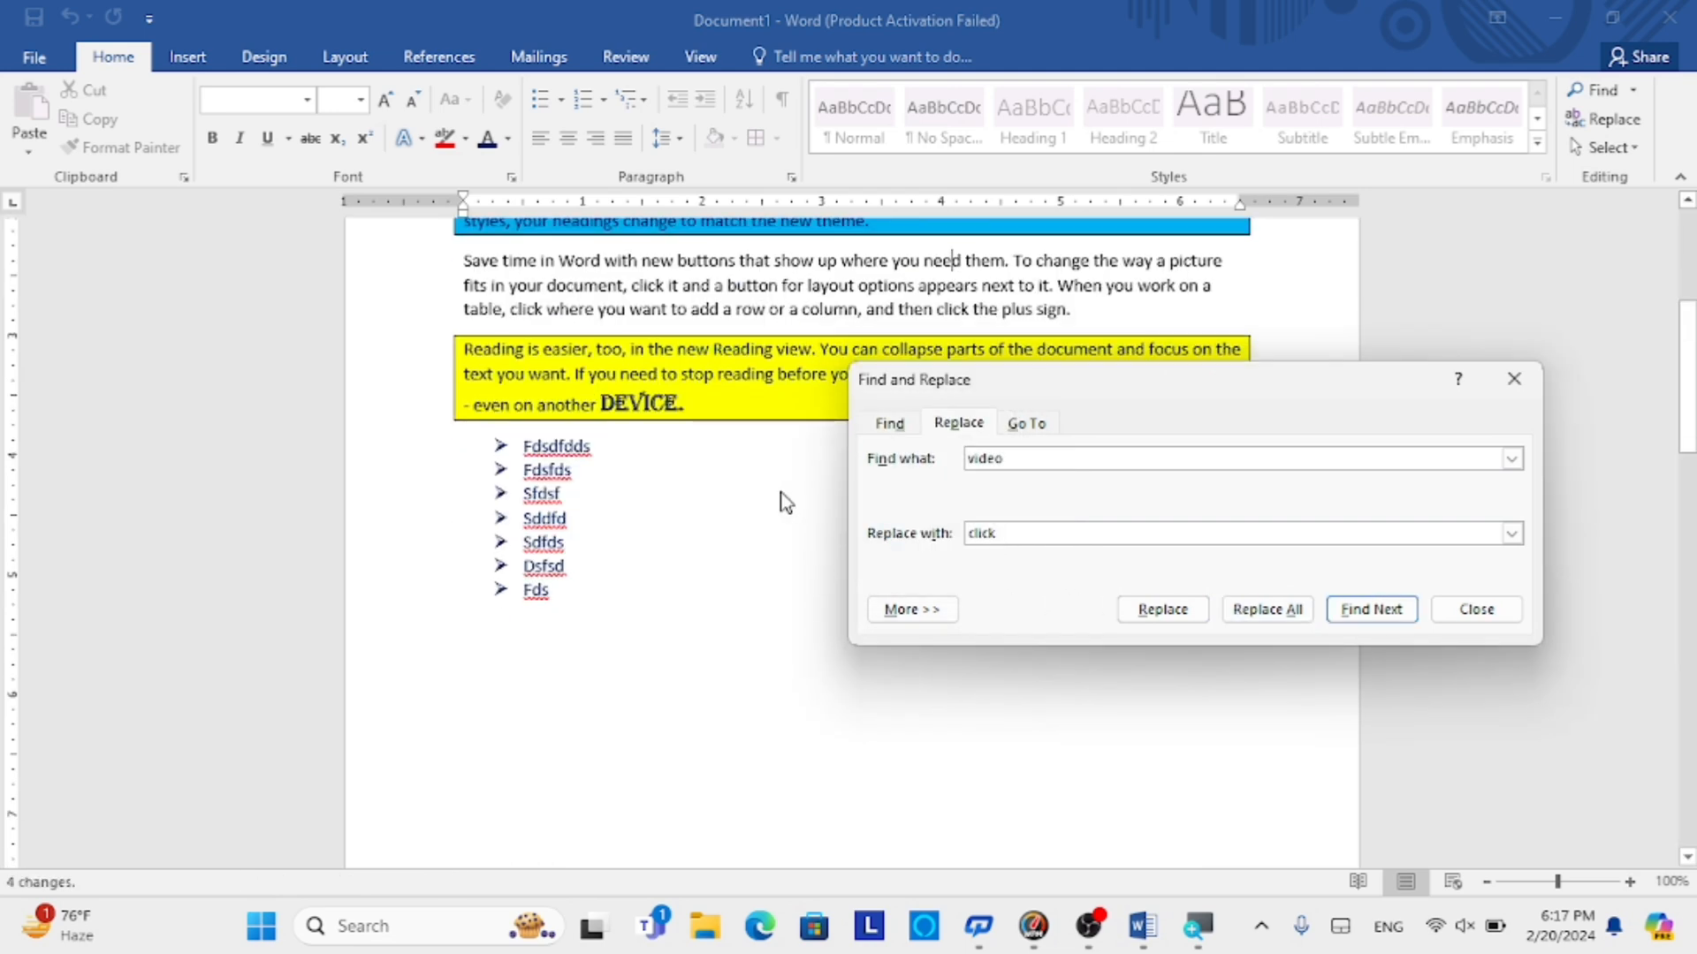
click(1514, 378)
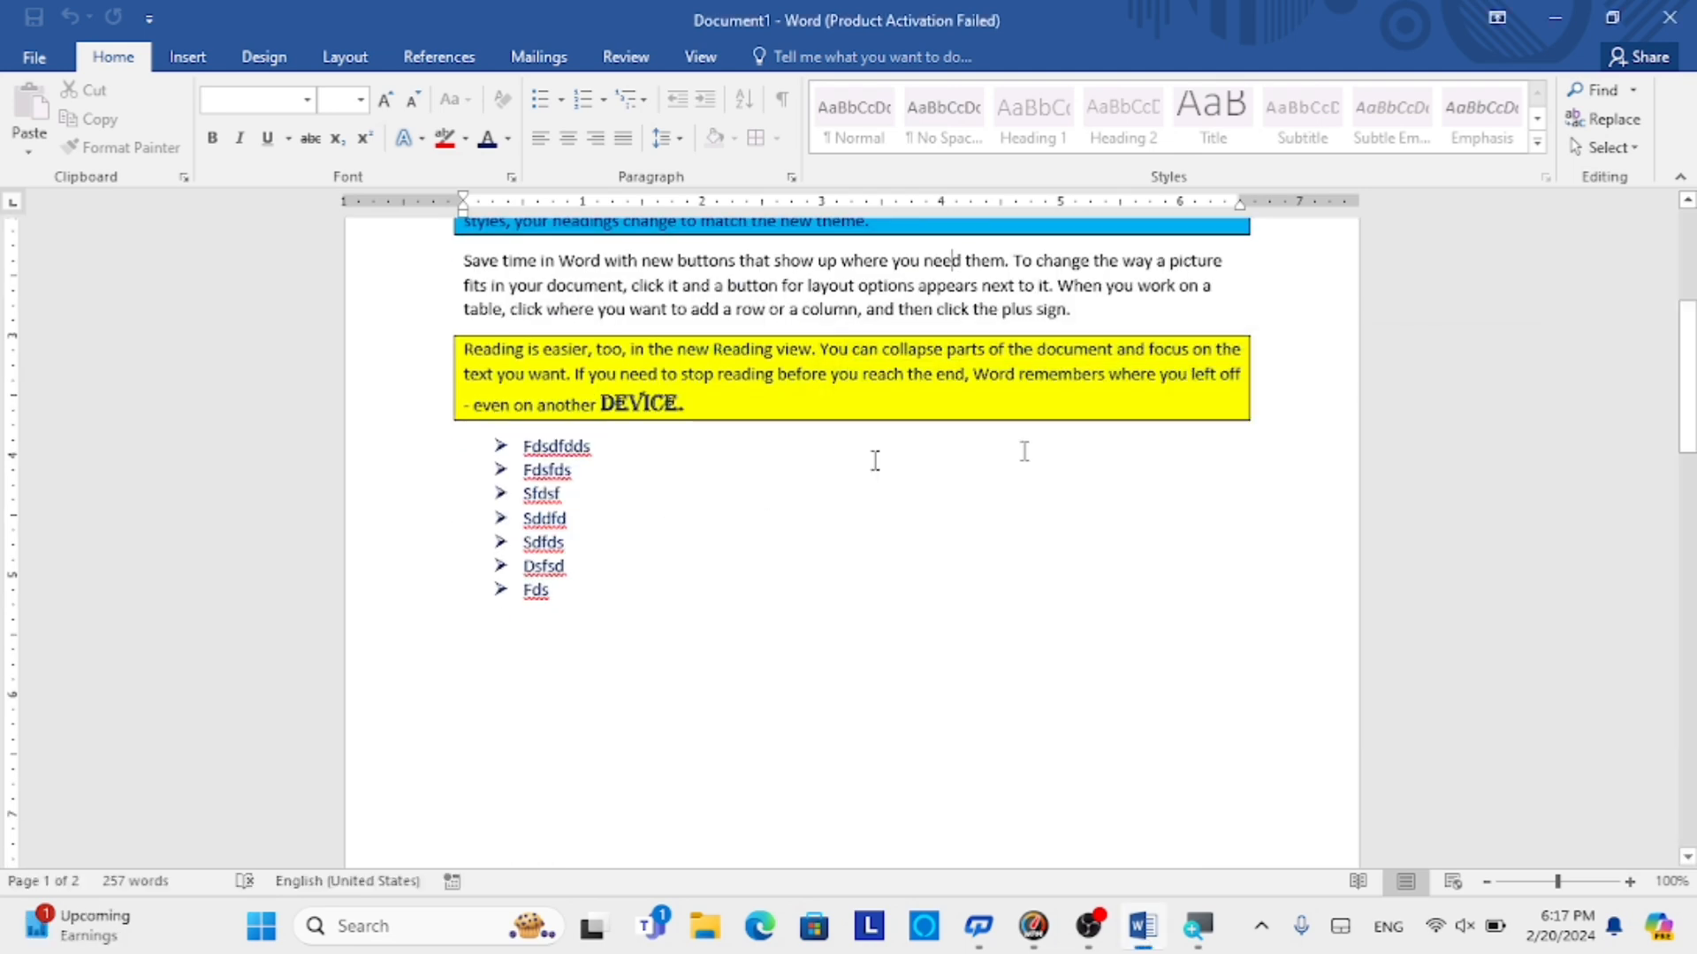
scroll(924, 508, up, 1)
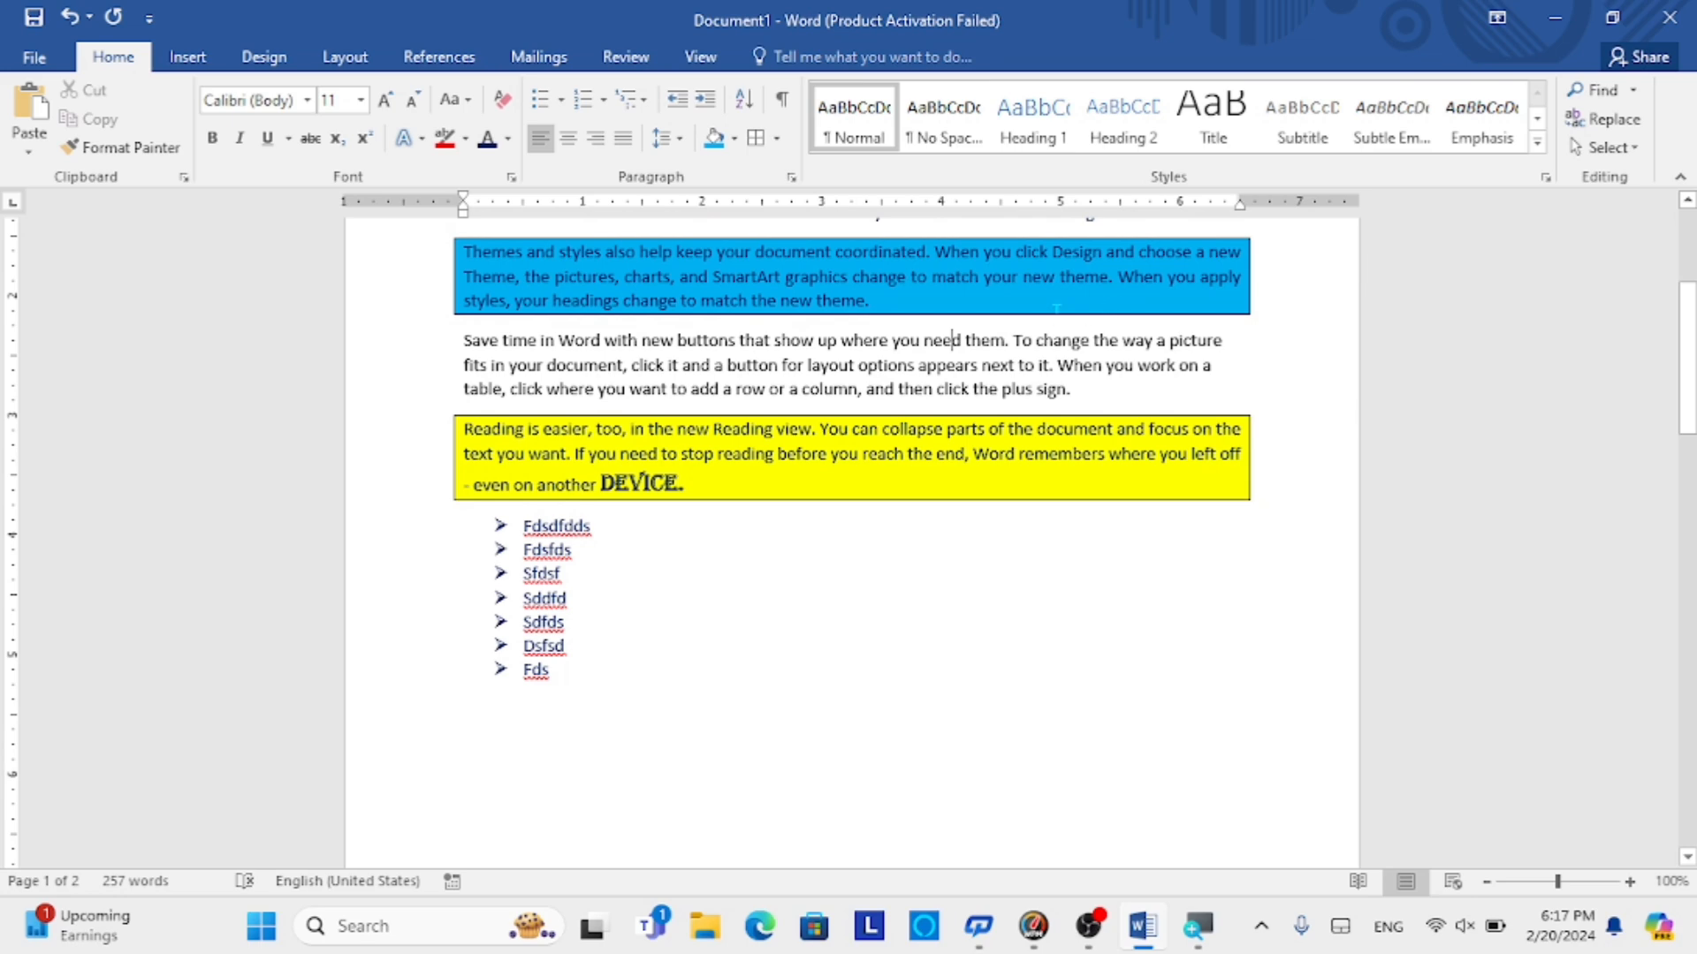
scroll(411, 274, up, 3)
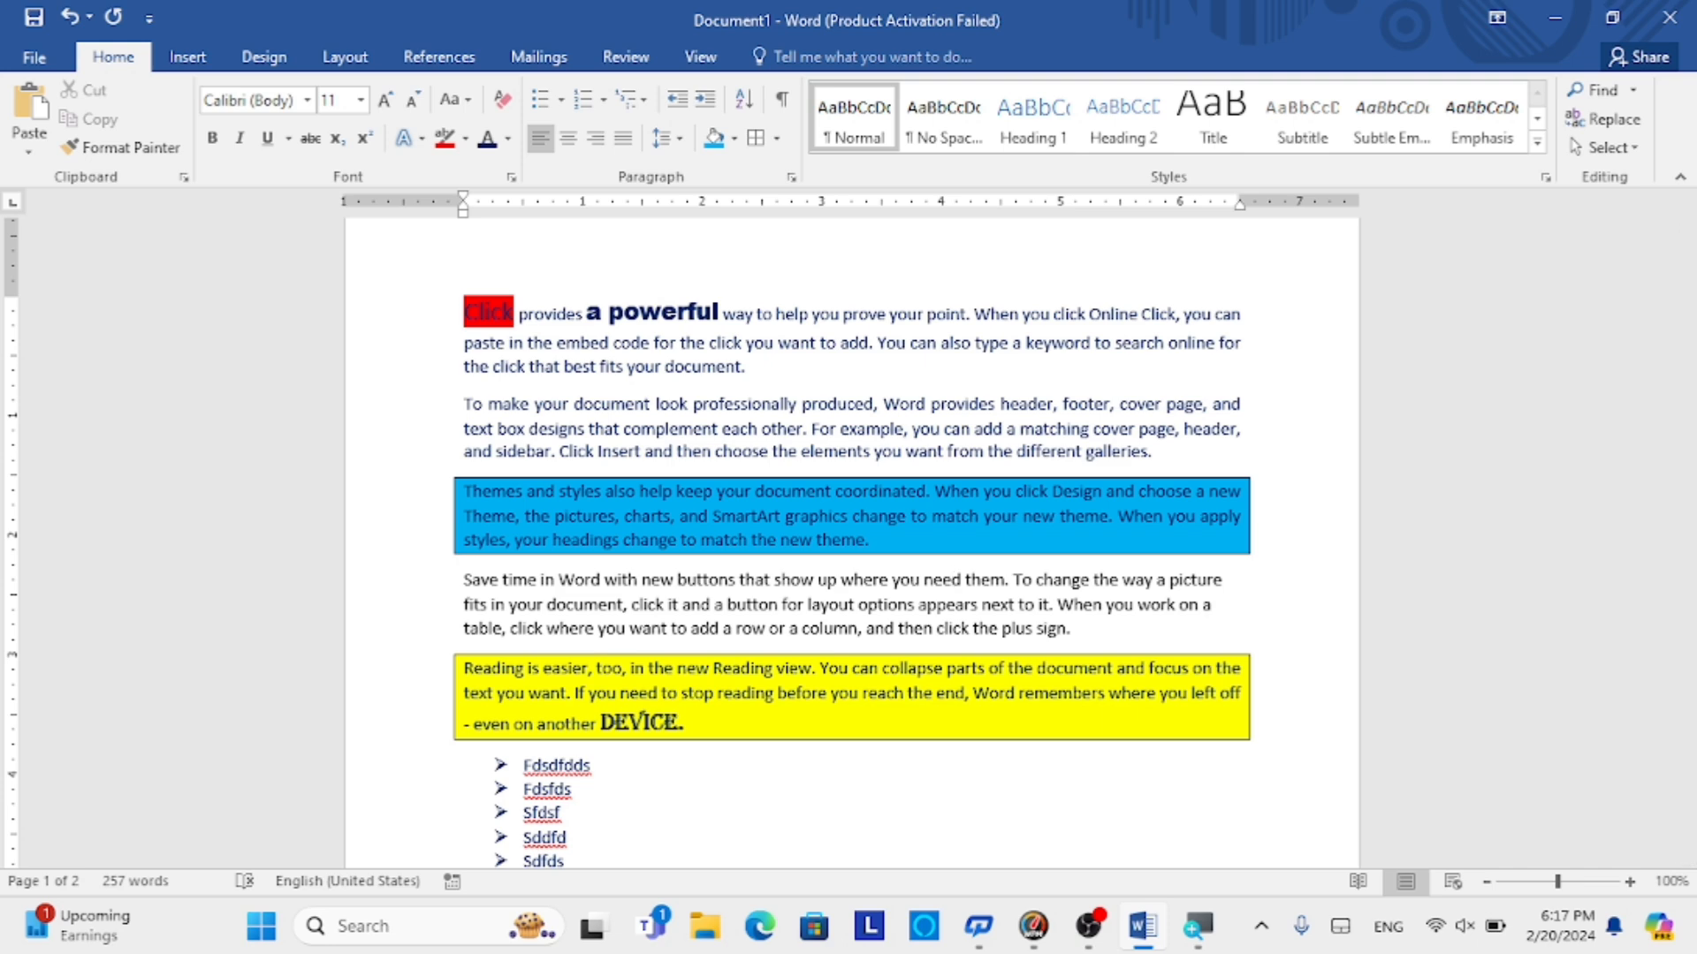
- Replace every occurrence of "click" in the document with "video" and close the Find and Replace dialog
key(ctrl+f)
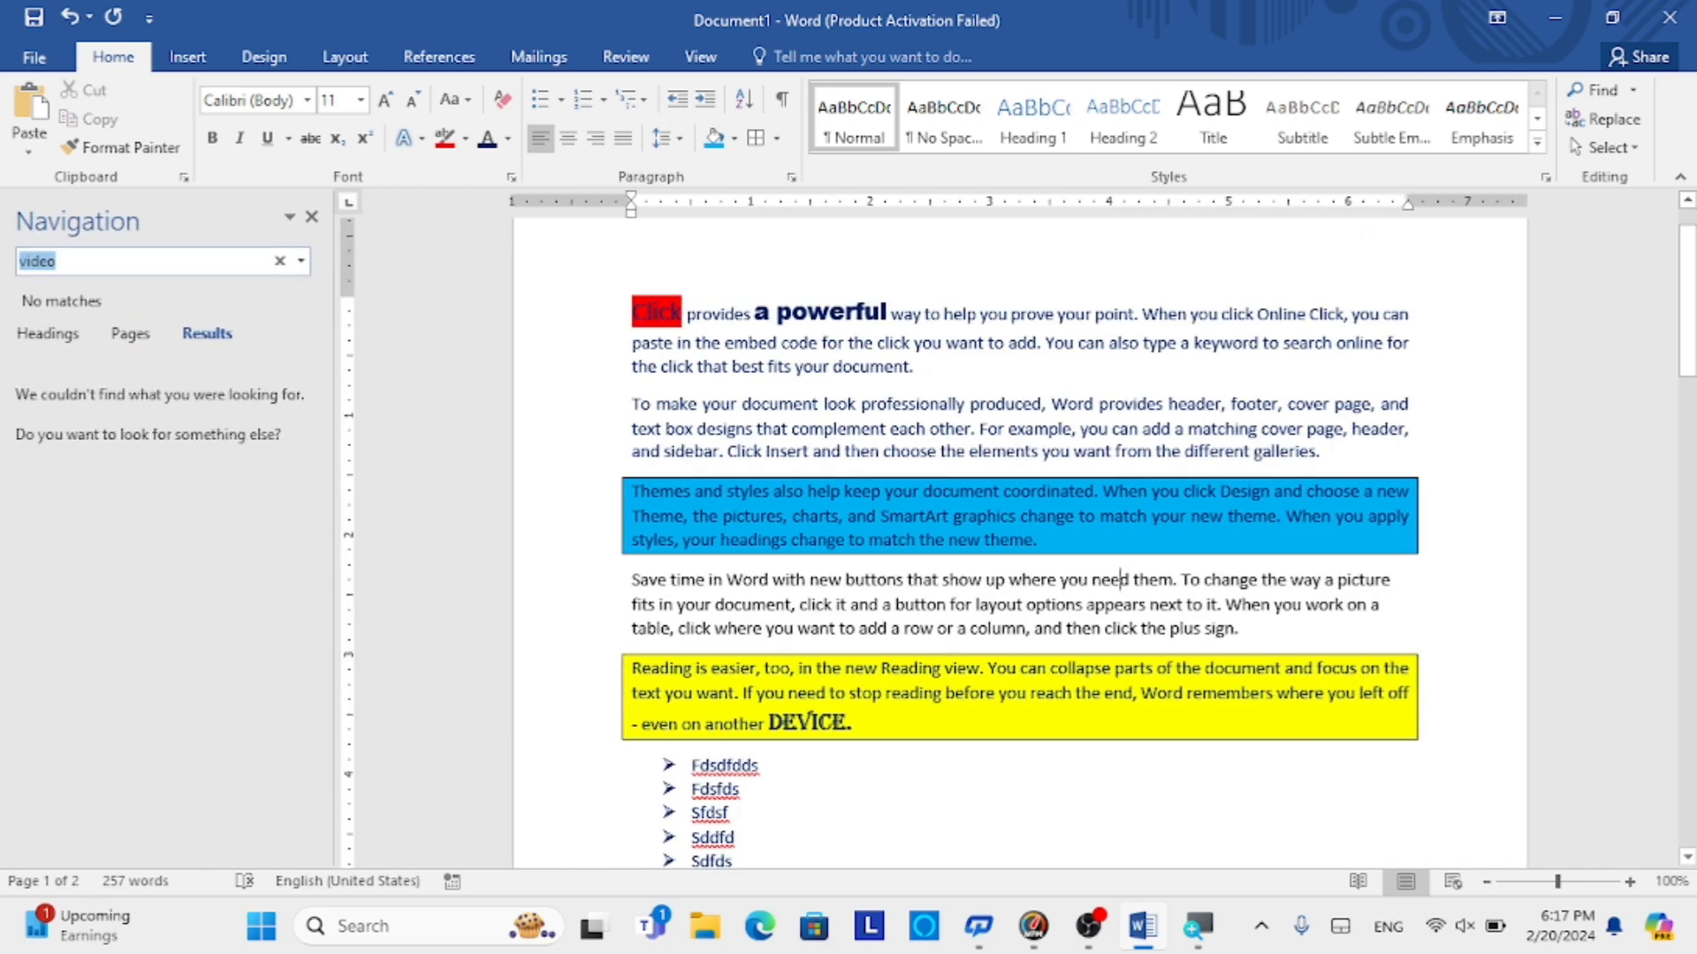
click(311, 216)
key(ctrl+h)
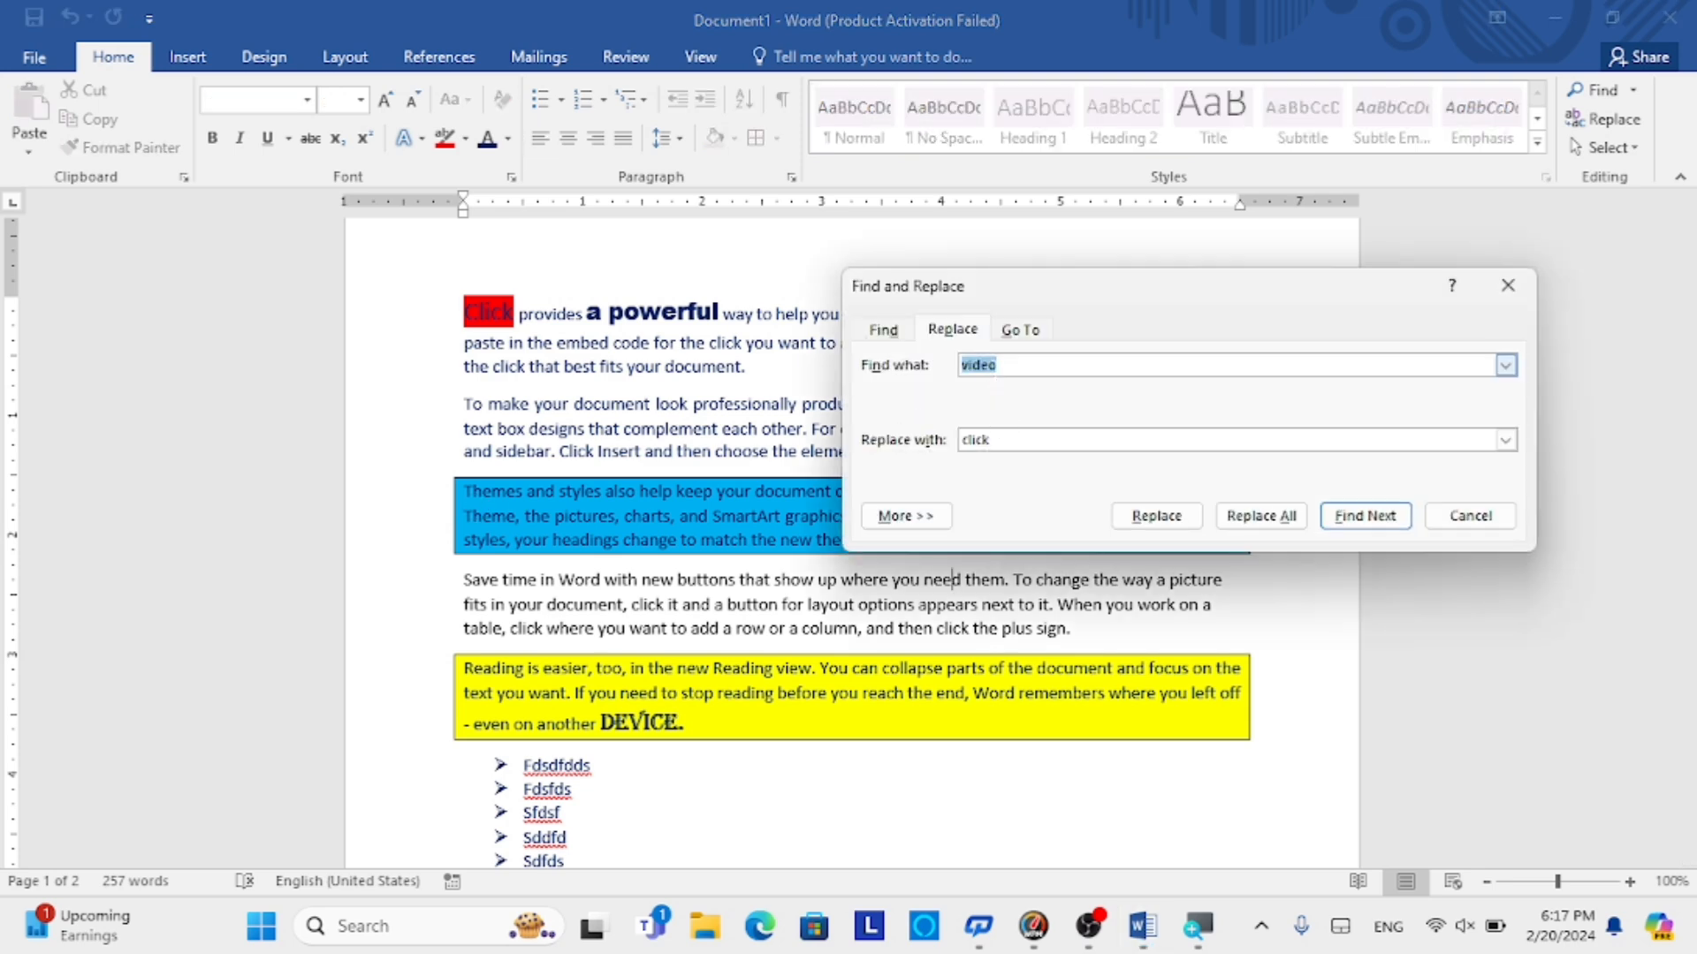
text(click)
key(Tab)
text(video)
click(1297, 517)
click(855, 527)
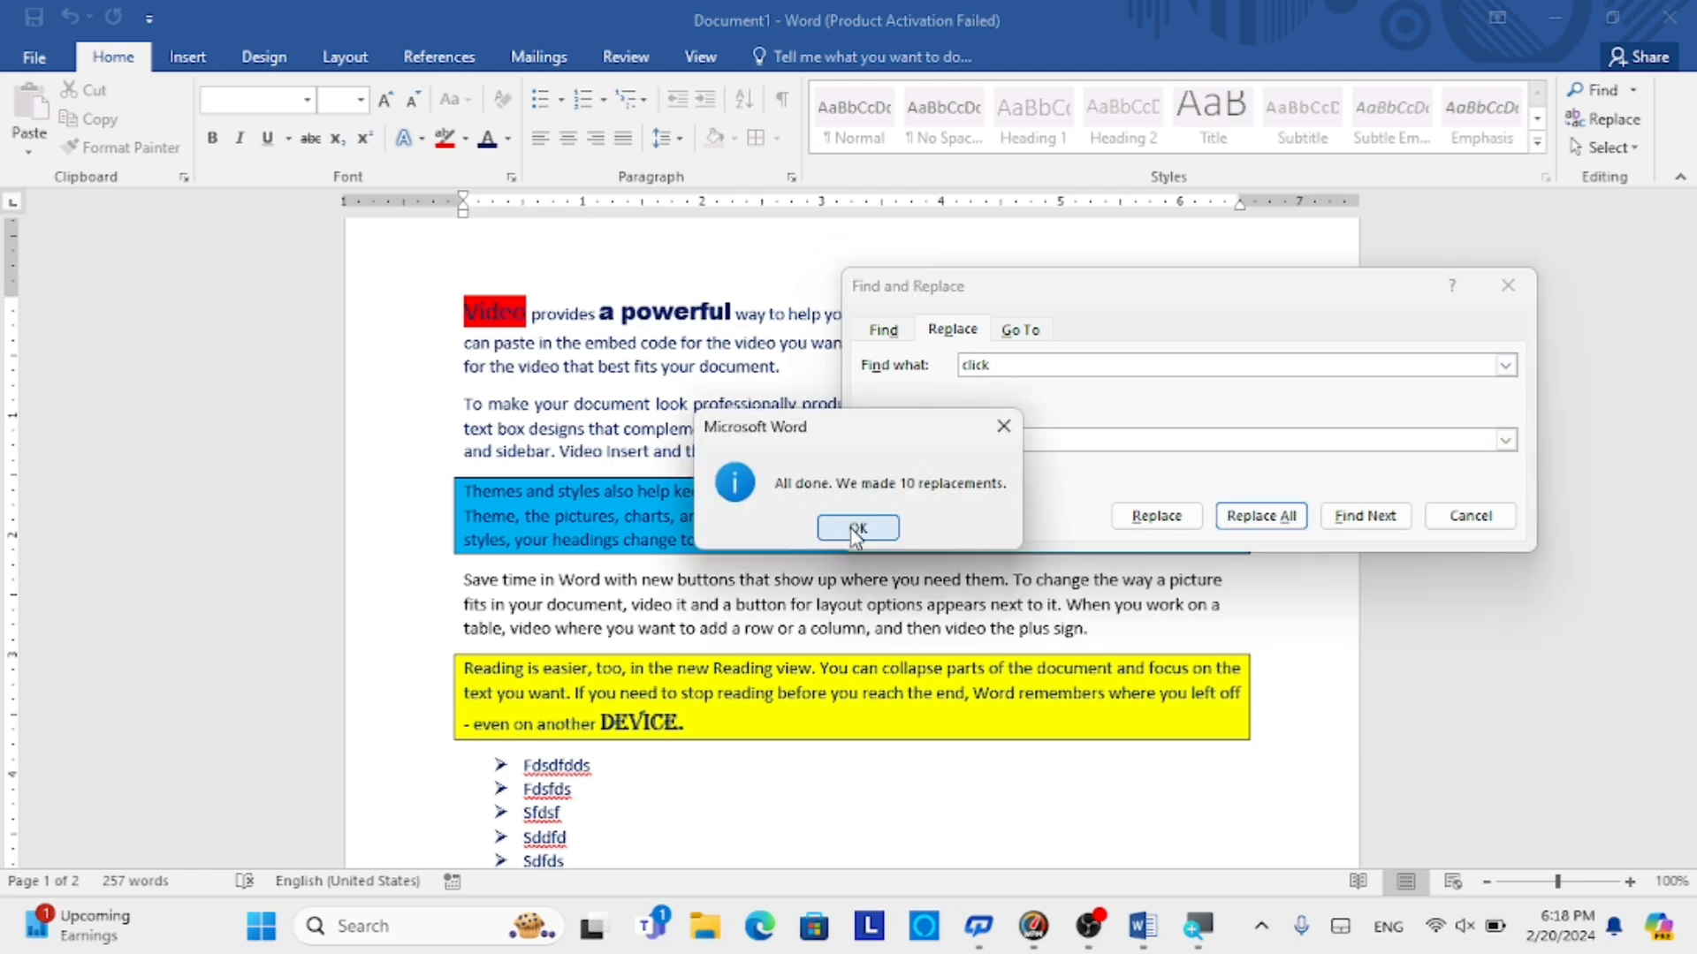
click(1446, 526)
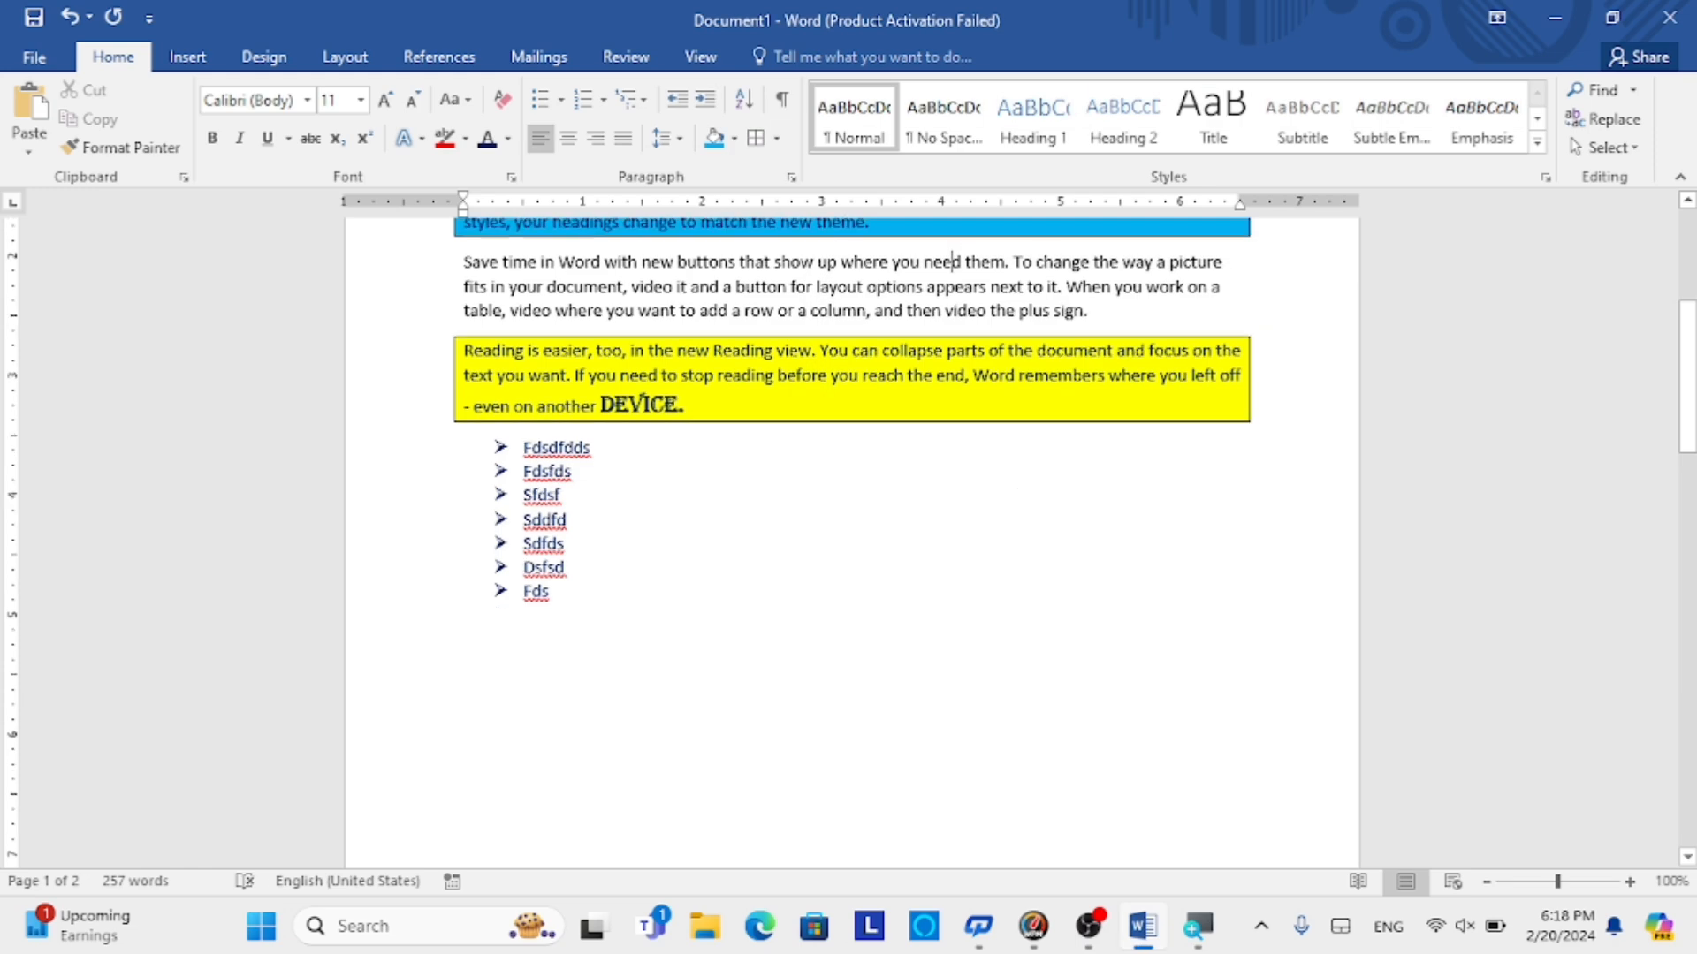
scroll(1446, 526, up, 3)
scroll(952, 642, up, 3)
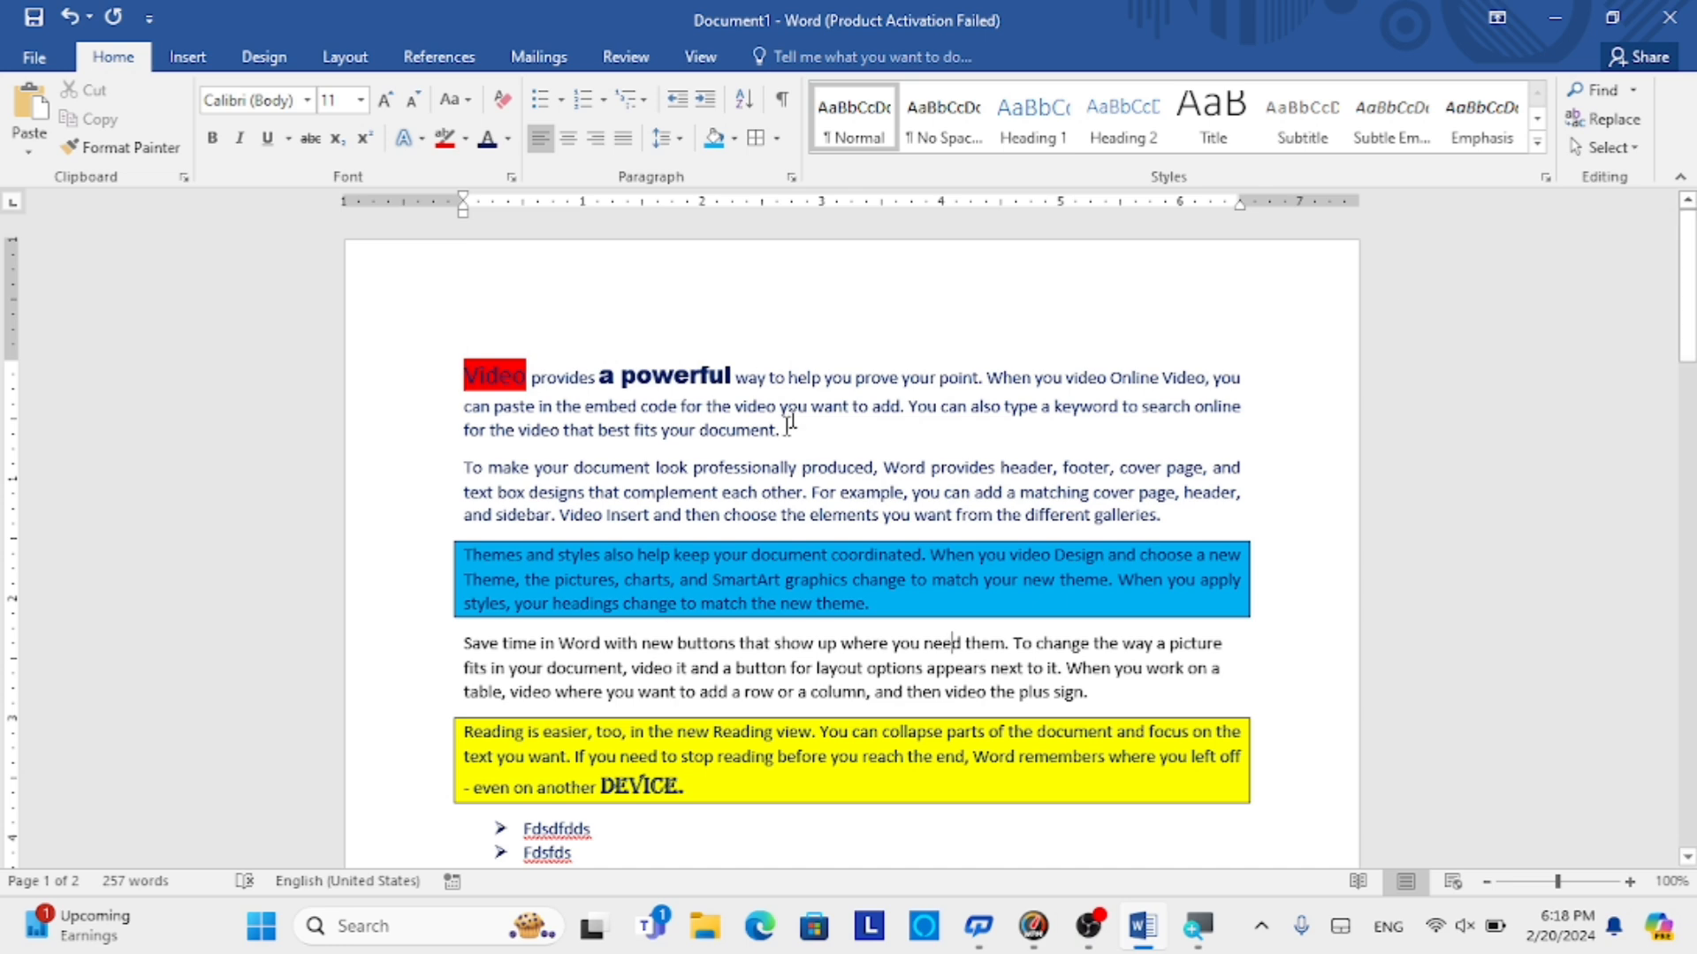
- Select all of the document's content and clear the selection again
click(1596, 148)
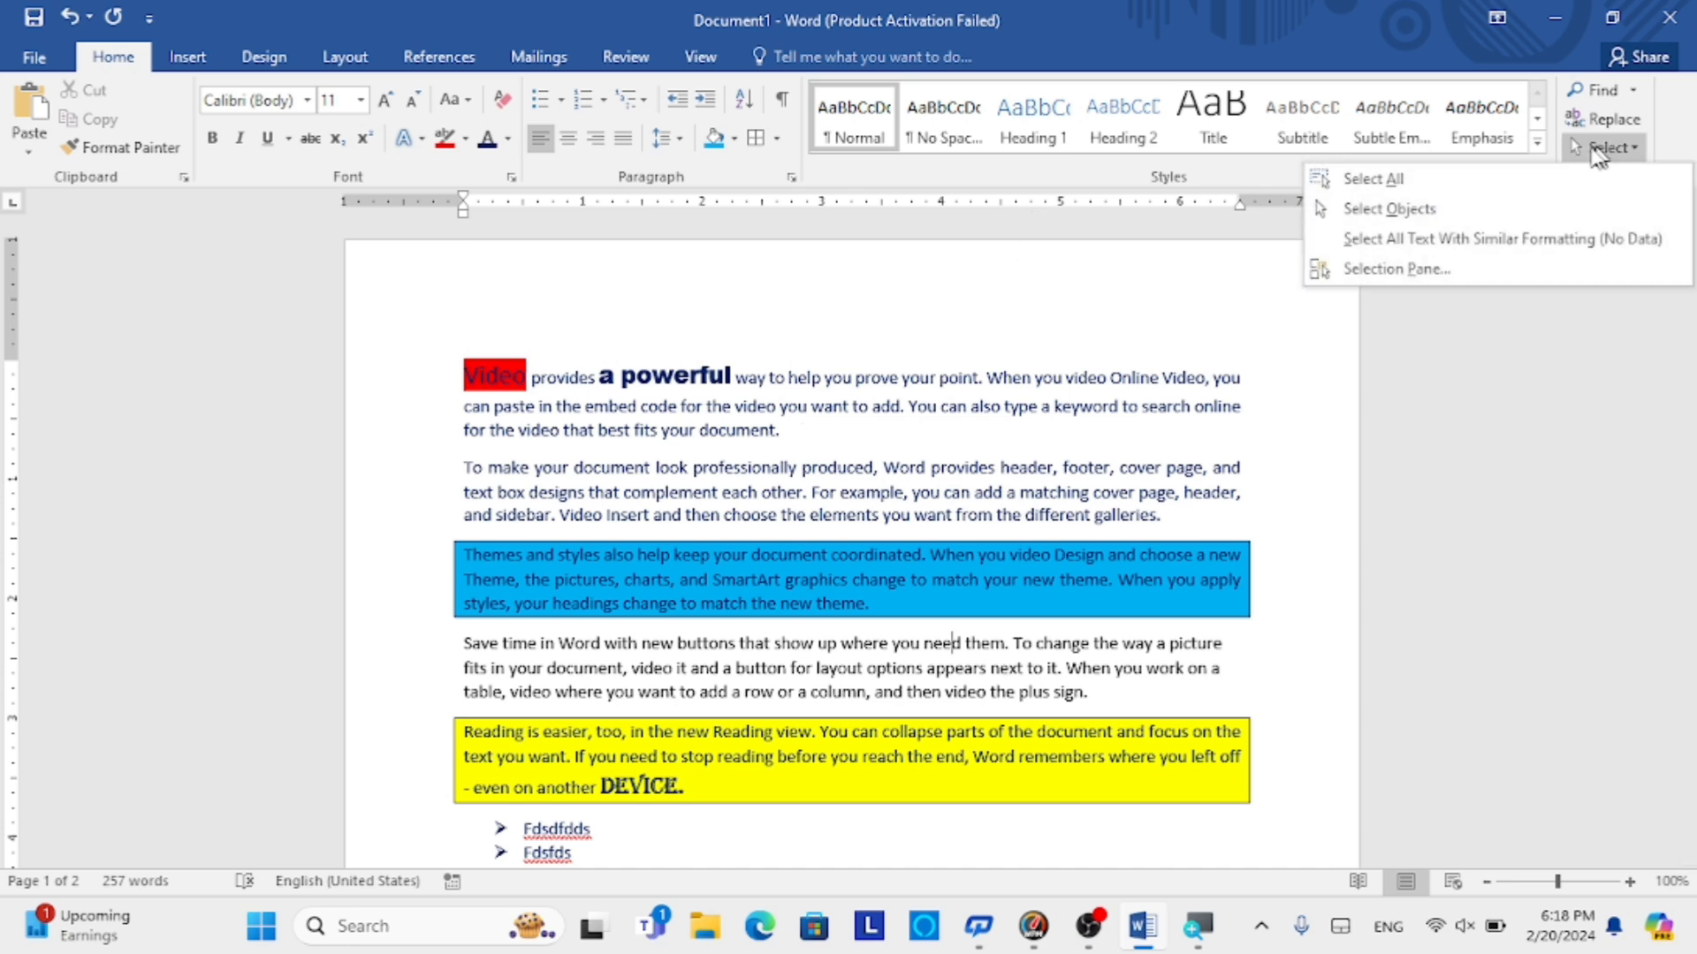
click(1450, 178)
click(767, 474)
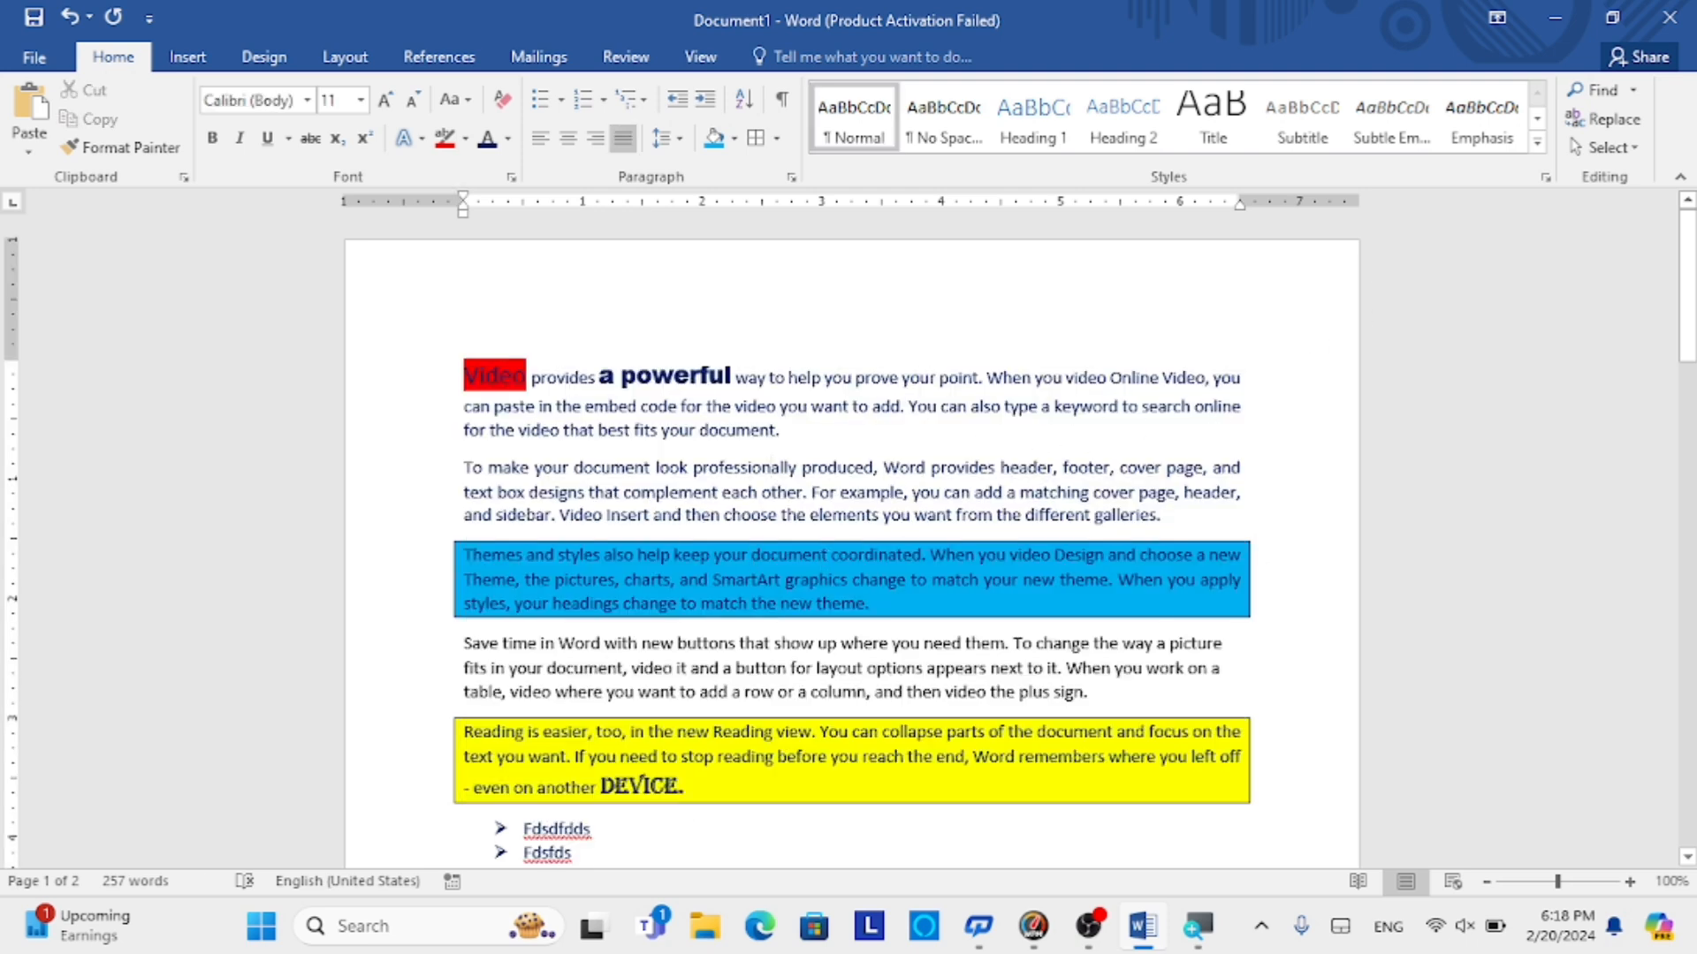
click(196, 64)
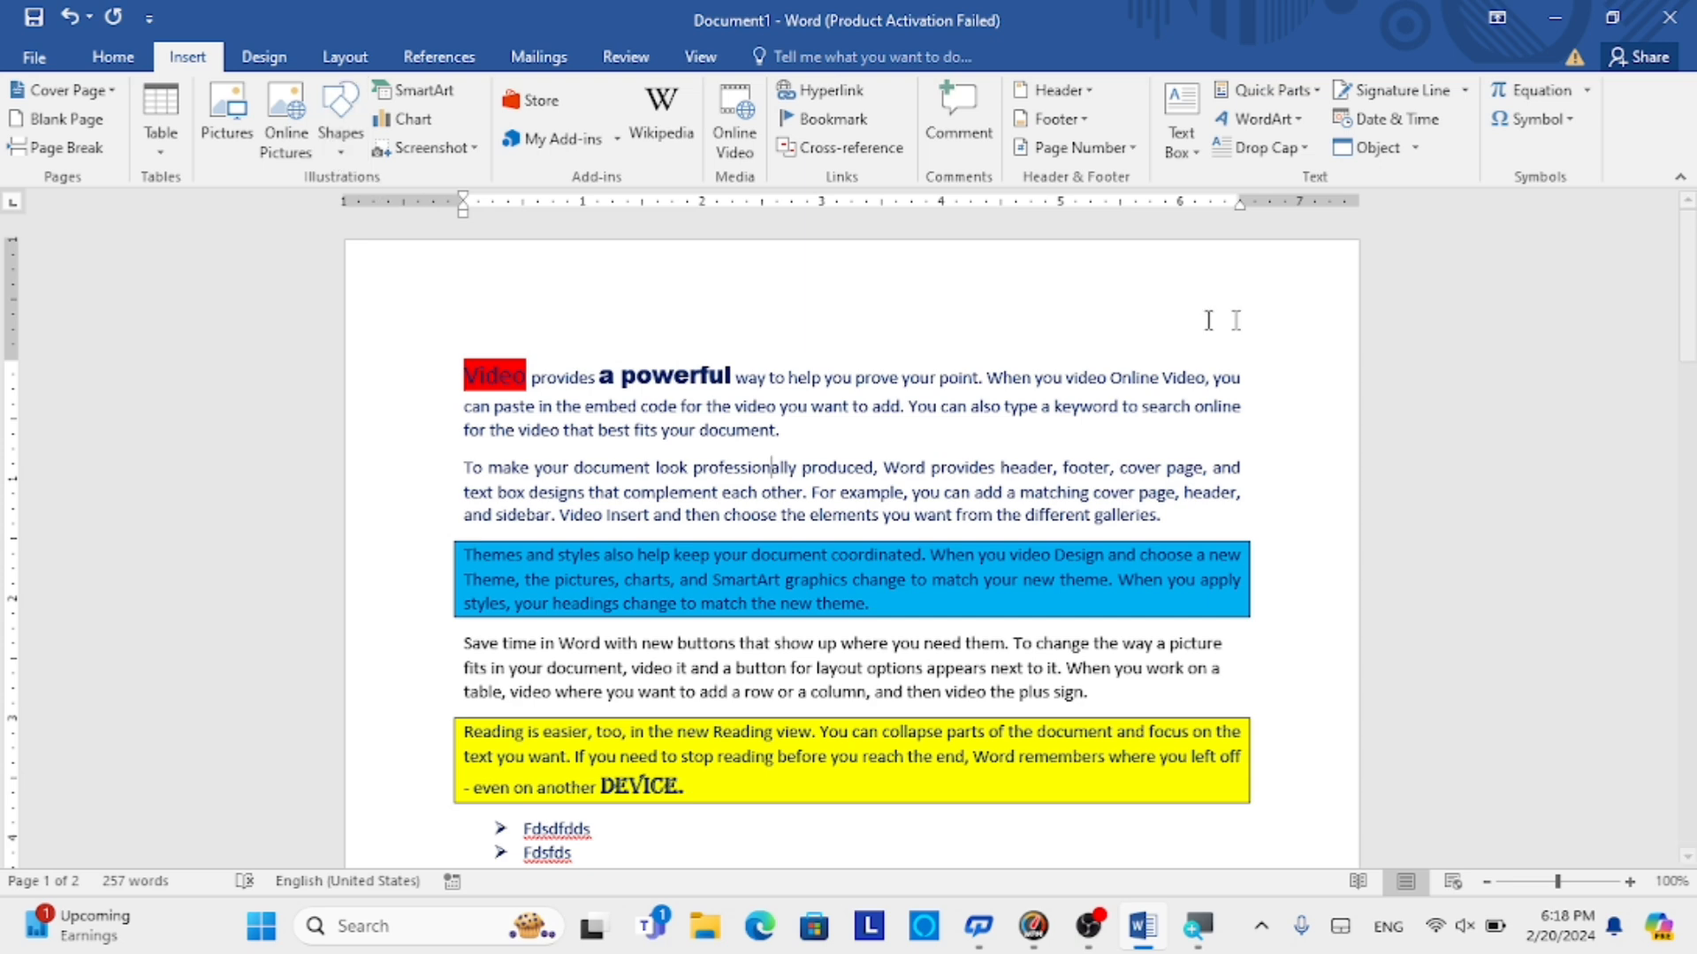
click(115, 60)
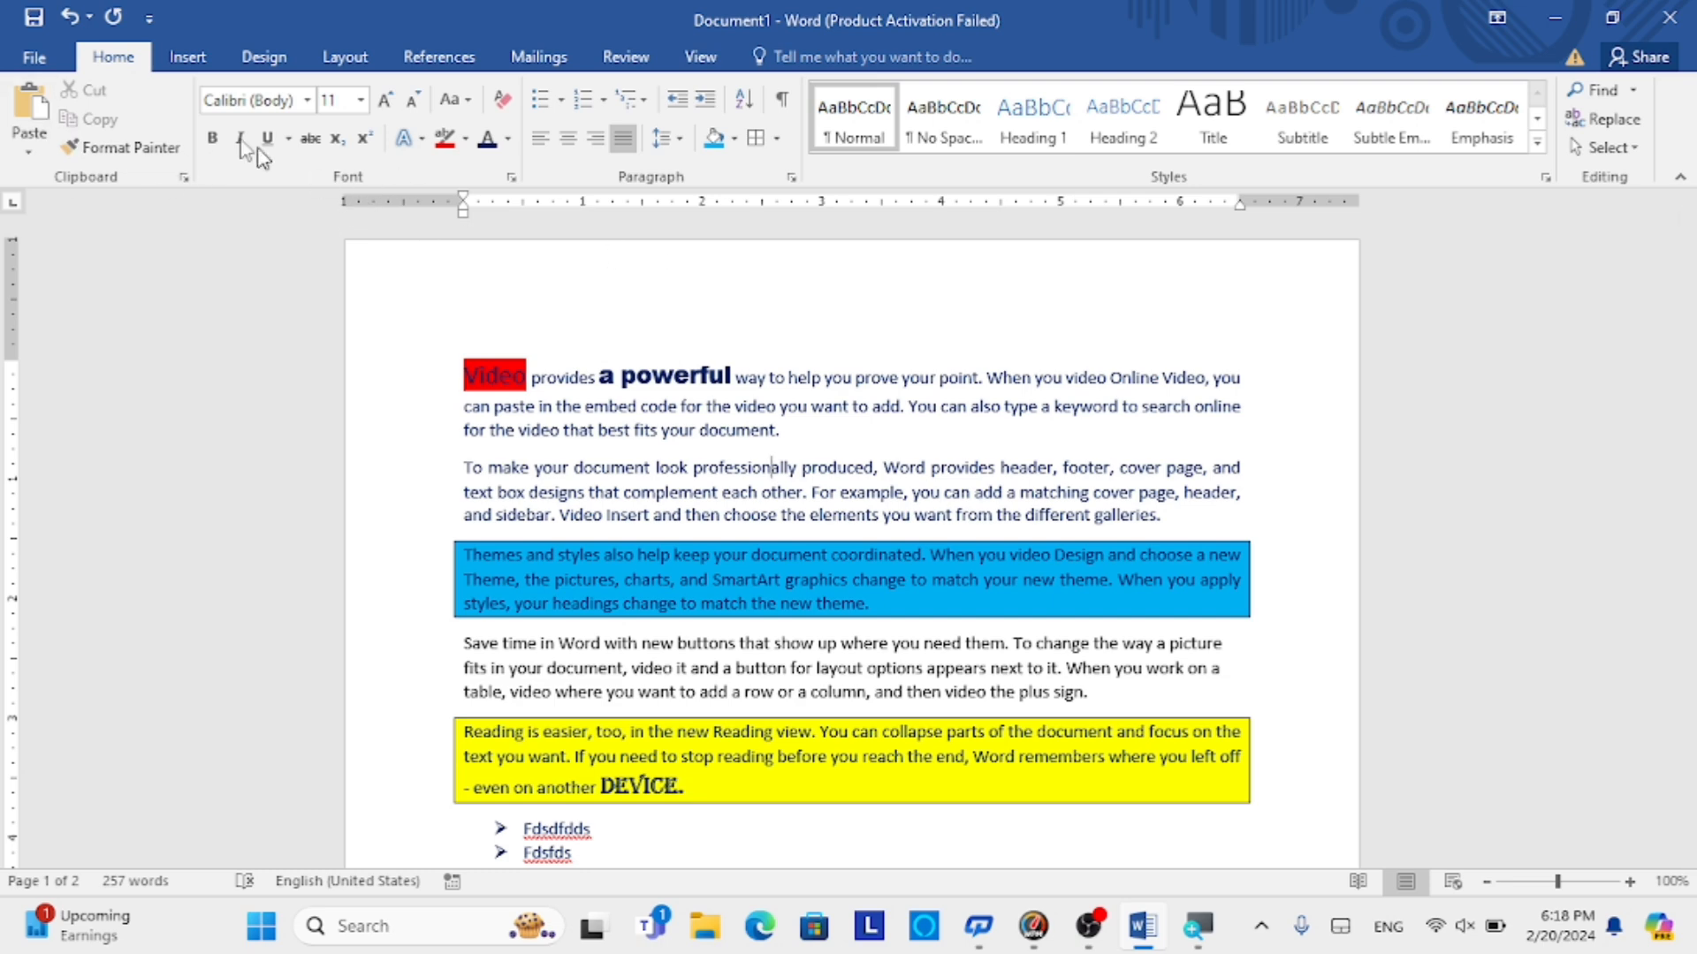
click(46, 66)
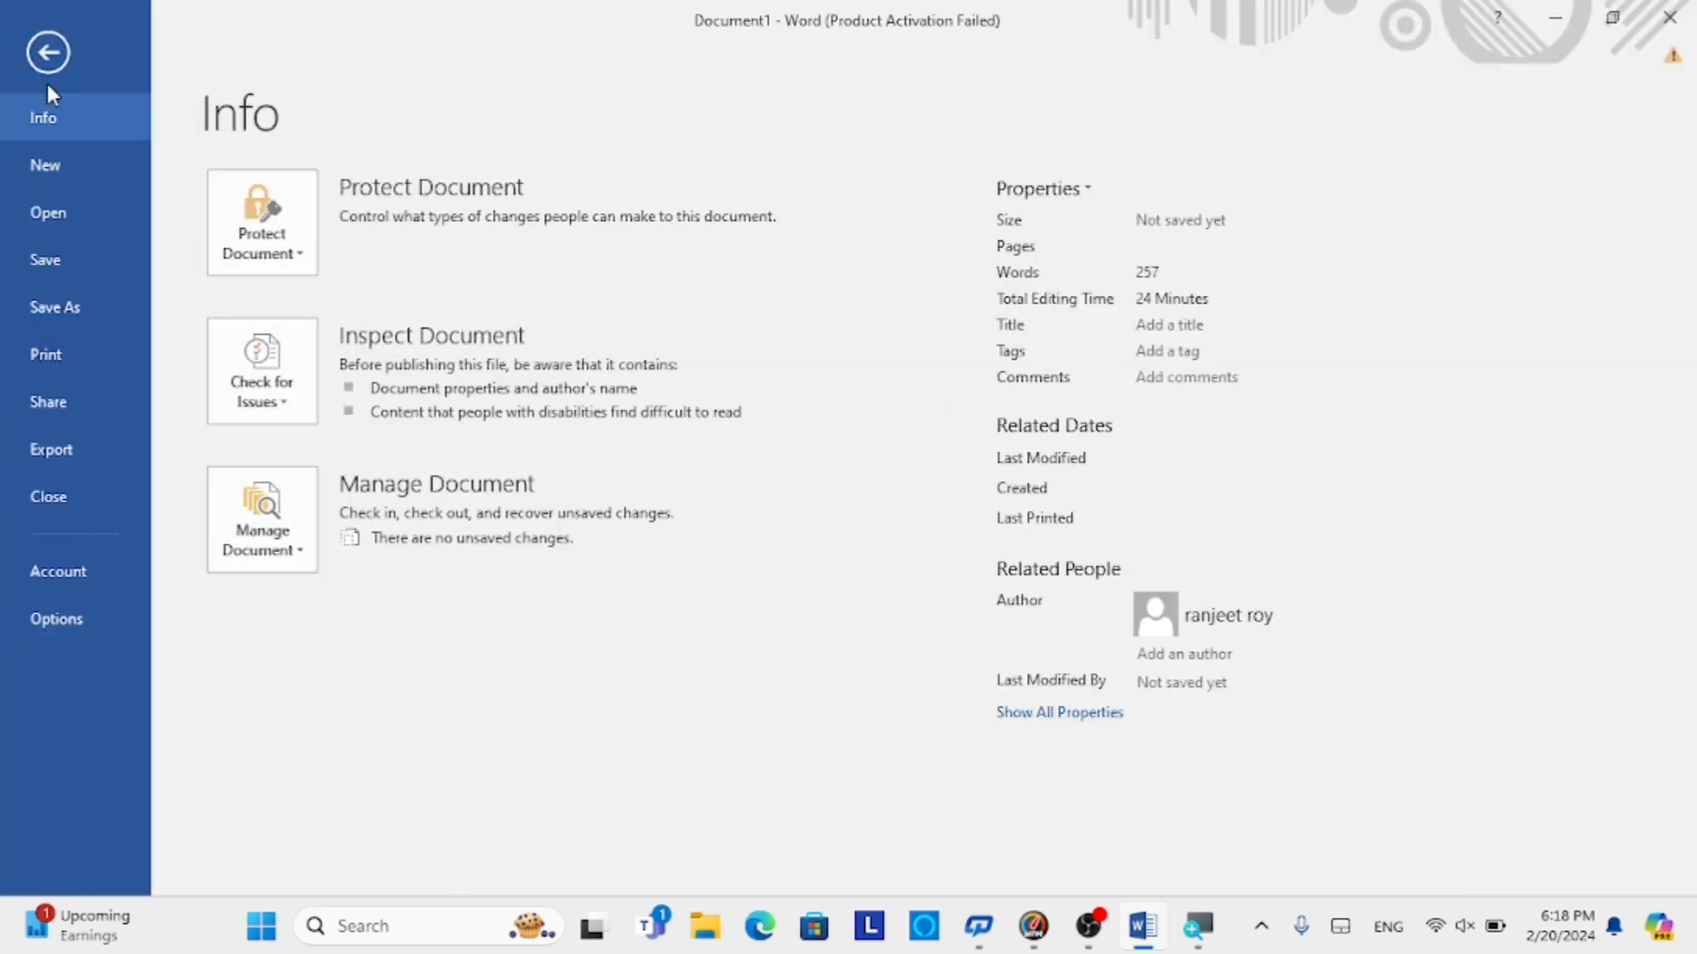
key(Escape)
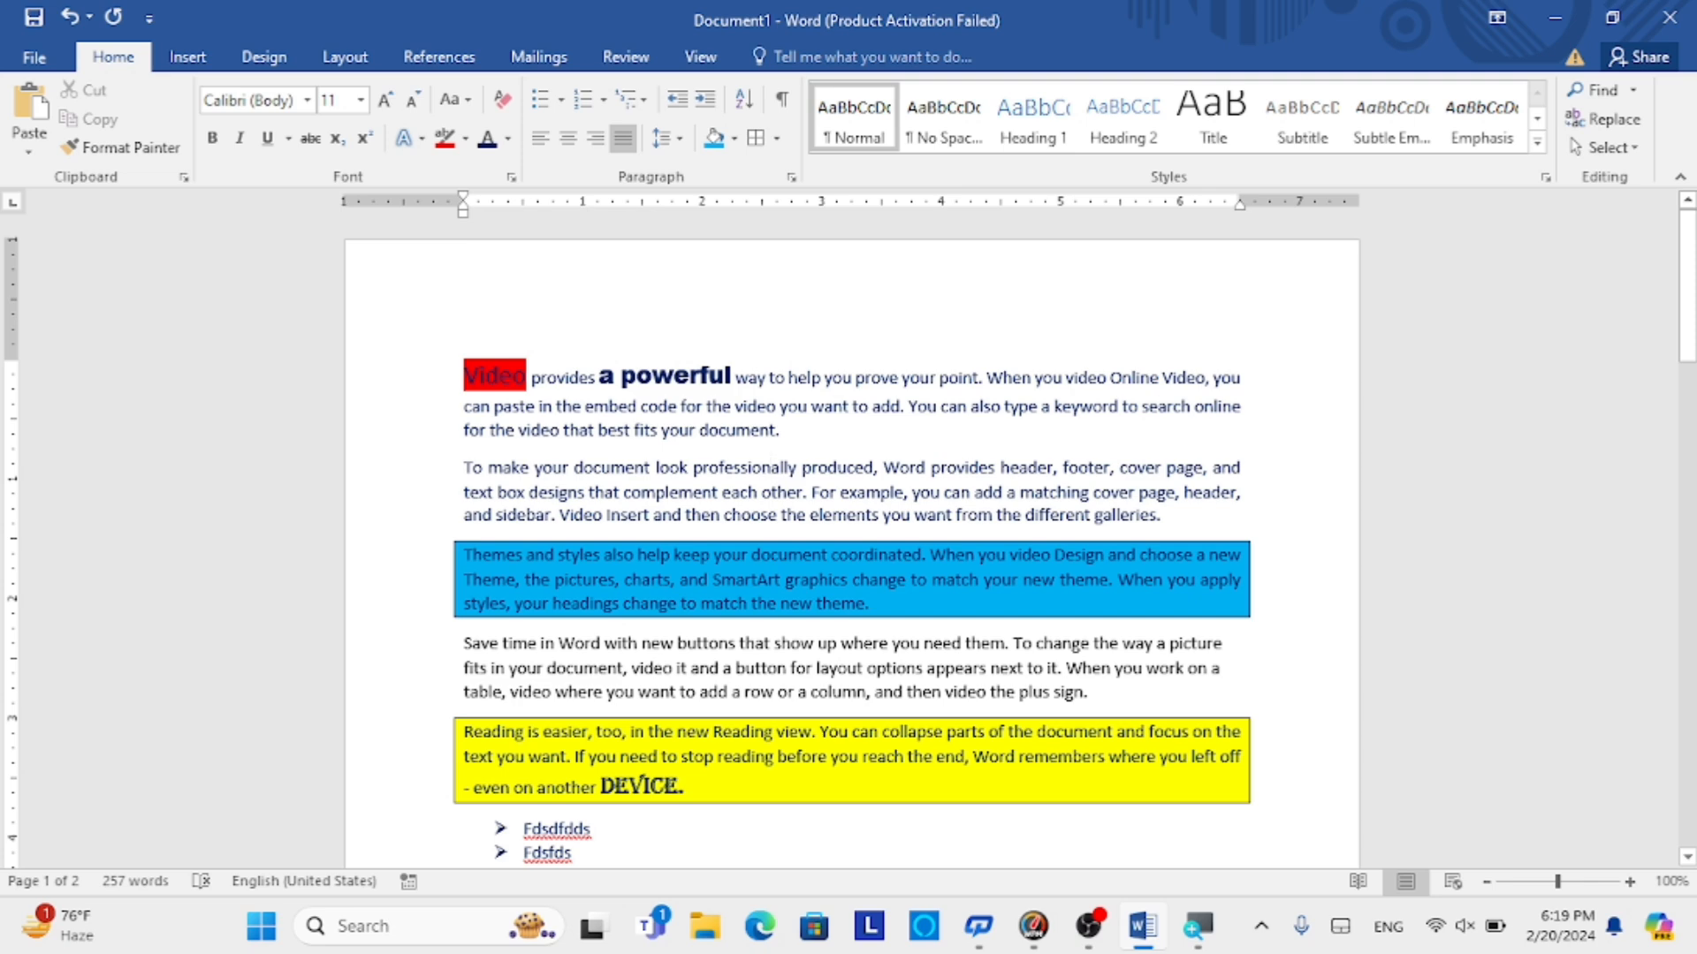
click(1108, 377)
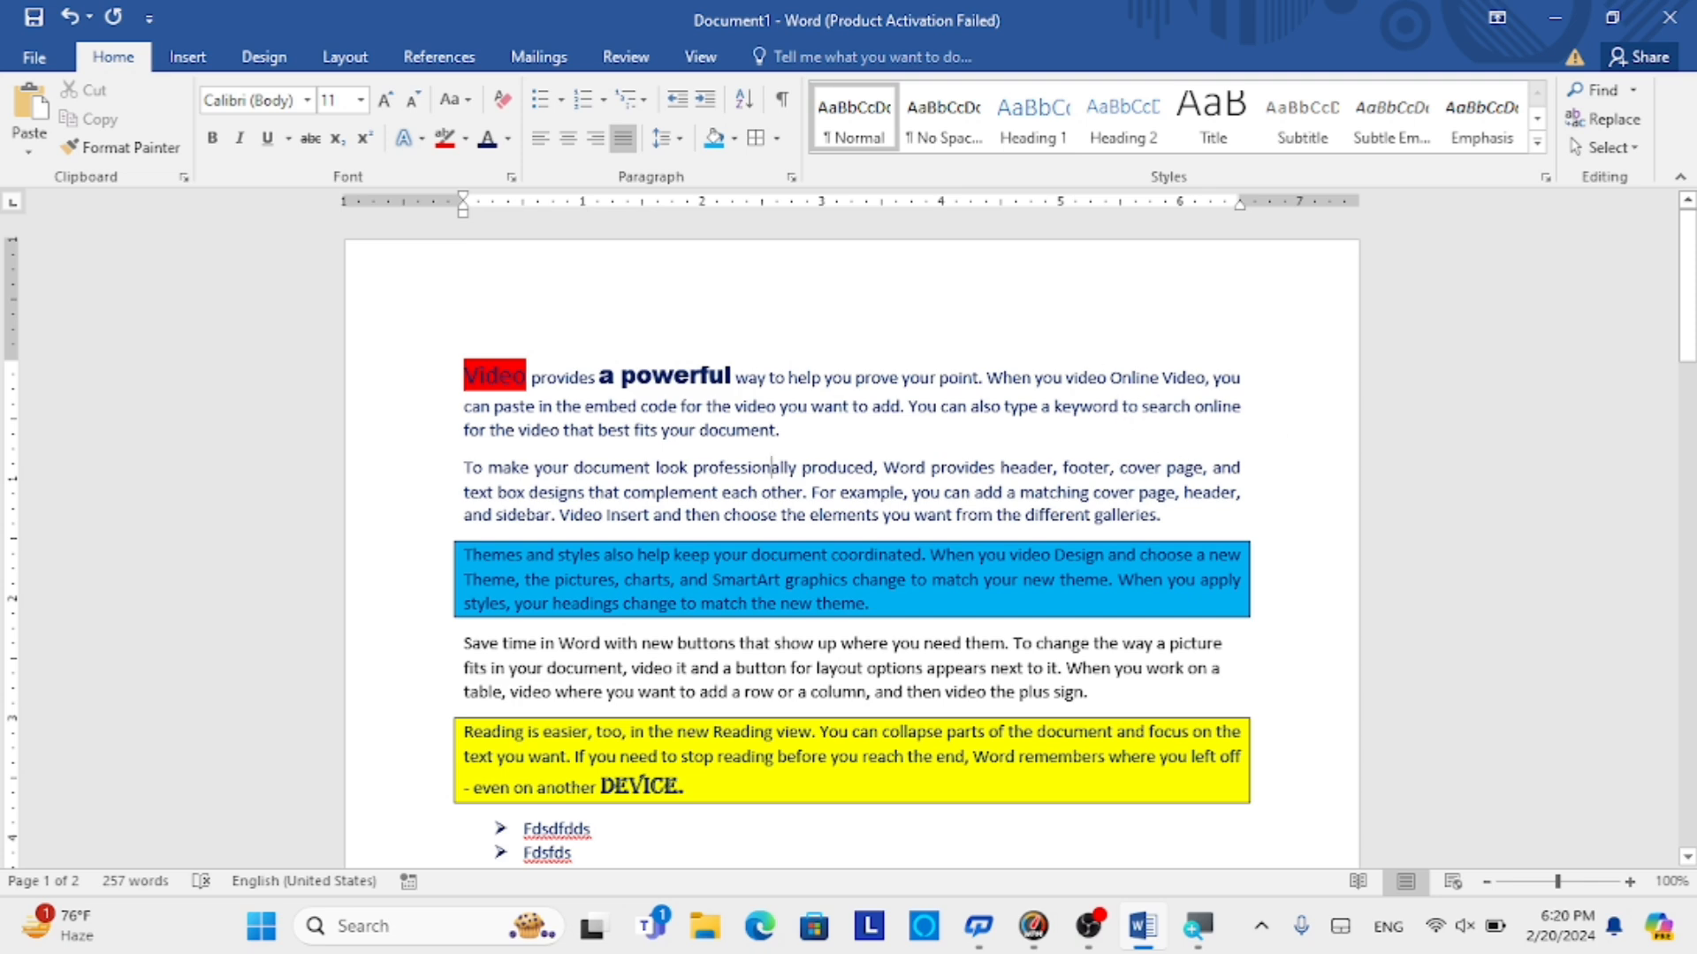